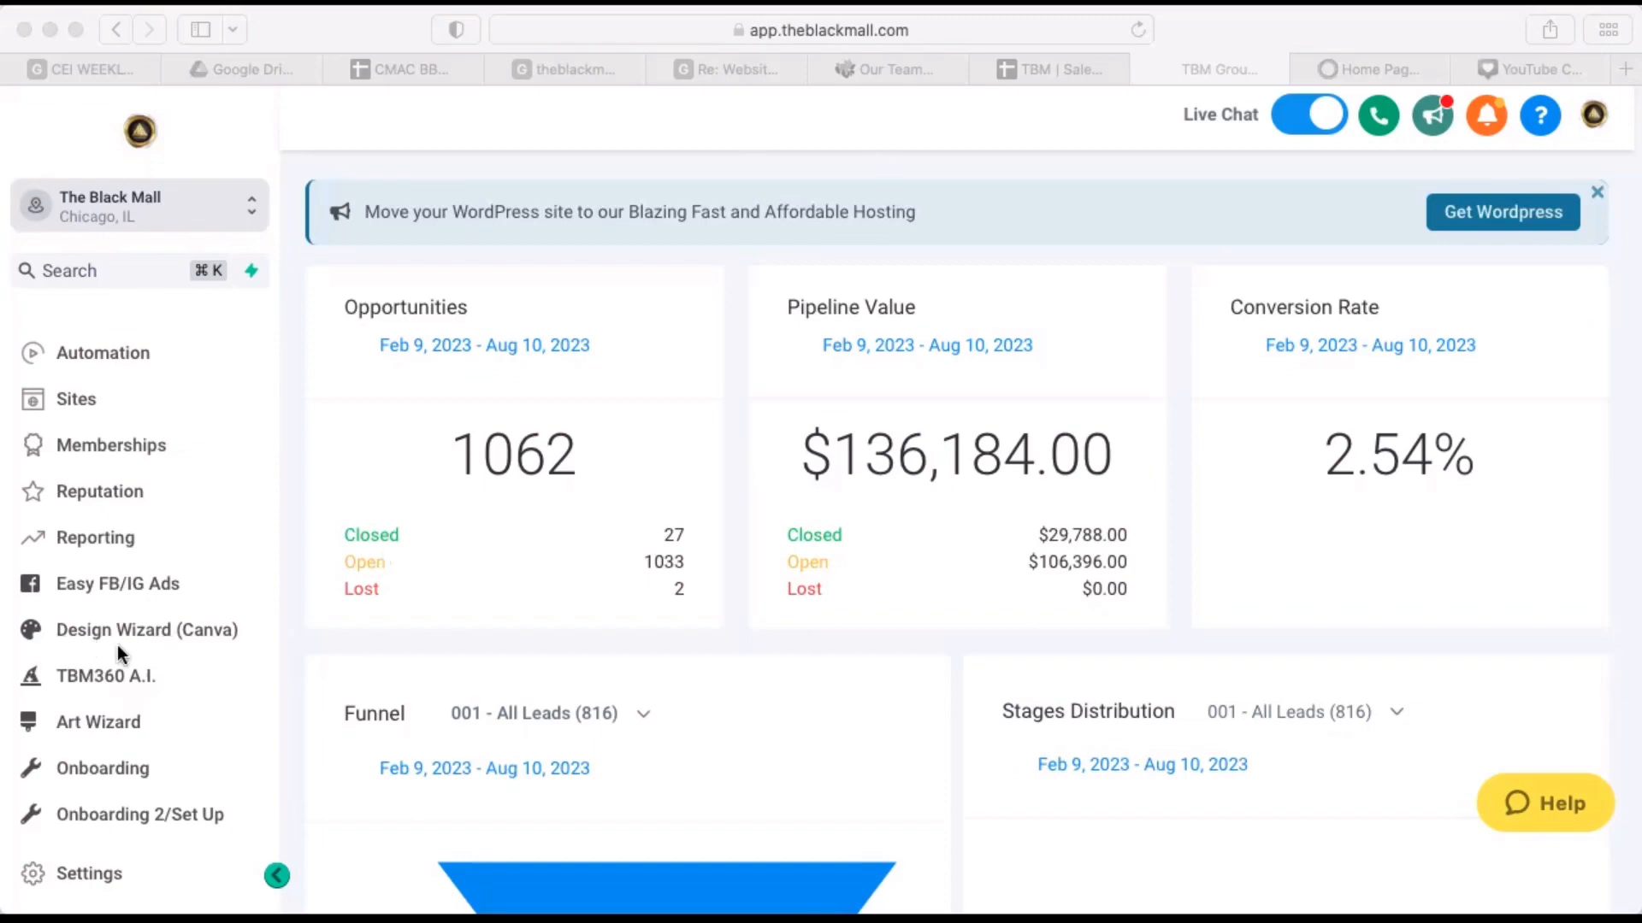
# Open the TBM360 A.I. assistant so it is ready for a prompt.
pyautogui.scroll(-2, 118, 649)
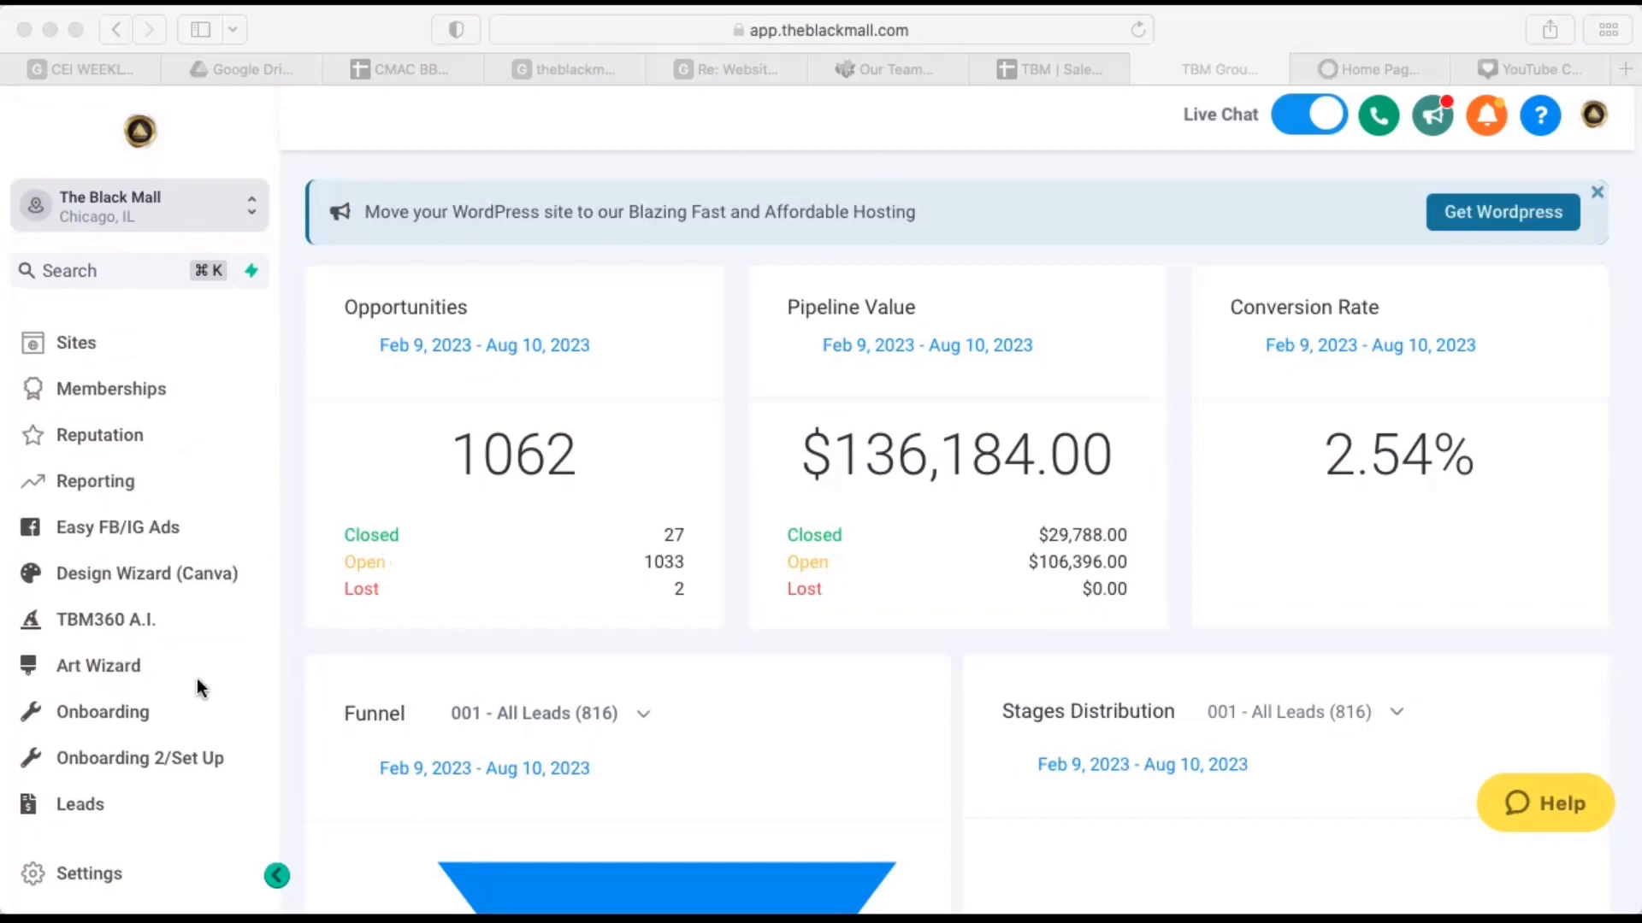
pyautogui.scroll(-1, 197, 688)
pyautogui.click(101, 623)
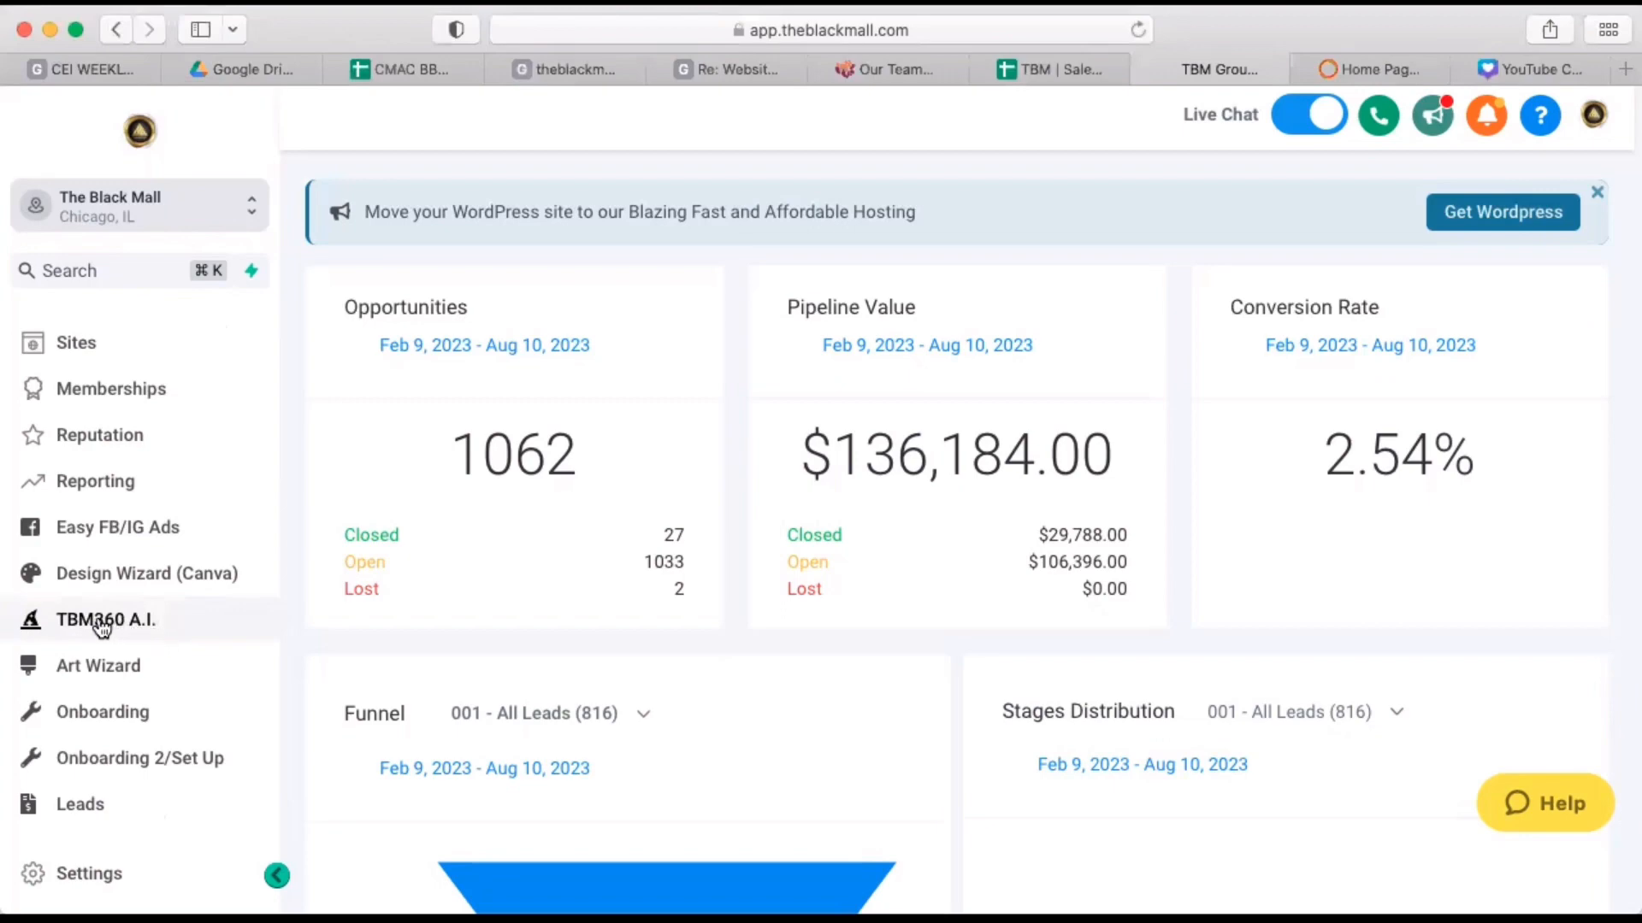
pyautogui.click(100, 625)
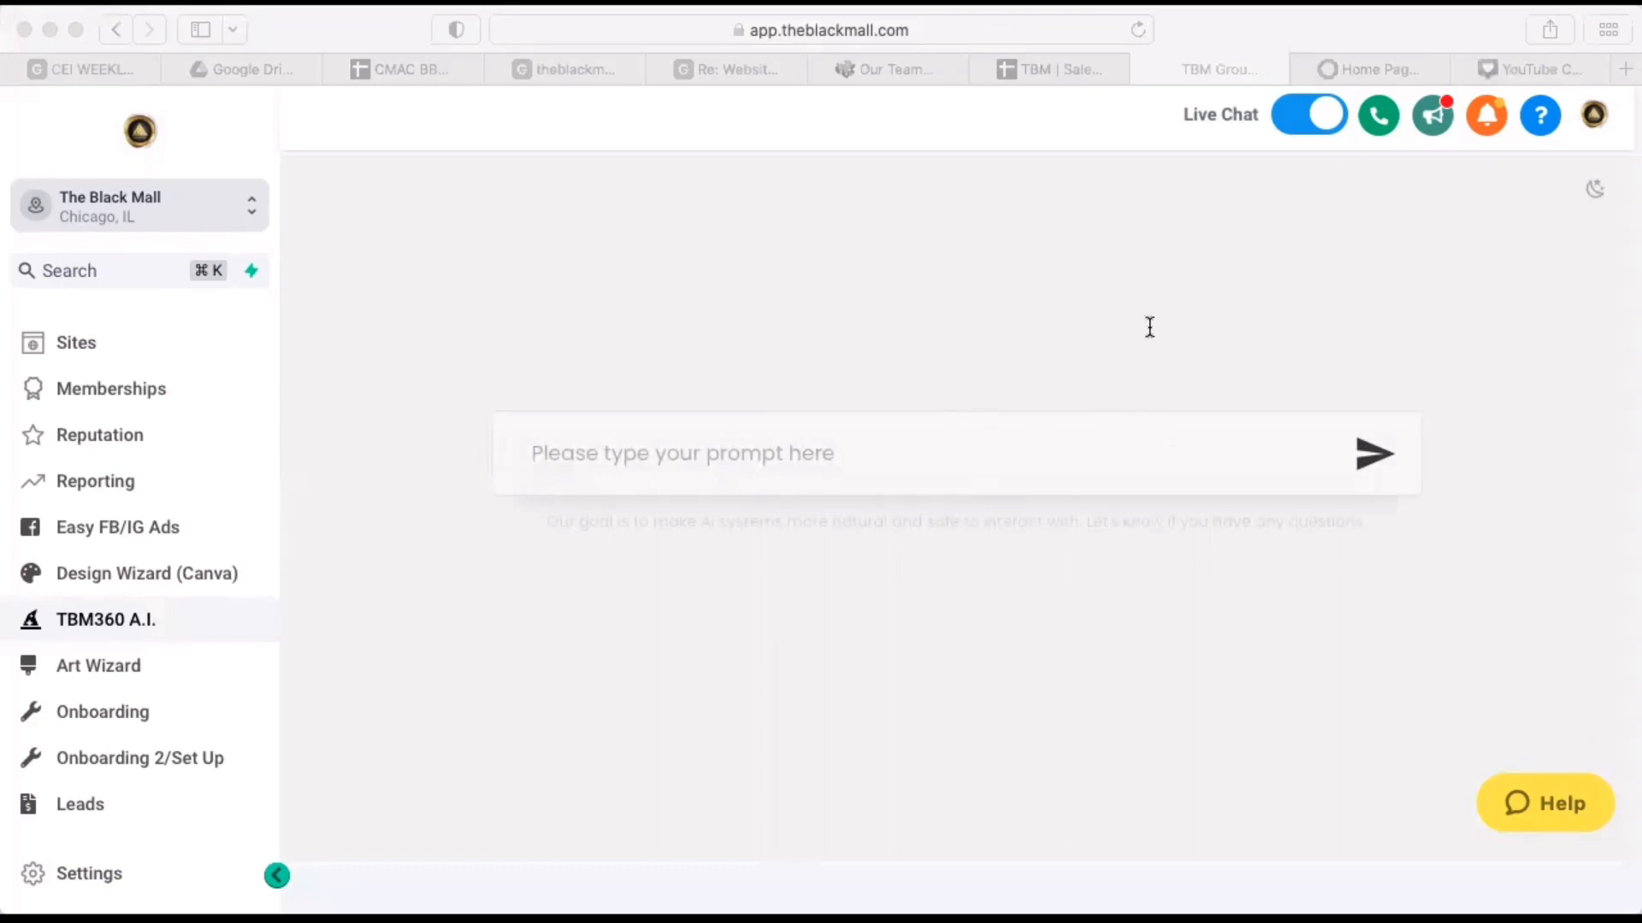
pyautogui.click(1537, 265)
# Paste the prompt template for a 4 part nurture sequence of emails, SMS and one voice drop into the assistant.
pyautogui.click(805, 465)
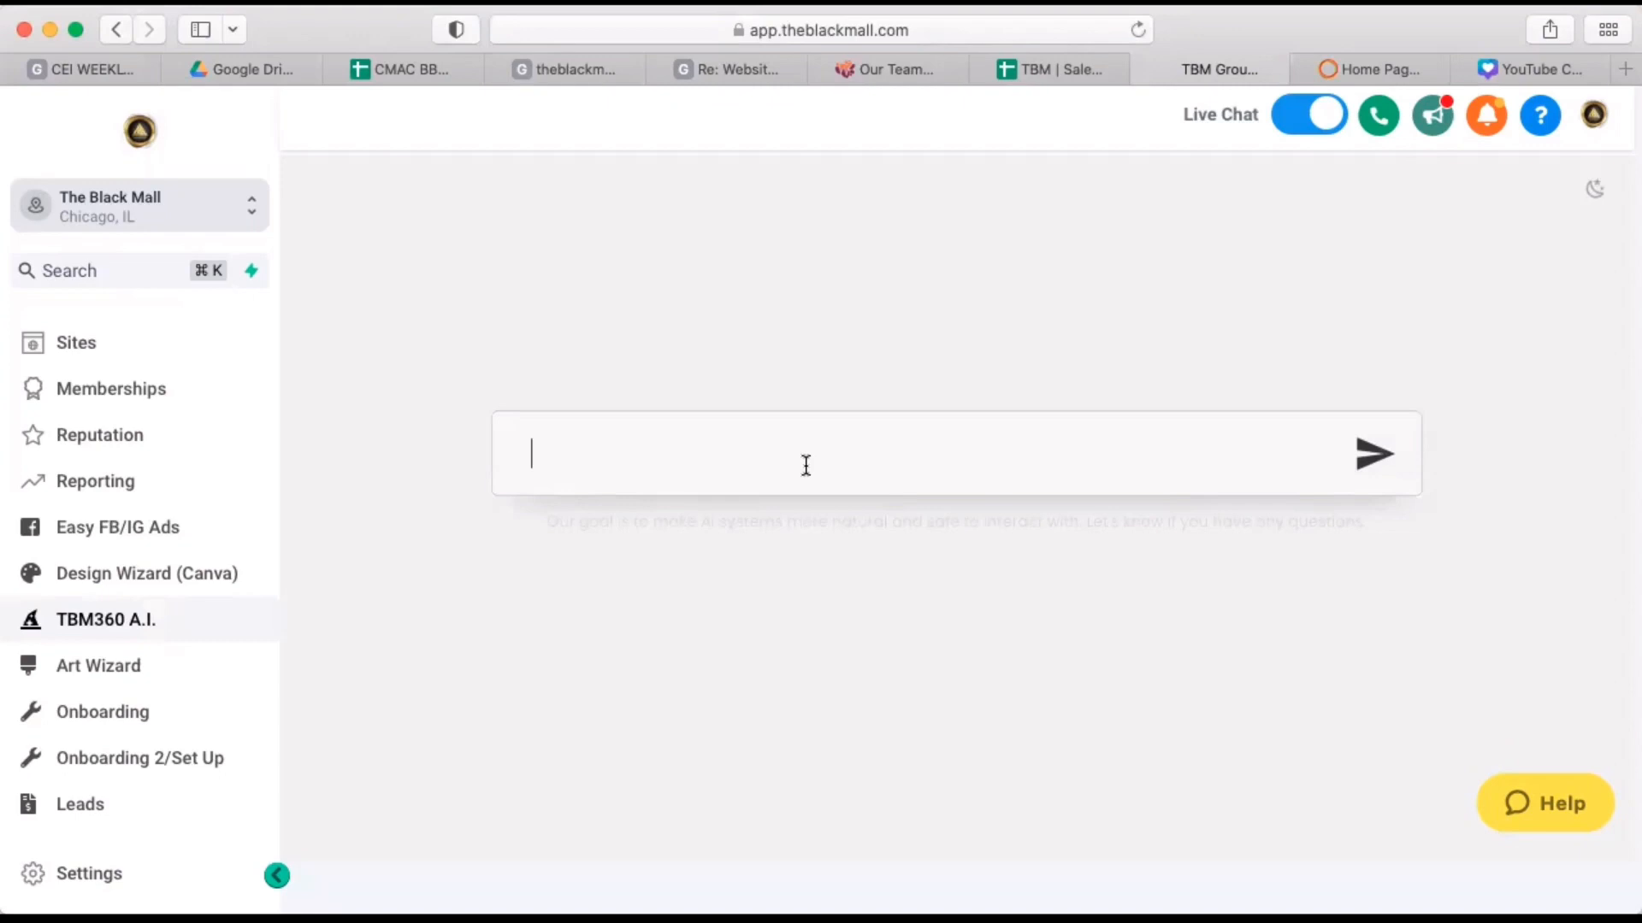
pyautogui.press('super+v')
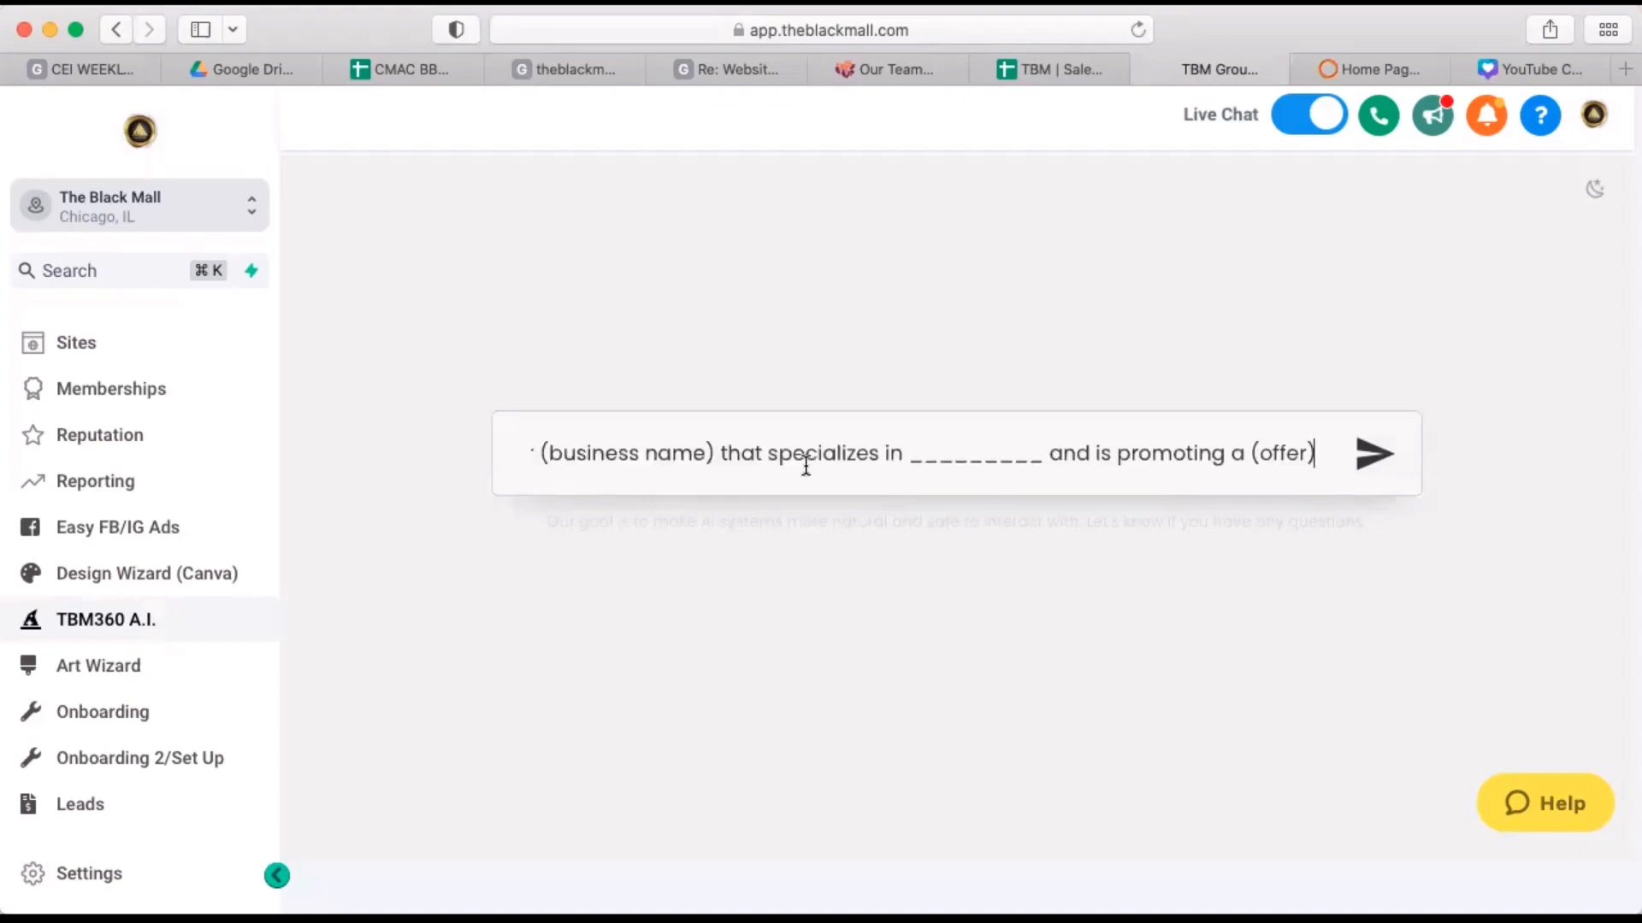
pyautogui.press('super+Left')
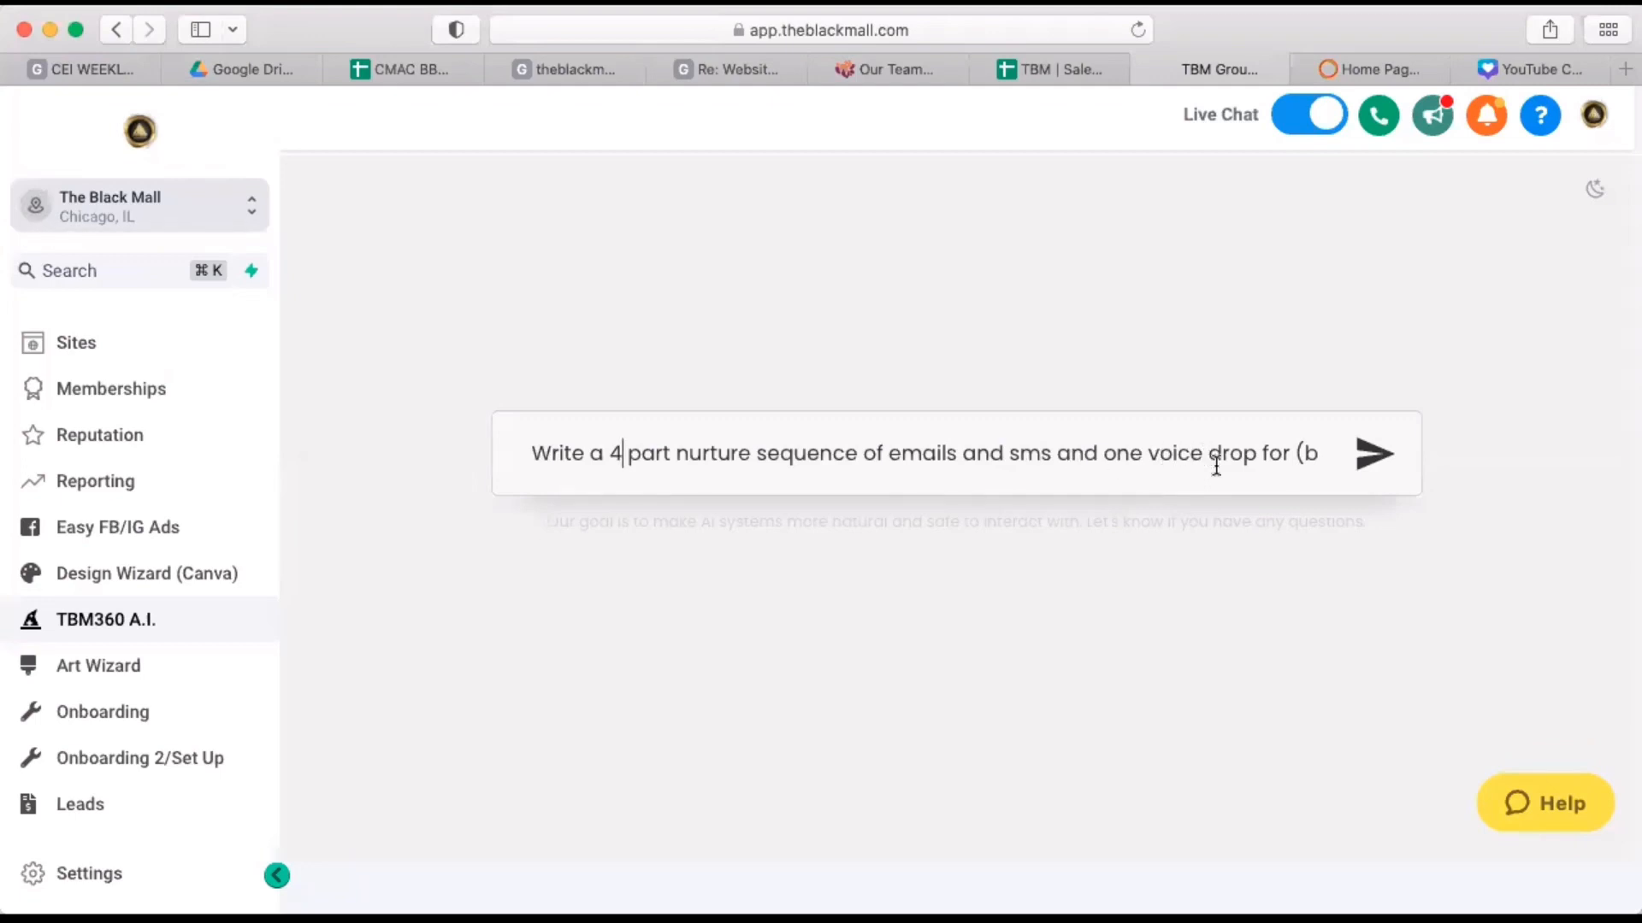
# Replace the prompt's business name with TBM360 and its blank with "all in one, ai powered digital marketing and sales system to bring you more customers sms leads".
pyautogui.click(1305, 452)
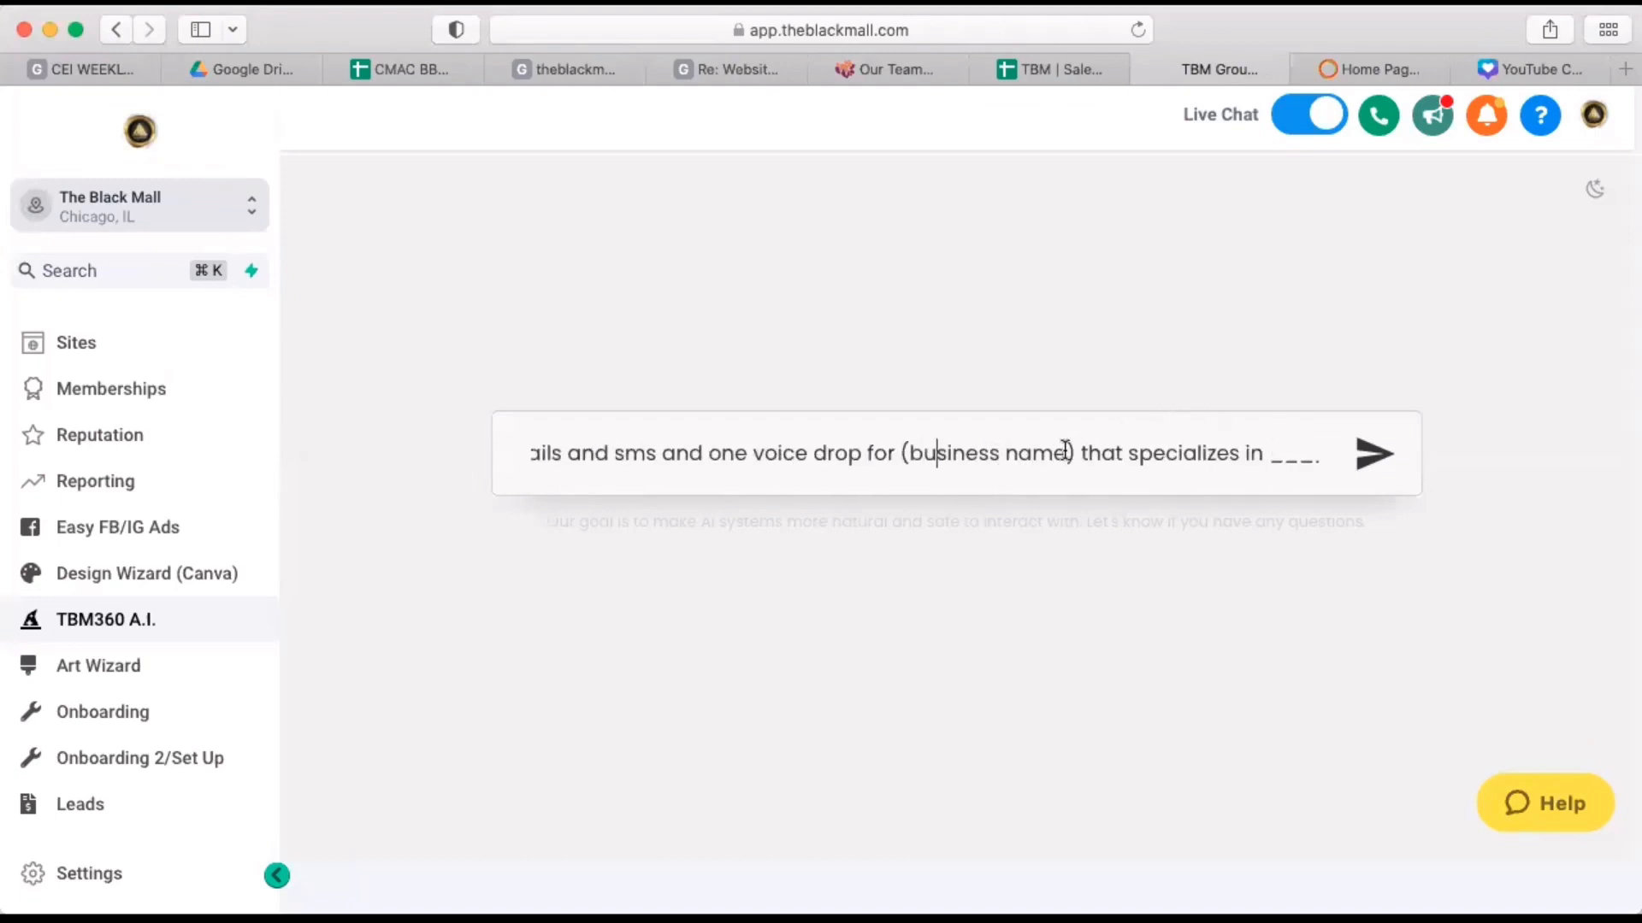
pyautogui.moveTo(1075, 451); pyautogui.dragTo(902, 449)
pyautogui.write('TBM360')
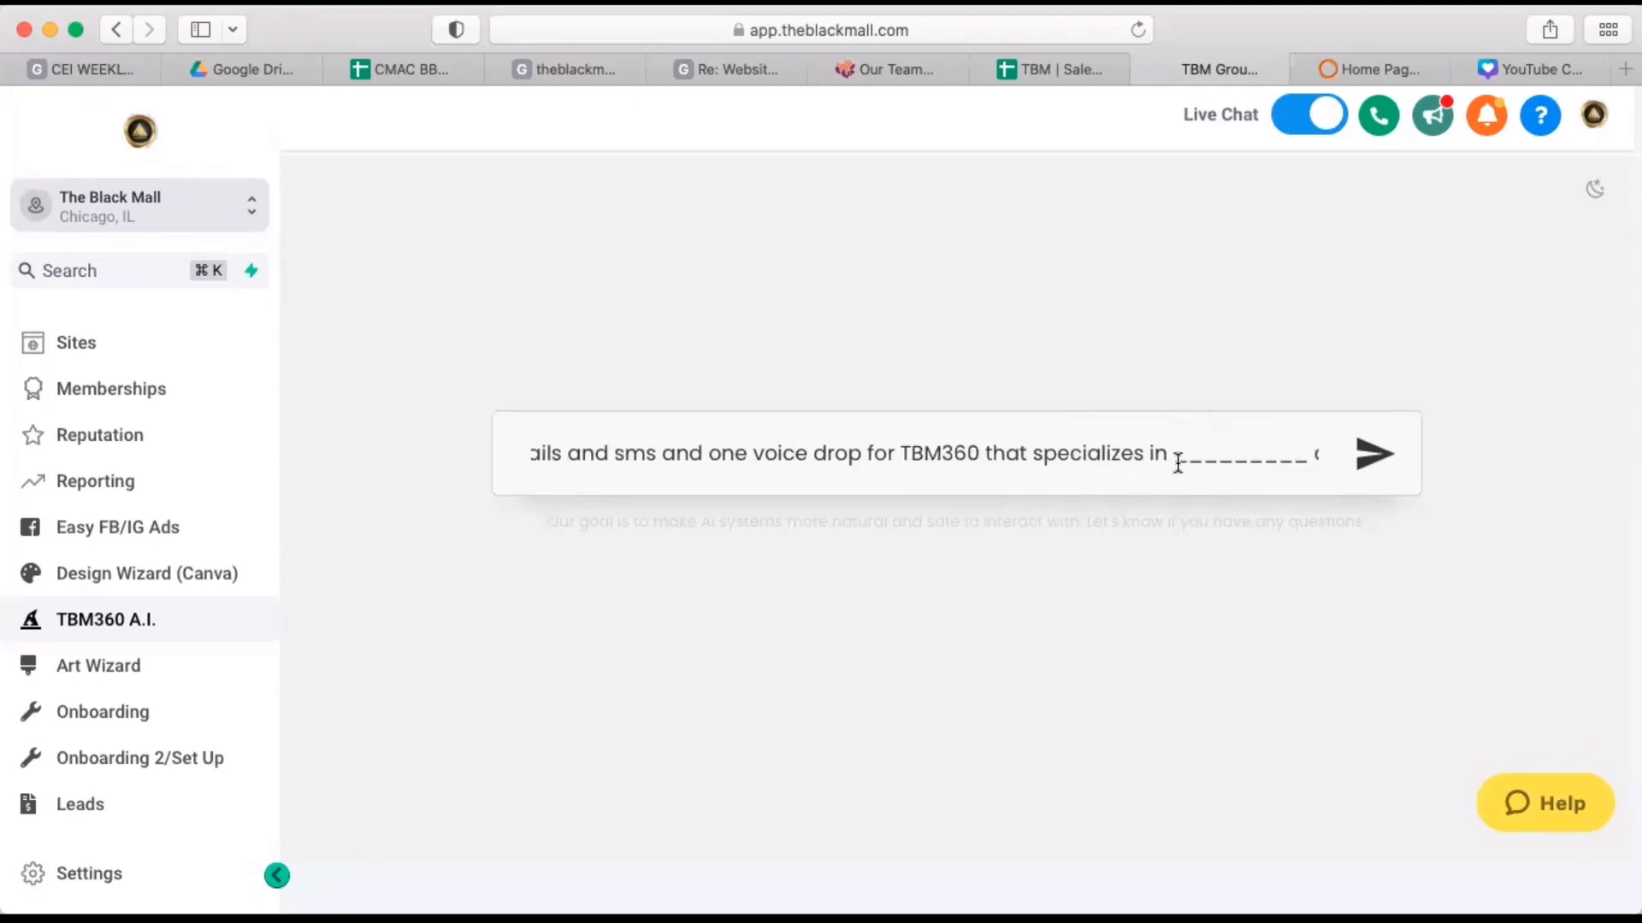
pyautogui.moveTo(1173, 463); pyautogui.dragTo(1306, 461)
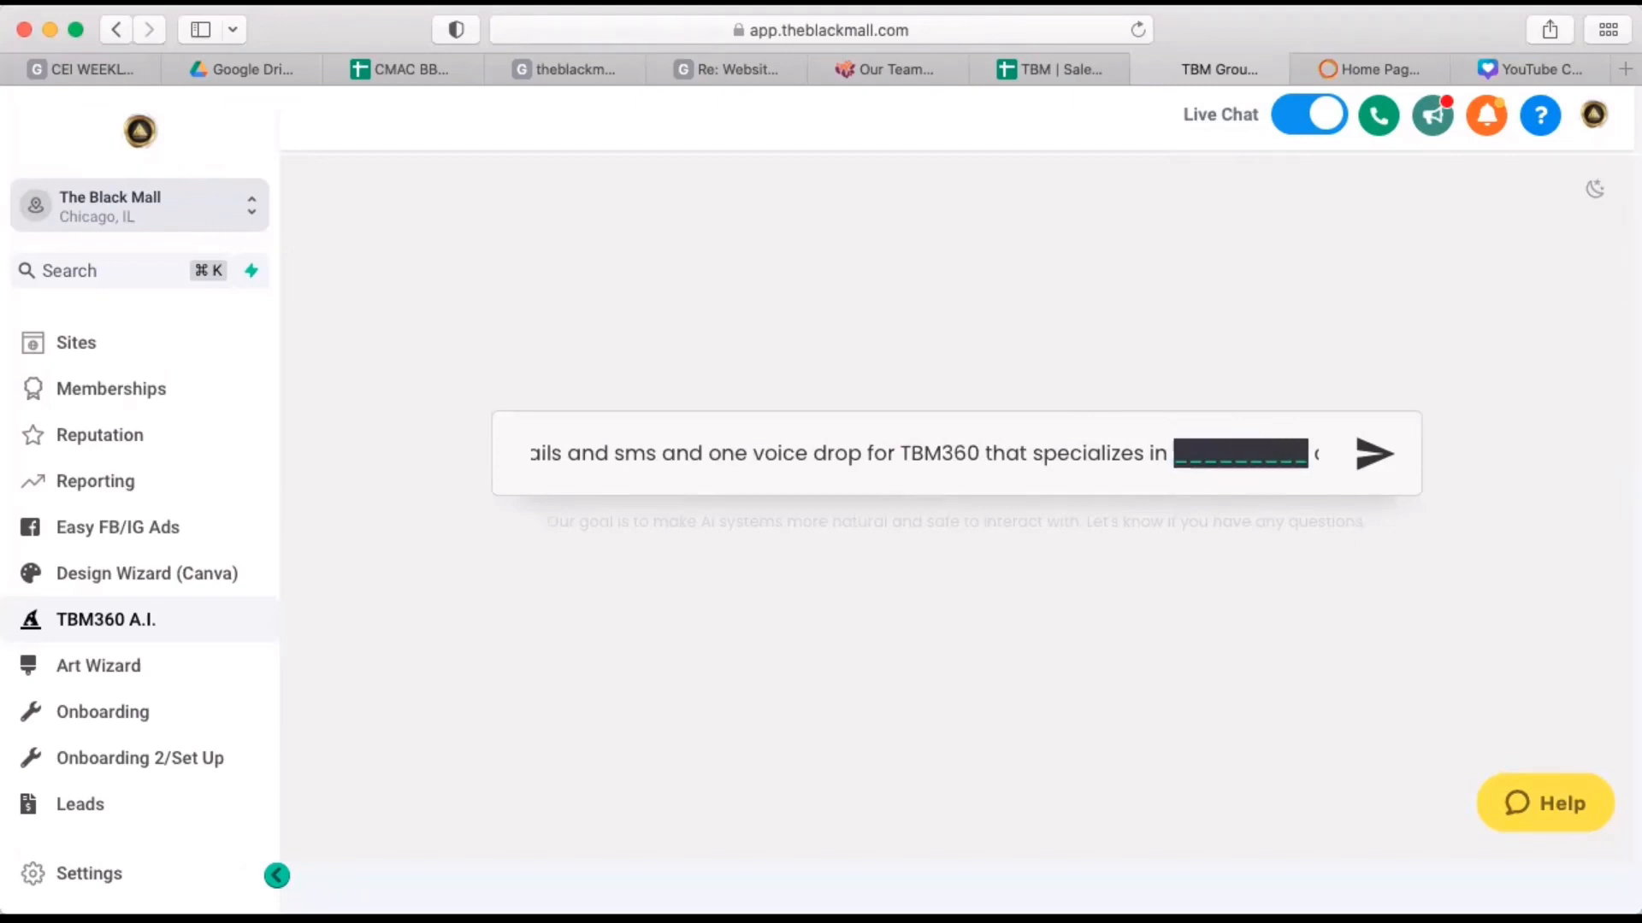
pyautogui.click(884, 918)
pyautogui.press('super+Tab')
pyautogui.press('super+v')
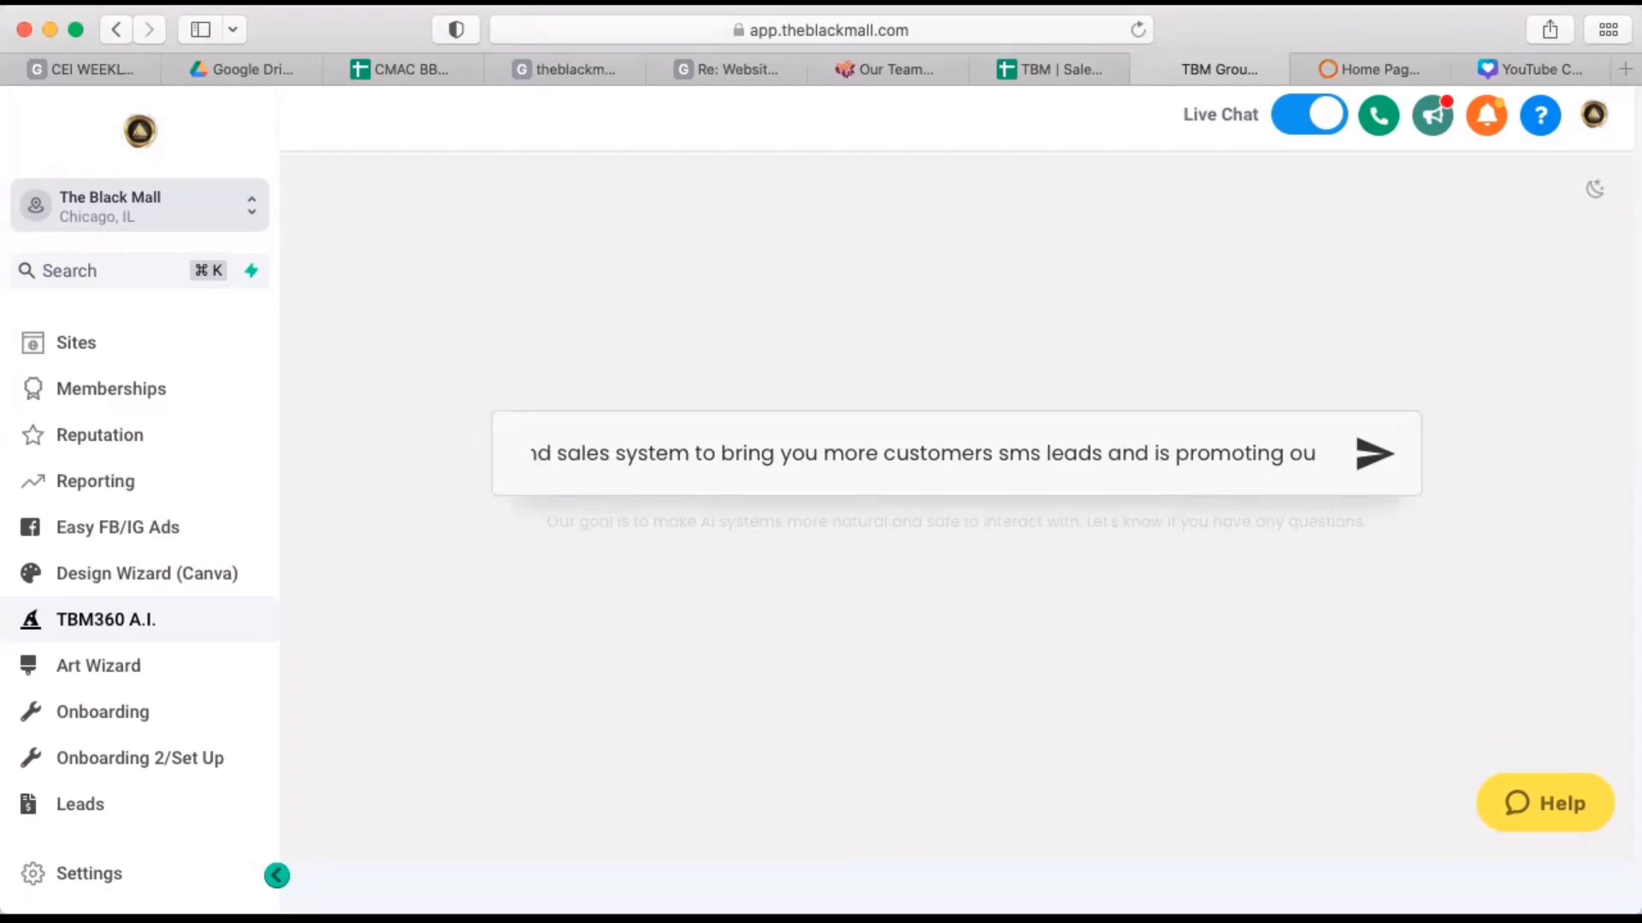
# Replace the offer placeholder so the prompt ends with "promoting our 2 months free subscription." and submit the prompt.
pyautogui.write('r ')
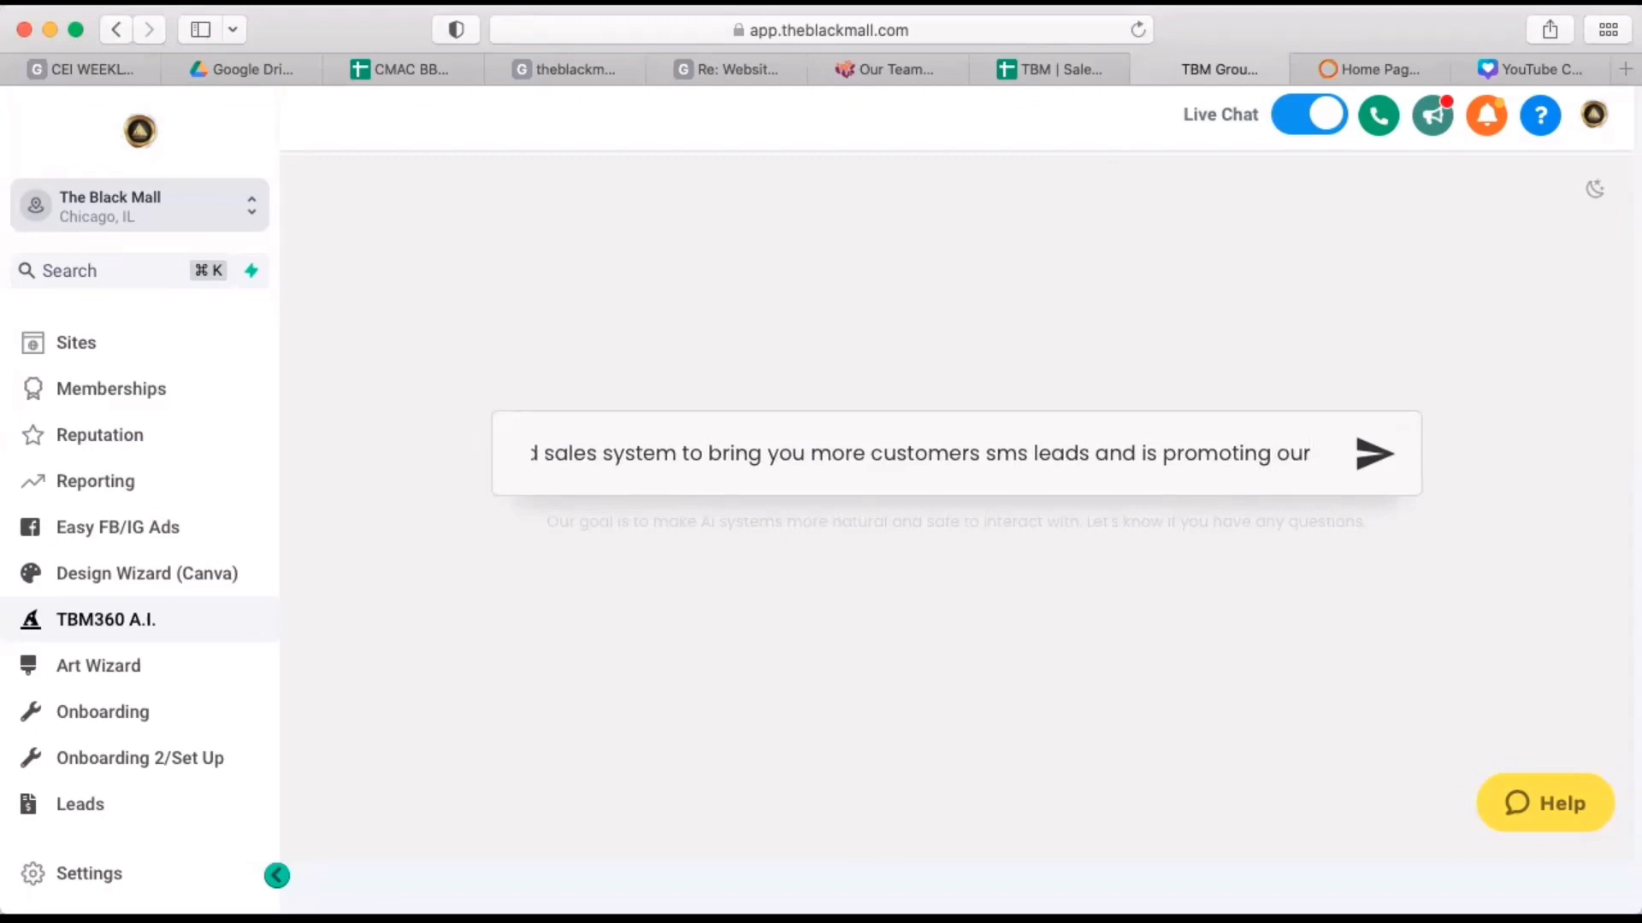
pyautogui.write('2 mo')
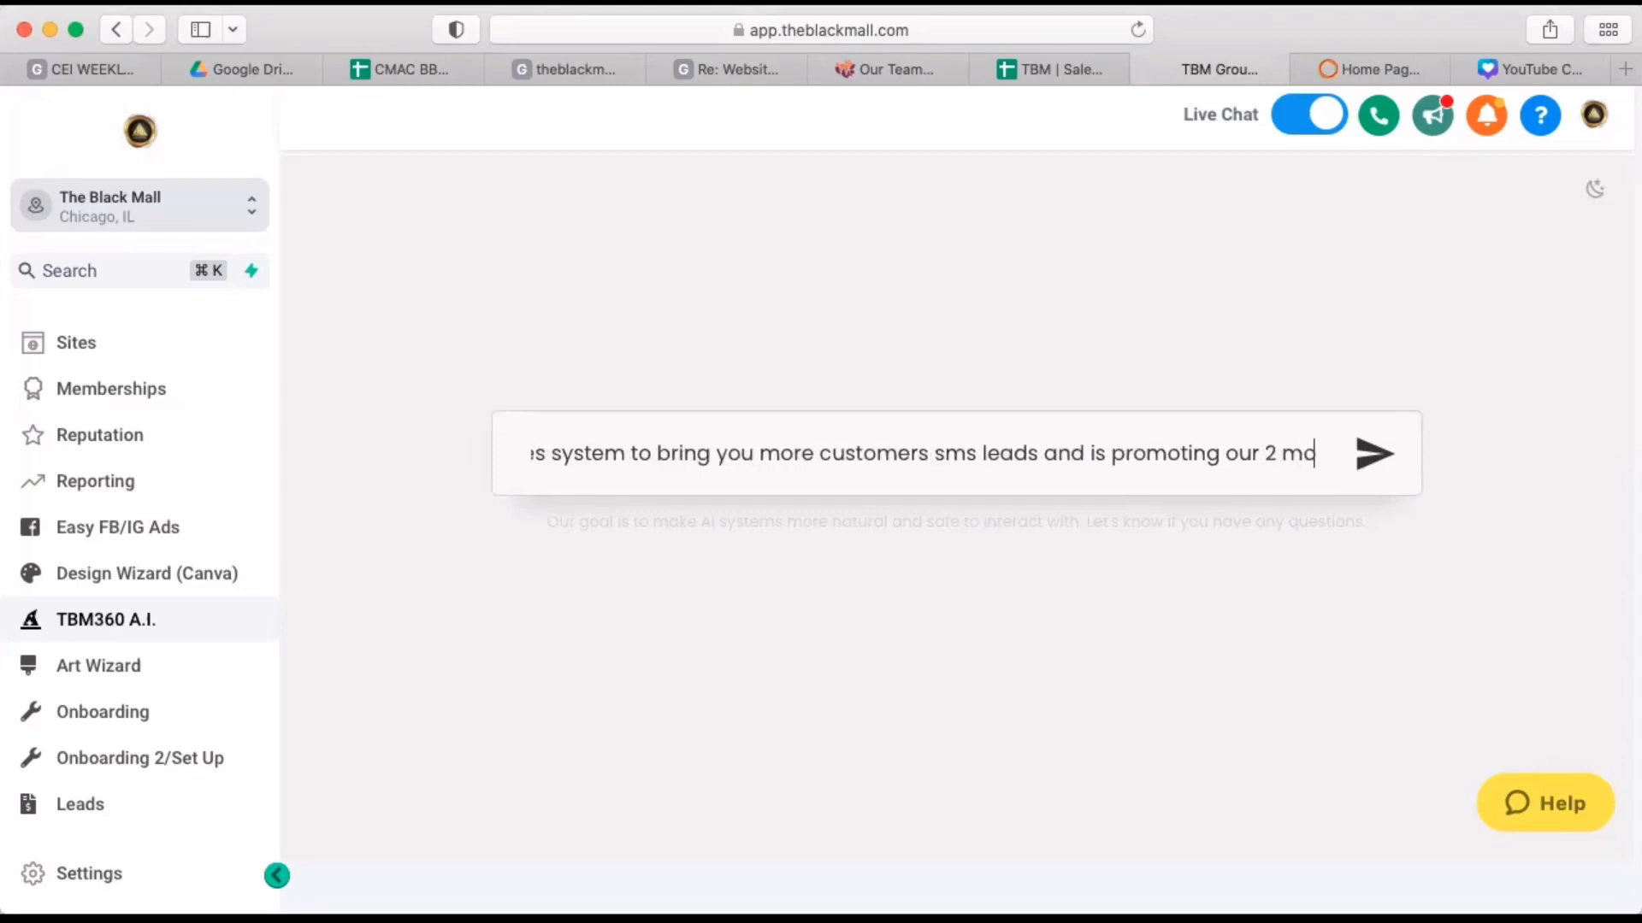
pyautogui.write('nths free')
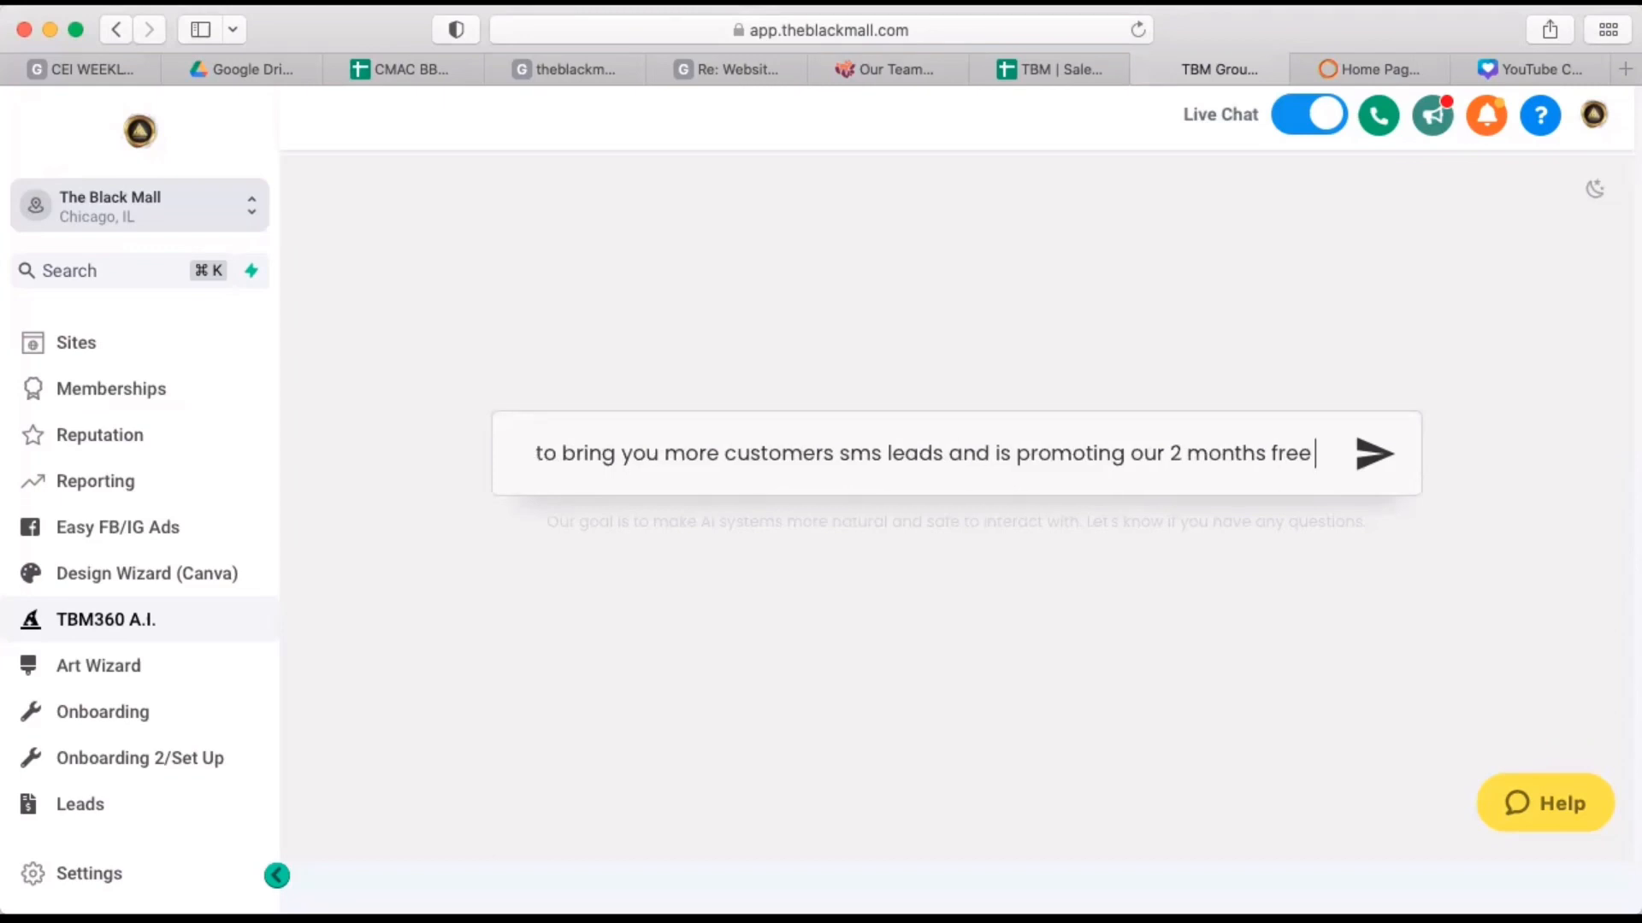
pyautogui.write(' su')
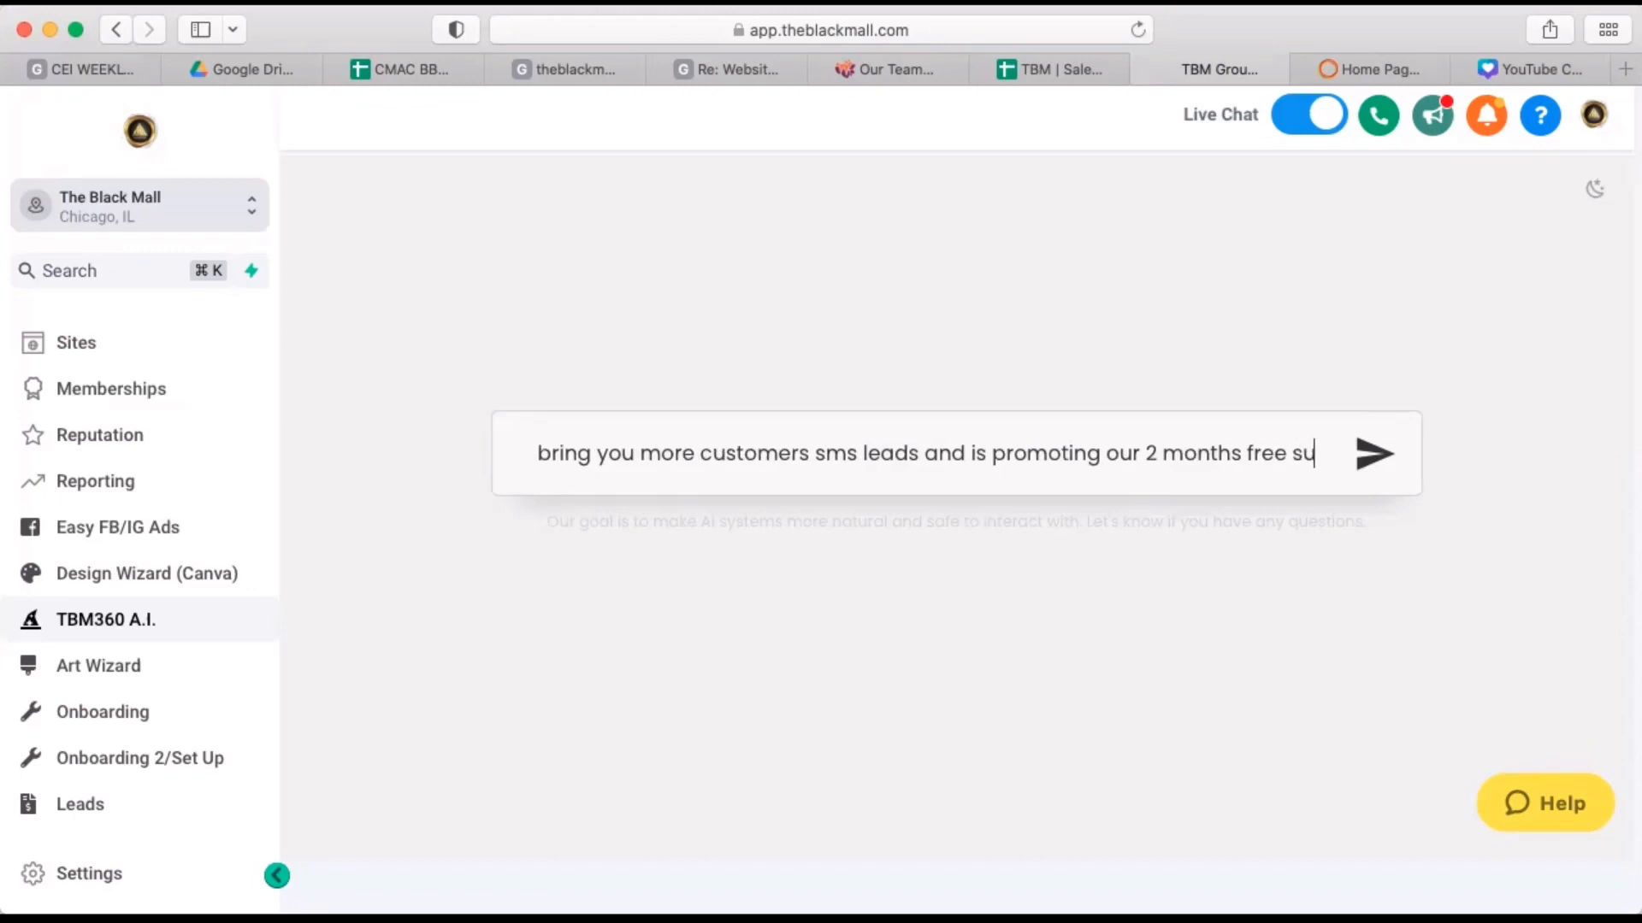
pyautogui.write('bscription')
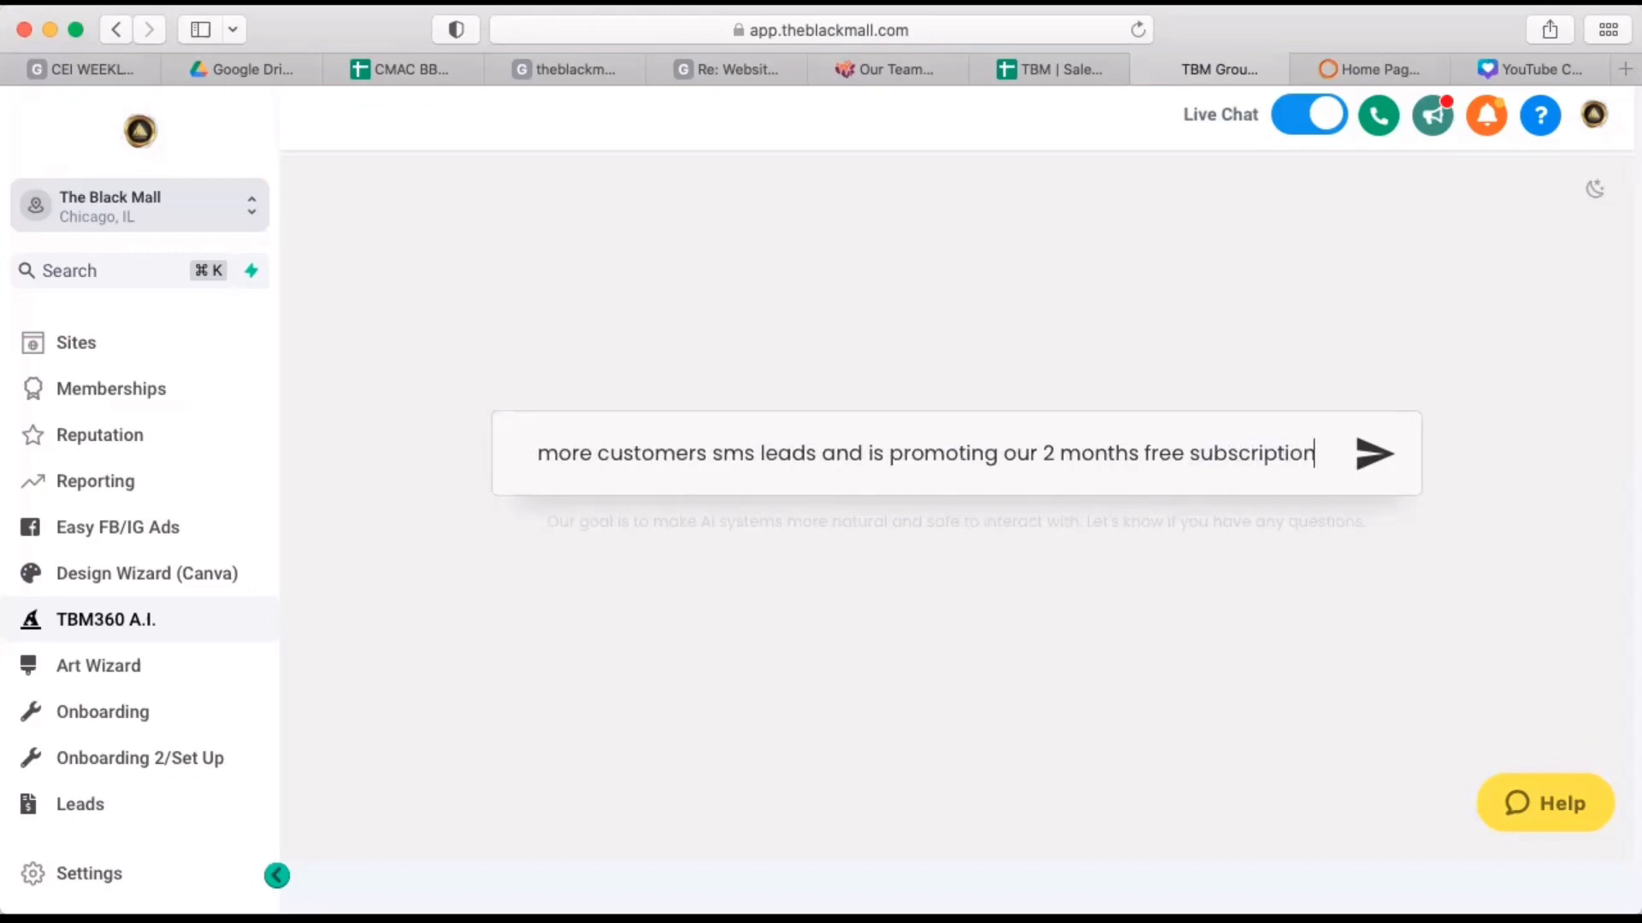
pyautogui.write('.')
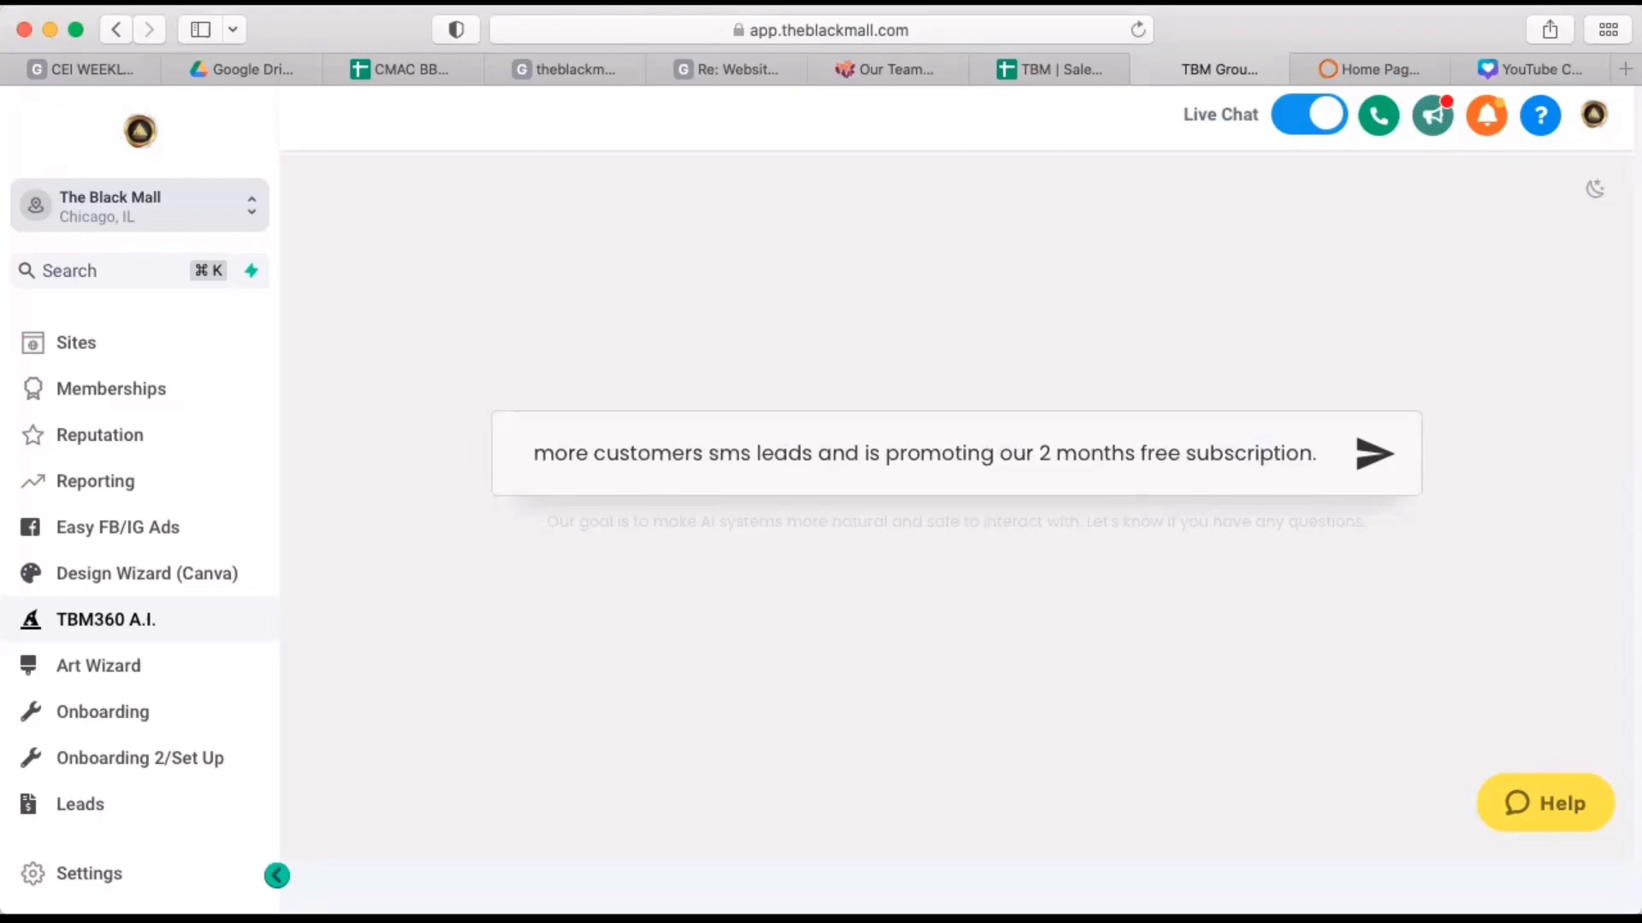
pyautogui.press('Return')
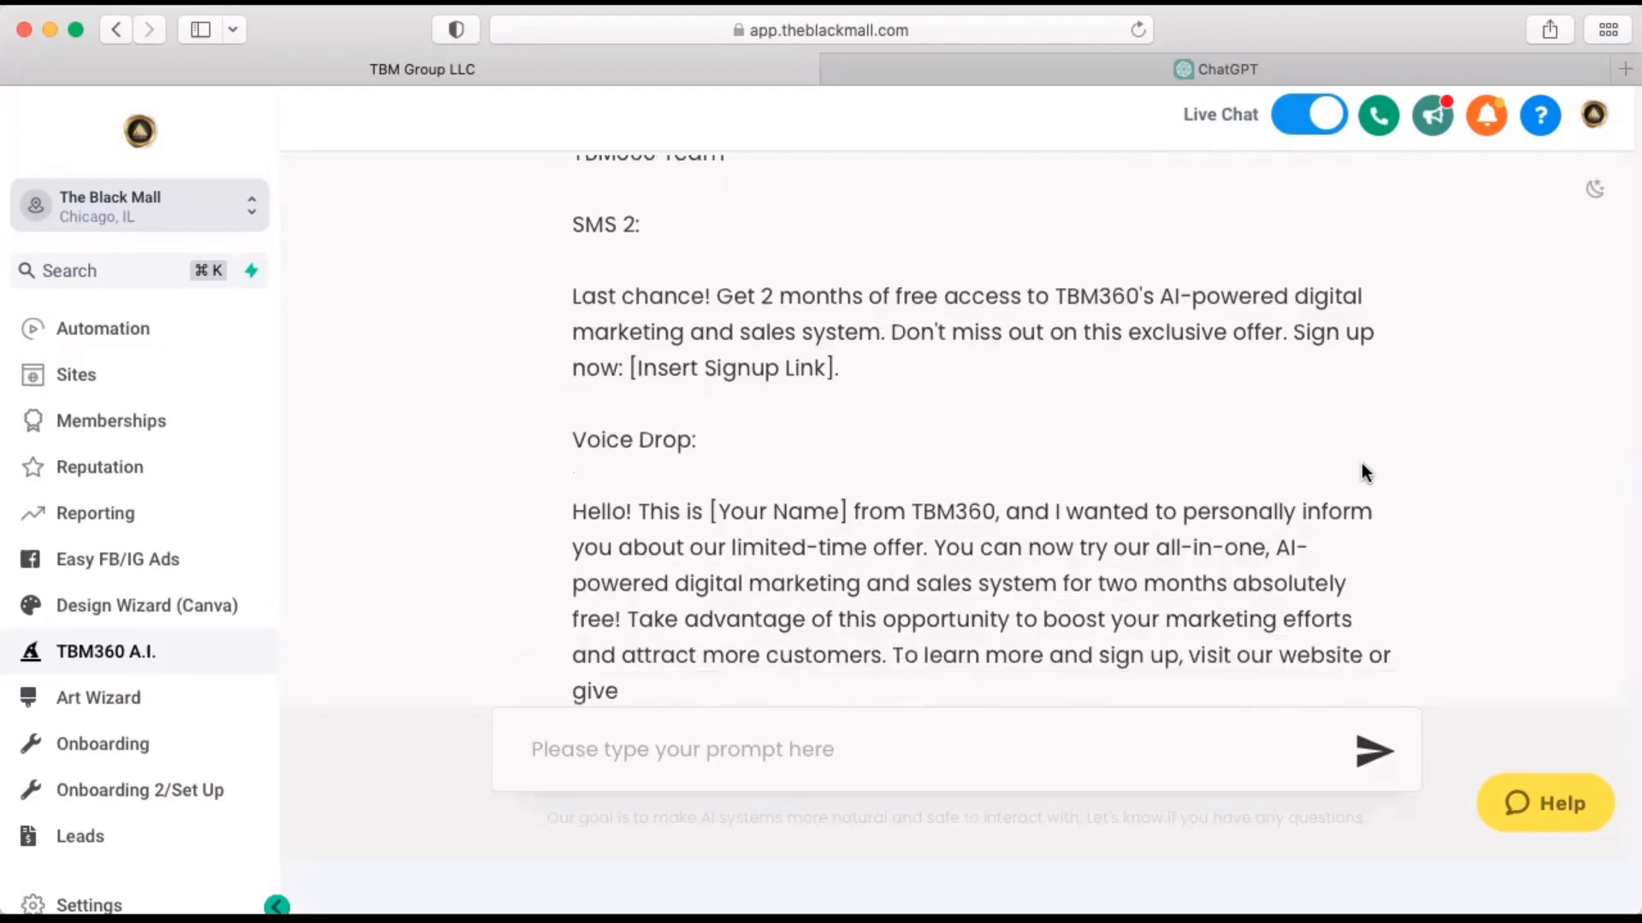
# Read through the generated nurture sequence from the first email through the SMS messages to the voice drop script.
pyautogui.scroll(15, 1100, 313)
pyautogui.scroll(-2, 1099, 310)
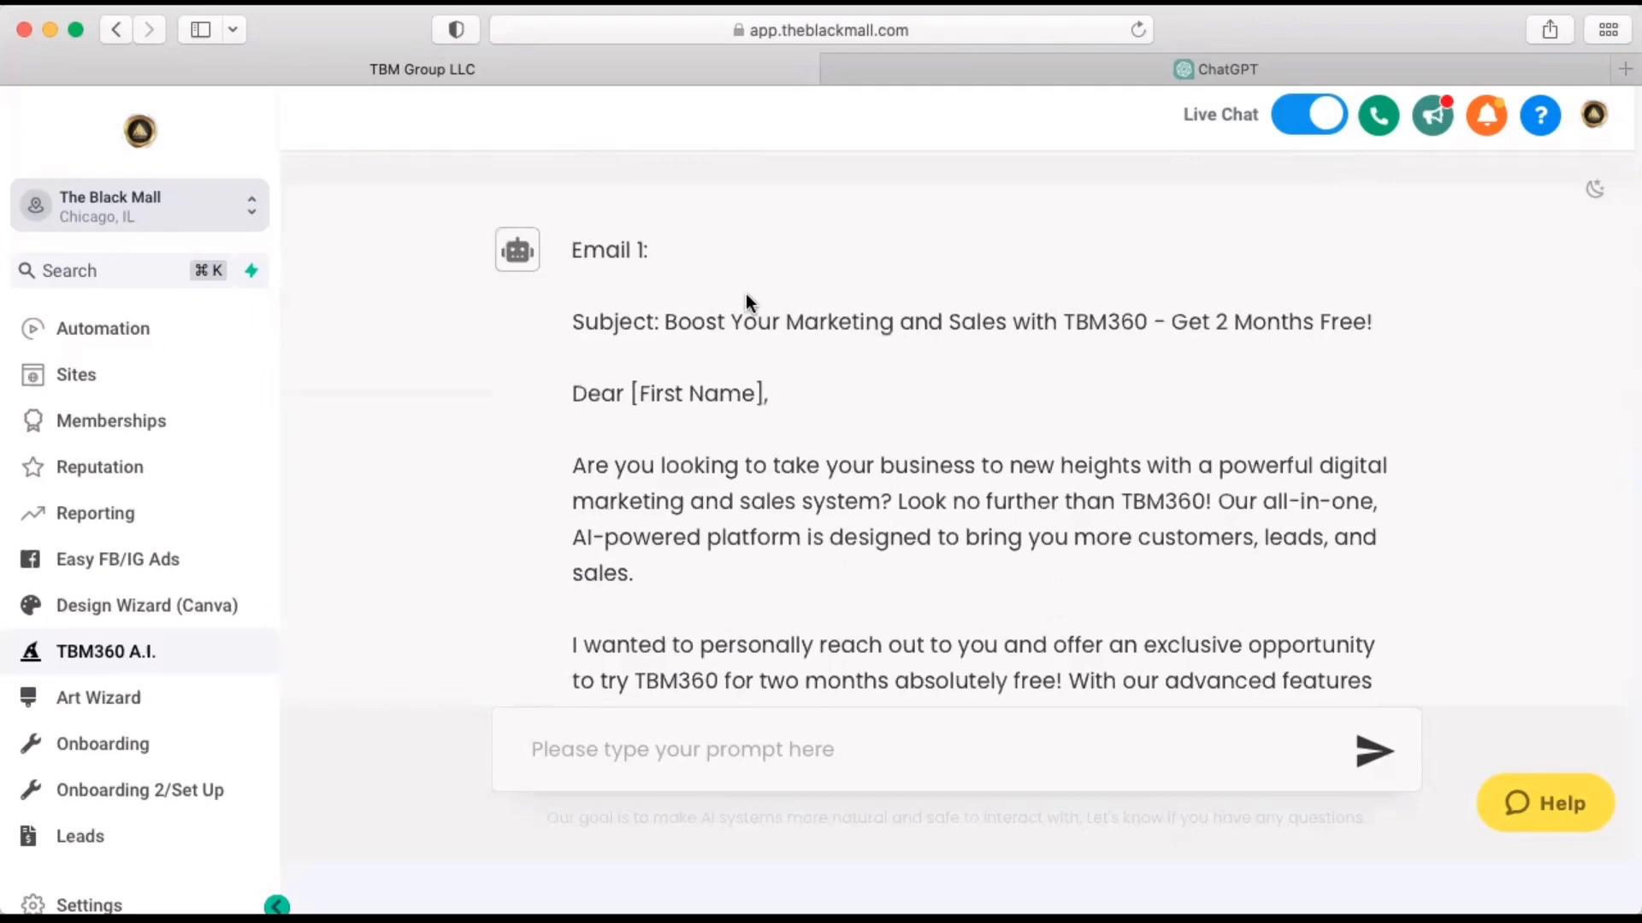
pyautogui.scroll(-3, 746, 294)
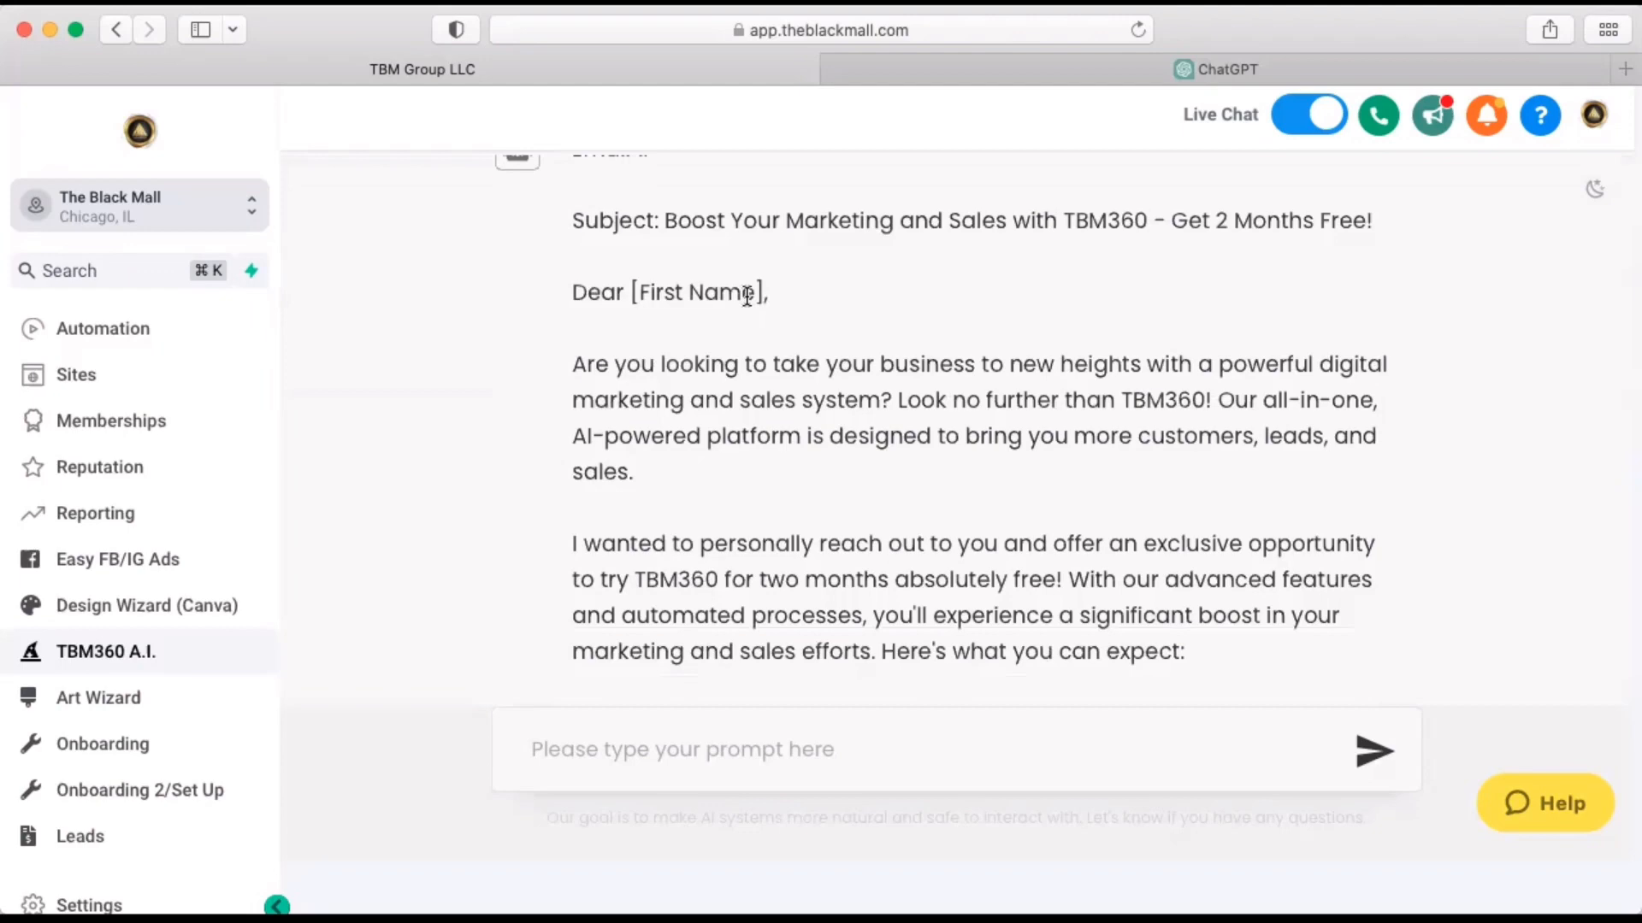
pyautogui.scroll(-2, 747, 295)
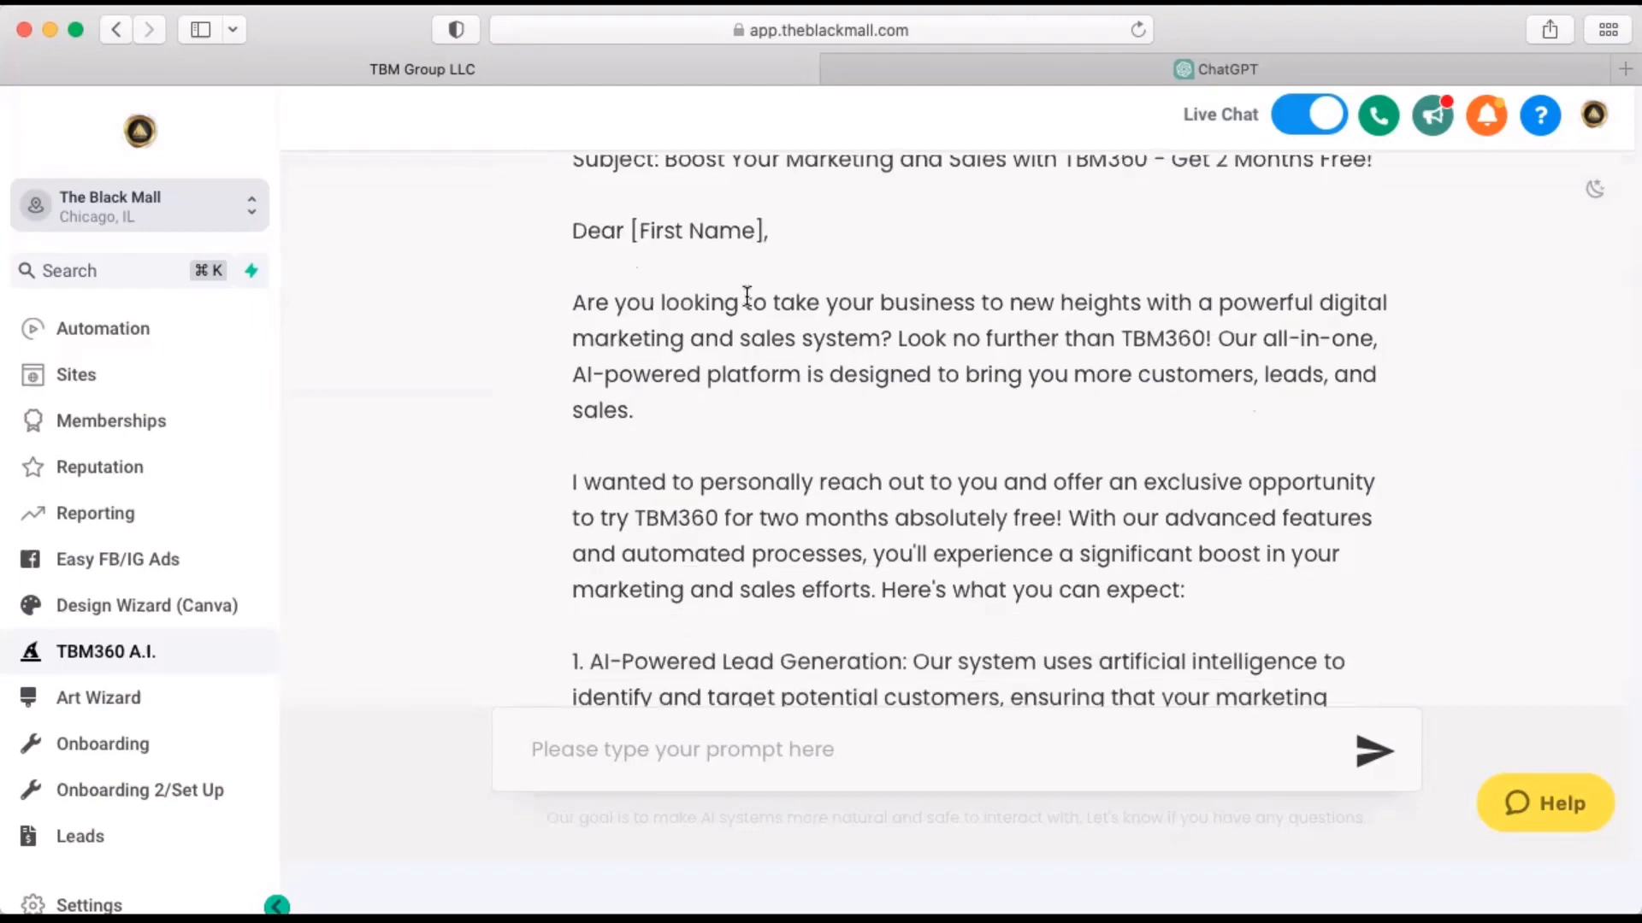
pyautogui.scroll(-6, 747, 295)
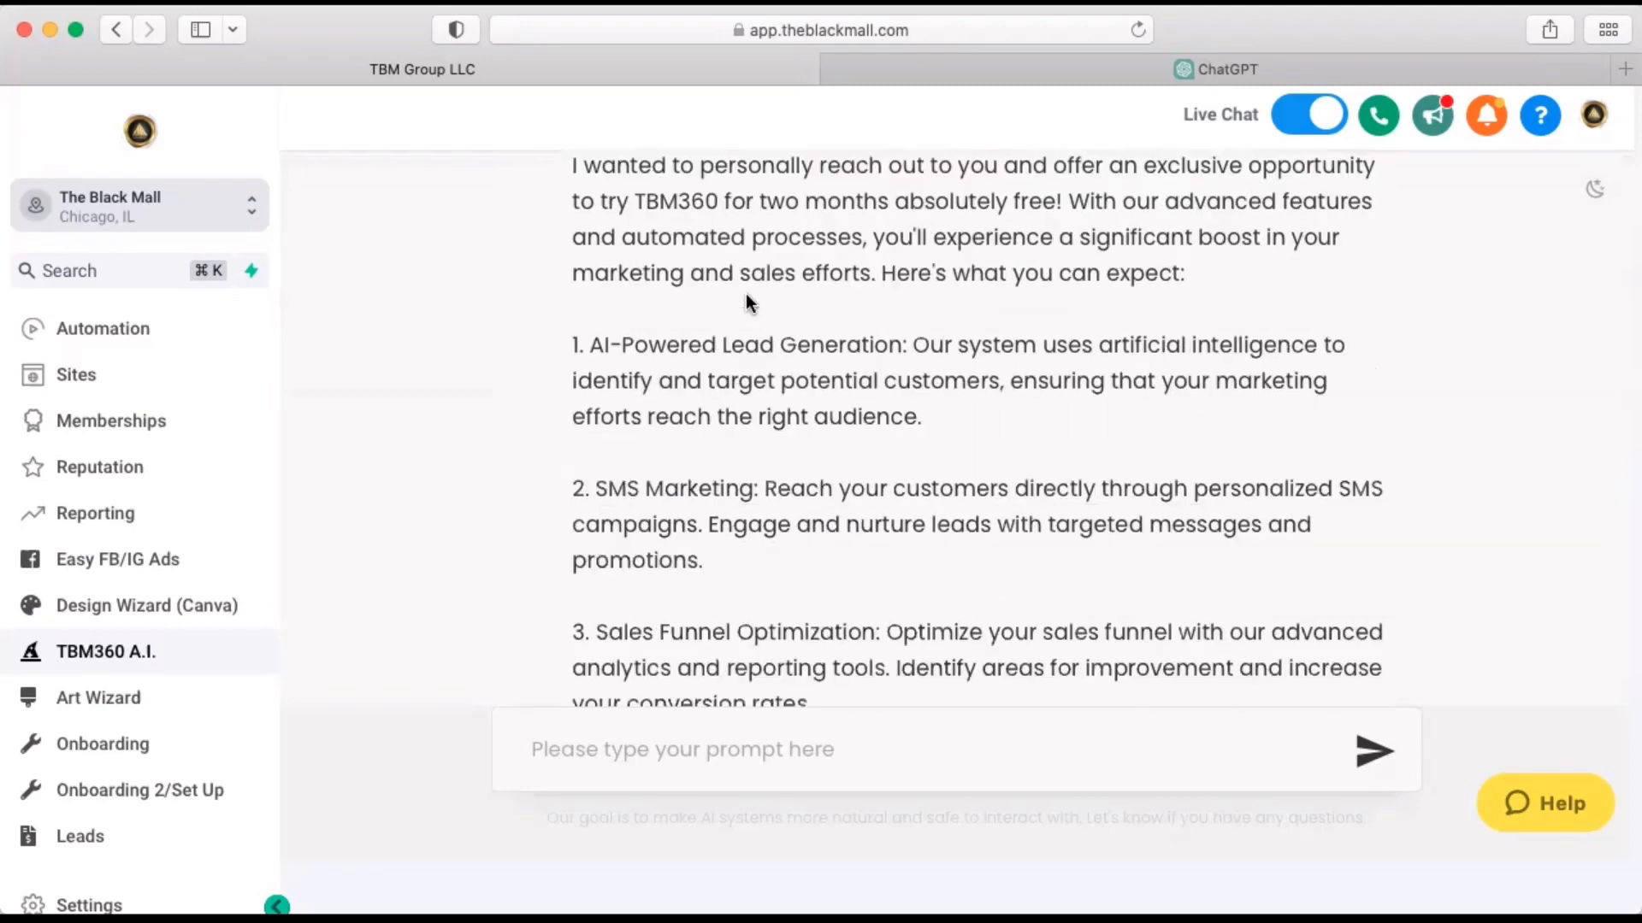
pyautogui.scroll(-6, 746, 295)
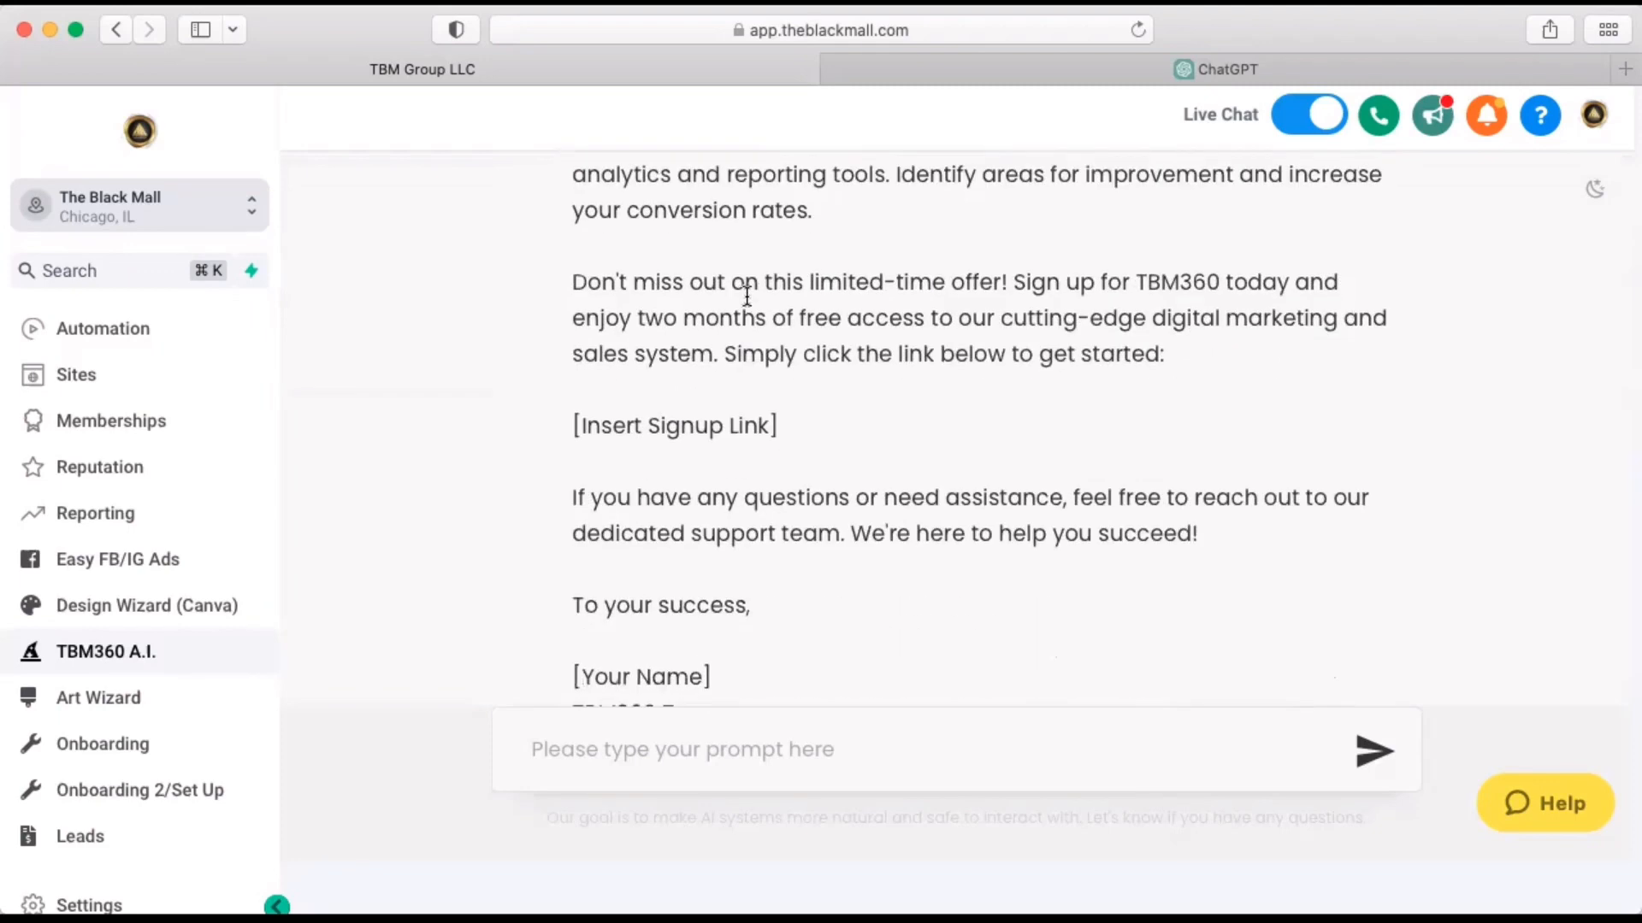
pyautogui.scroll(-2, 745, 294)
pyautogui.scroll(1, 745, 294)
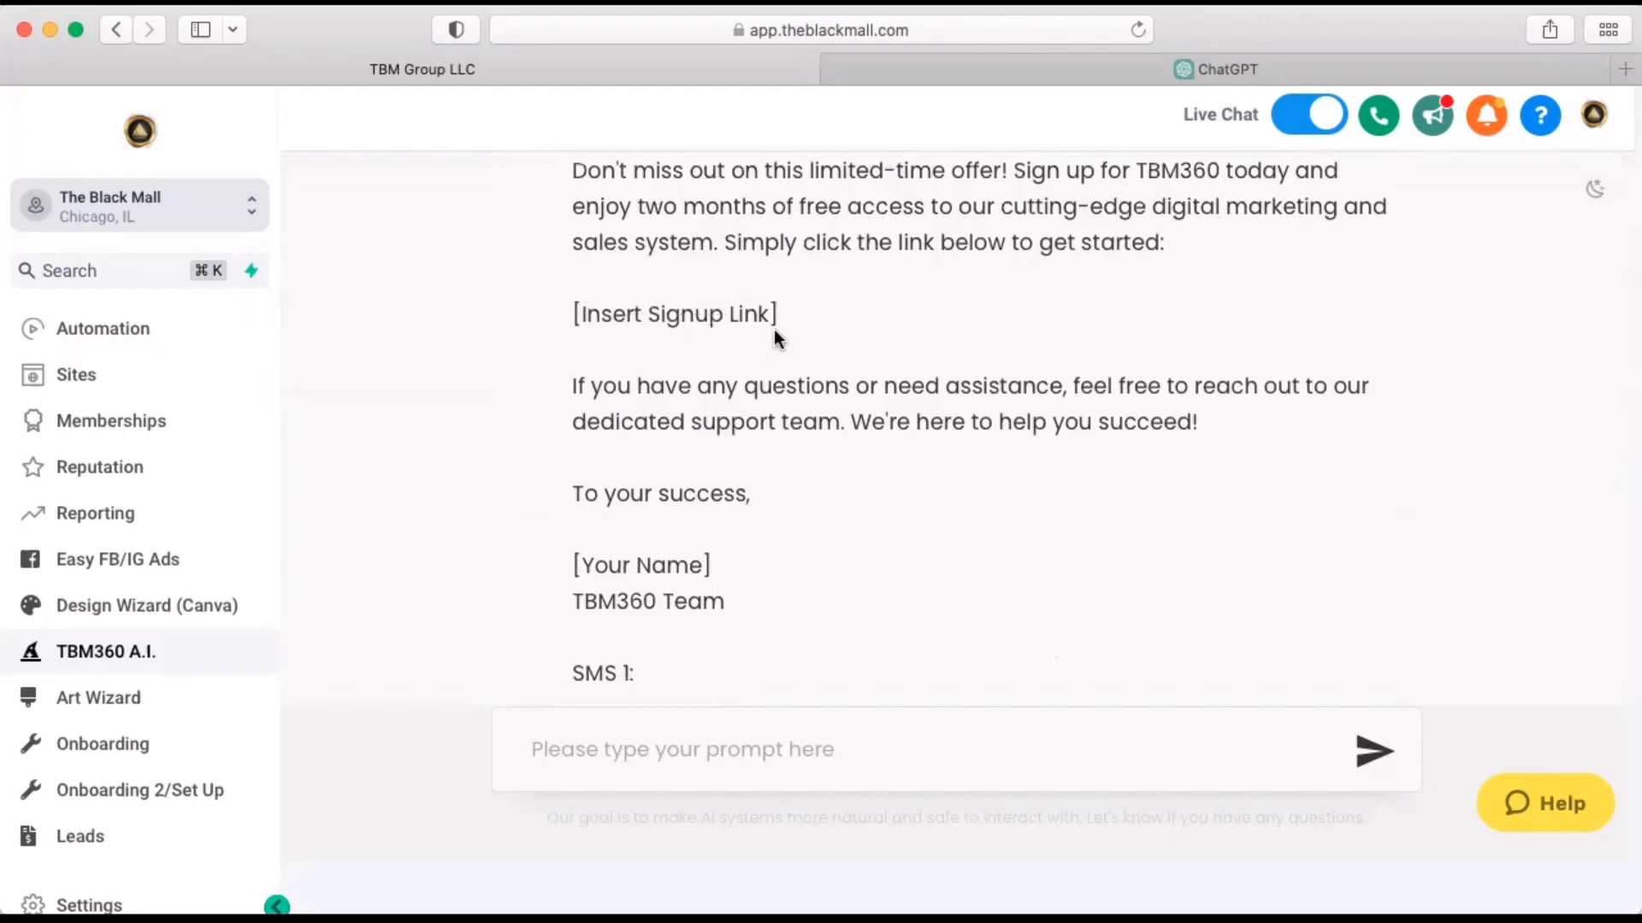
pyautogui.scroll(-5, 768, 398)
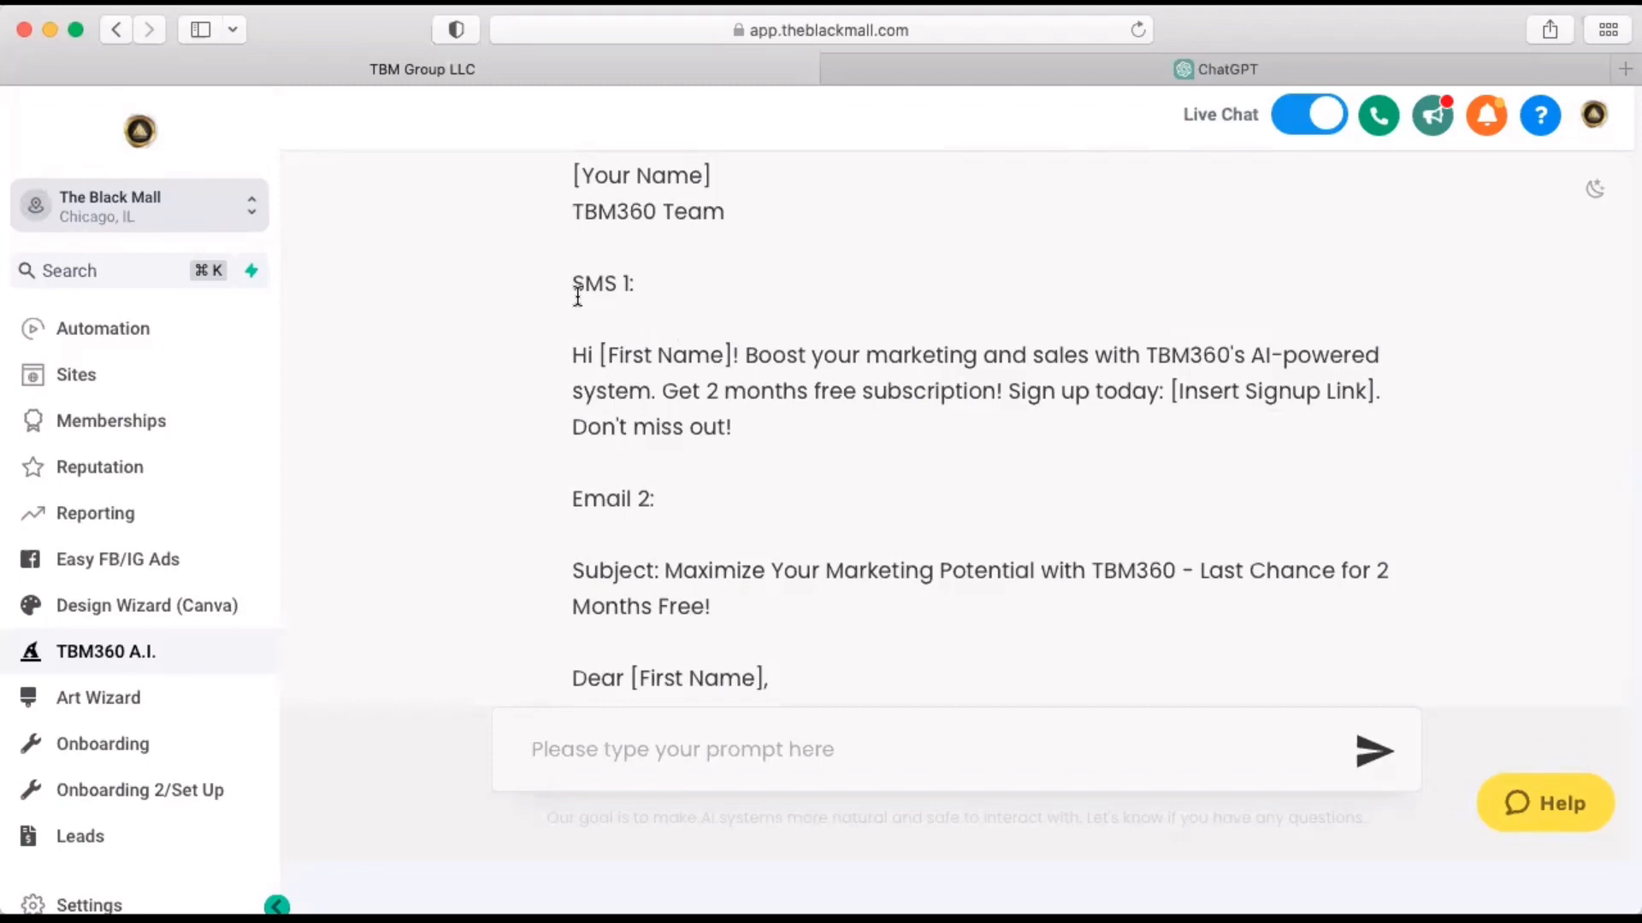
pyautogui.scroll(-5, 577, 296)
pyautogui.scroll(-15, 576, 296)
pyautogui.scroll(-6, 576, 296)
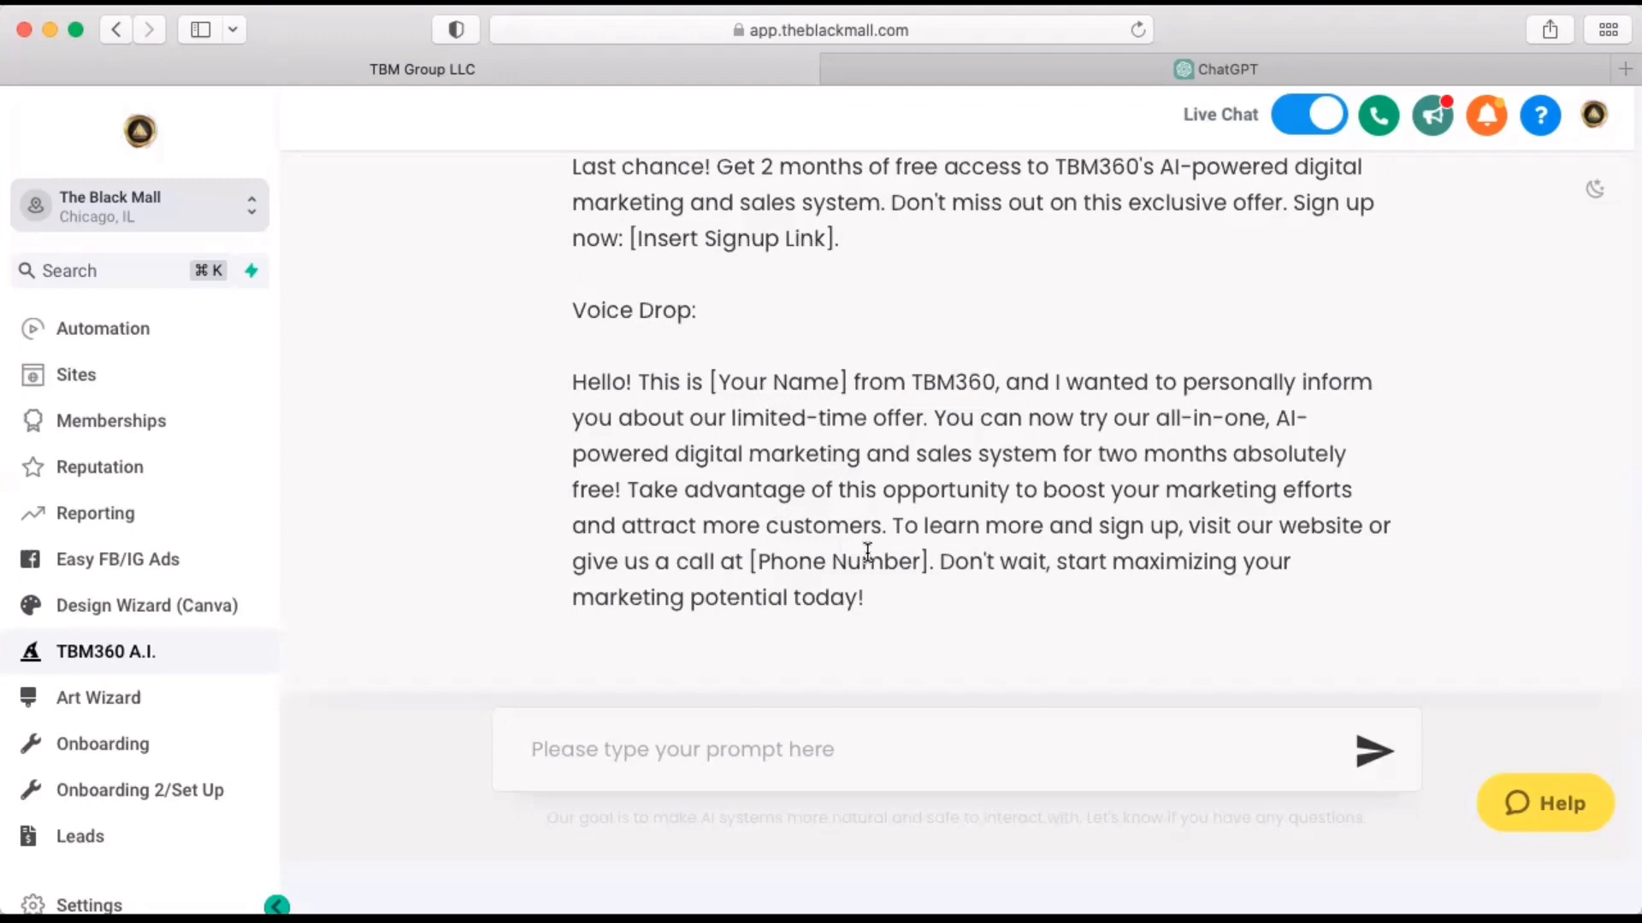
# Copy the prompt and generated sequence, and create a blank Google Docs document from Google Drive in a new browser tab.
pyautogui.moveTo(875, 599); pyautogui.dragTo(1618, 70)
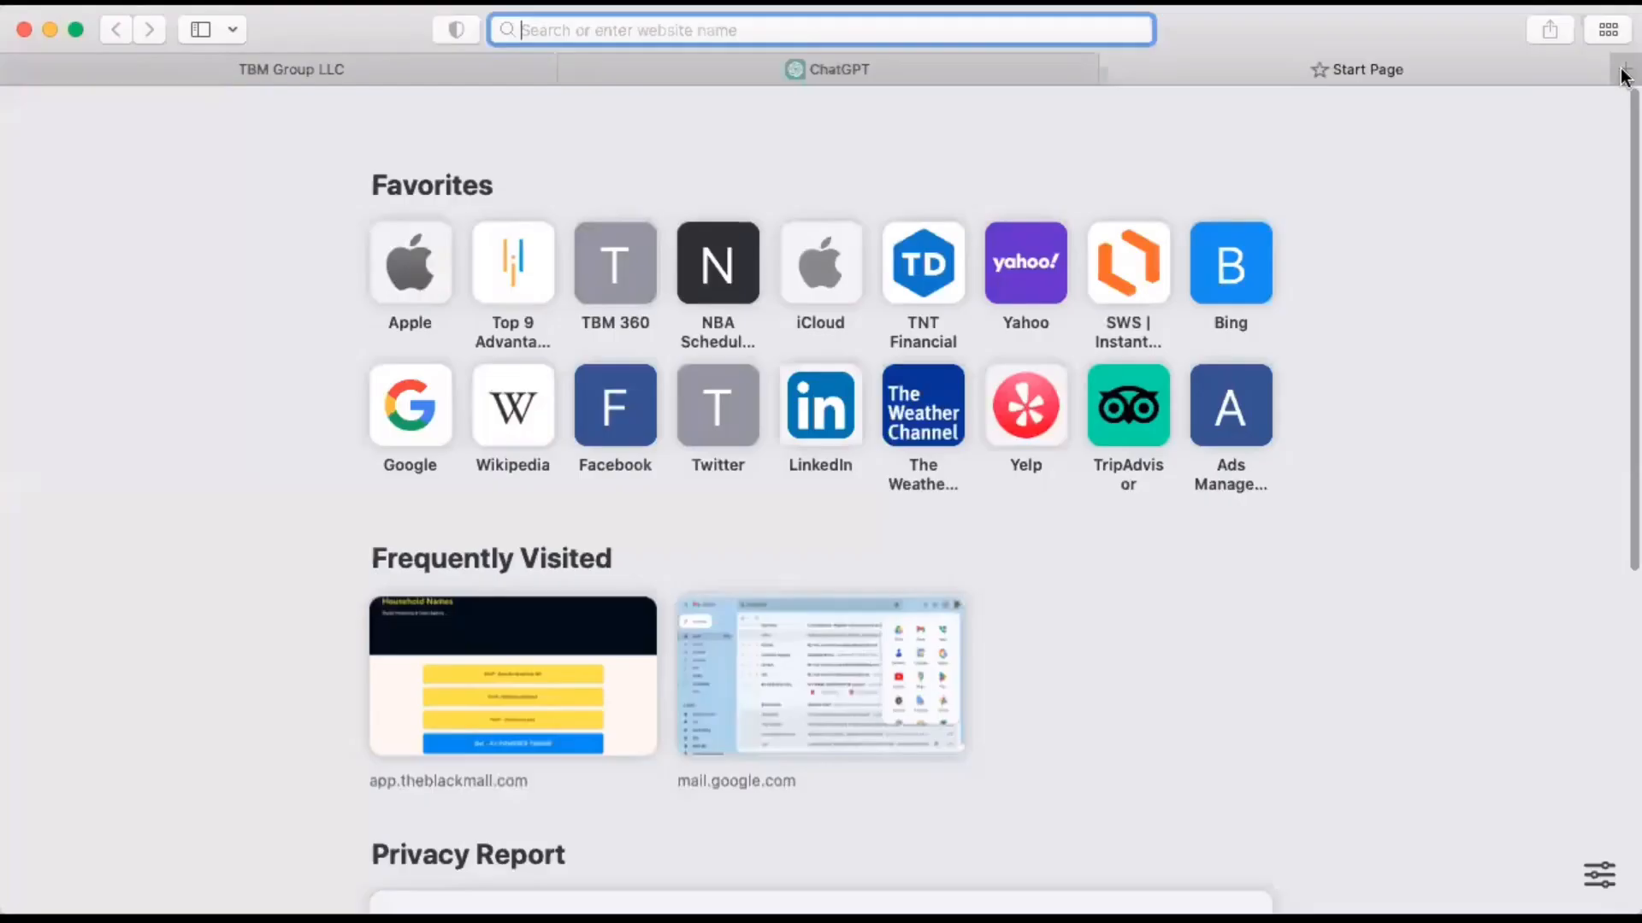
pyautogui.click(1623, 69)
pyautogui.write('gma')
pyautogui.press('Return')
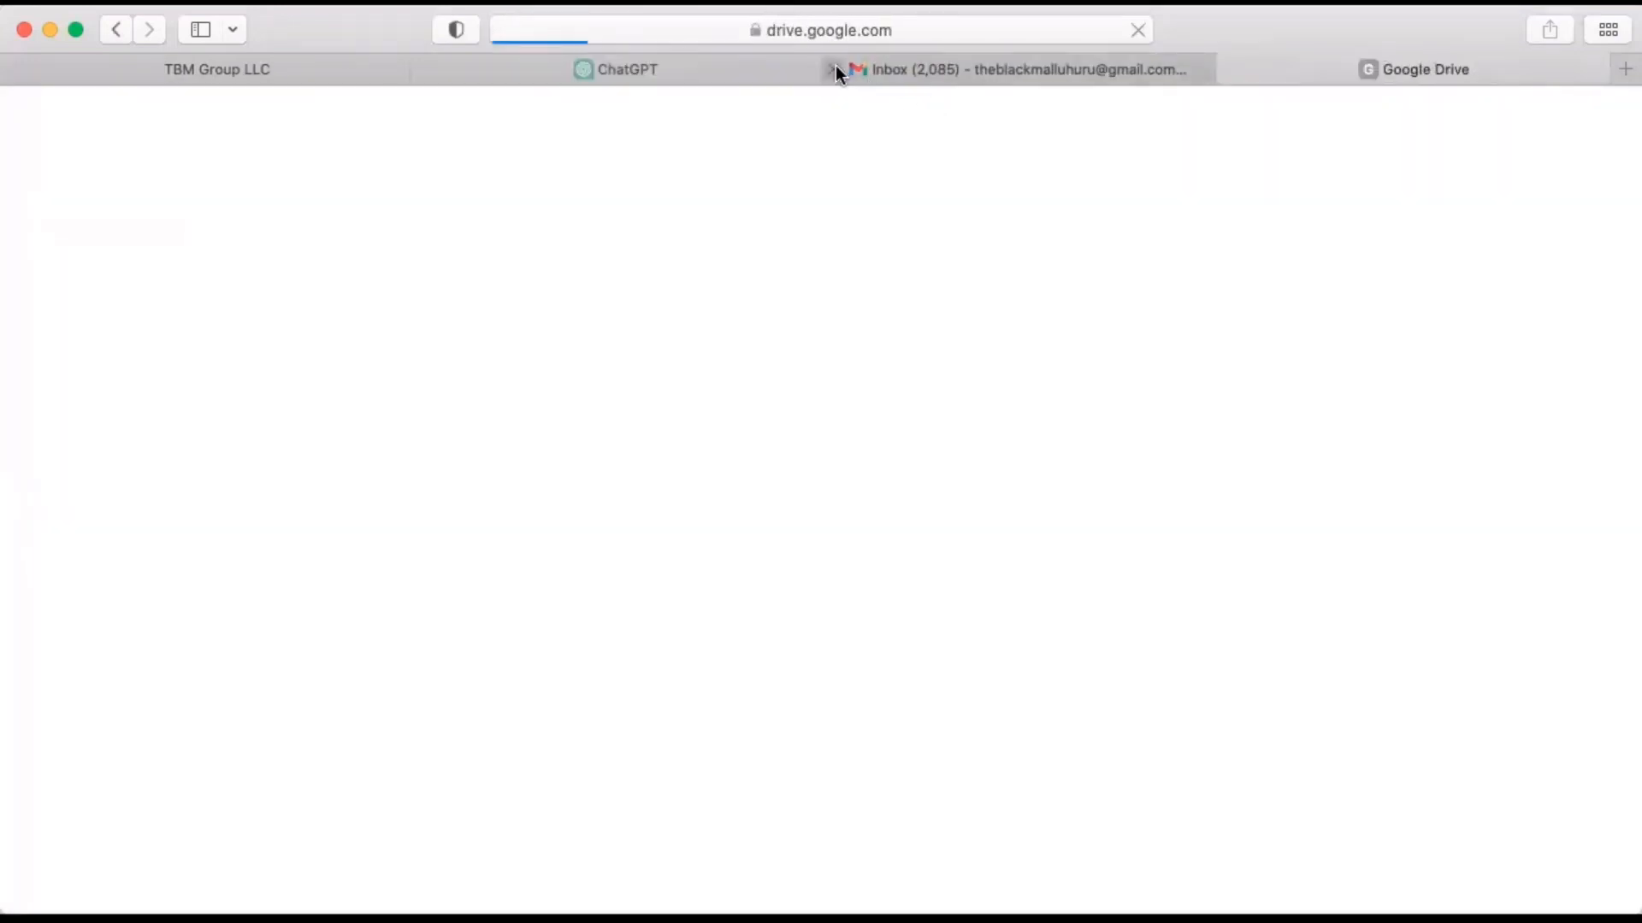
pyautogui.click(836, 68)
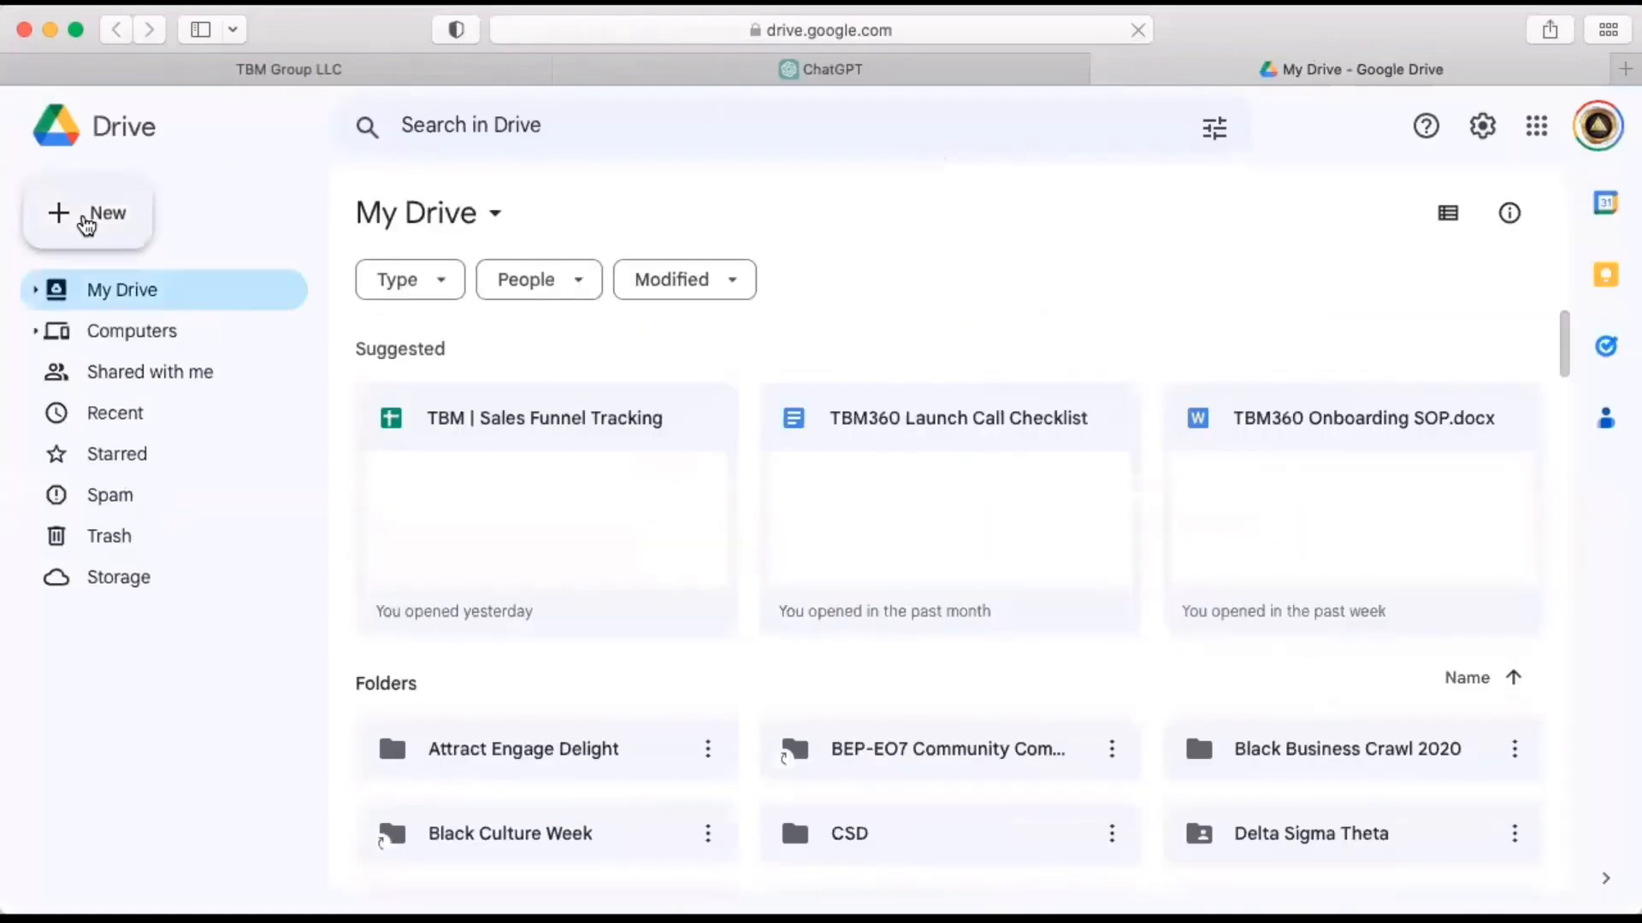
pyautogui.click(88, 225)
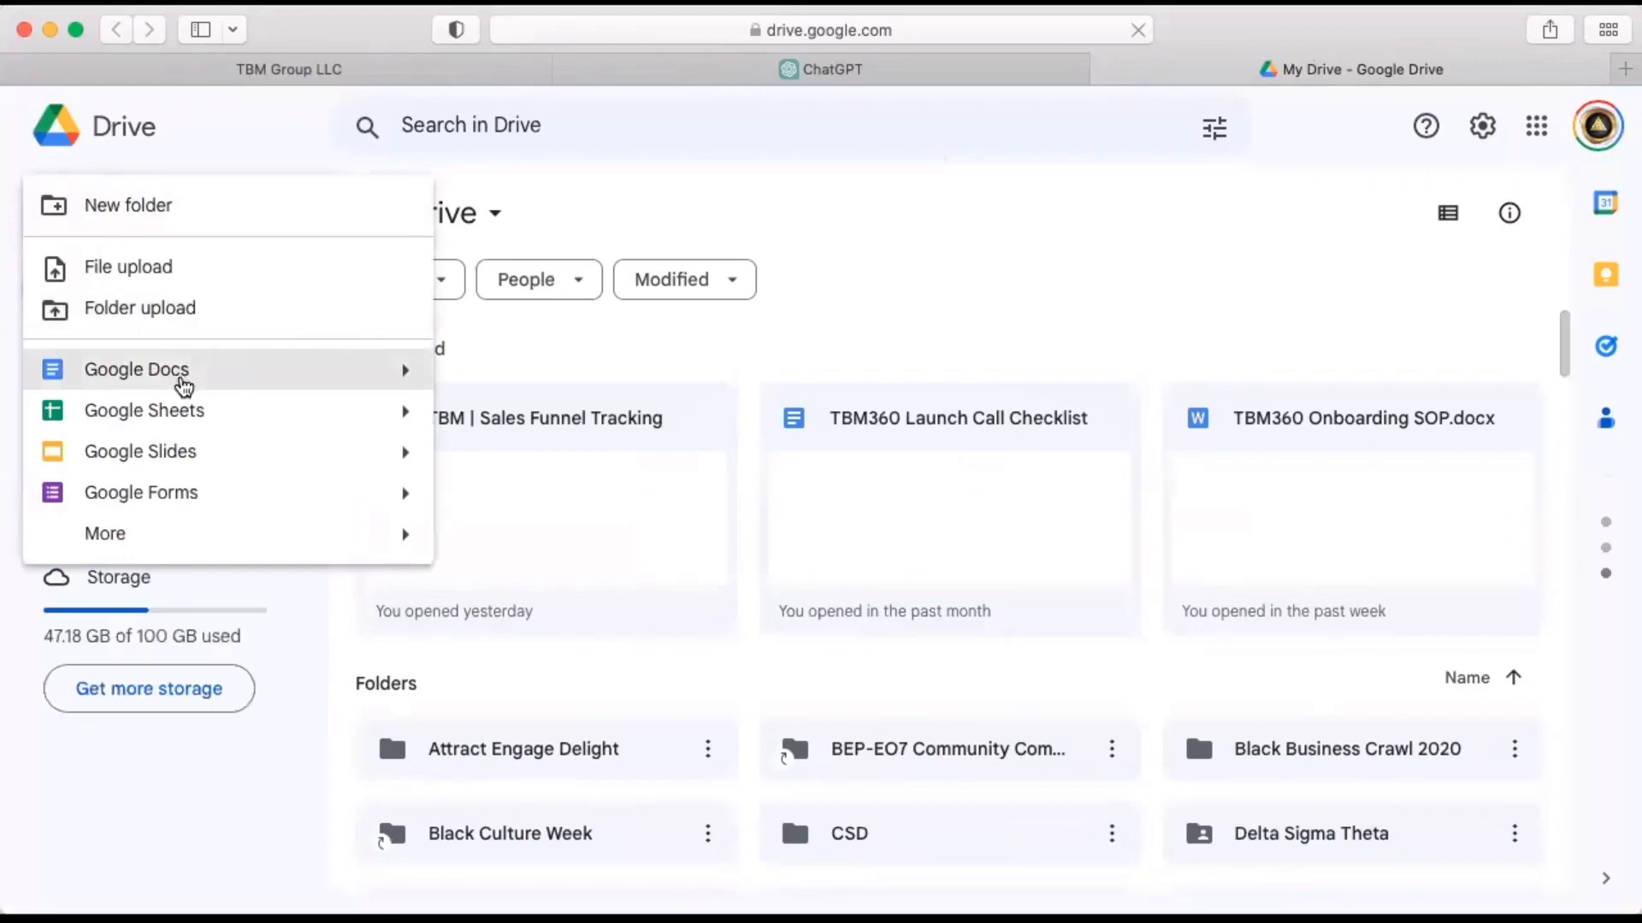
pyautogui.click(181, 377)
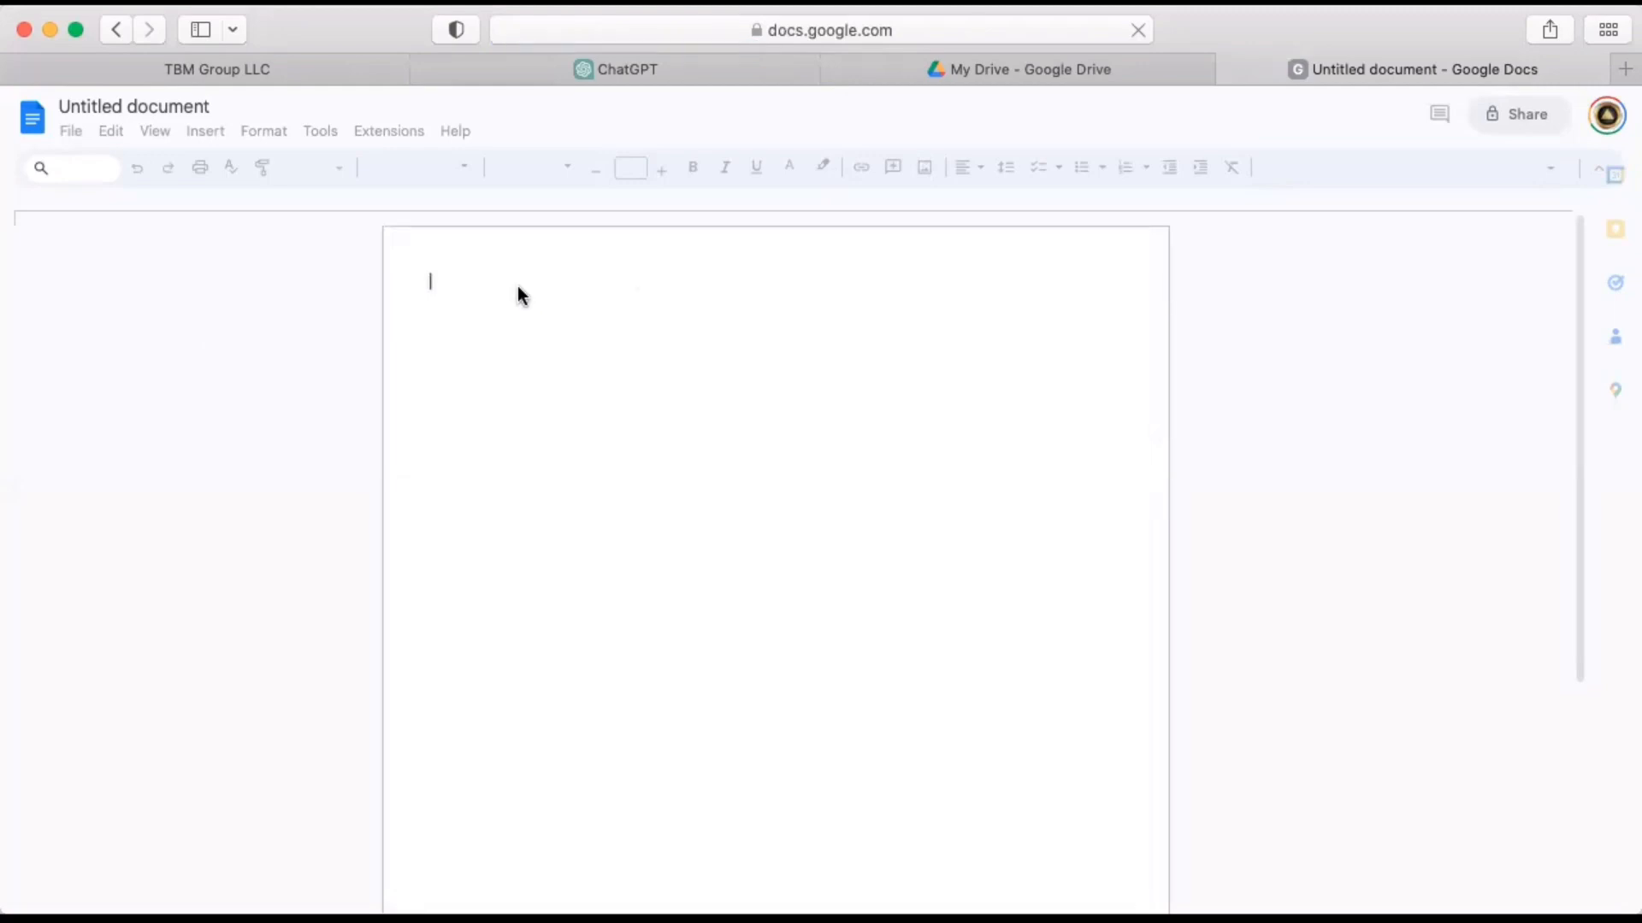
# Paste the copied prompt and nurture sequence into the blank document and go back to its beginning.
pyautogui.press('super+v')
pyautogui.scroll(5, 749, 373)
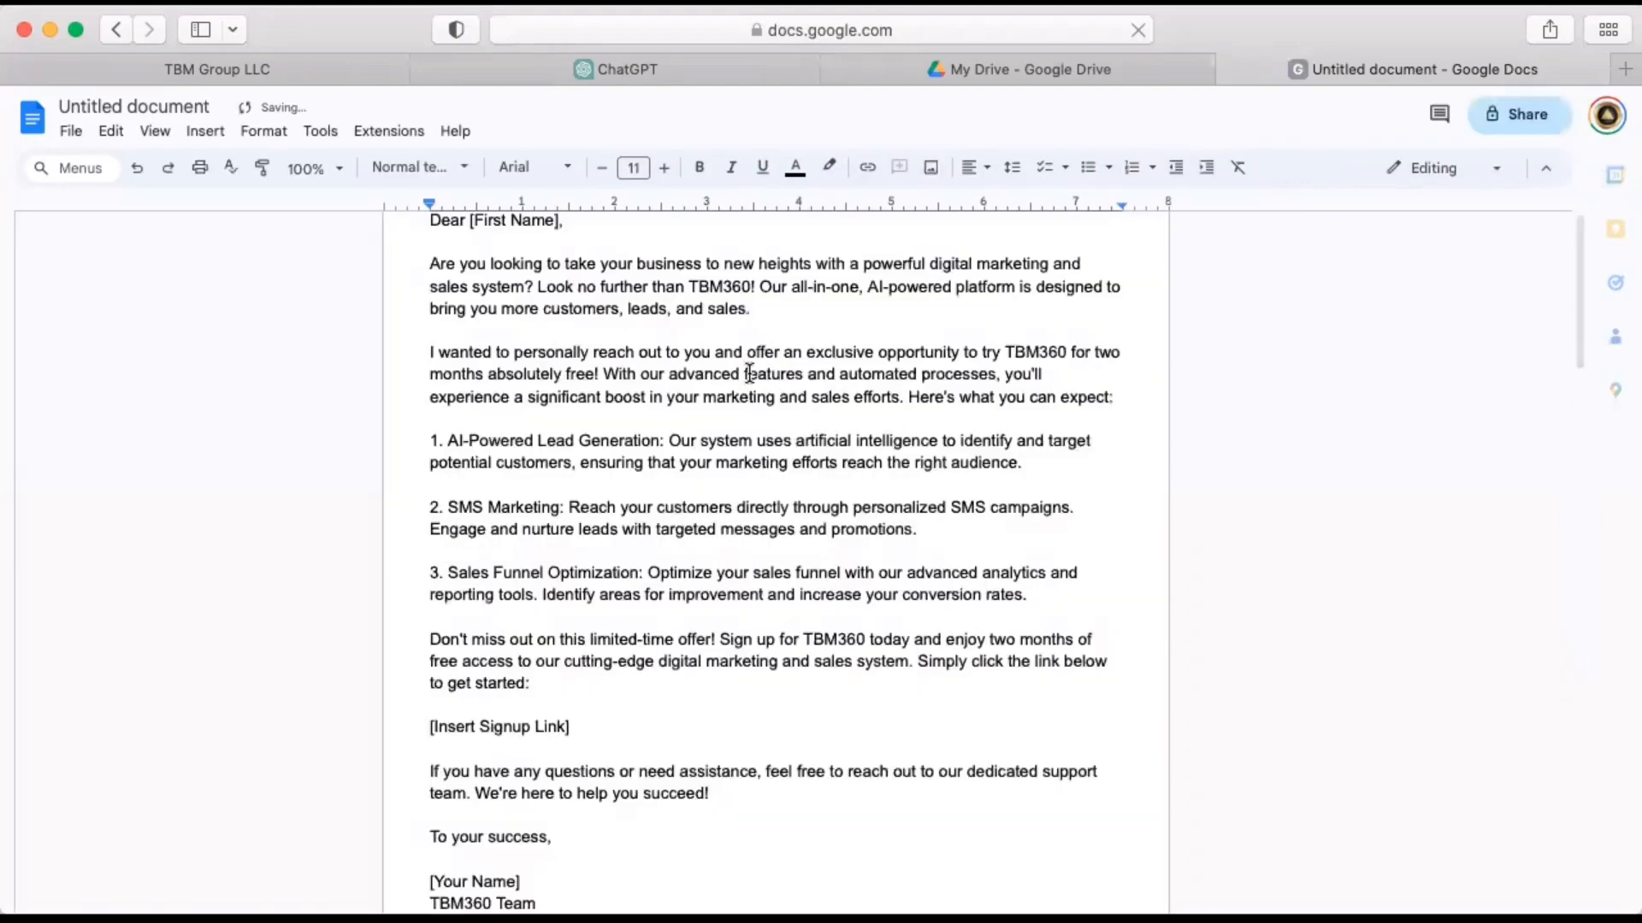
pyautogui.scroll(3, 749, 374)
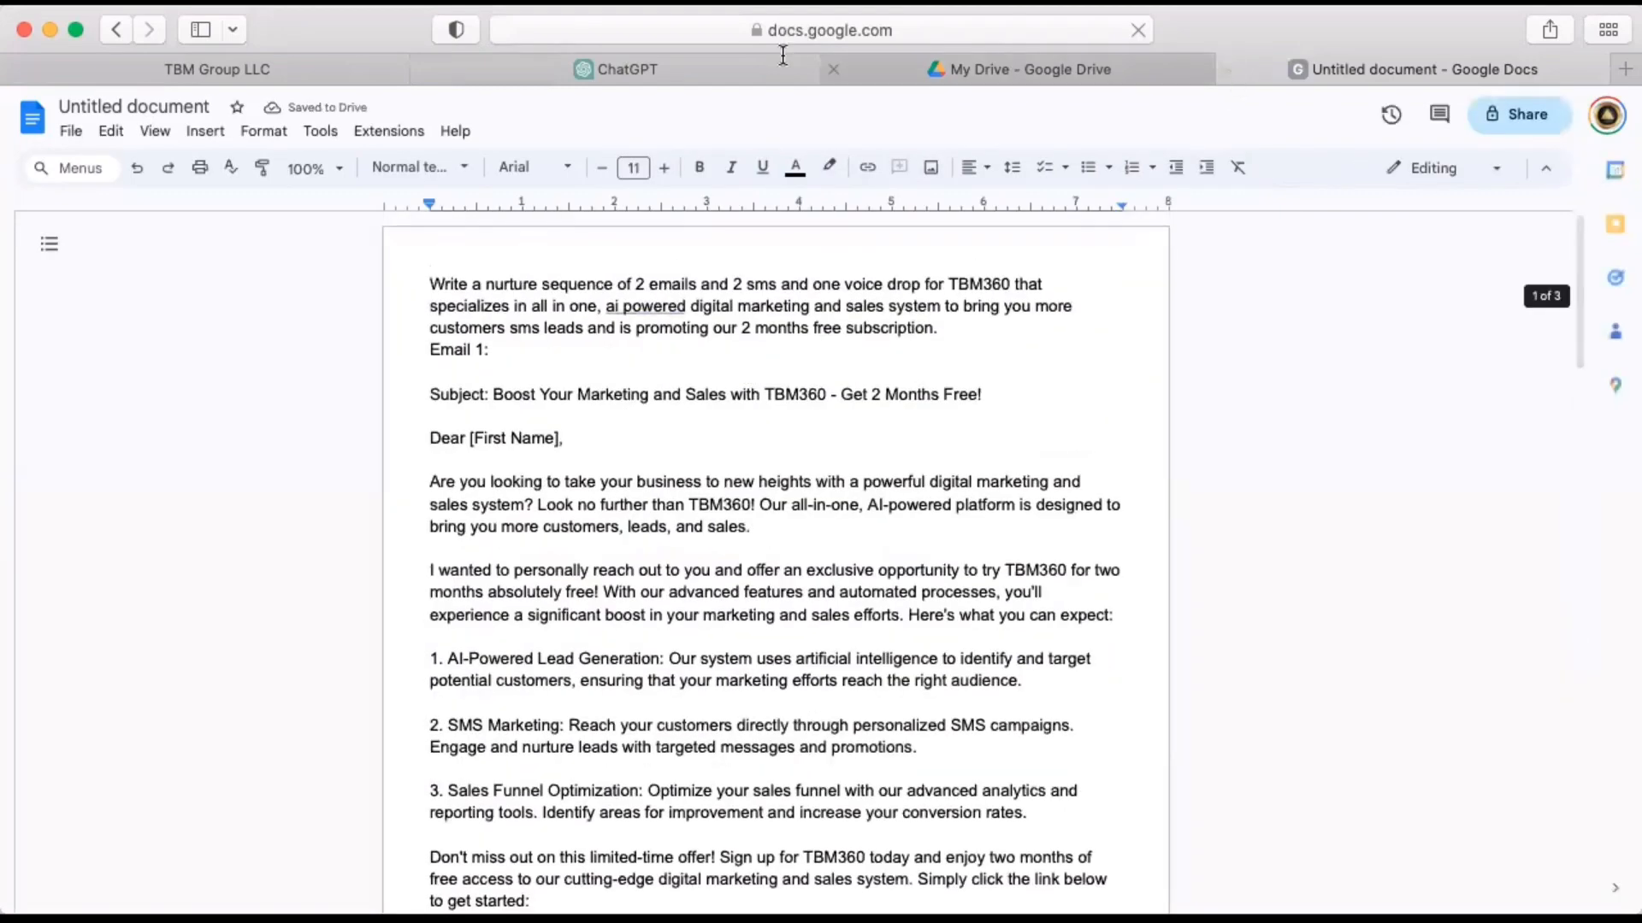
# Switch to the TBM Group LLC browser tab and create a new automation workflow from scratch.
pyautogui.click(337, 73)
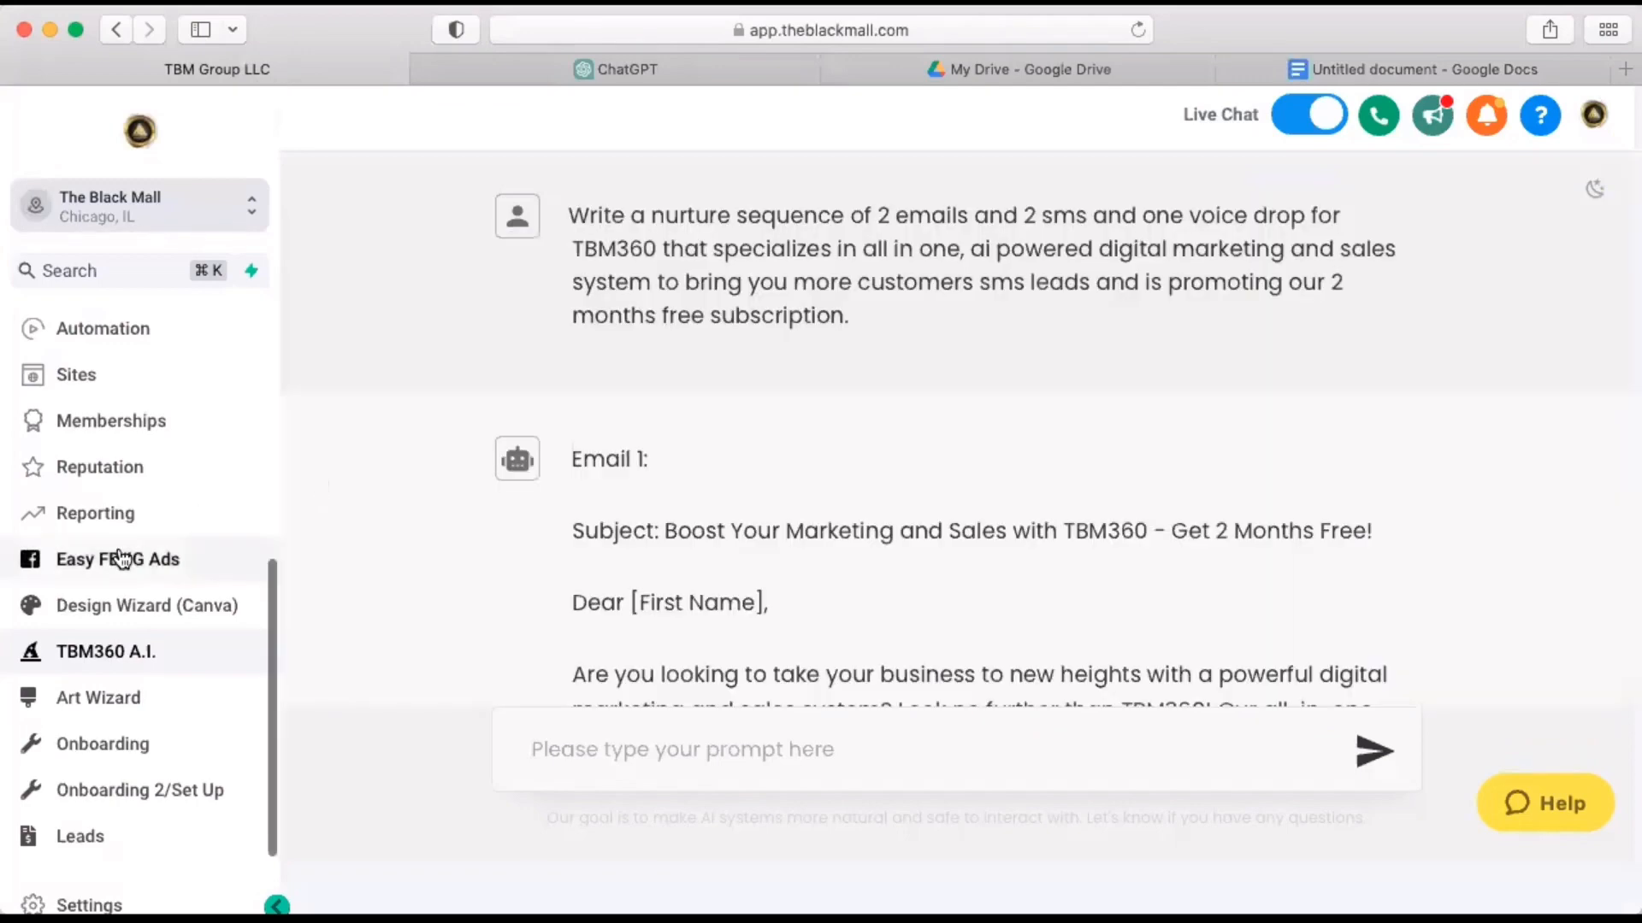
pyautogui.click(108, 337)
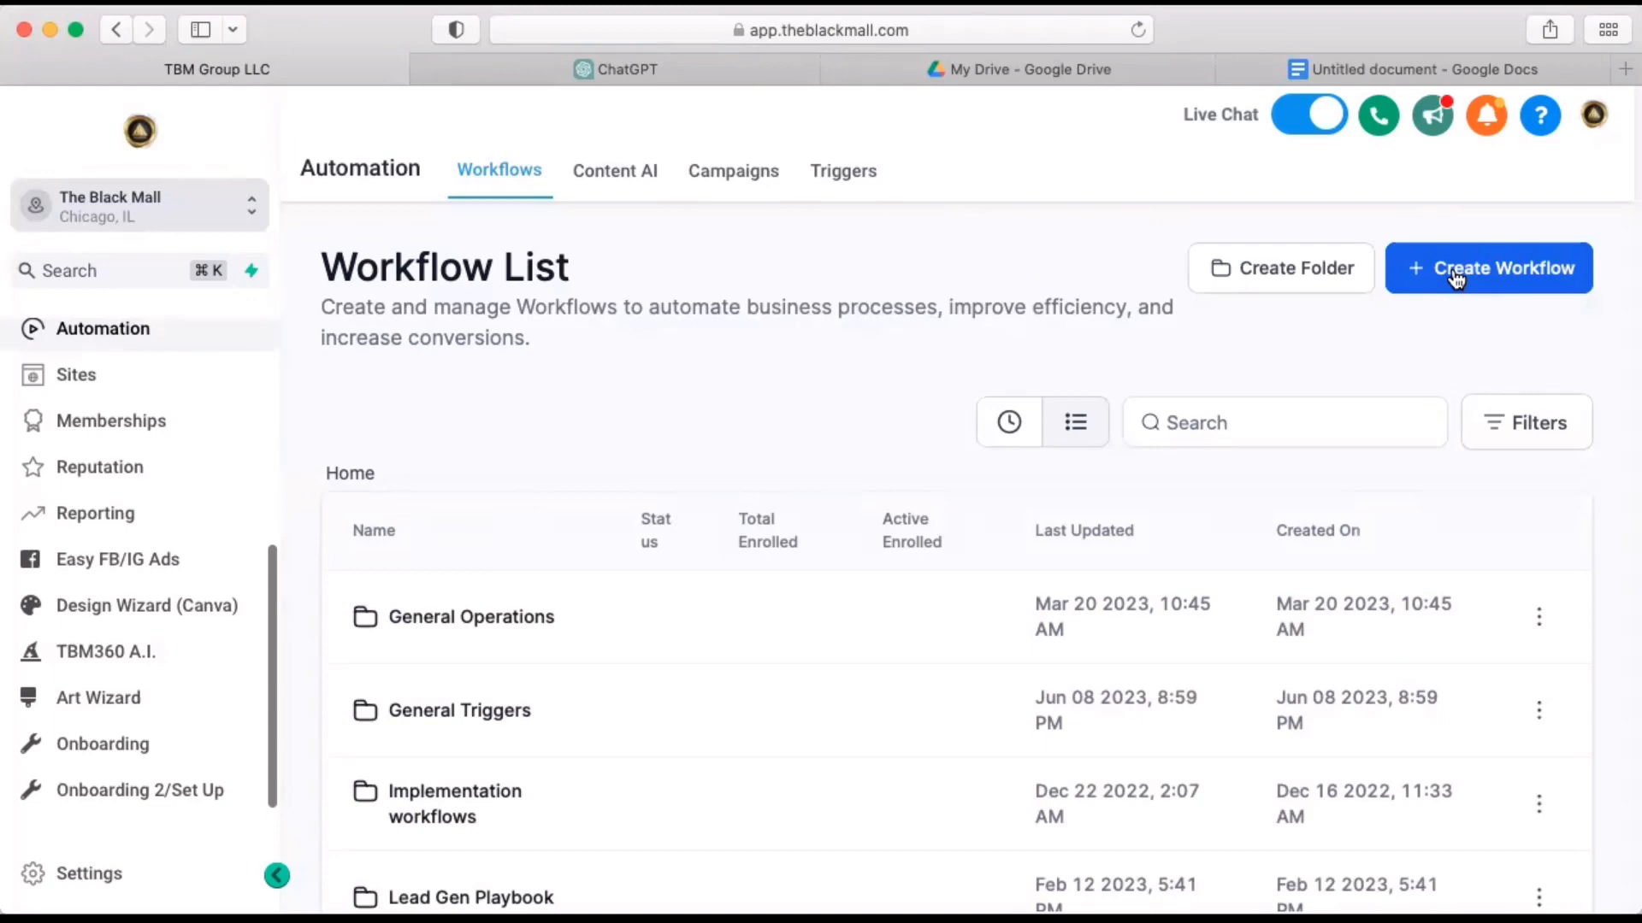
pyautogui.click(1502, 268)
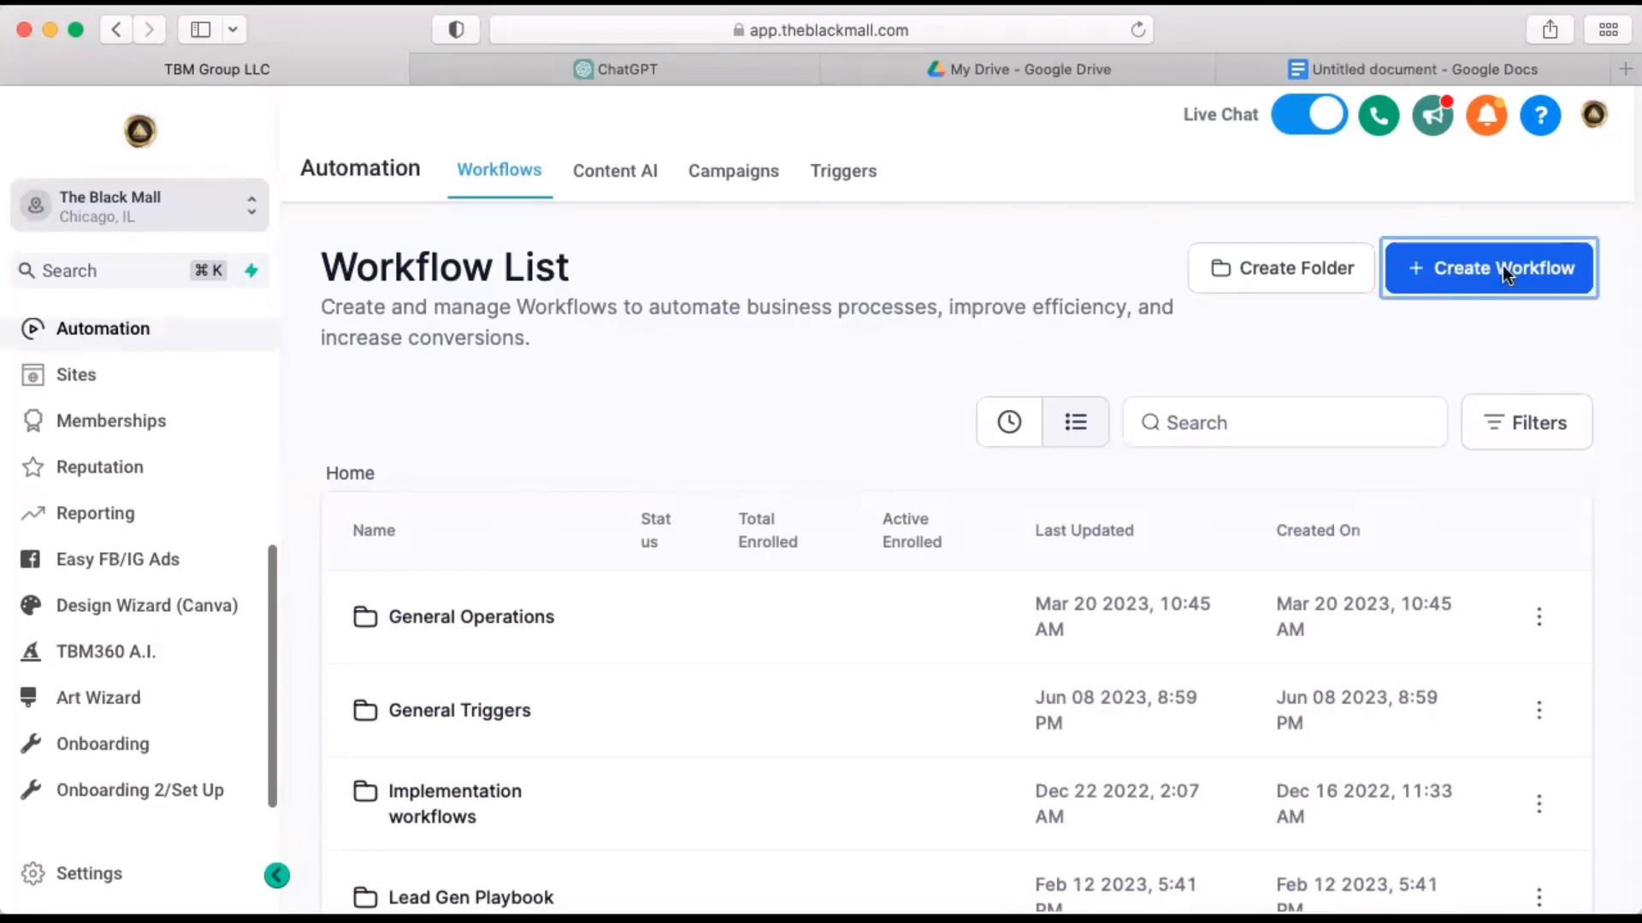
pyautogui.click(1502, 267)
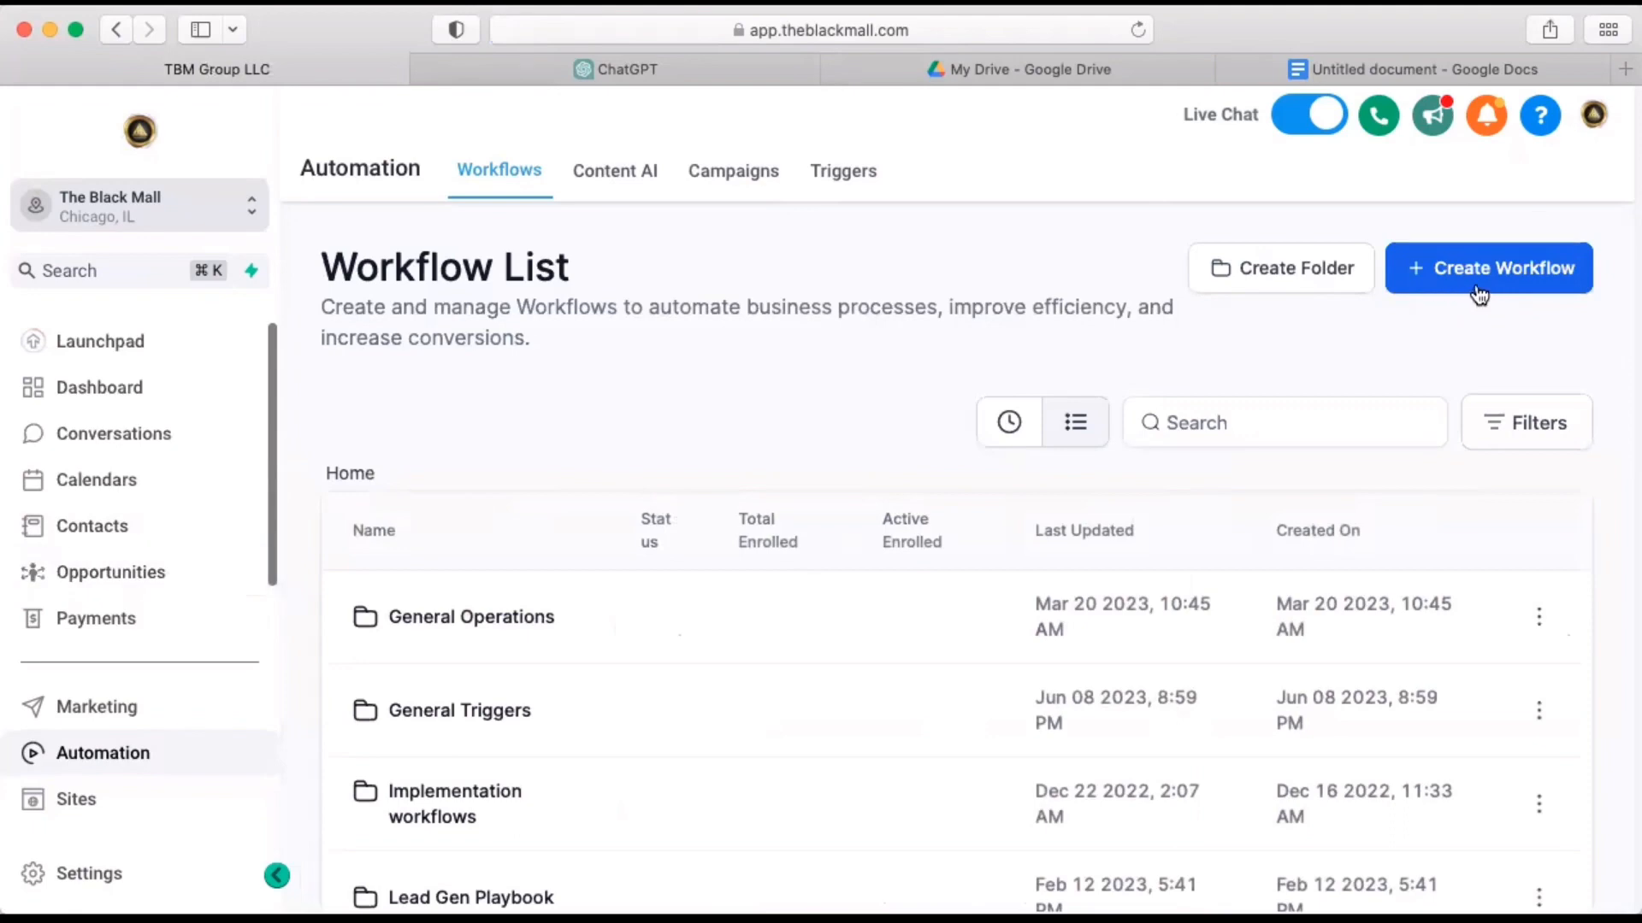
pyautogui.click(1536, 281)
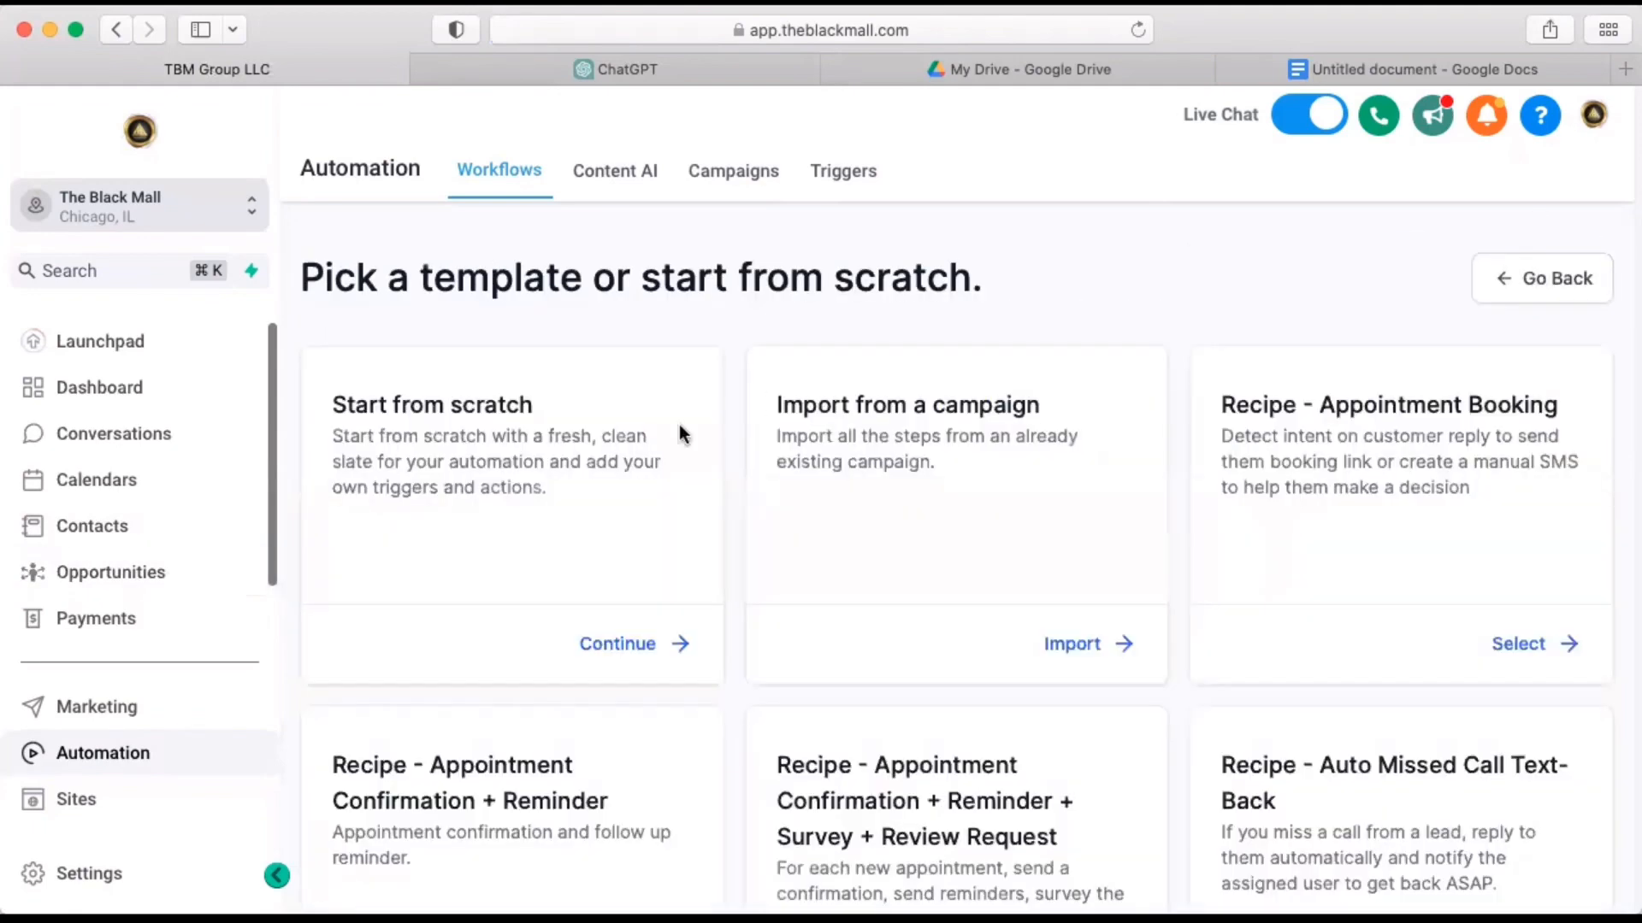
pyautogui.click(619, 646)
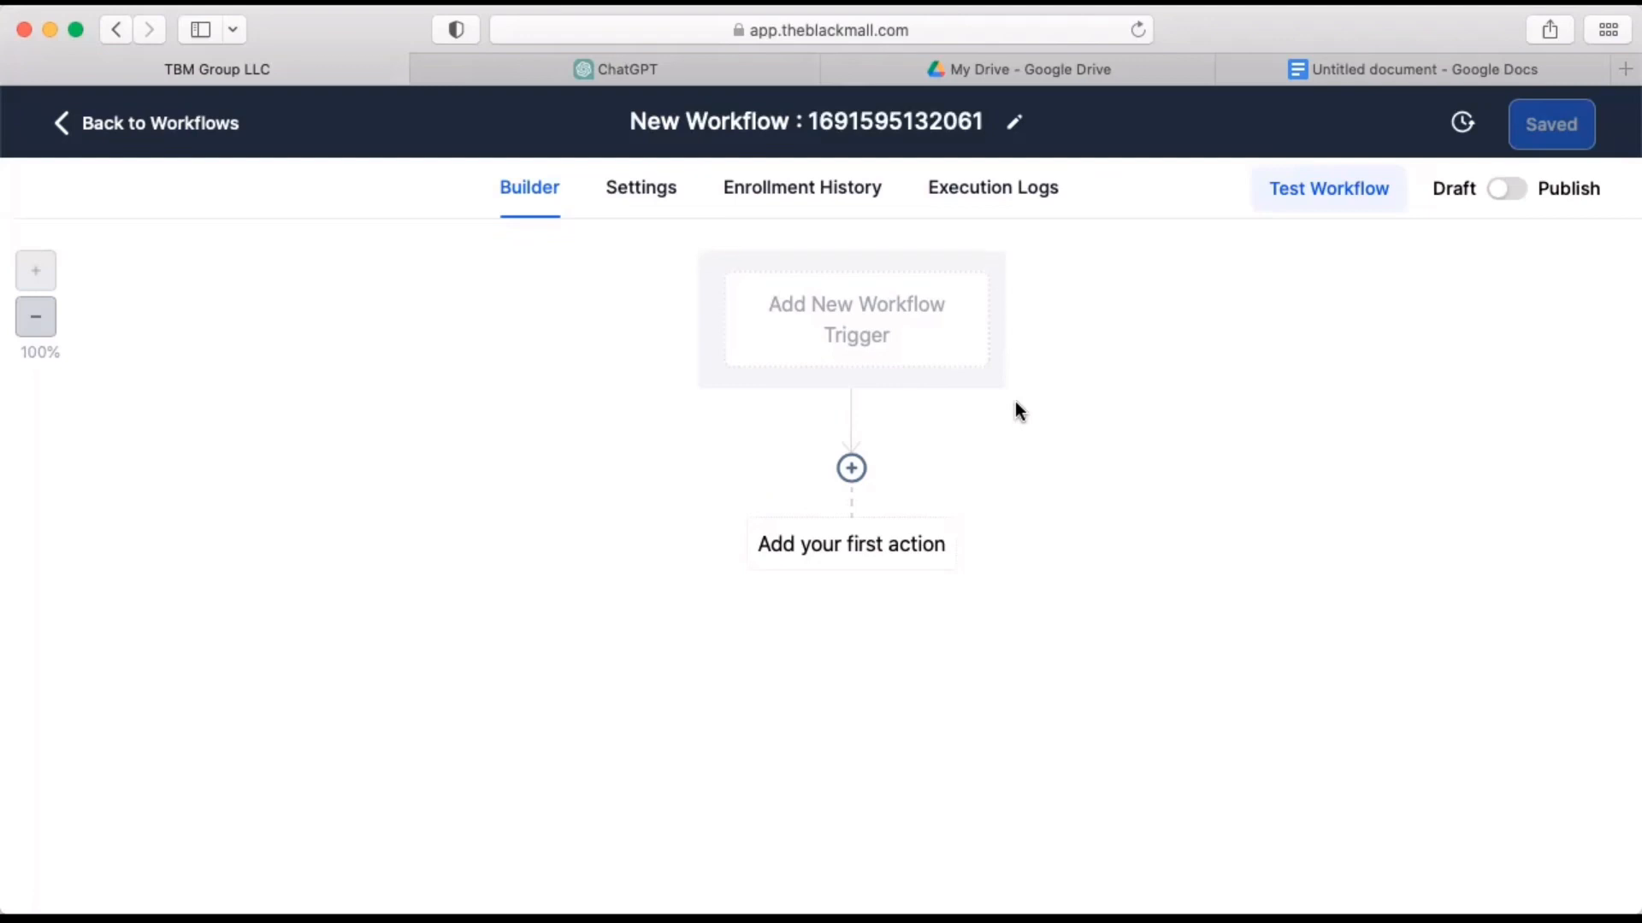
# Give the workflow a Contact Tag trigger and add a Tag Added filter to it.
pyautogui.click(840, 316)
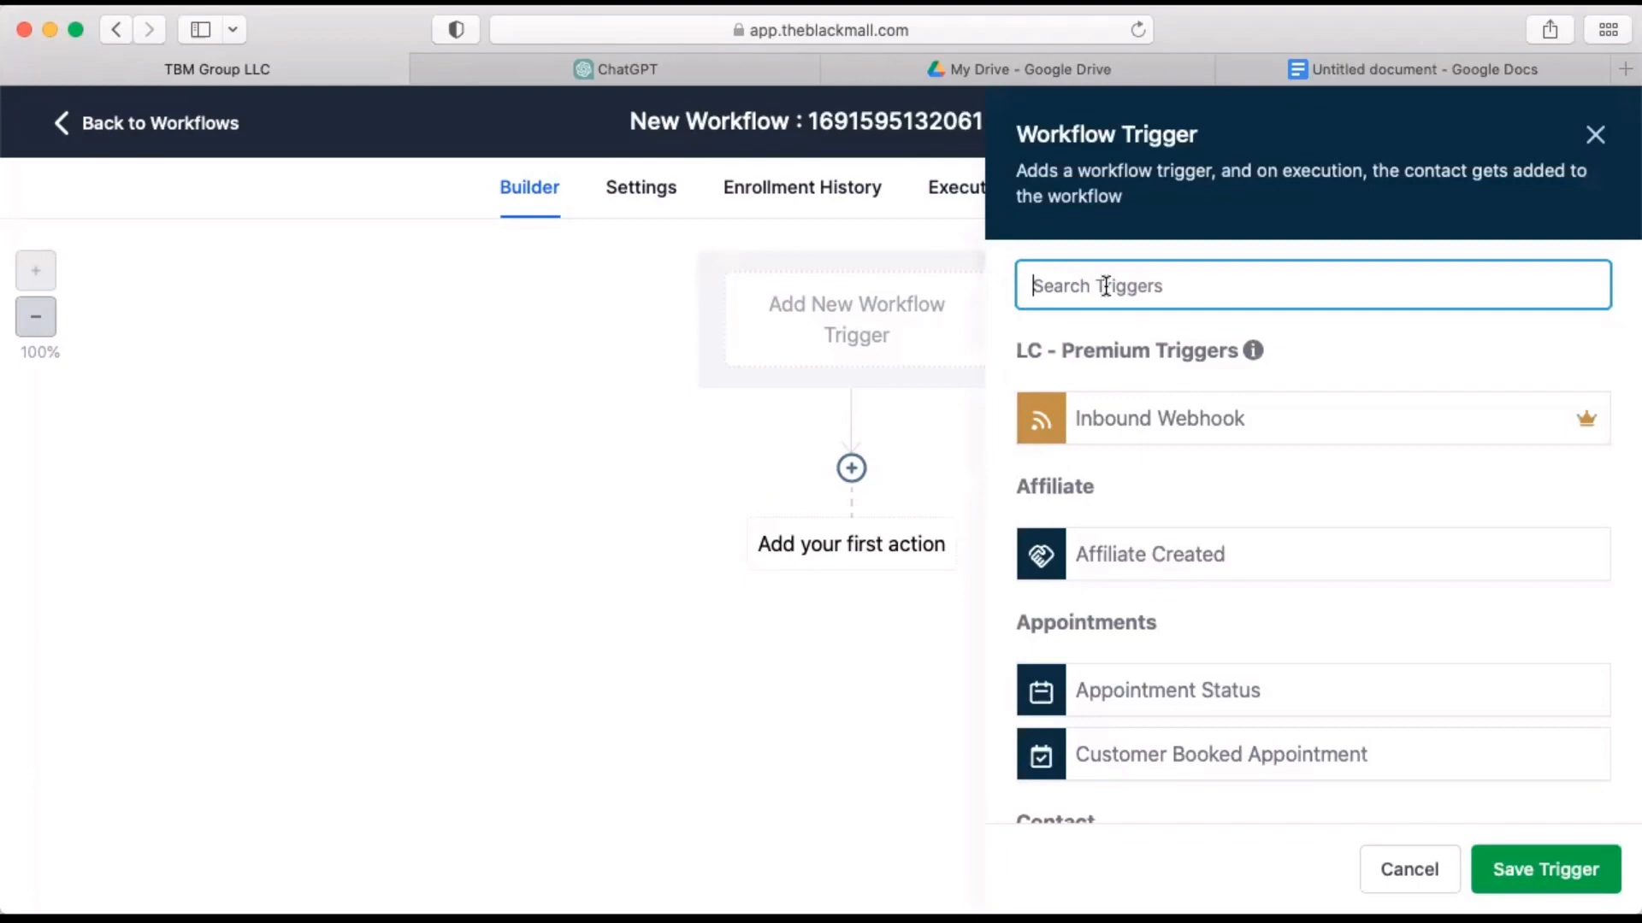
pyautogui.write('cont')
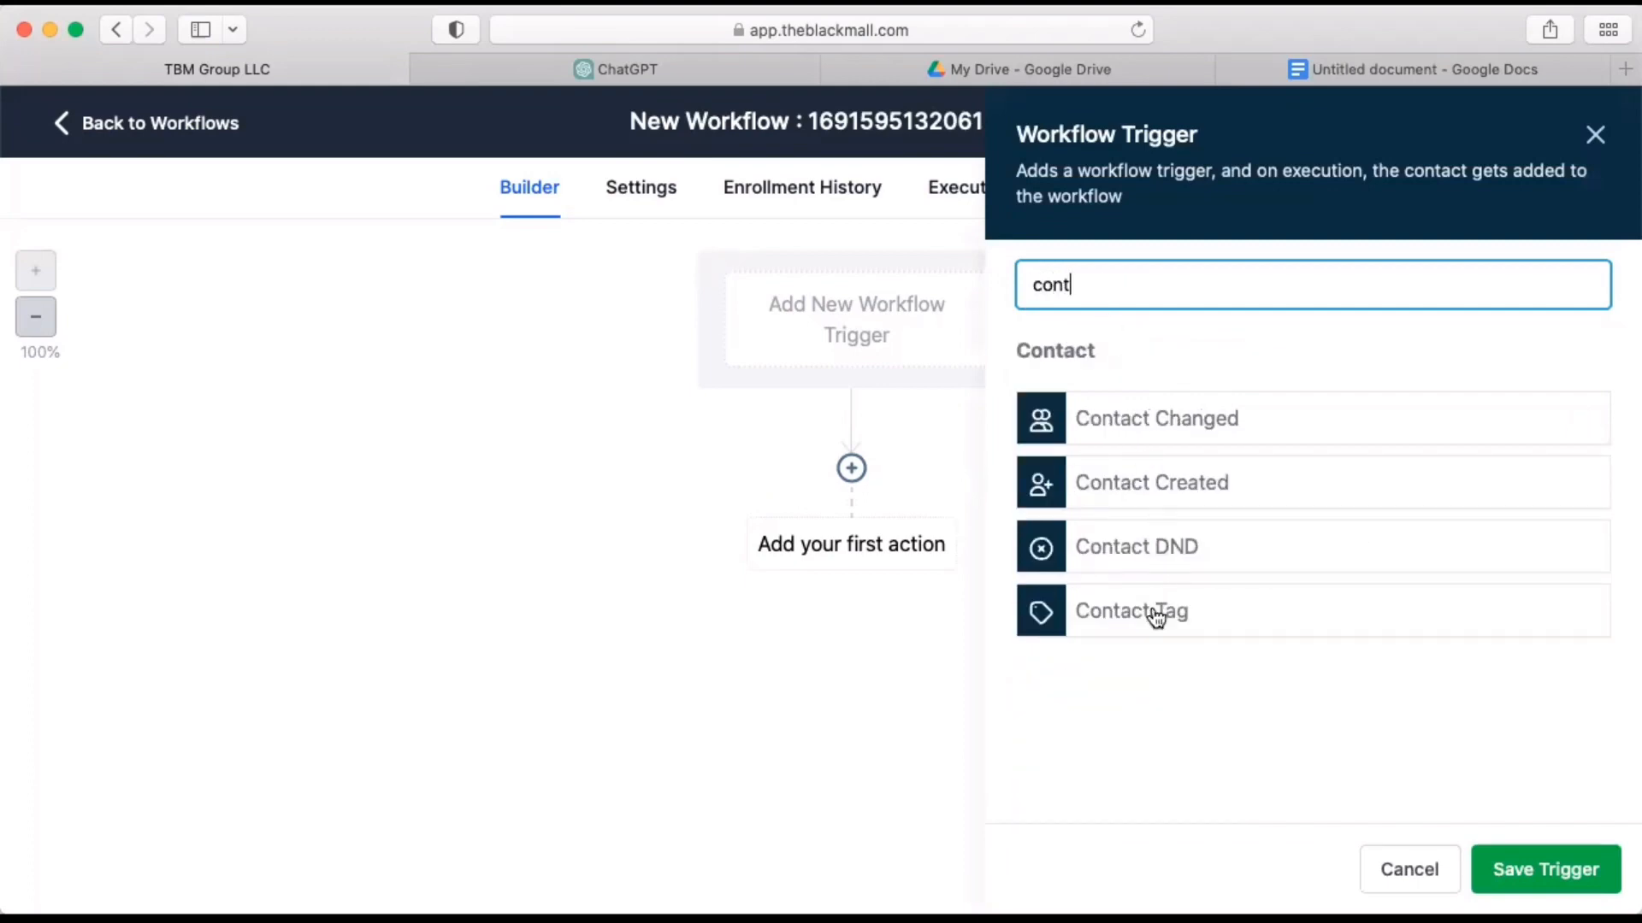
pyautogui.click(1157, 614)
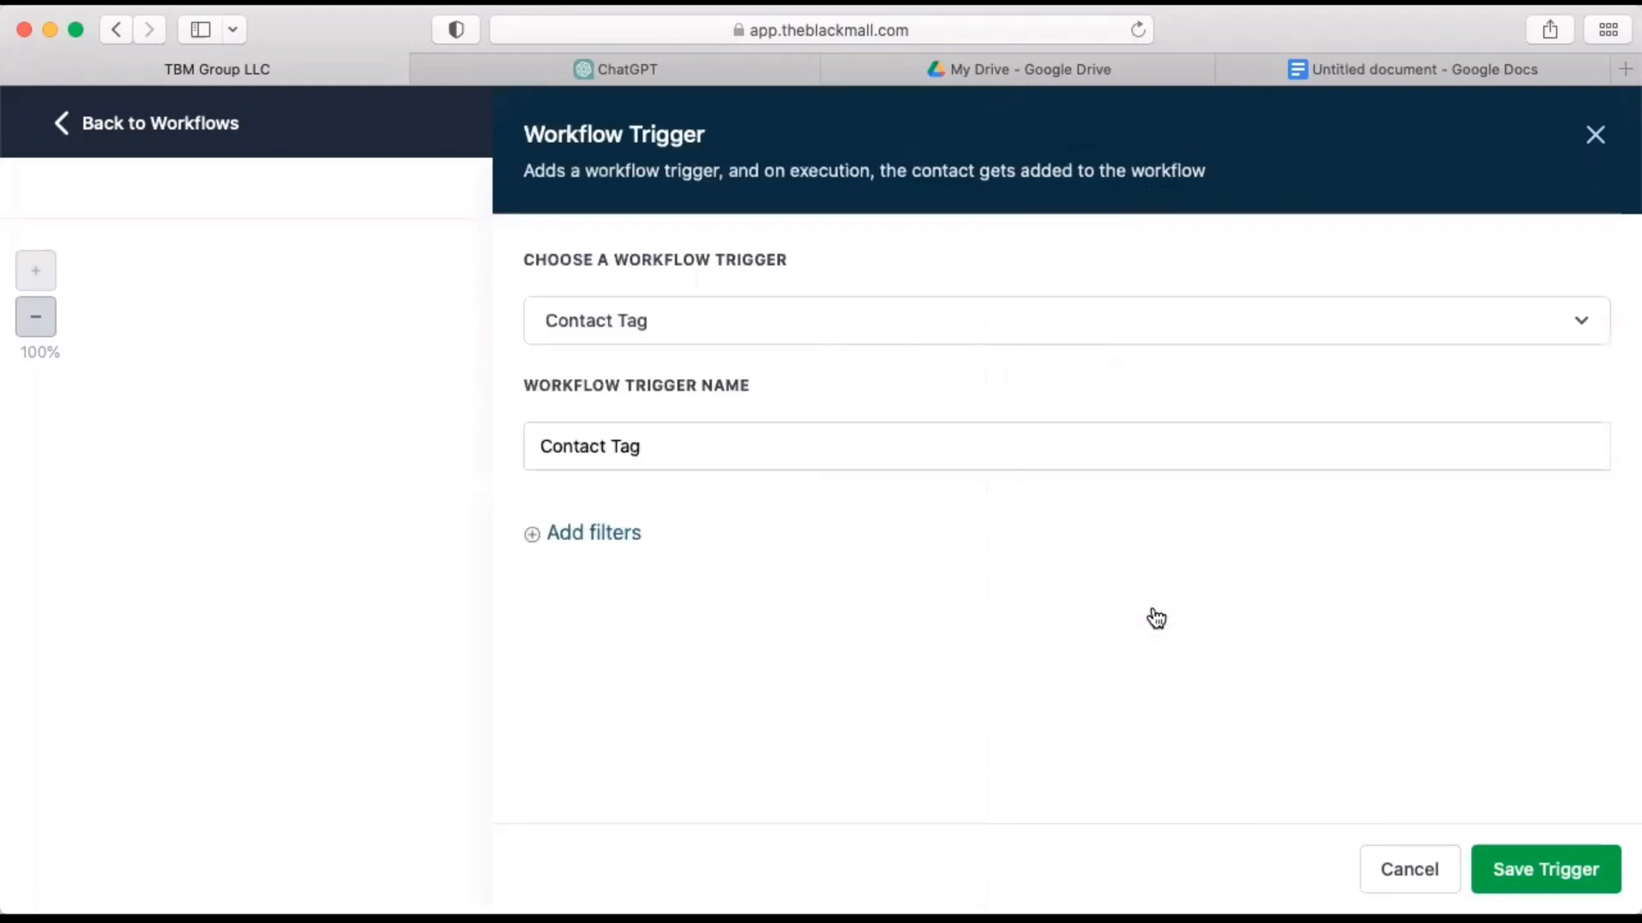
pyautogui.click(604, 535)
pyautogui.click(721, 571)
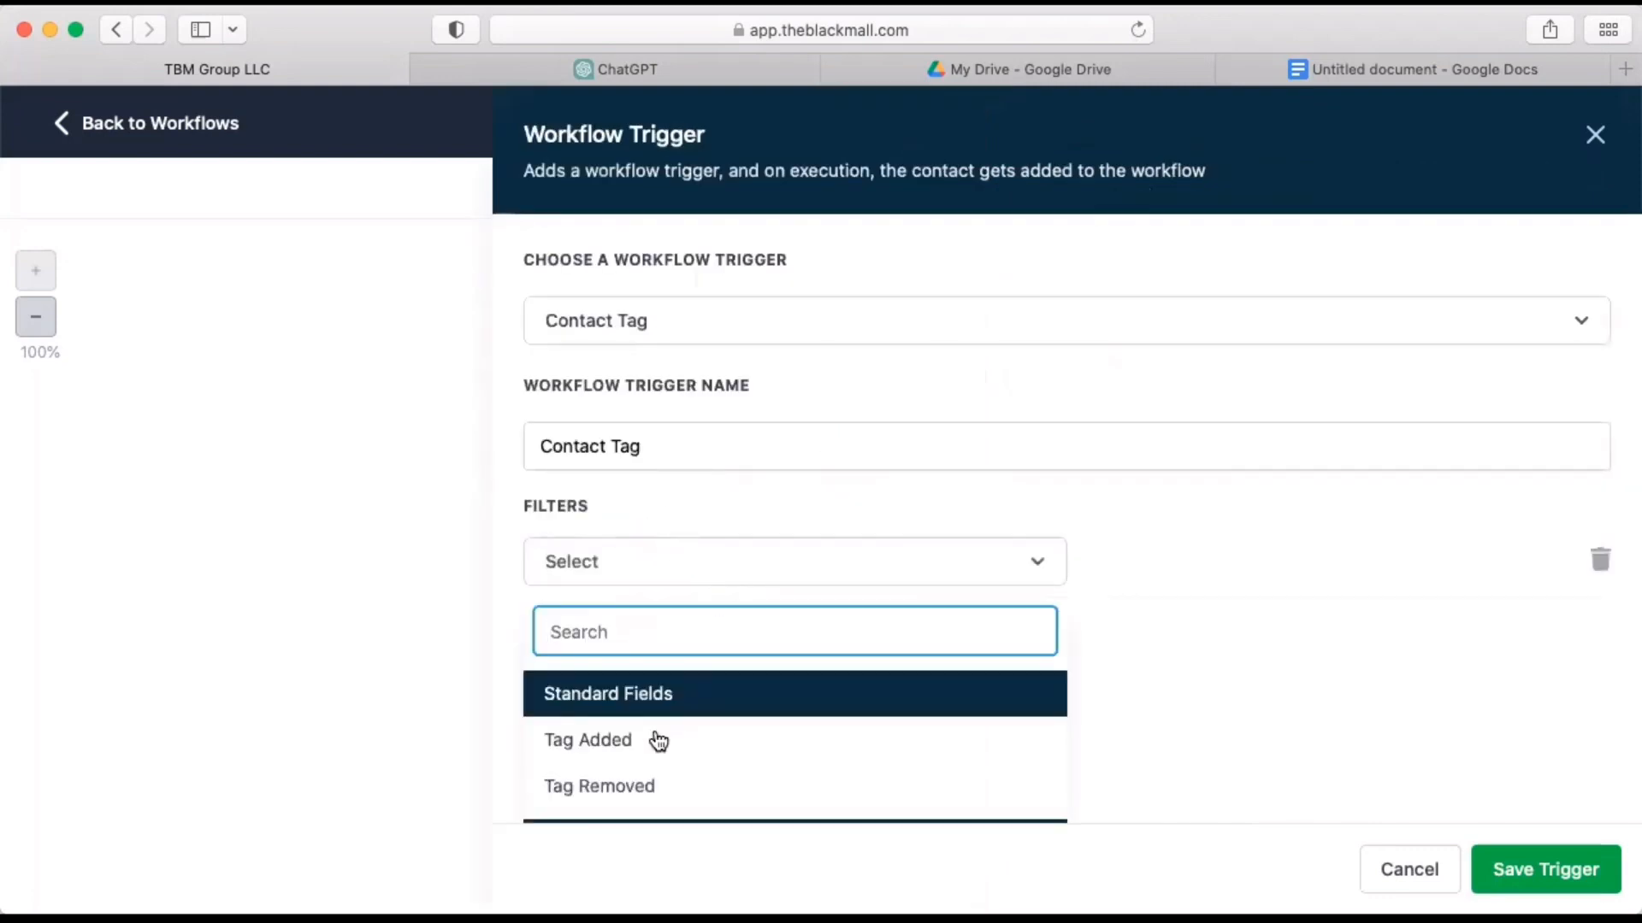
pyautogui.click(616, 745)
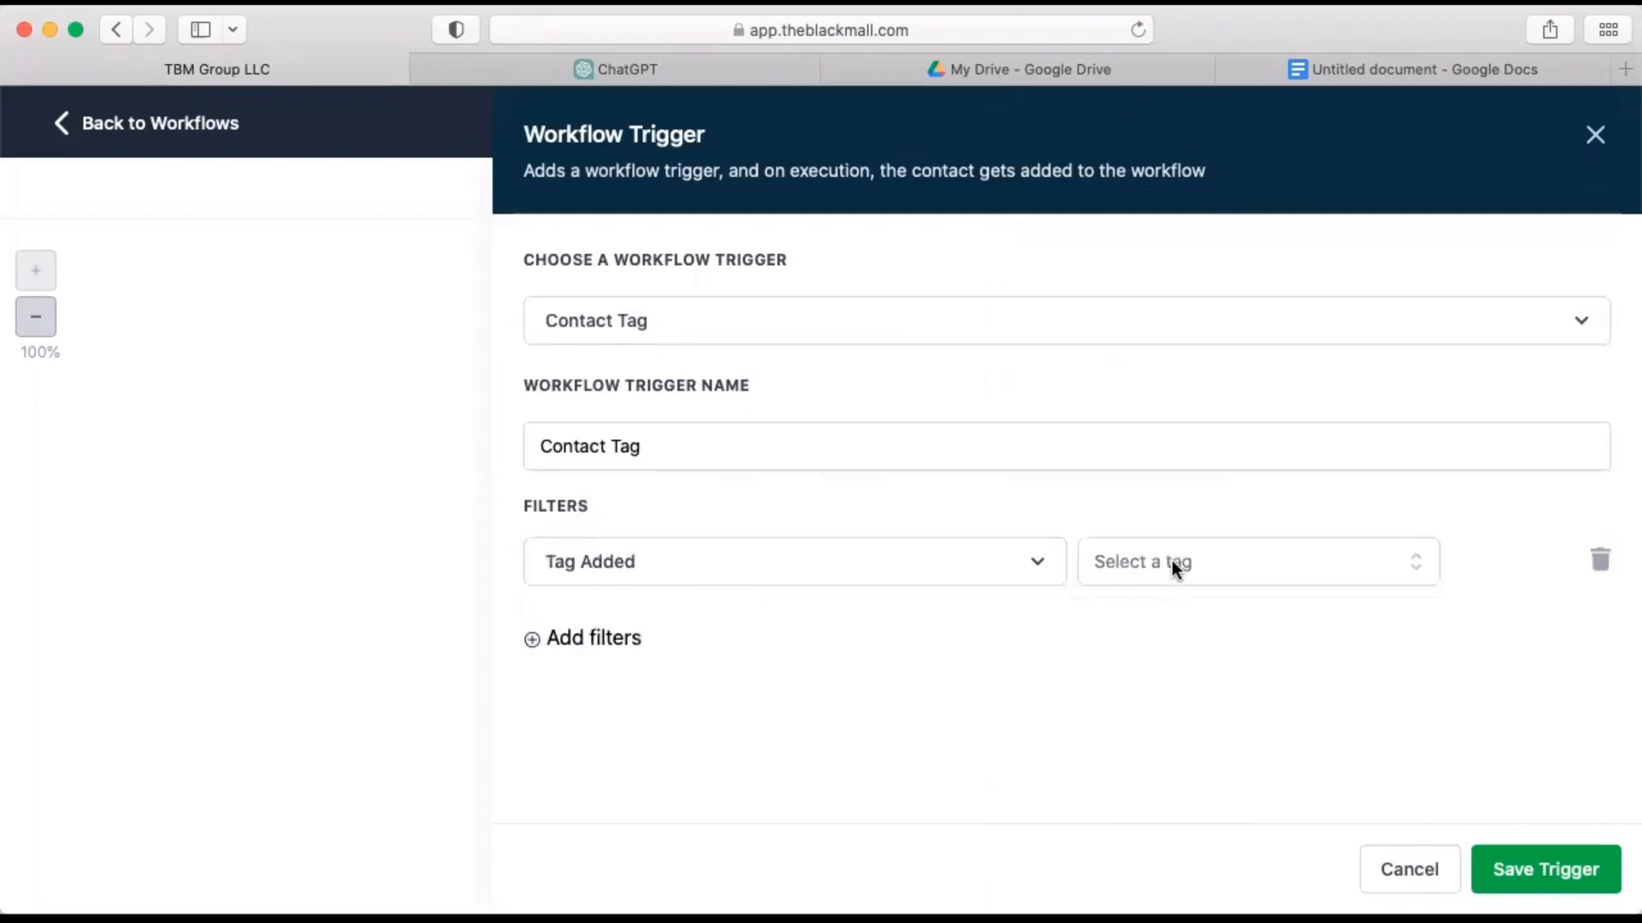
# Set the Tag Added filter to the tag "lead" and save the trigger.
pyautogui.click(1171, 561)
pyautogui.write('lead')
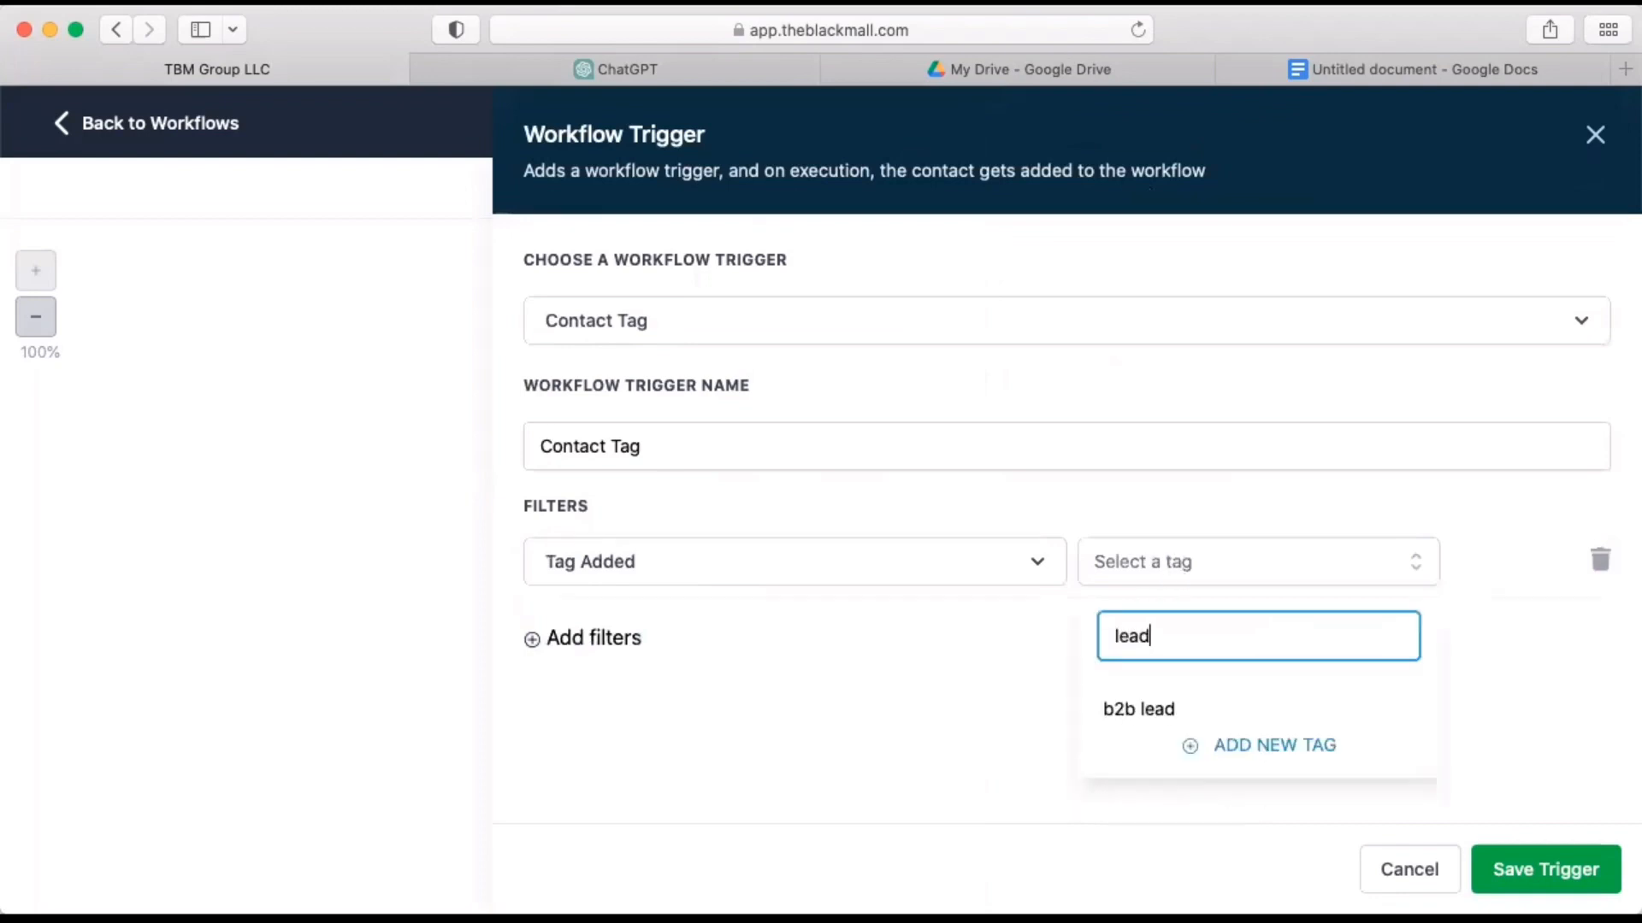
pyautogui.scroll(-4, 1209, 761)
pyautogui.scroll(-6, 1209, 761)
pyautogui.click(1132, 706)
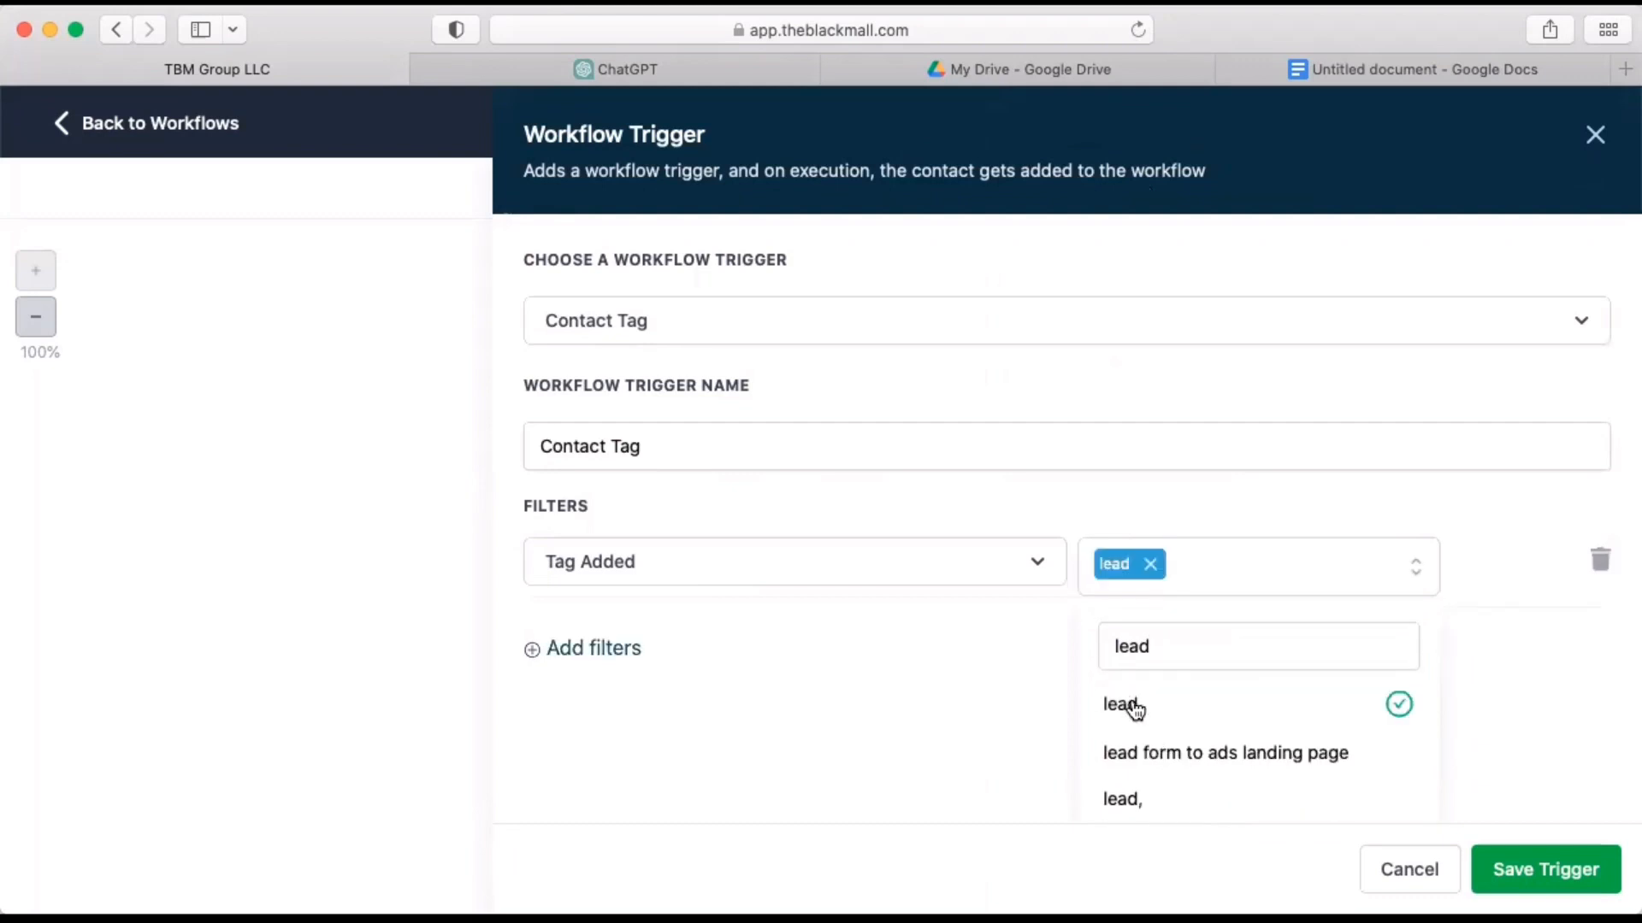
pyautogui.click(1496, 700)
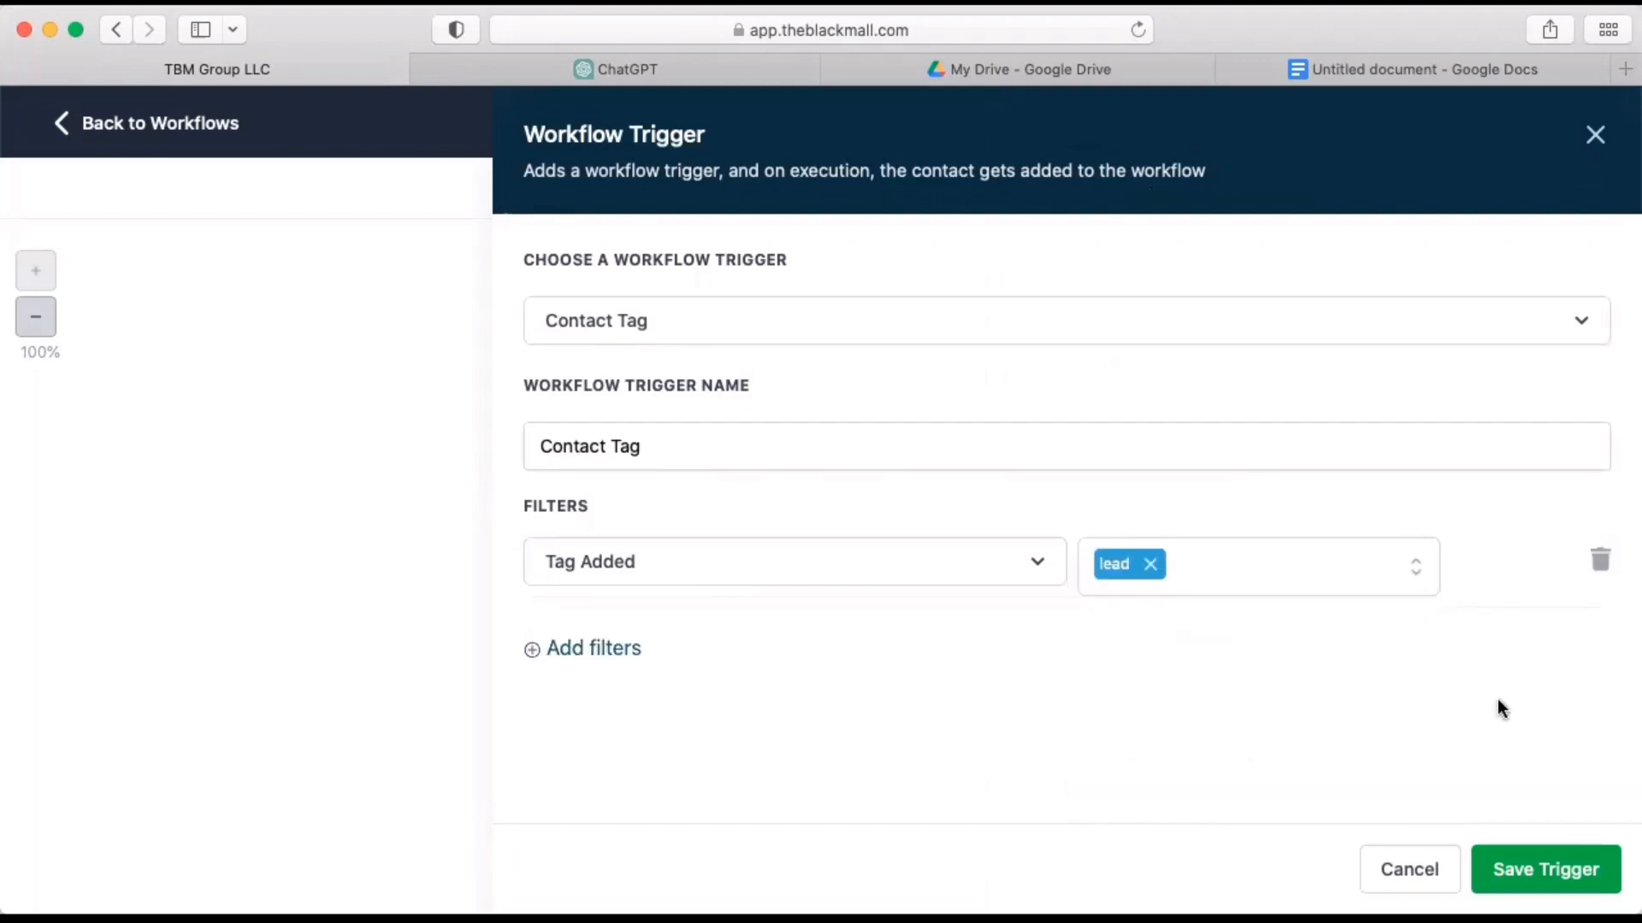
pyautogui.click(1528, 881)
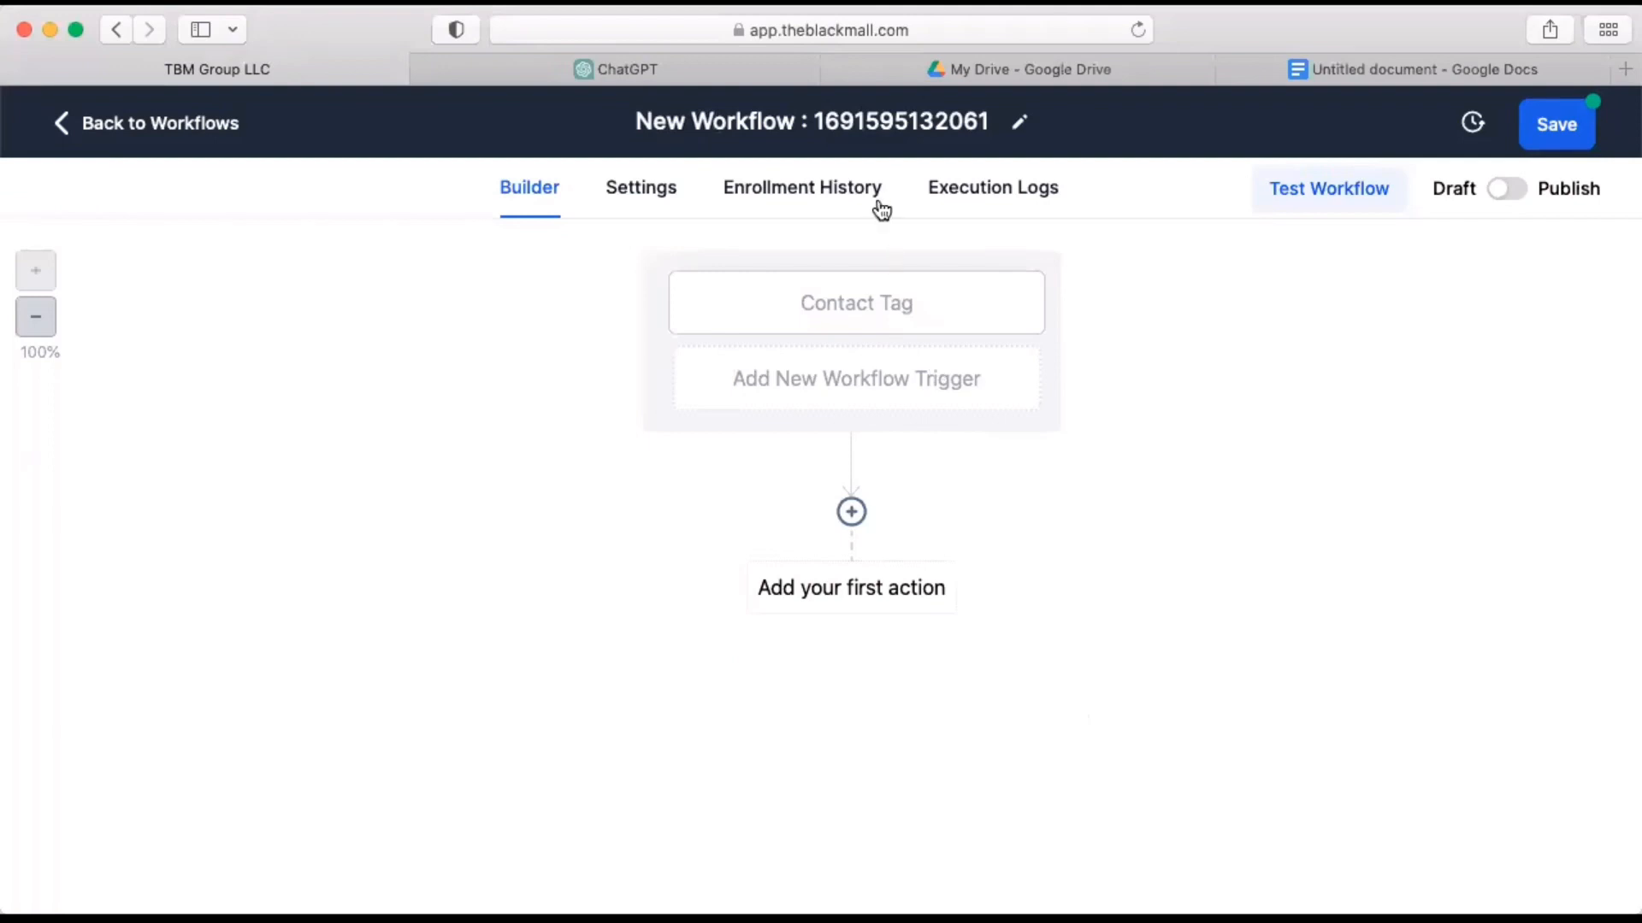
# Rename the workflow as "2 Months Free Promo".
pyautogui.click(911, 121)
pyautogui.doubleClick(913, 120)
pyautogui.tripleClick(914, 120)
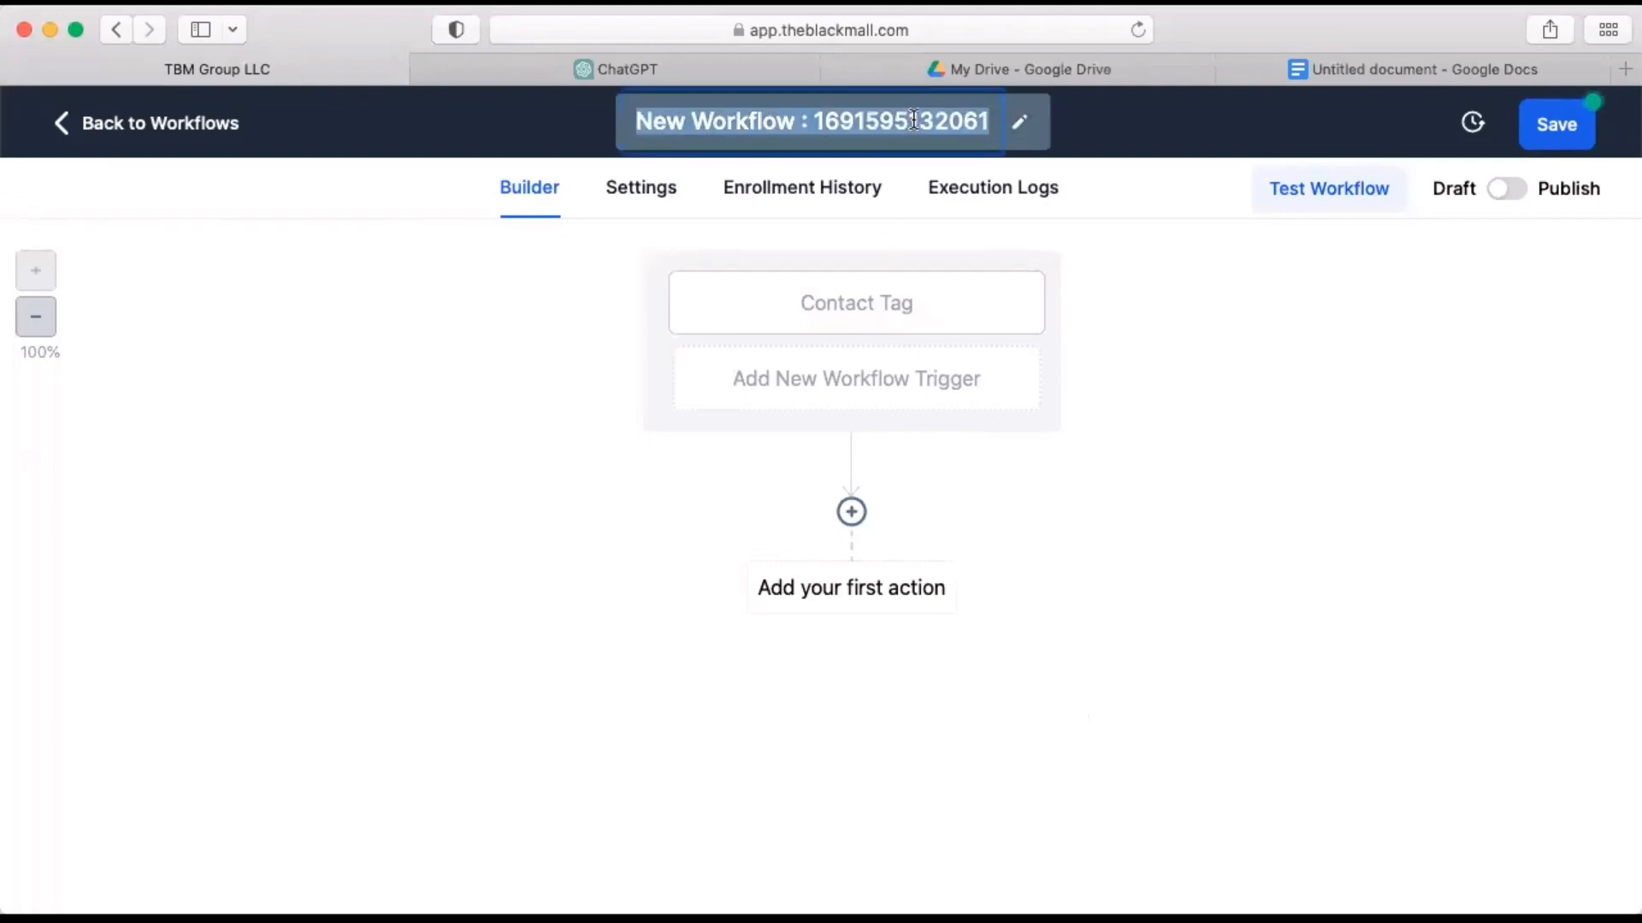
pyautogui.write('2 Month')
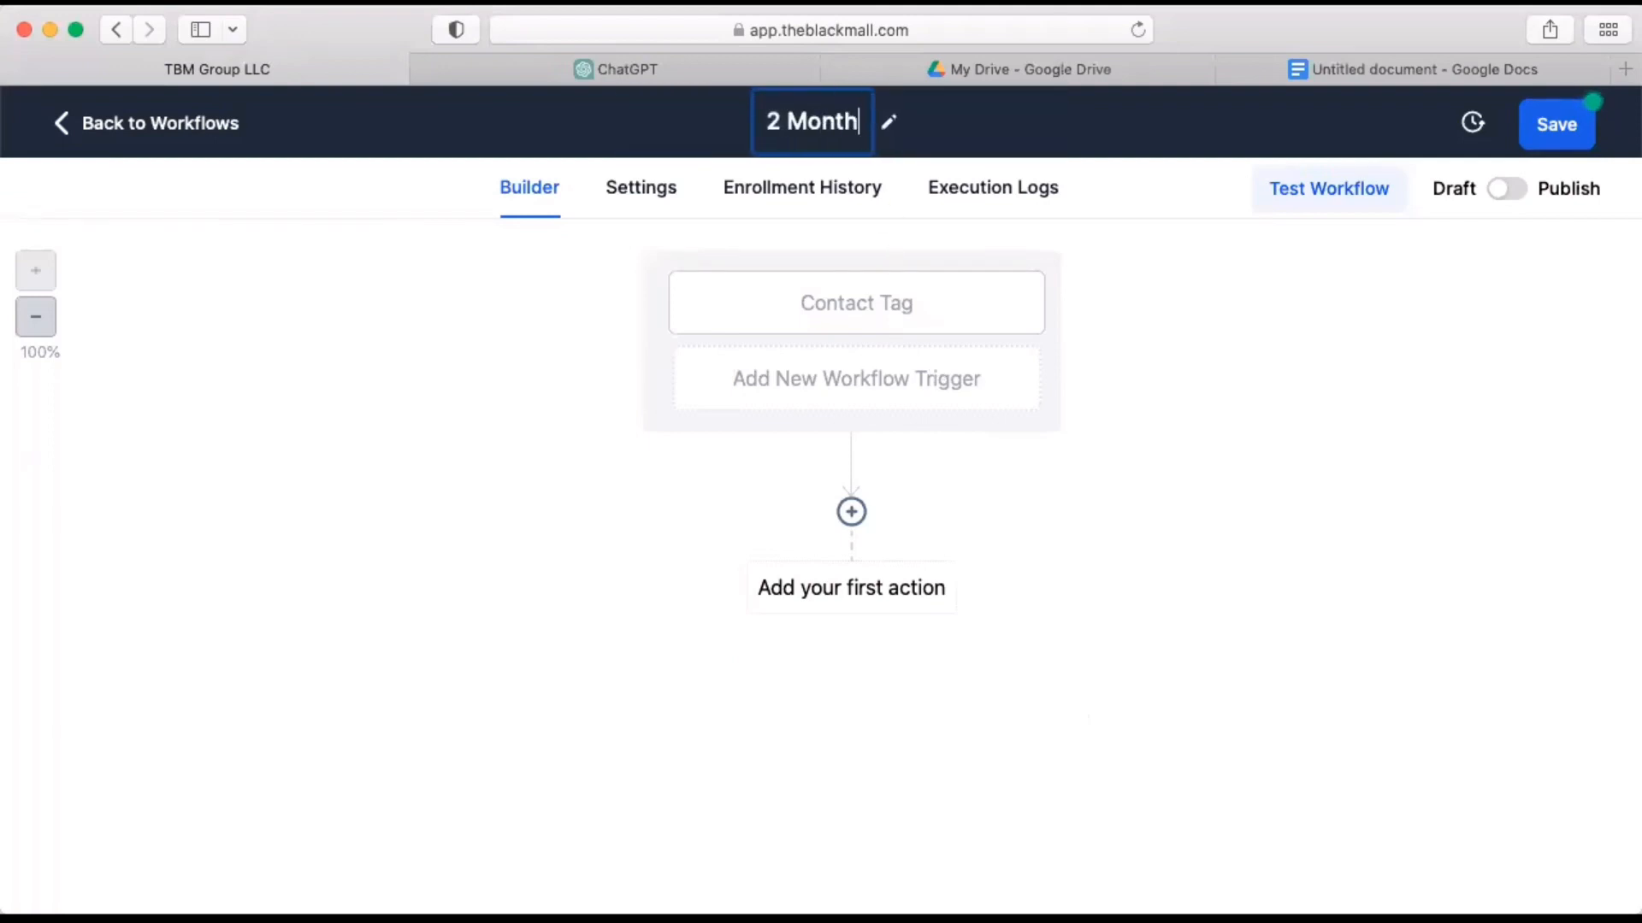
pyautogui.write('s Free Promo')
pyautogui.click(1282, 308)
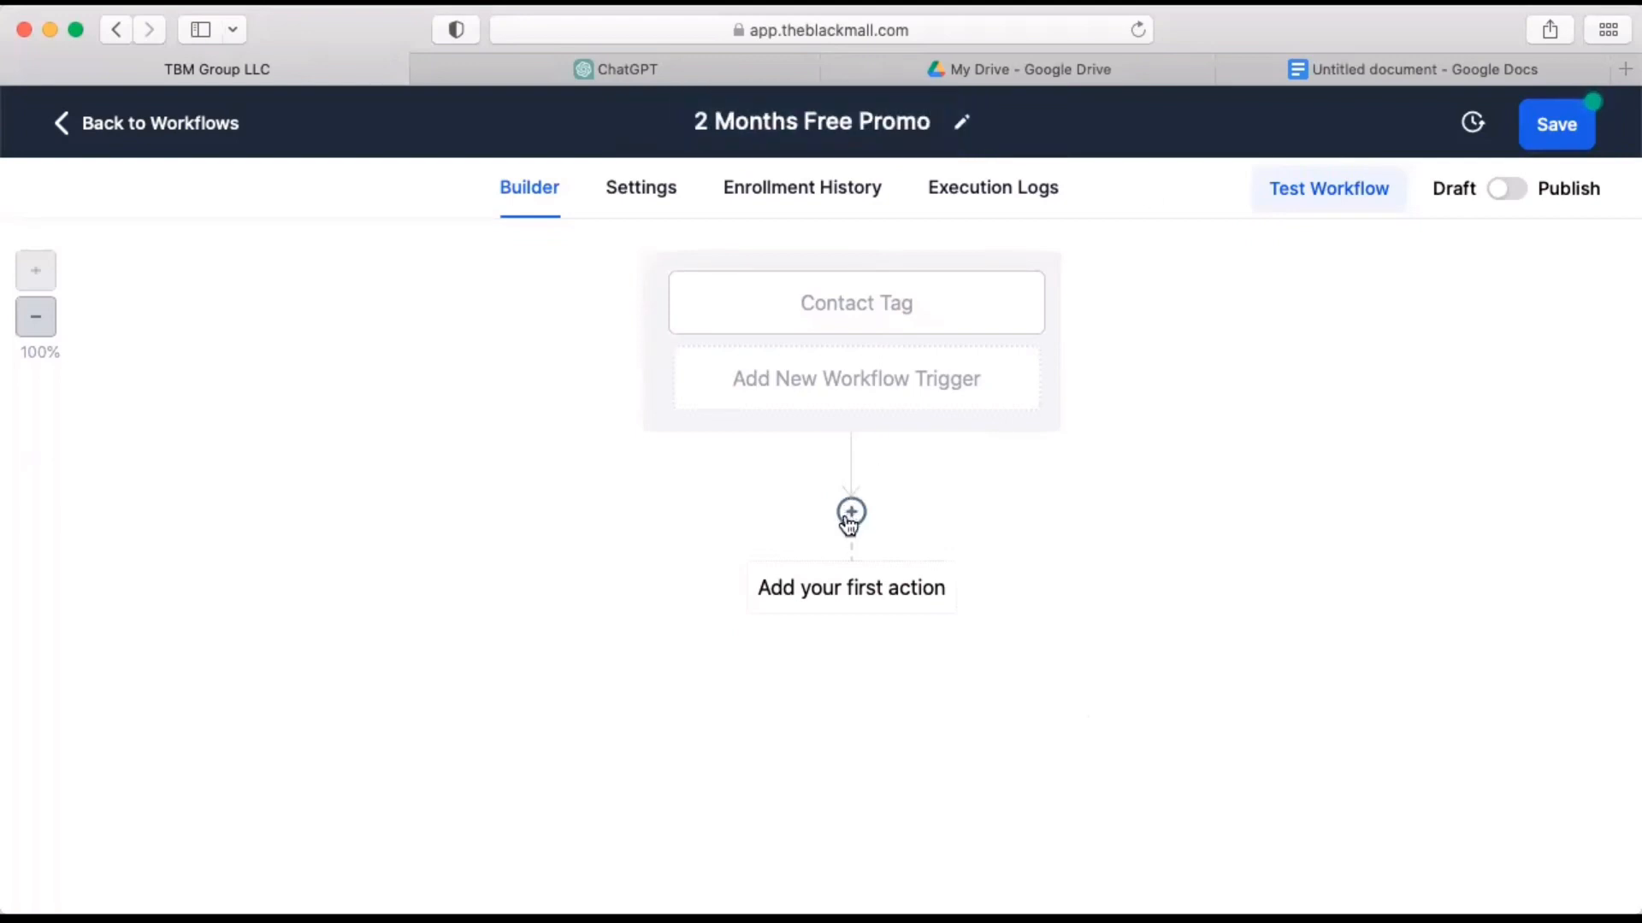
# Copy the first email, from its subject line to the TBM360 Team signature, from the Google Docs document and return to the workflow.
pyautogui.click(1489, 70)
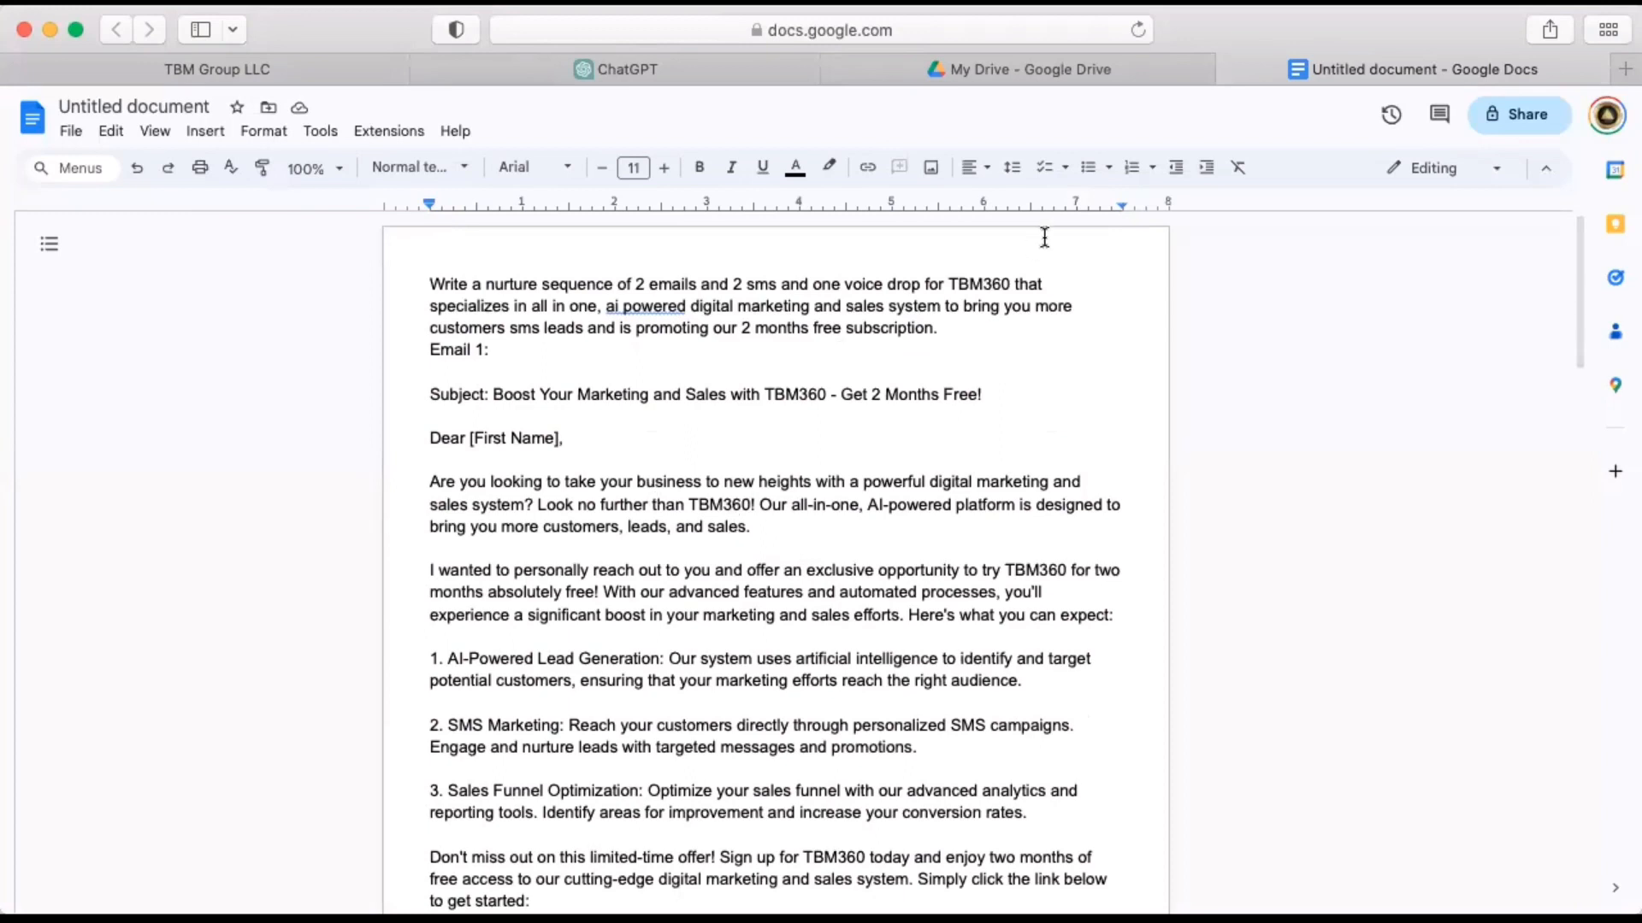
pyautogui.moveTo(436, 399); pyautogui.dragTo(707, 792)
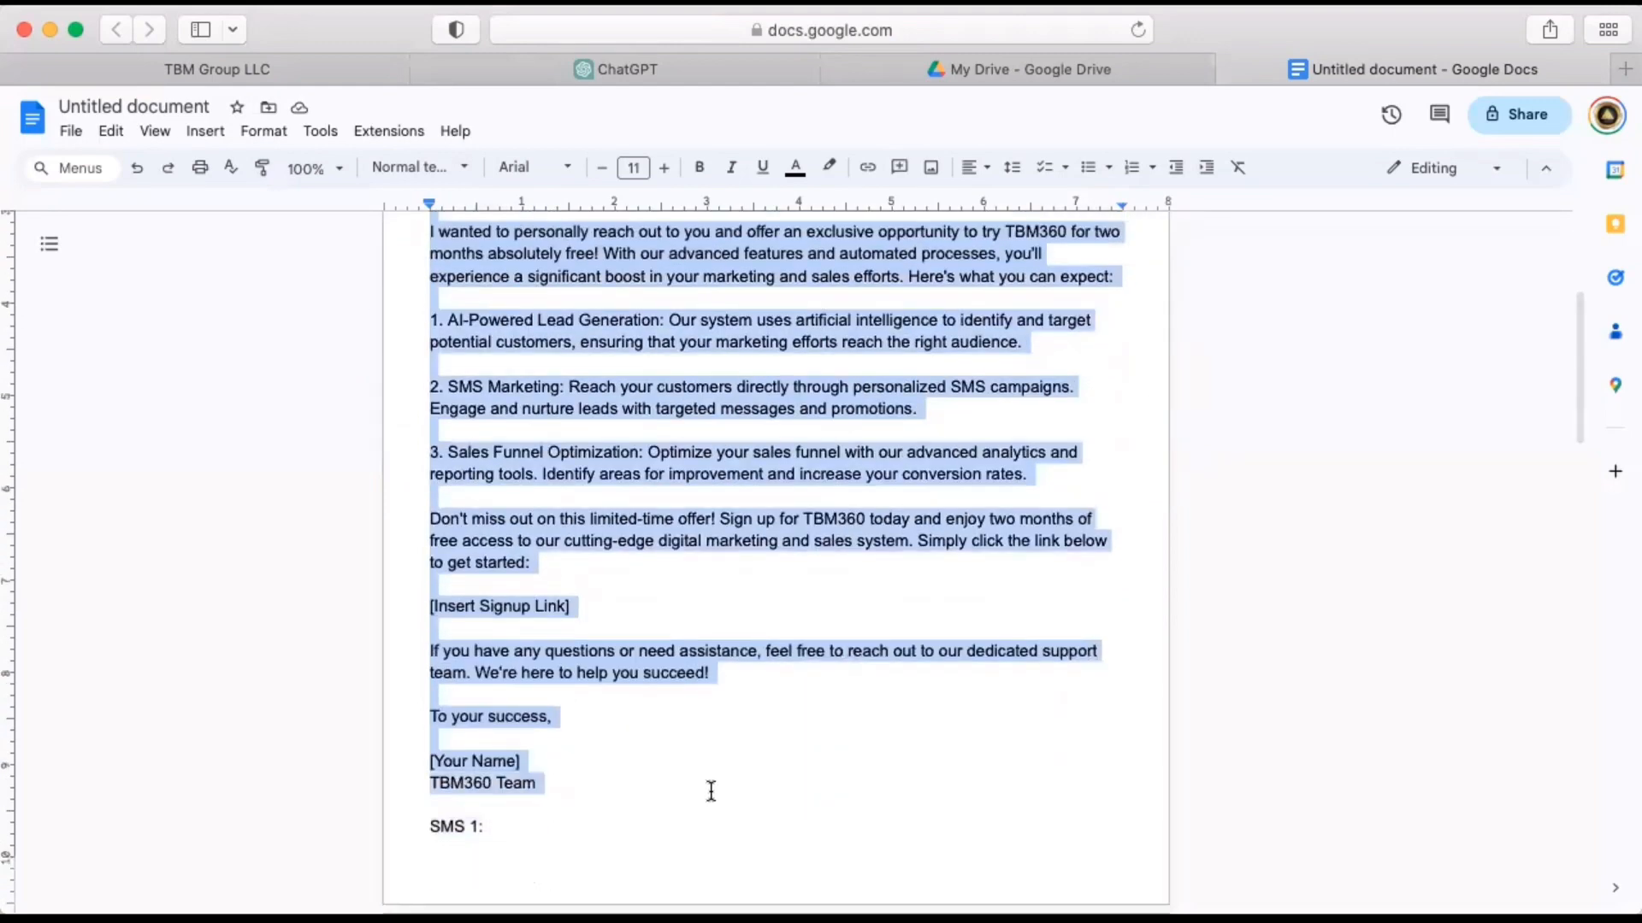
pyautogui.click(306, 76)
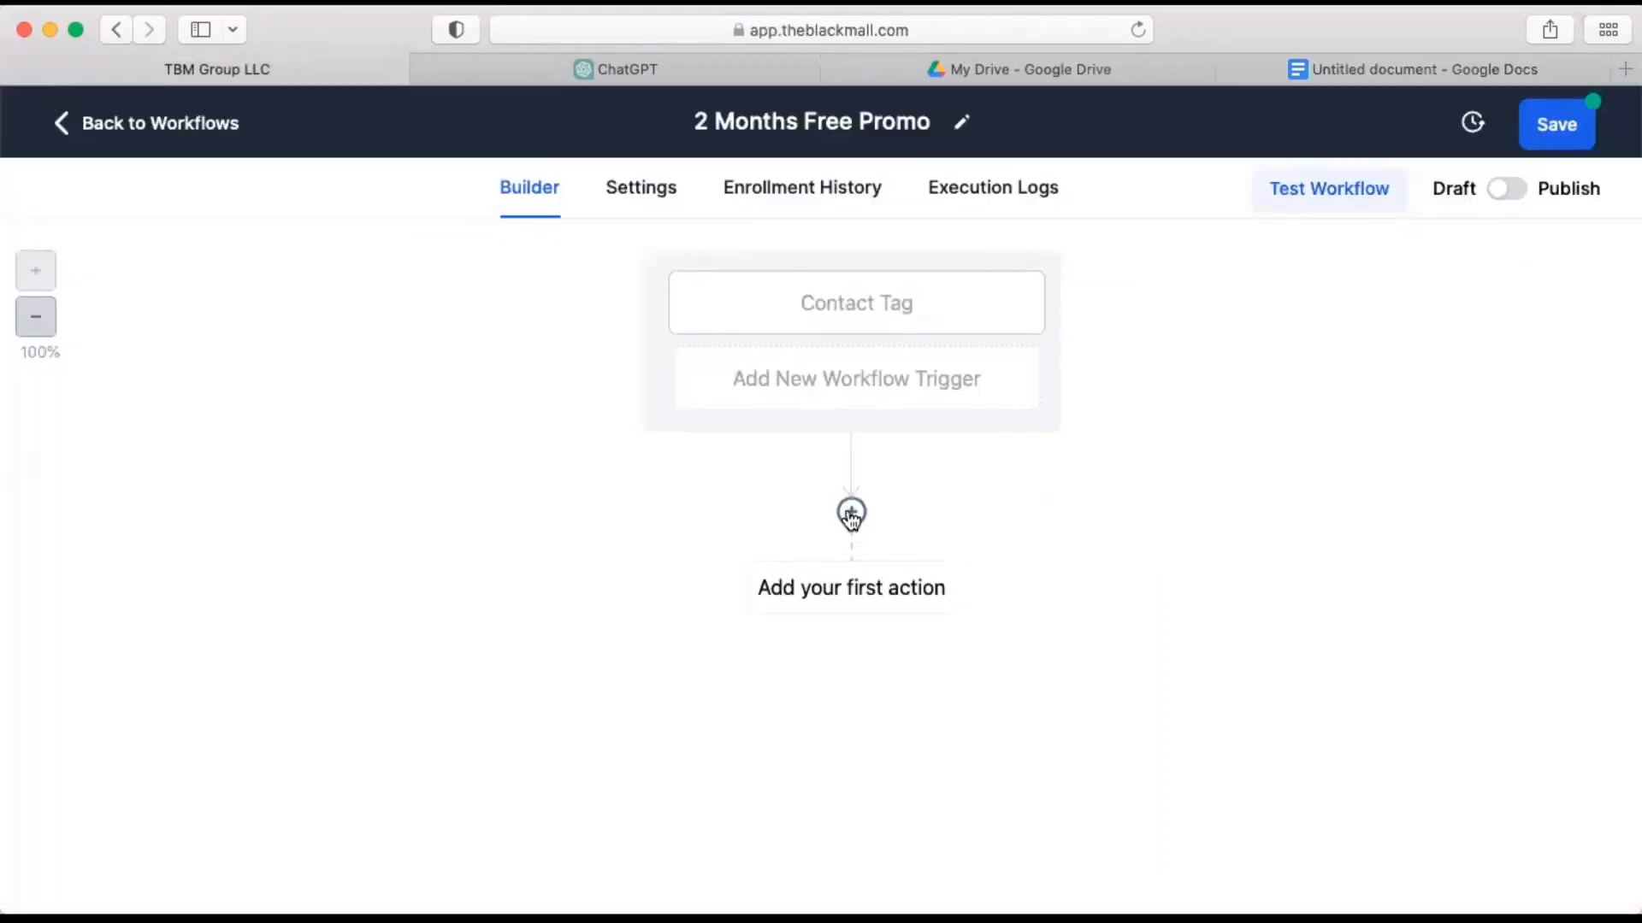
# Add a Send Email action below the Contact Tag trigger and name it "Email 1".
pyautogui.click(851, 515)
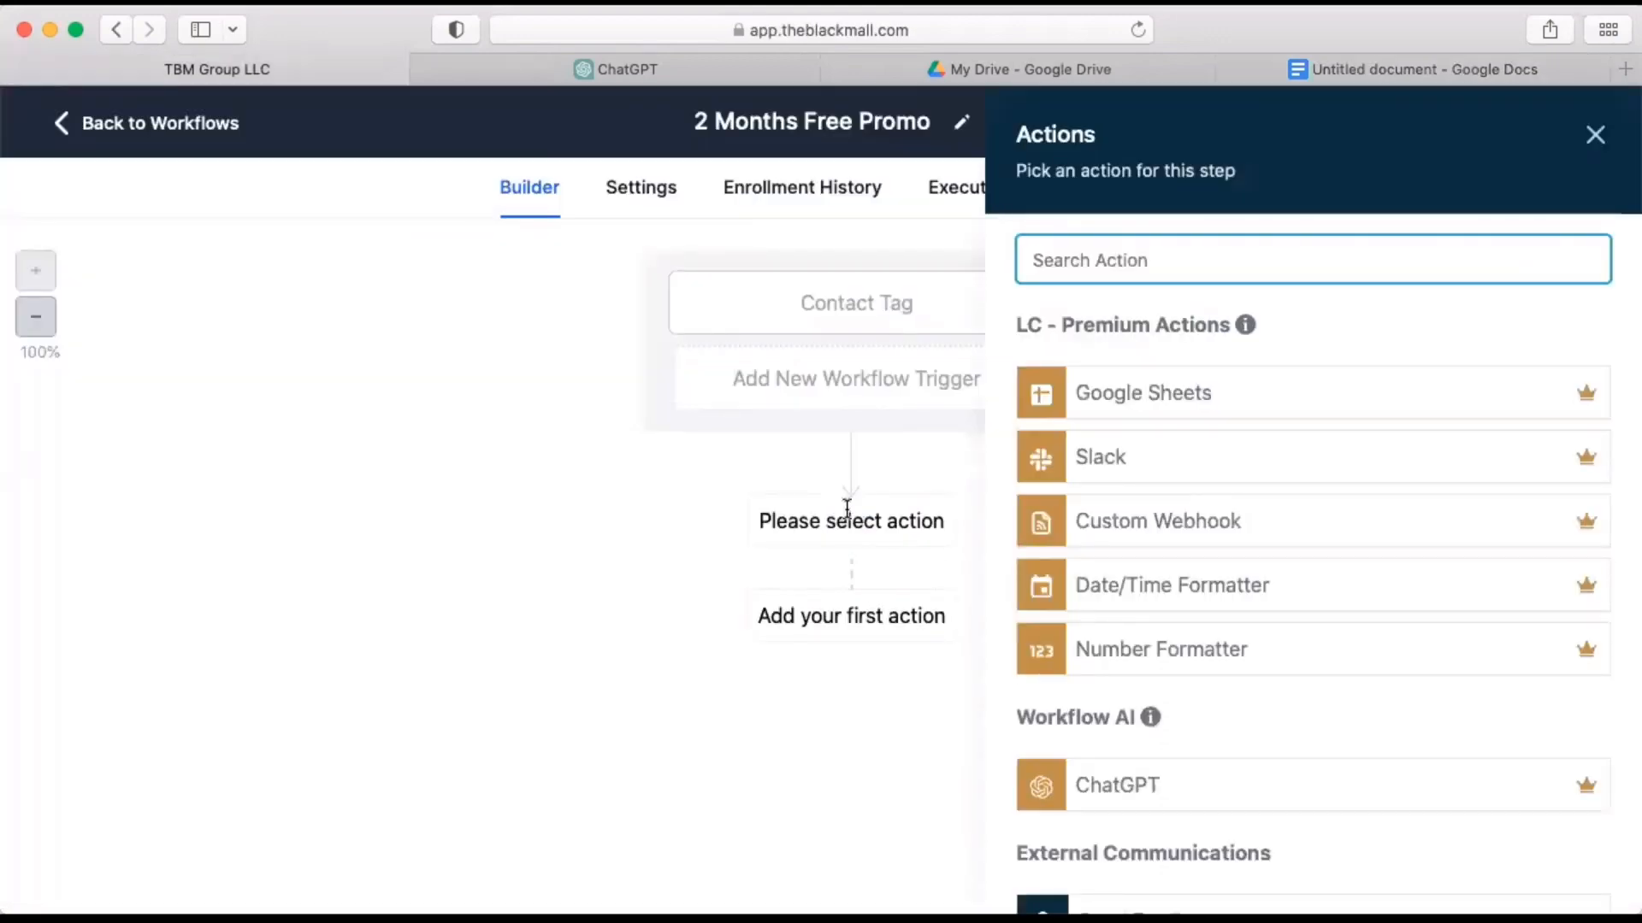
pyautogui.write('email')
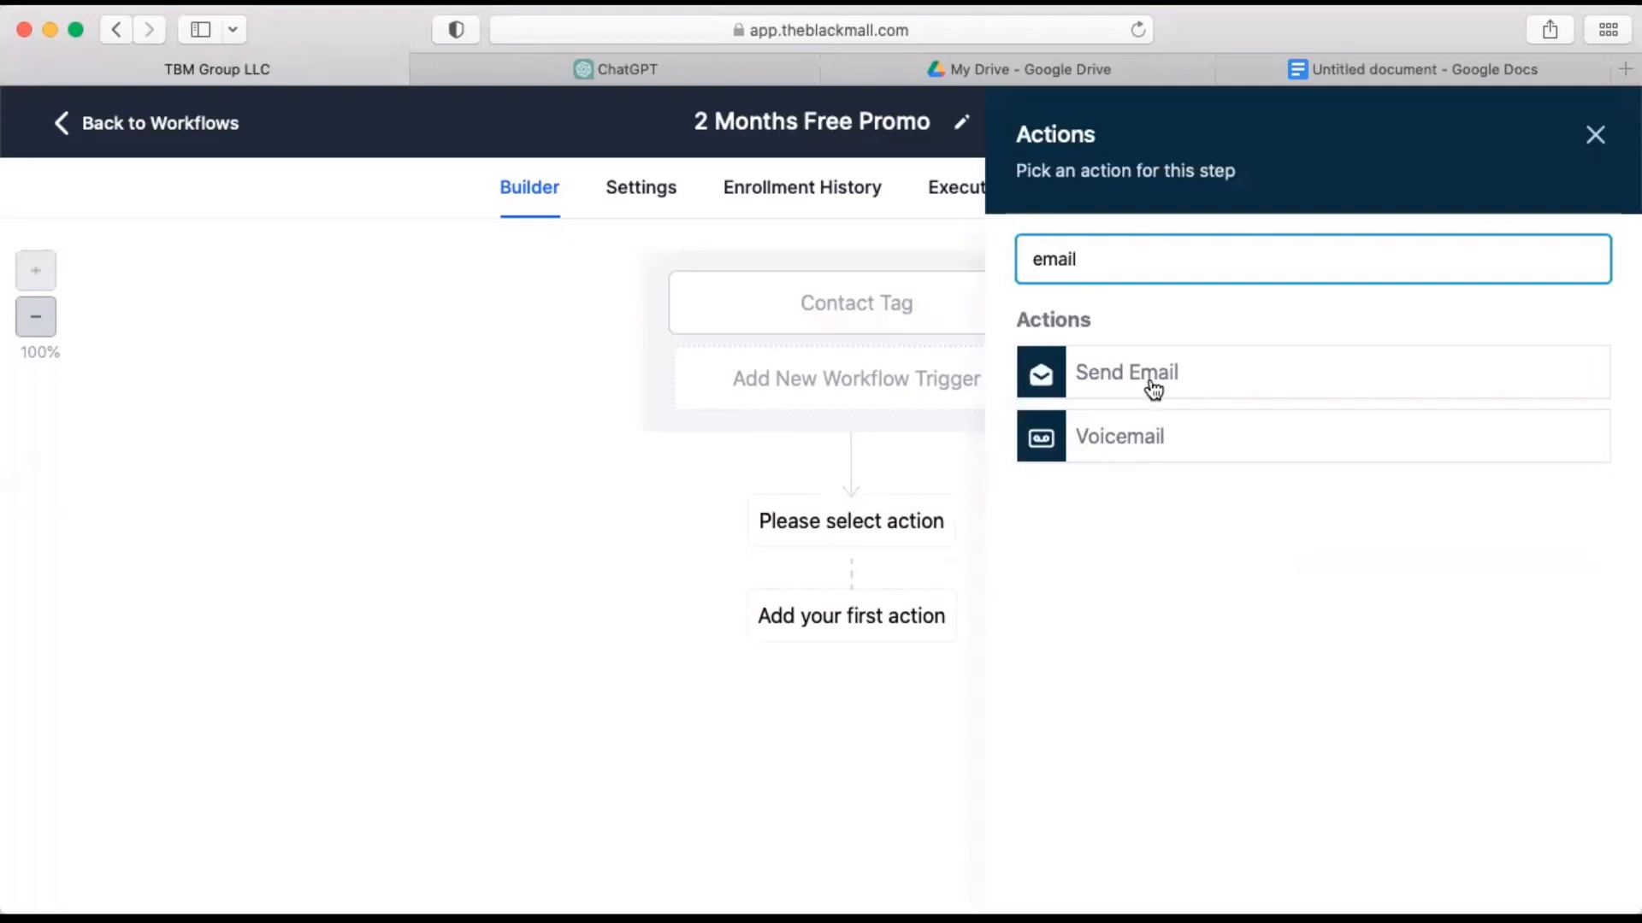
pyautogui.click(1151, 392)
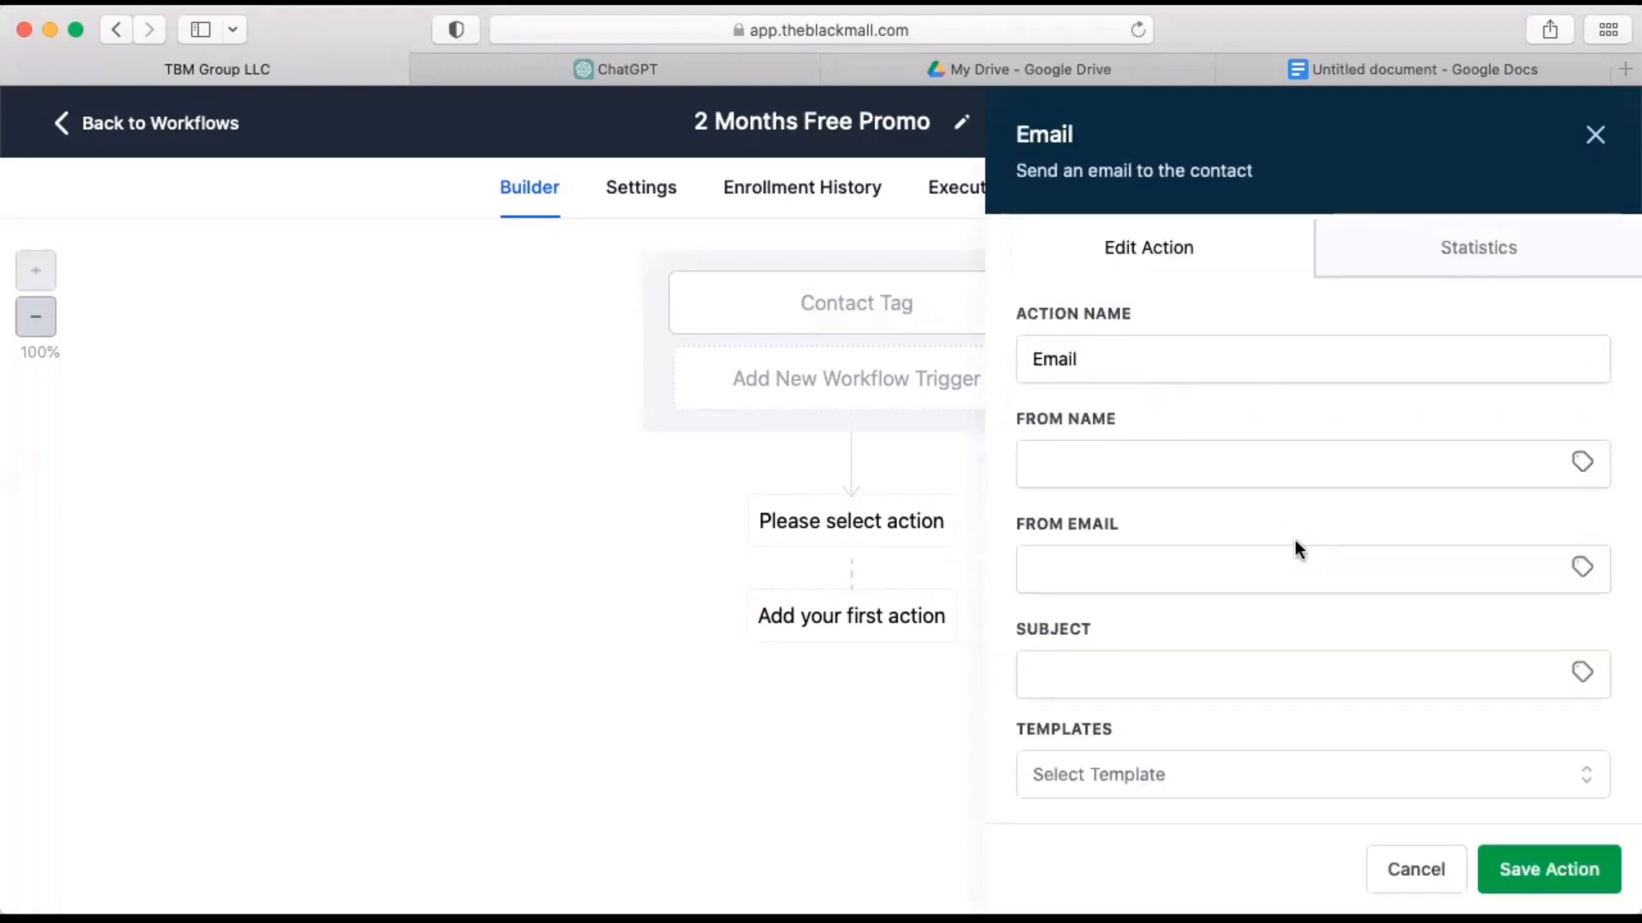
pyautogui.click(1196, 363)
pyautogui.write('1')
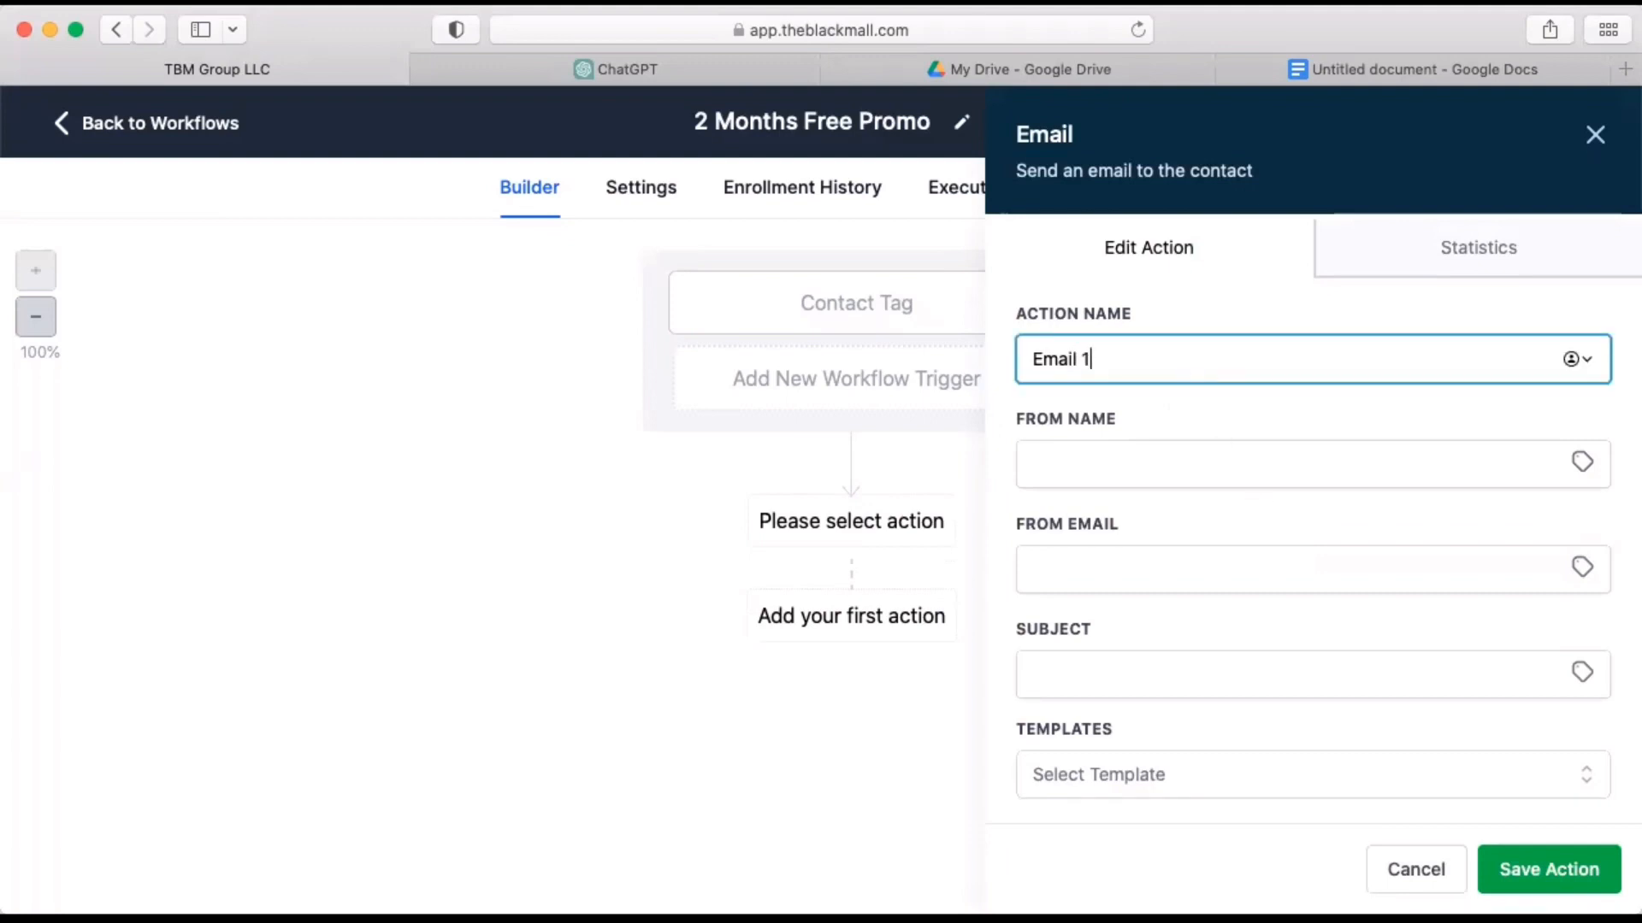
# Fill in the sender's name and the sender's e-mail address for the Email 1 action.
pyautogui.click(1260, 465)
pyautogui.write('Cassiopeia')
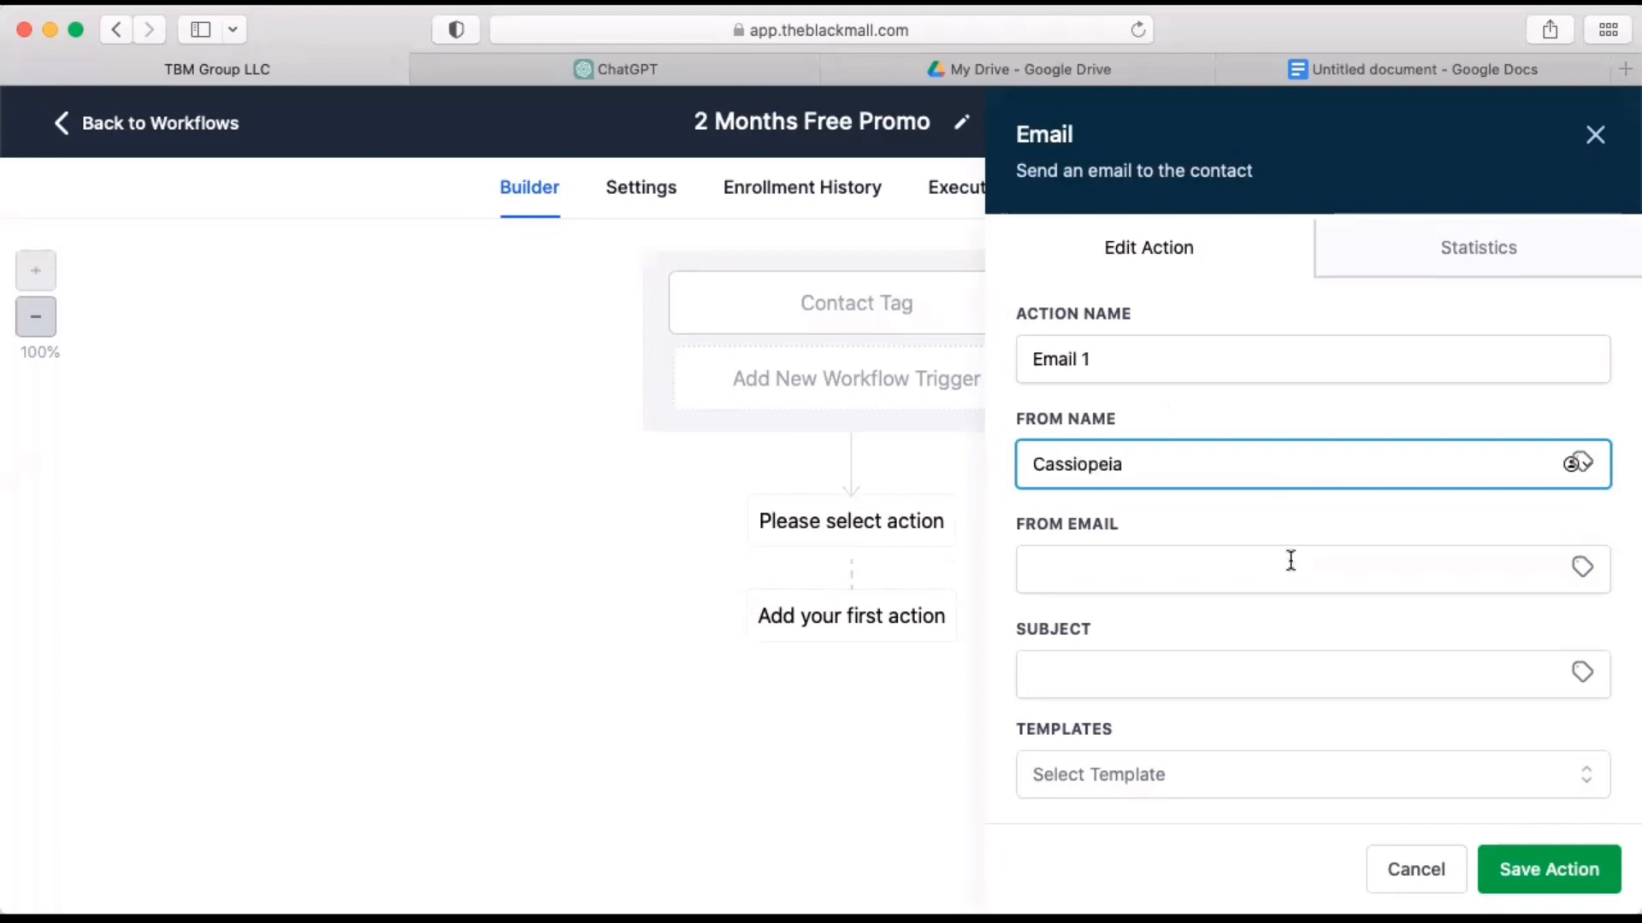
pyautogui.click(1288, 566)
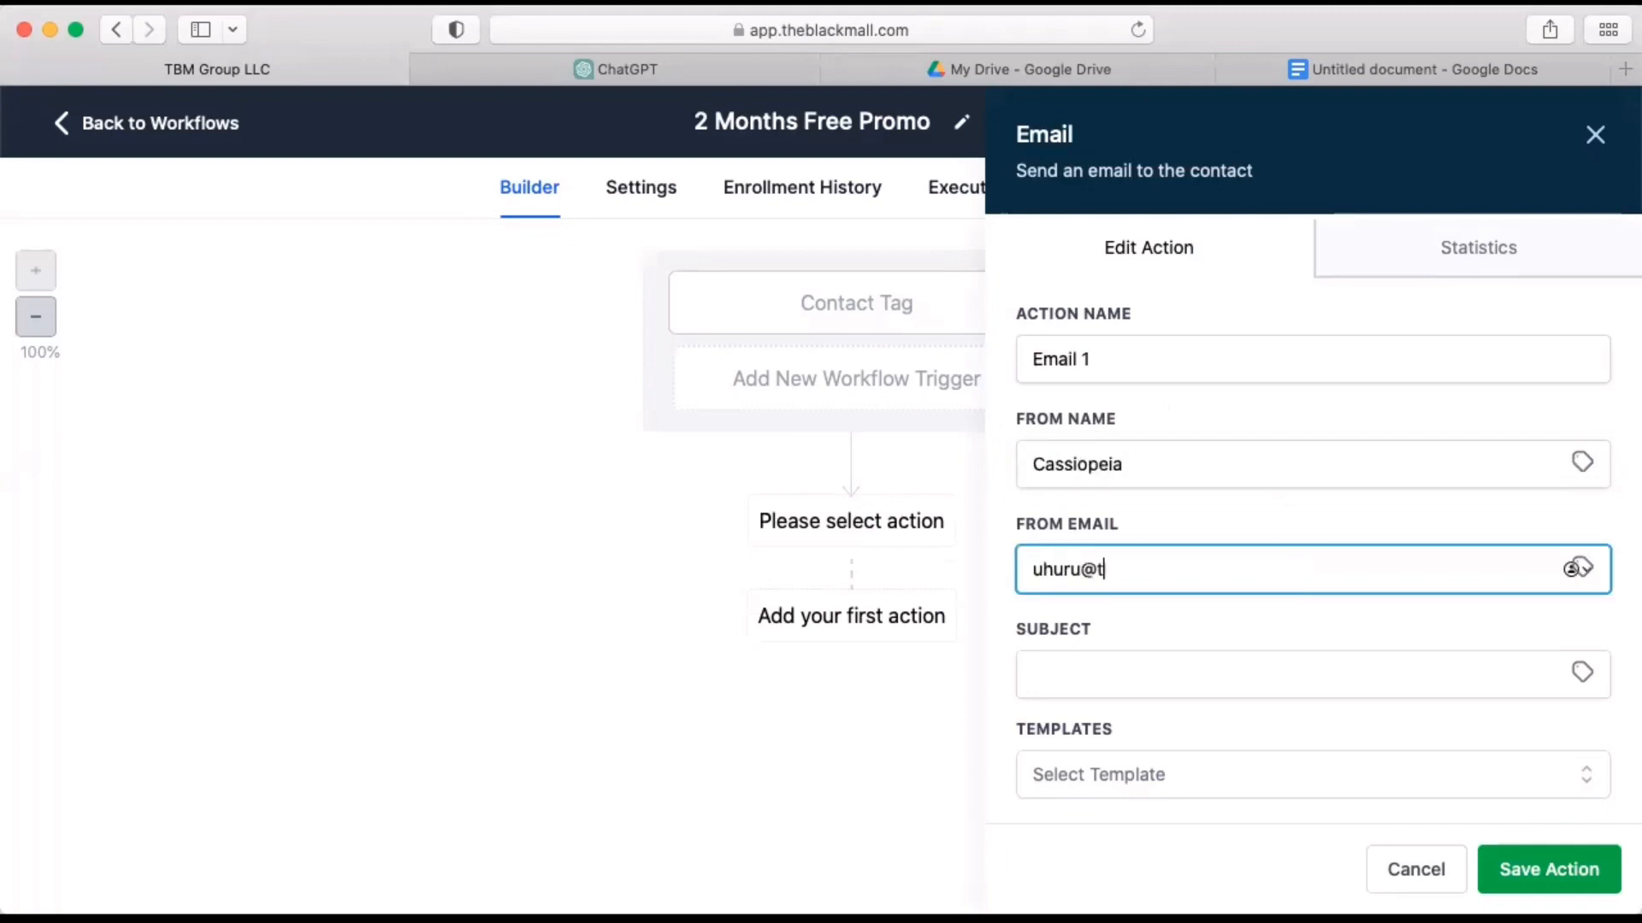
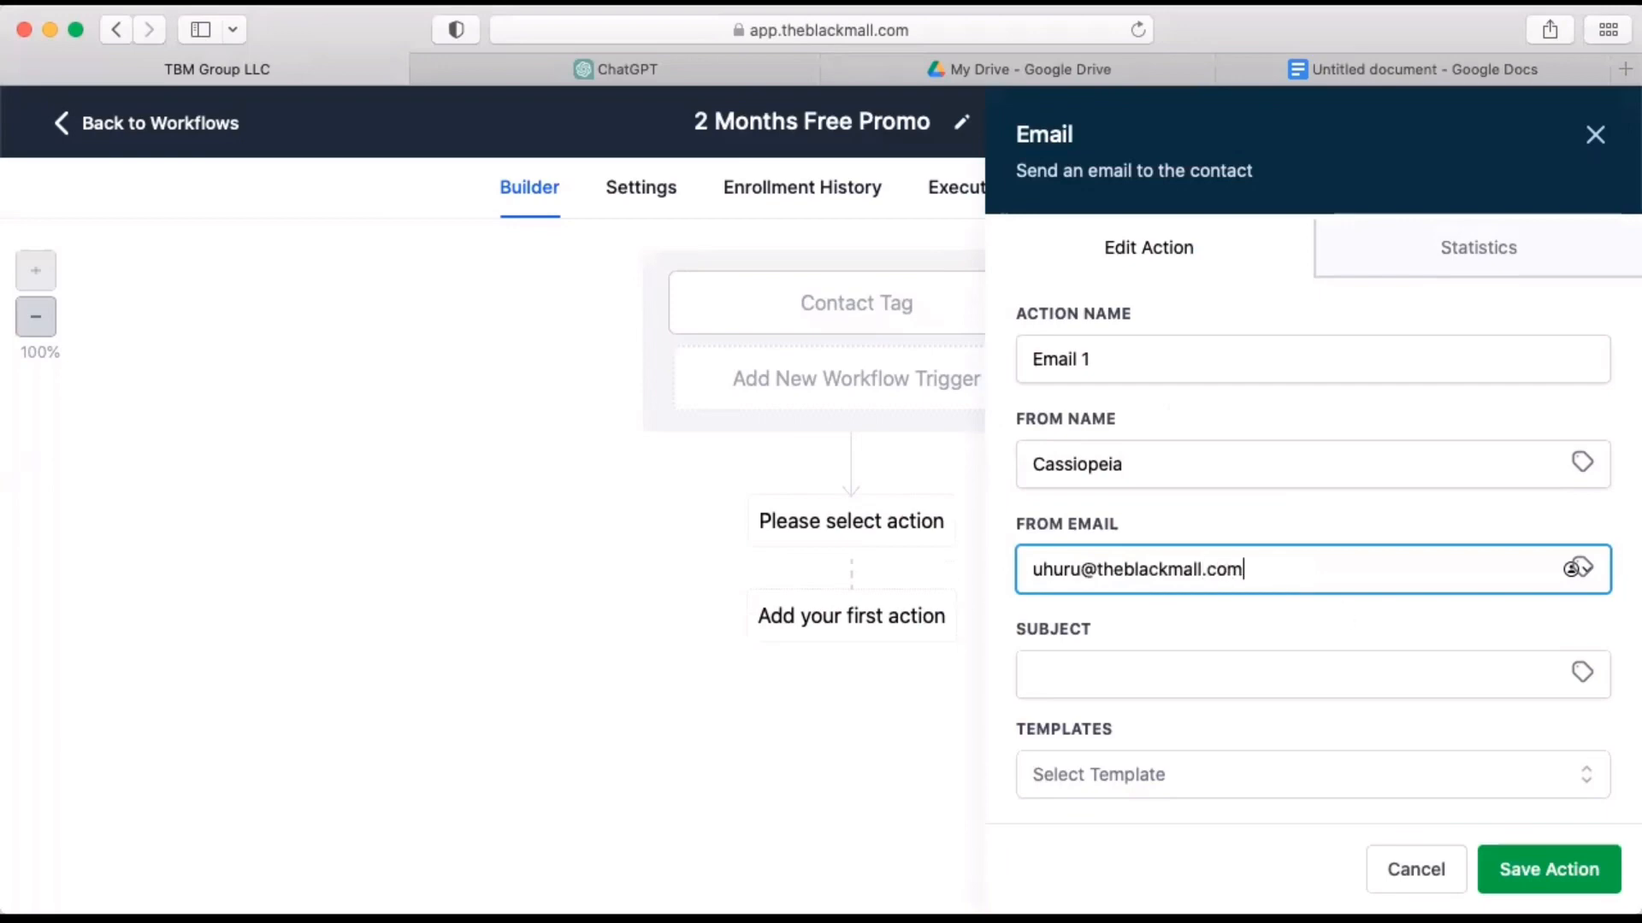
# Paste the copied first email into the message body of the Email 1 action.
pyautogui.scroll(-5, 1430, 674)
pyautogui.scroll(-2, 1239, 669)
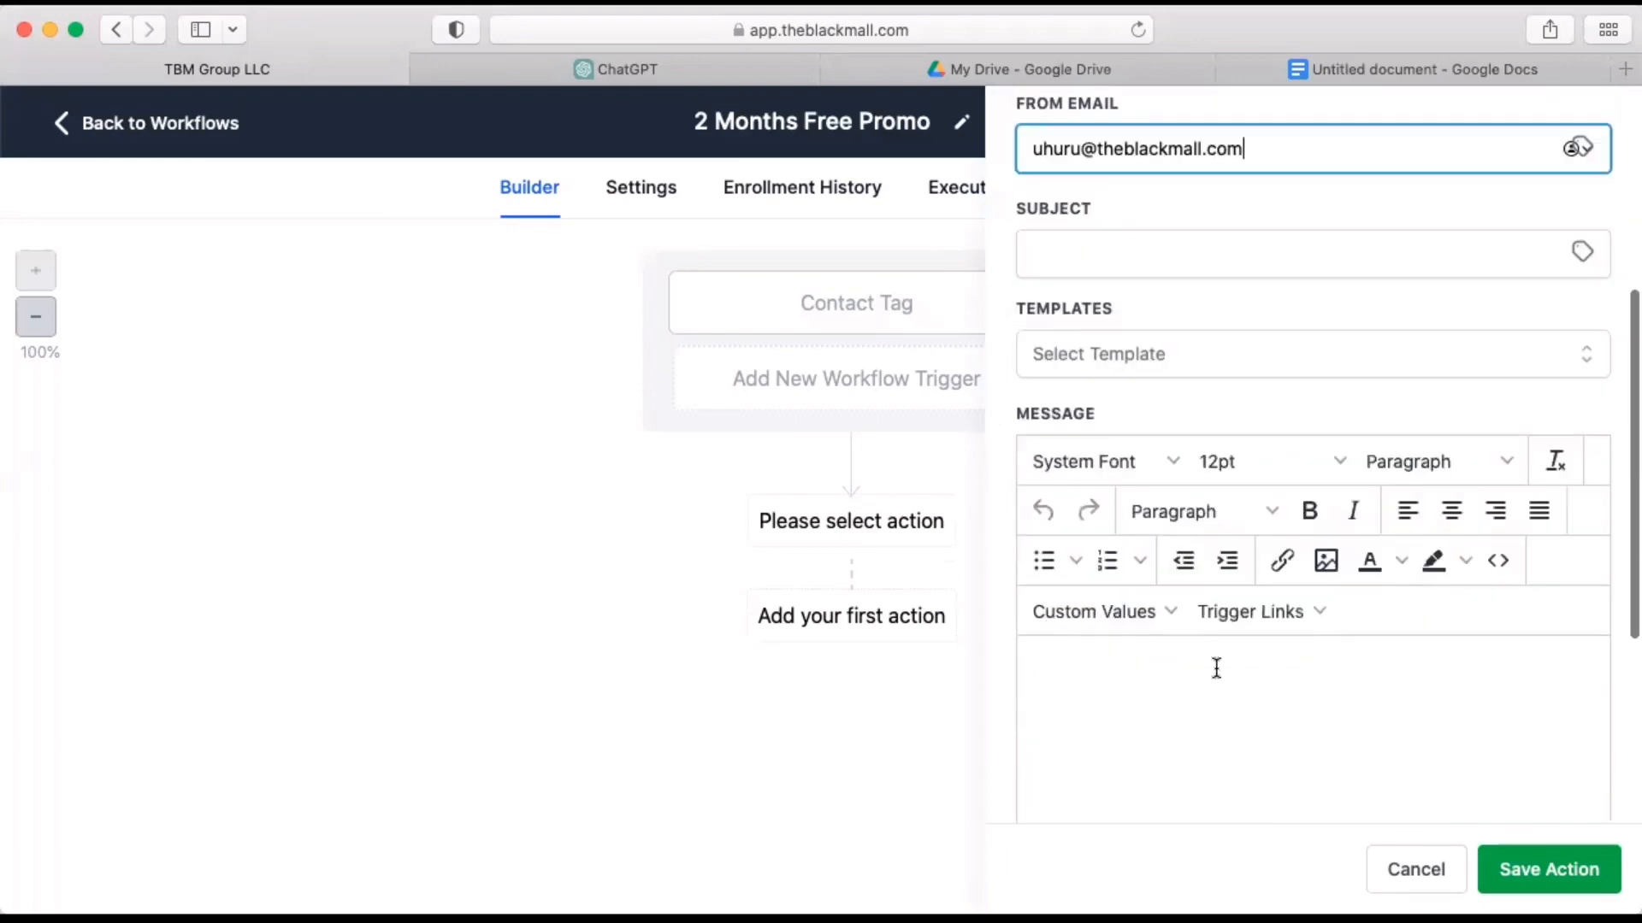
pyautogui.click(1212, 665)
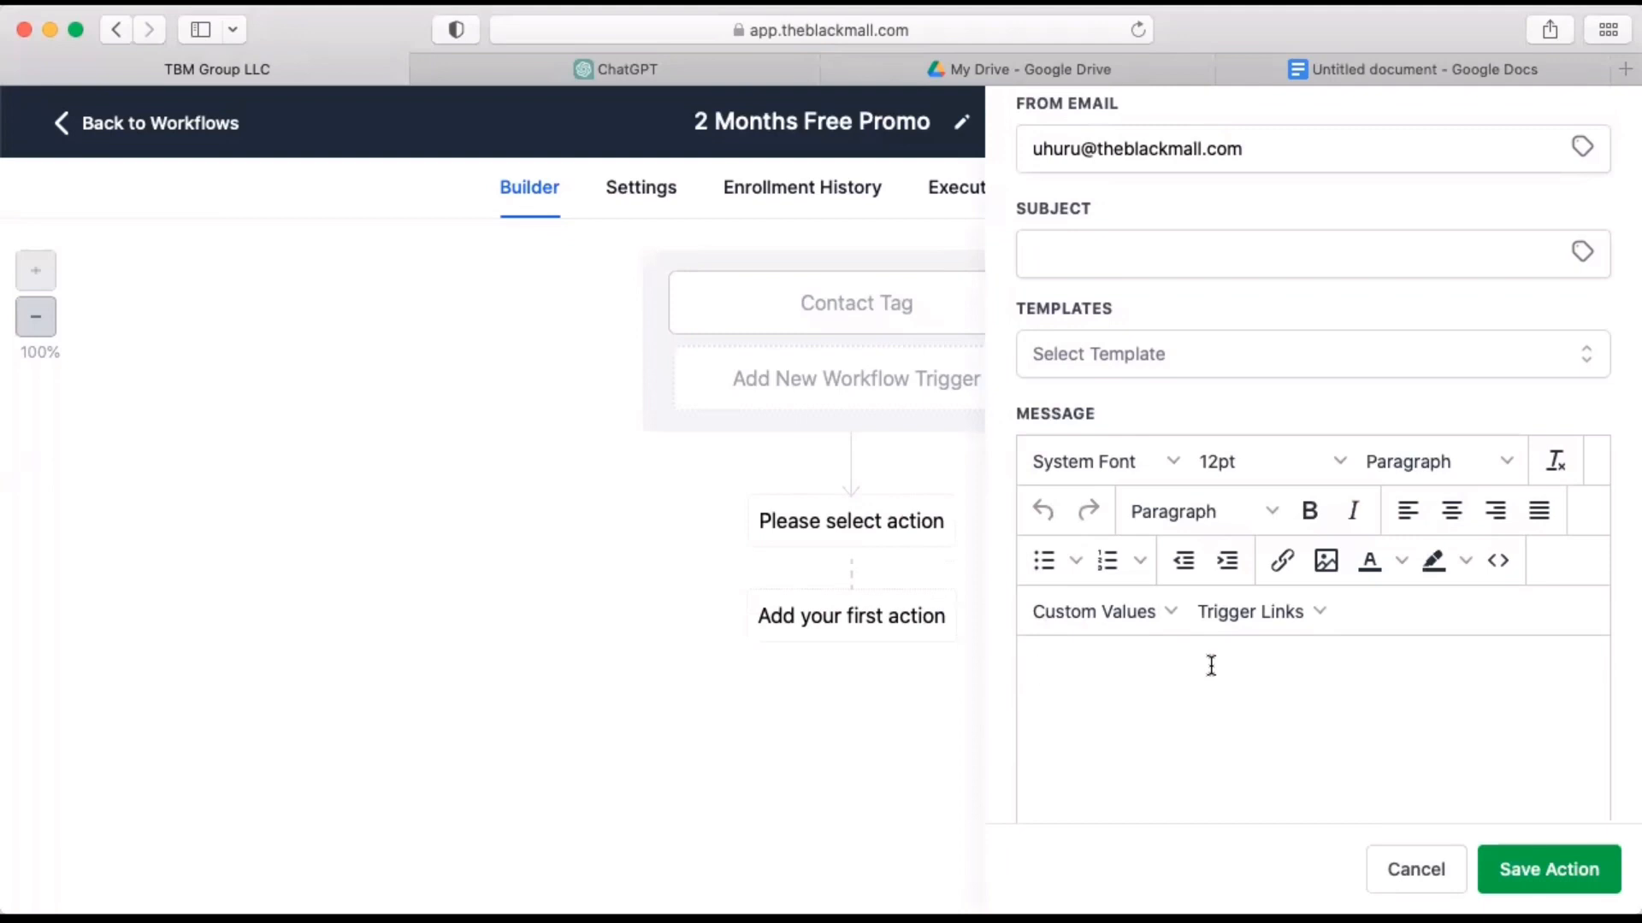
pyautogui.press('super+v')
pyautogui.scroll(15, 1283, 735)
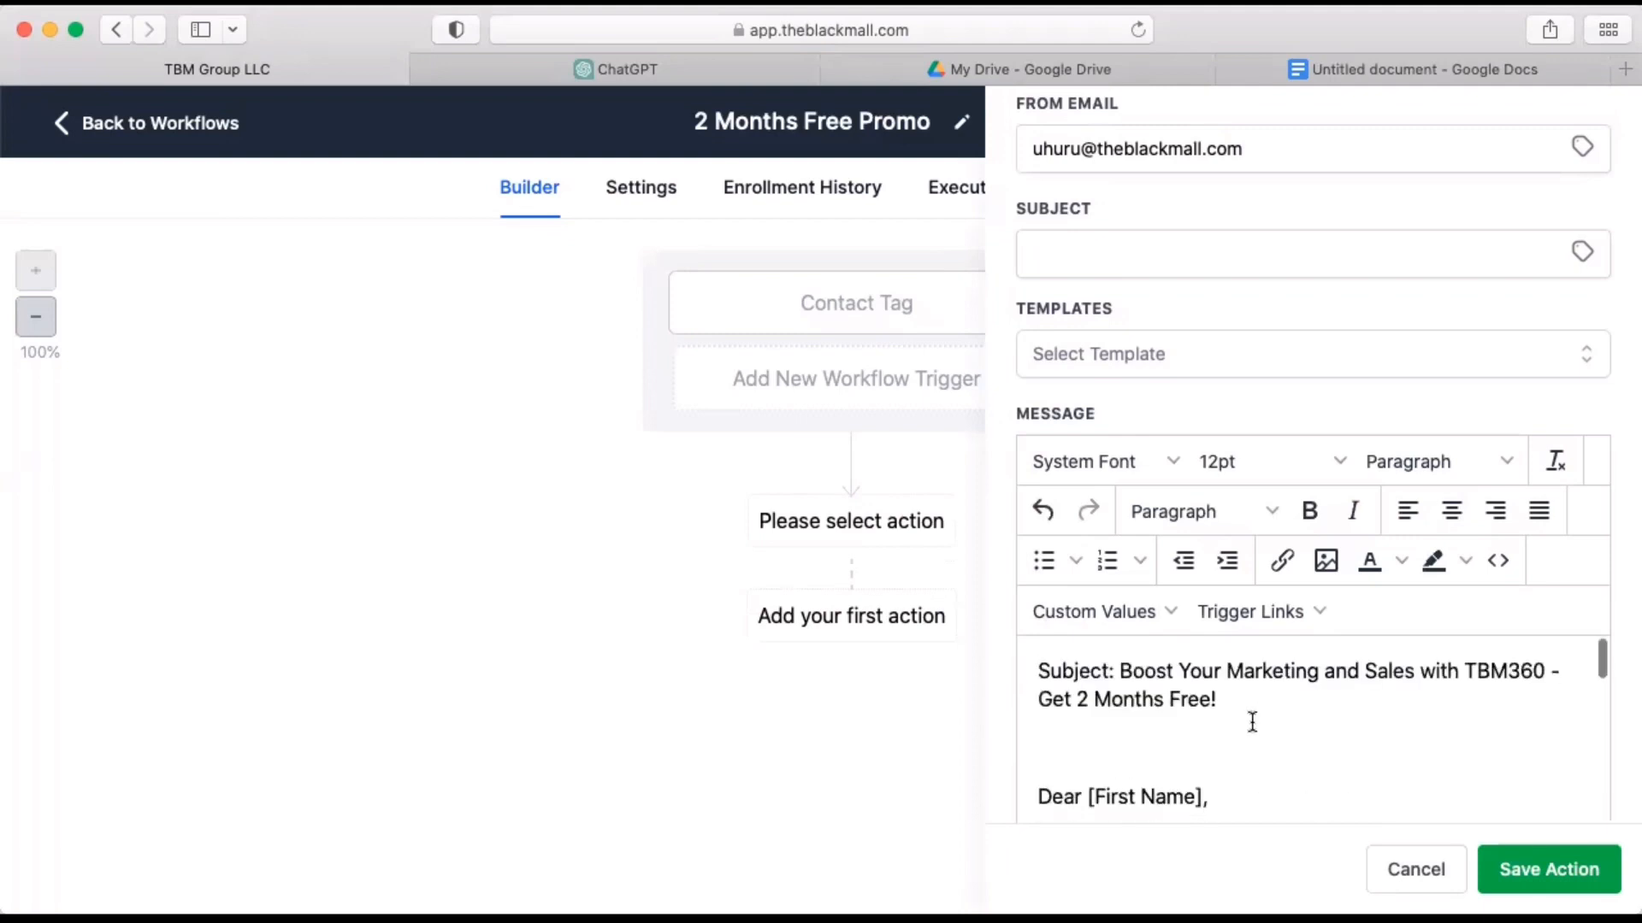
# Move "Boost Your Marketing and Sales with TBM360 - Get 2 Months Free!" from the message body into the email's subject.
pyautogui.moveTo(1219, 700); pyautogui.dragTo(1119, 672)
pyautogui.press('super+c')
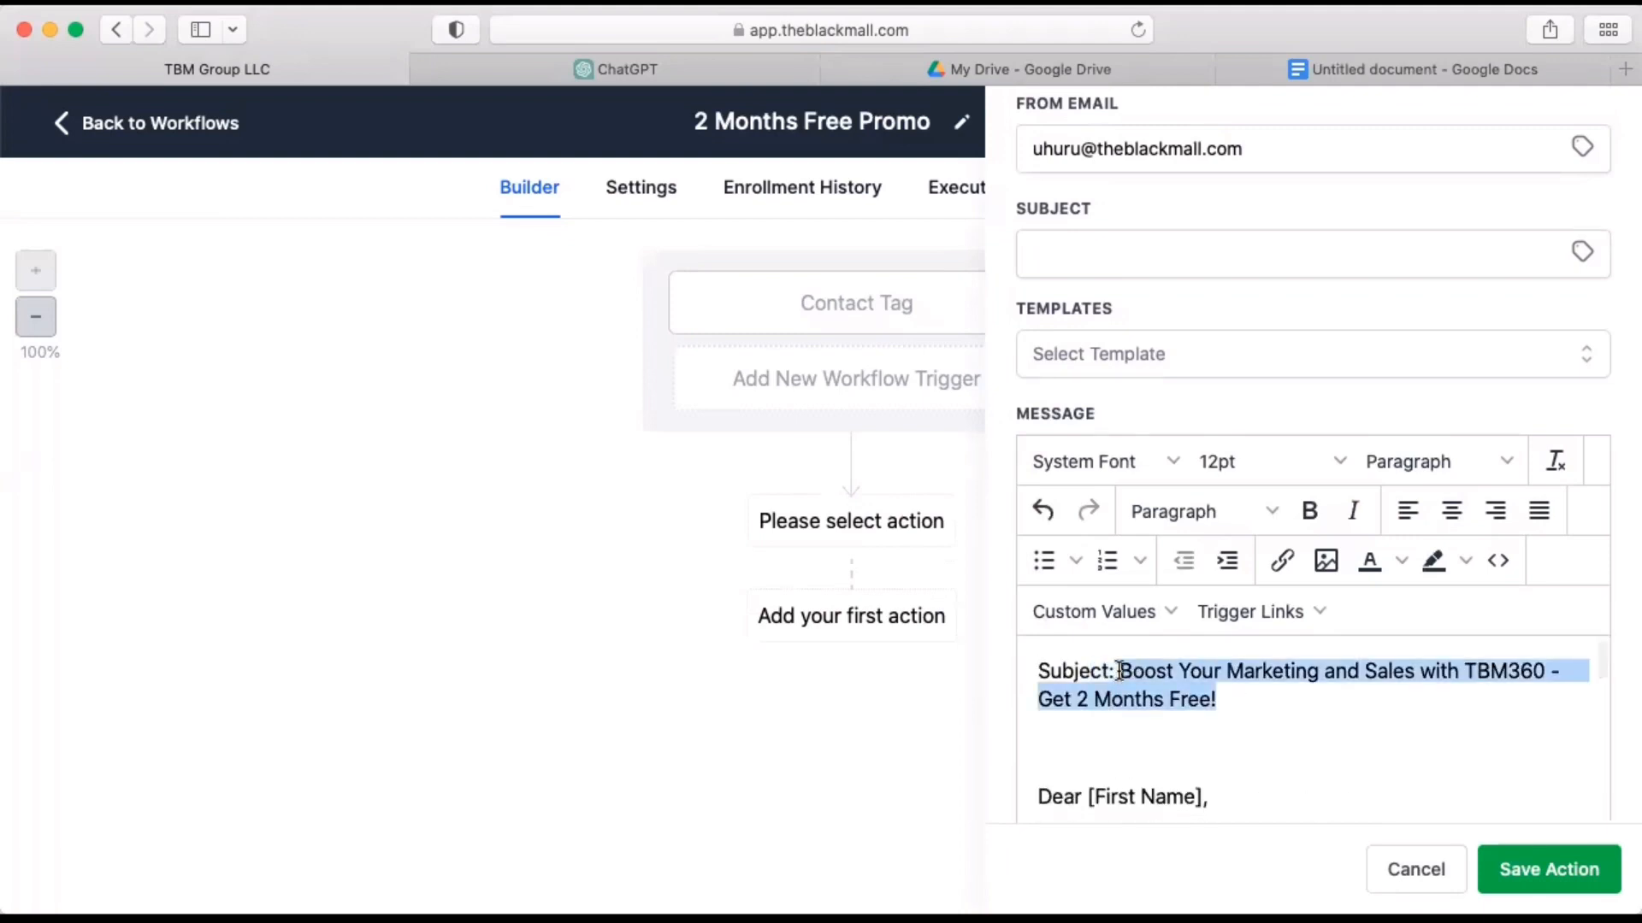
pyautogui.press('BackSpace')
pyautogui.click(1120, 257)
pyautogui.press('super+v')
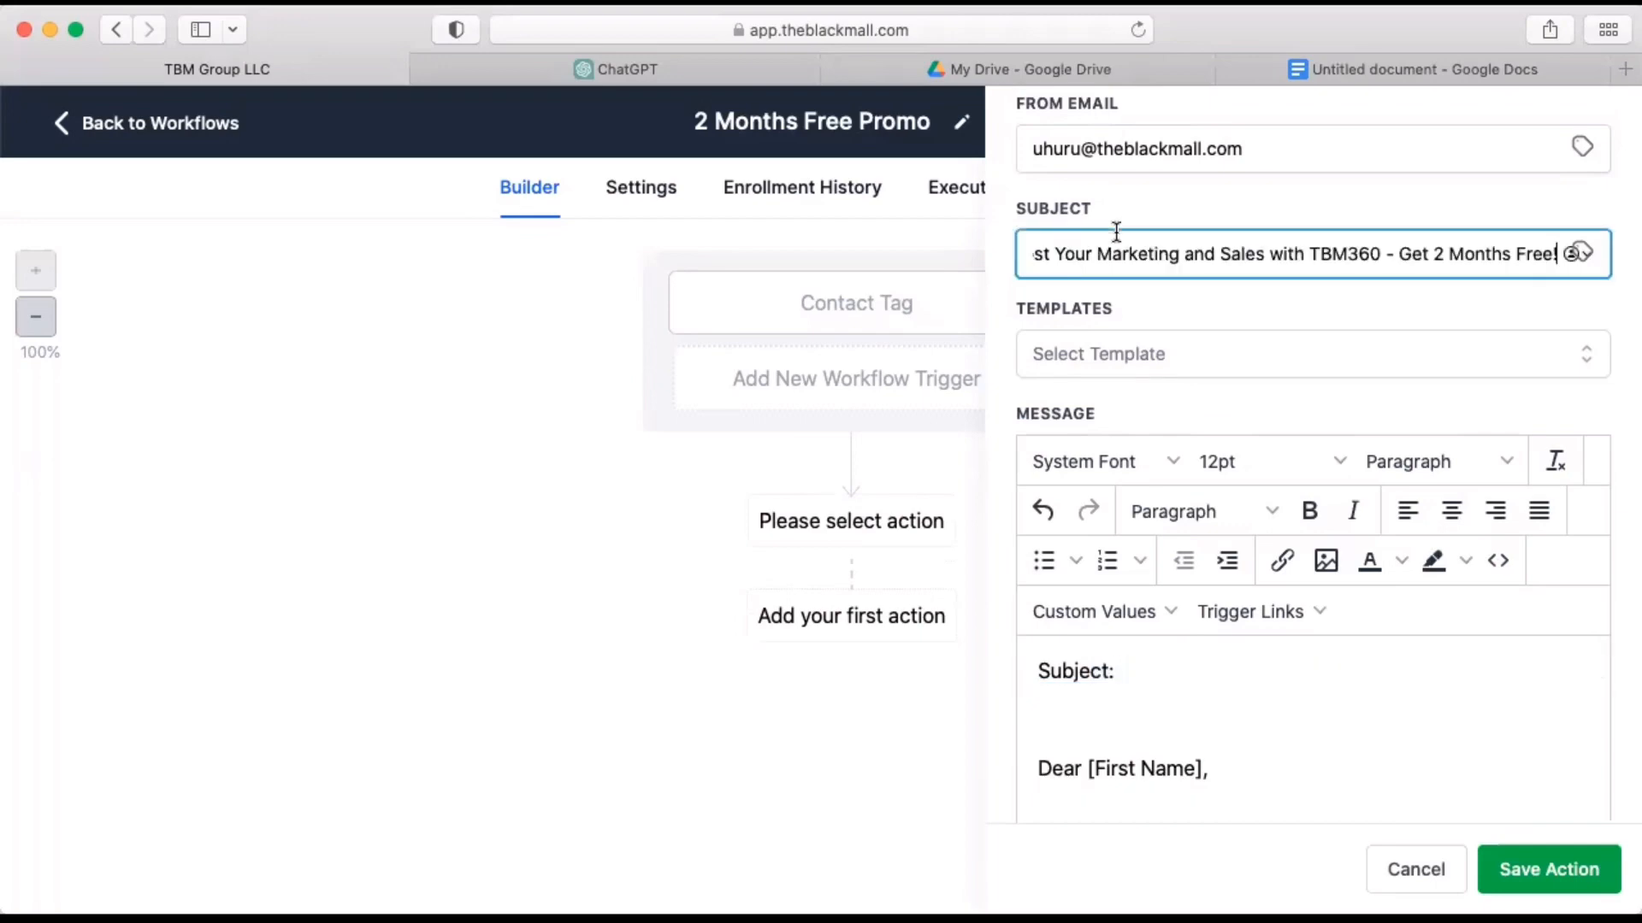
# Delete the leftover "Subject:" label and the blank lines above the greeting so the message starts with "Dear [First Name],".
pyautogui.moveTo(1152, 674); pyautogui.dragTo(960, 672)
pyautogui.press('BackSpace')
pyautogui.press('Down')
pyautogui.press('Down')
pyautogui.press('BackSpace')
pyautogui.press('BackSpace')
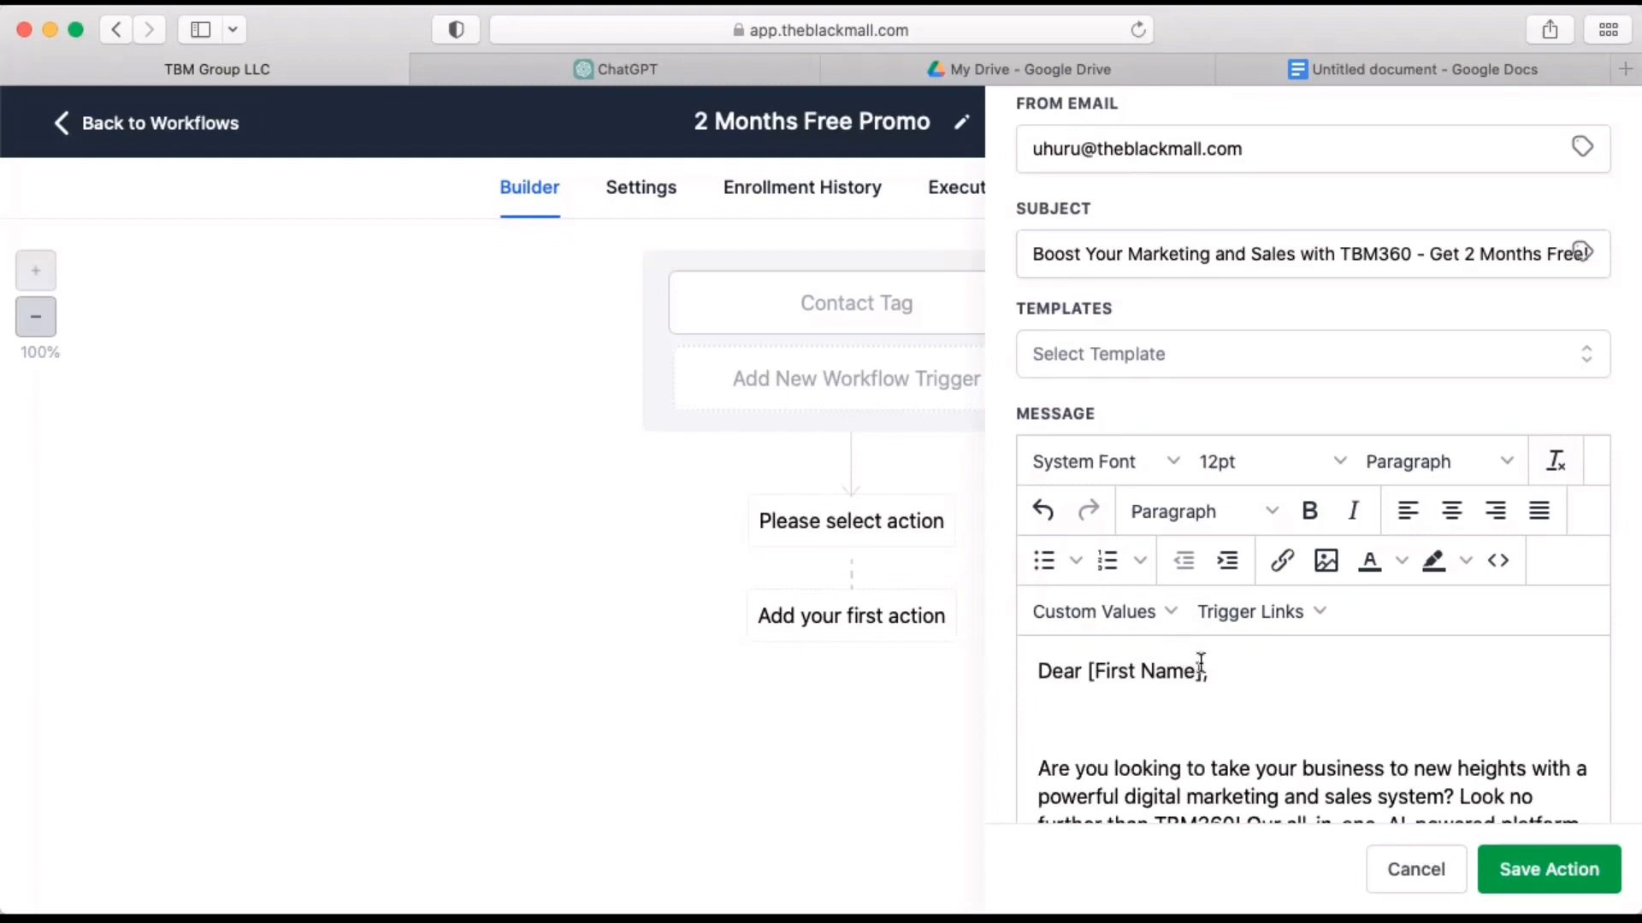
# Replace the "[First Name]" placeholder in the Email 1 greeting with the contact's First Name custom value.
pyautogui.moveTo(1201, 672); pyautogui.dragTo(1091, 672)
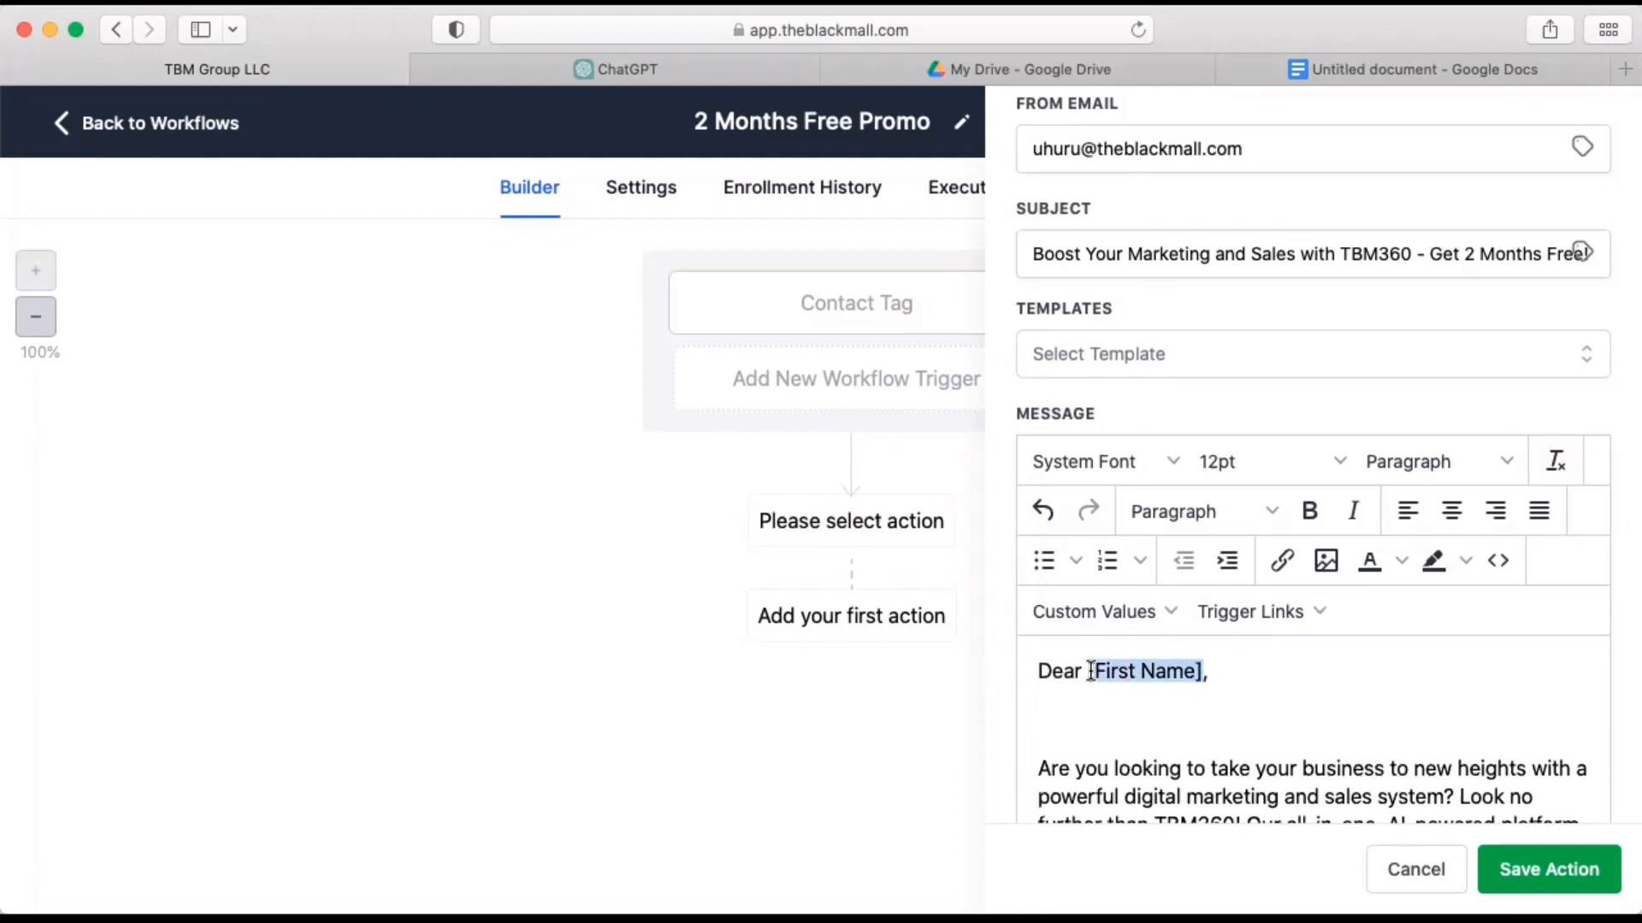
pyautogui.click(1209, 672)
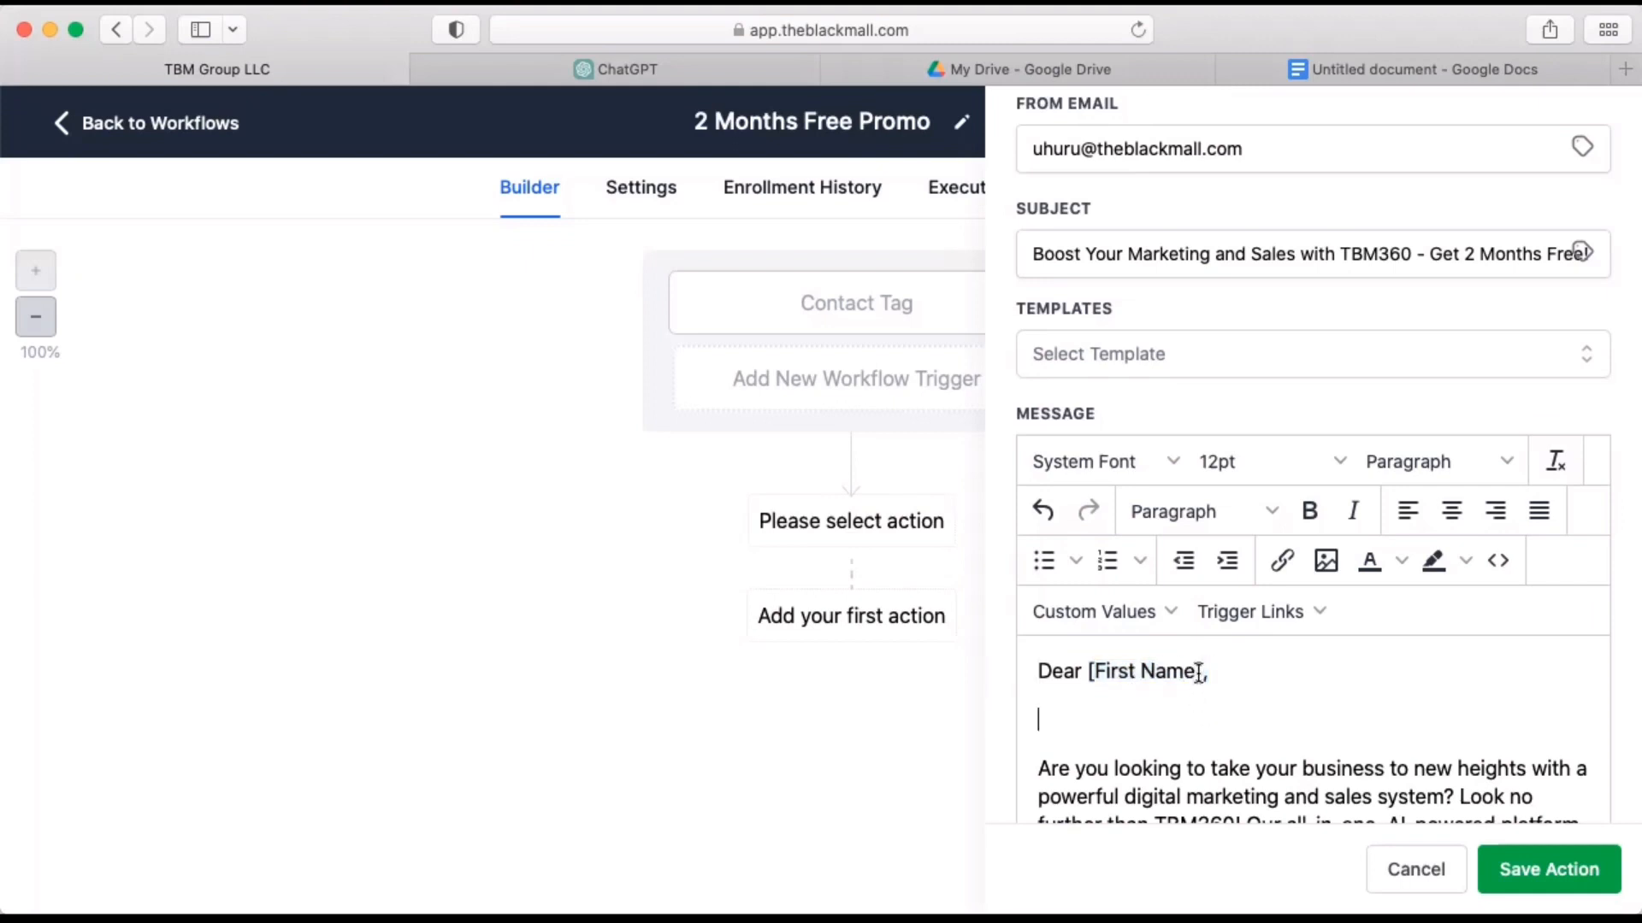
pyautogui.moveTo(1207, 671); pyautogui.dragTo(1082, 669)
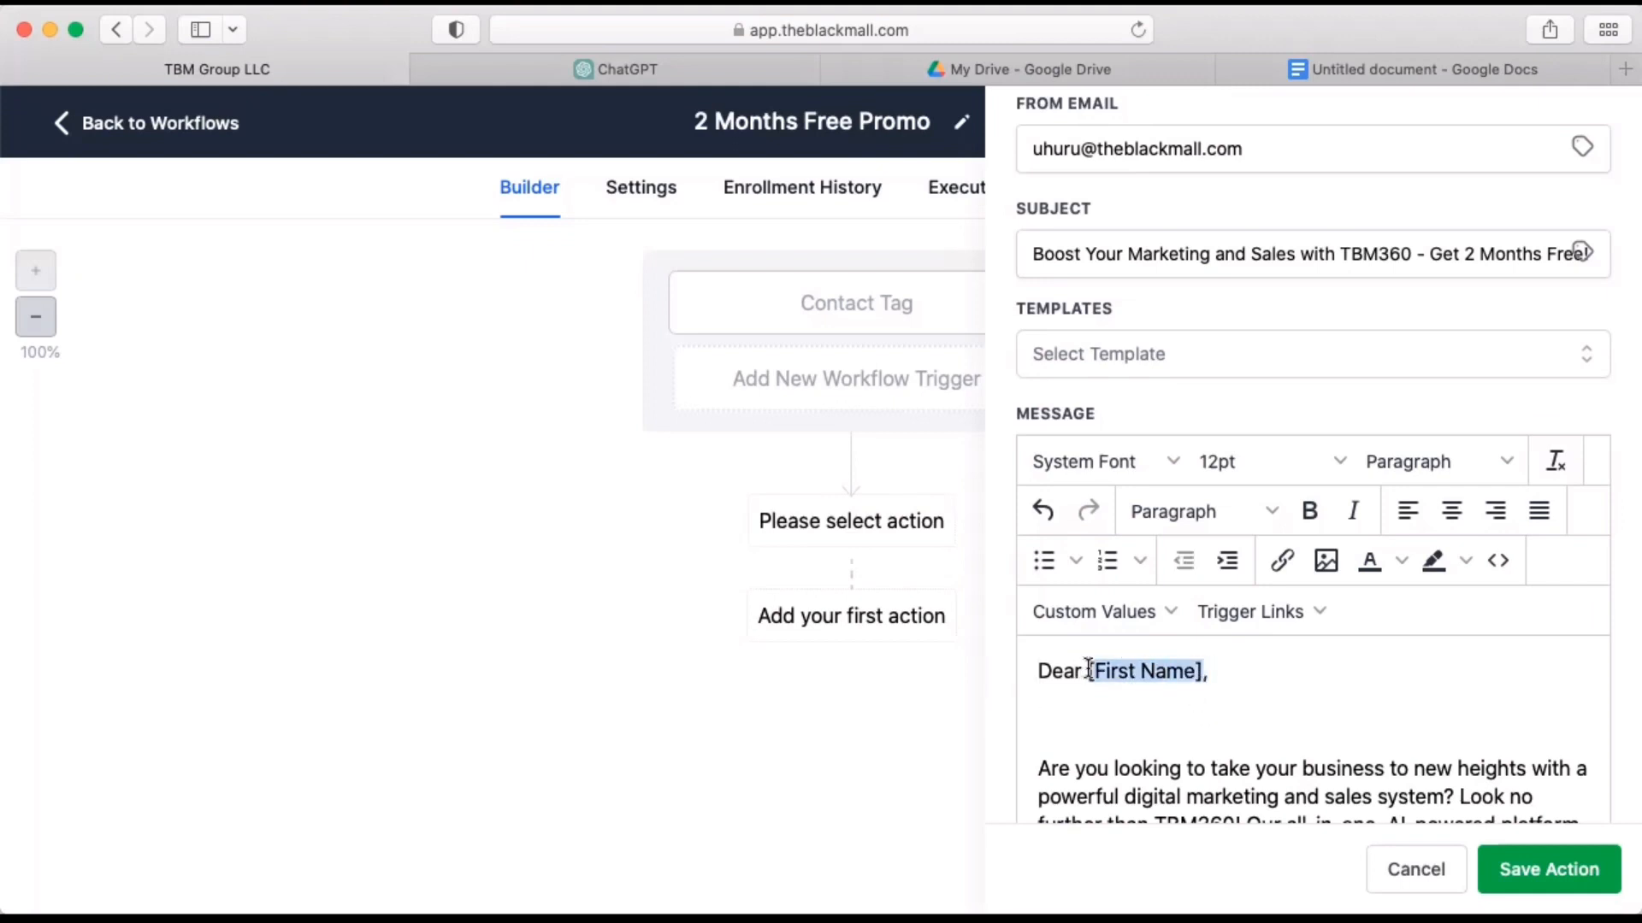
pyautogui.click(1142, 613)
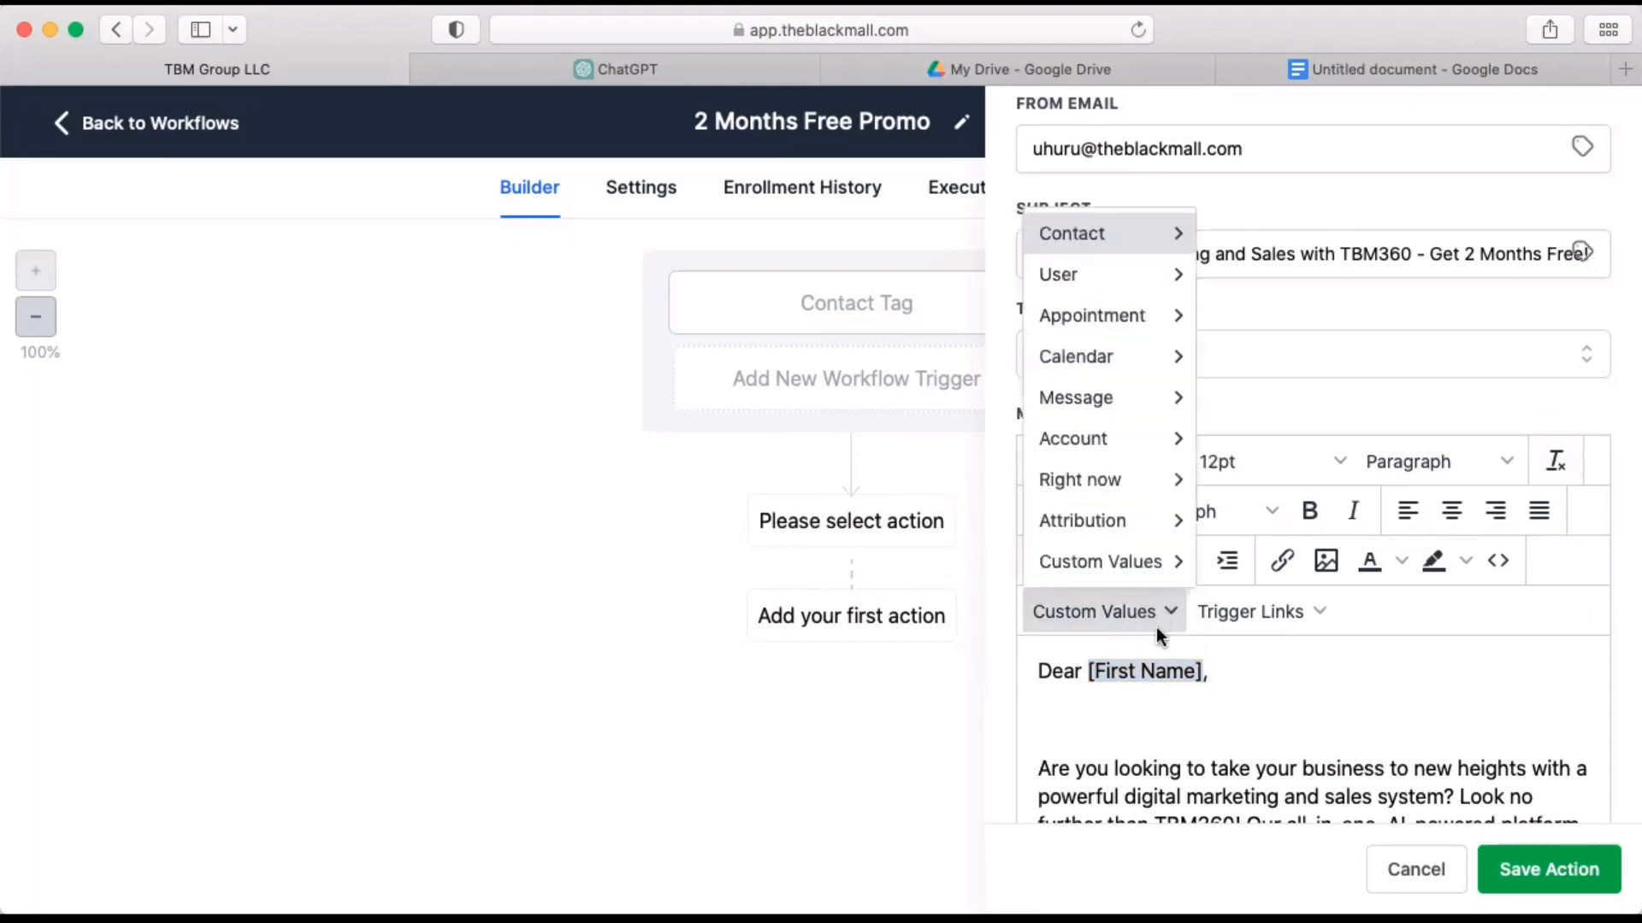
pyautogui.moveTo(1136, 234)
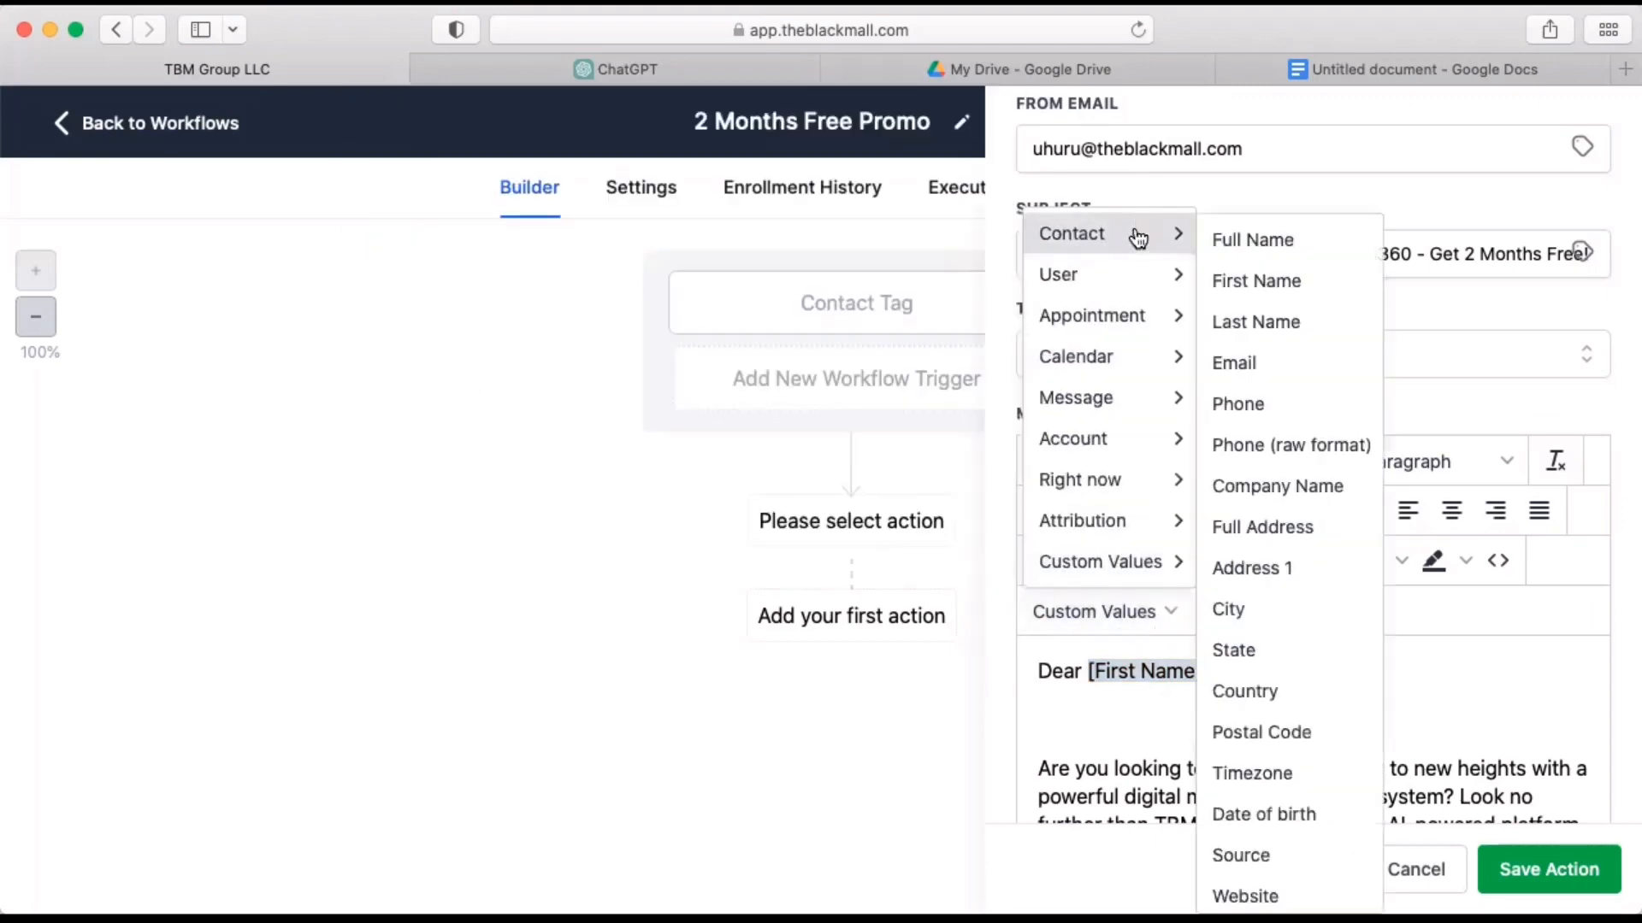
pyautogui.click(1249, 282)
pyautogui.click(1355, 674)
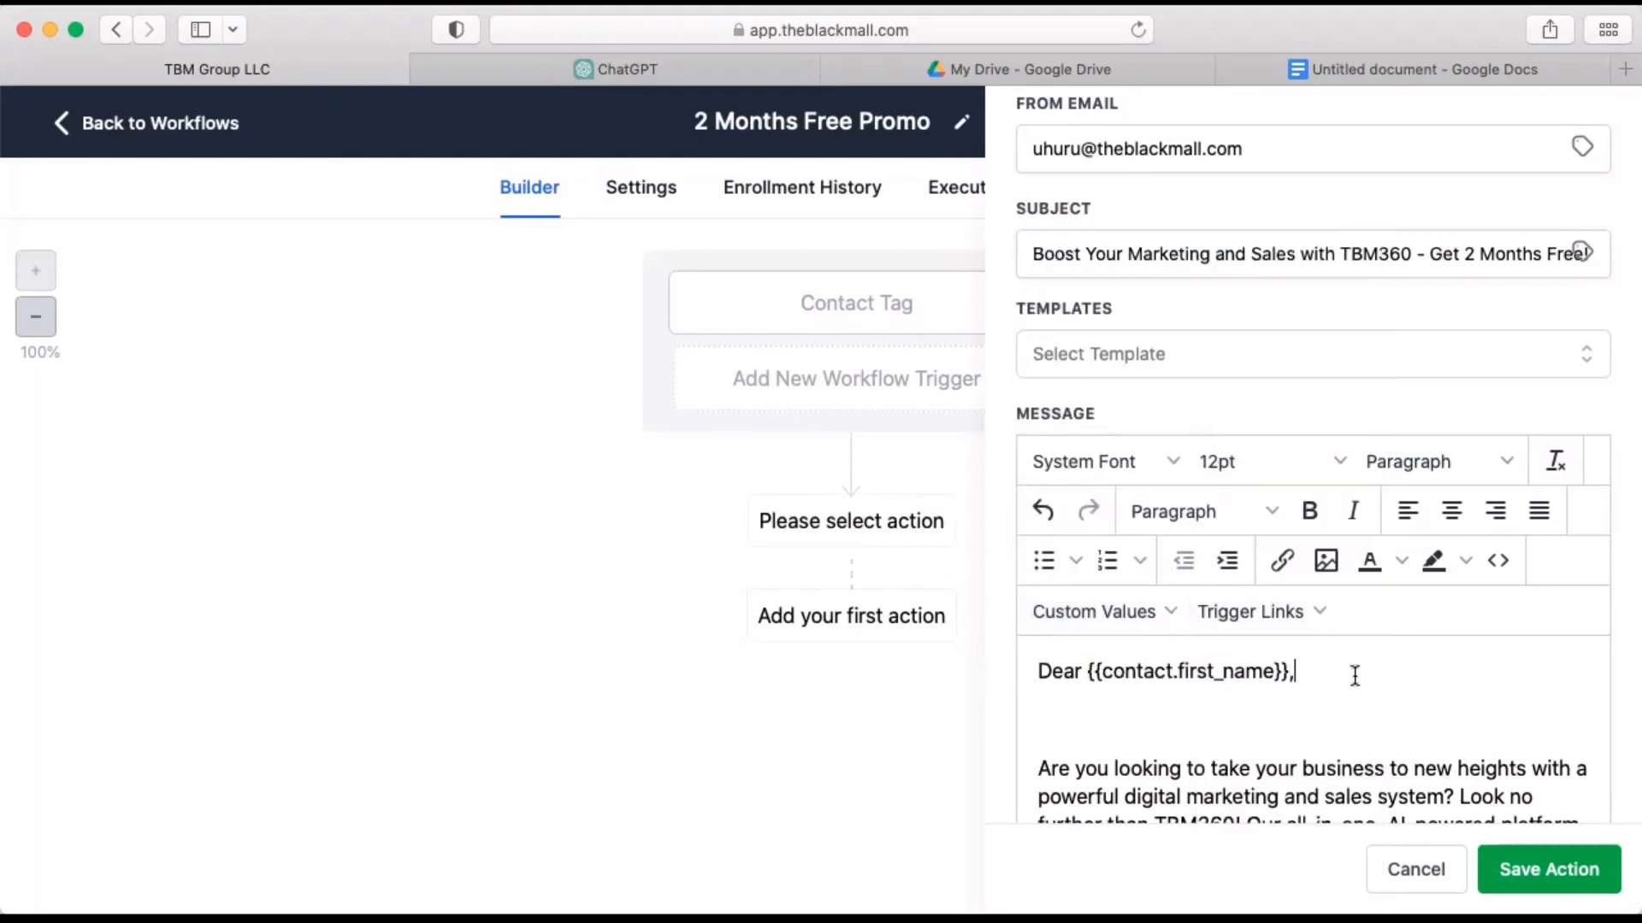
# Delete the extra blank line between the greeting and the first paragraph of the Email 1 message.
pyautogui.click(1229, 669)
pyautogui.press('Down')
pyautogui.press('Down')
pyautogui.press('Up')
pyautogui.press('BackSpace')
pyautogui.scroll(-5, 1374, 731)
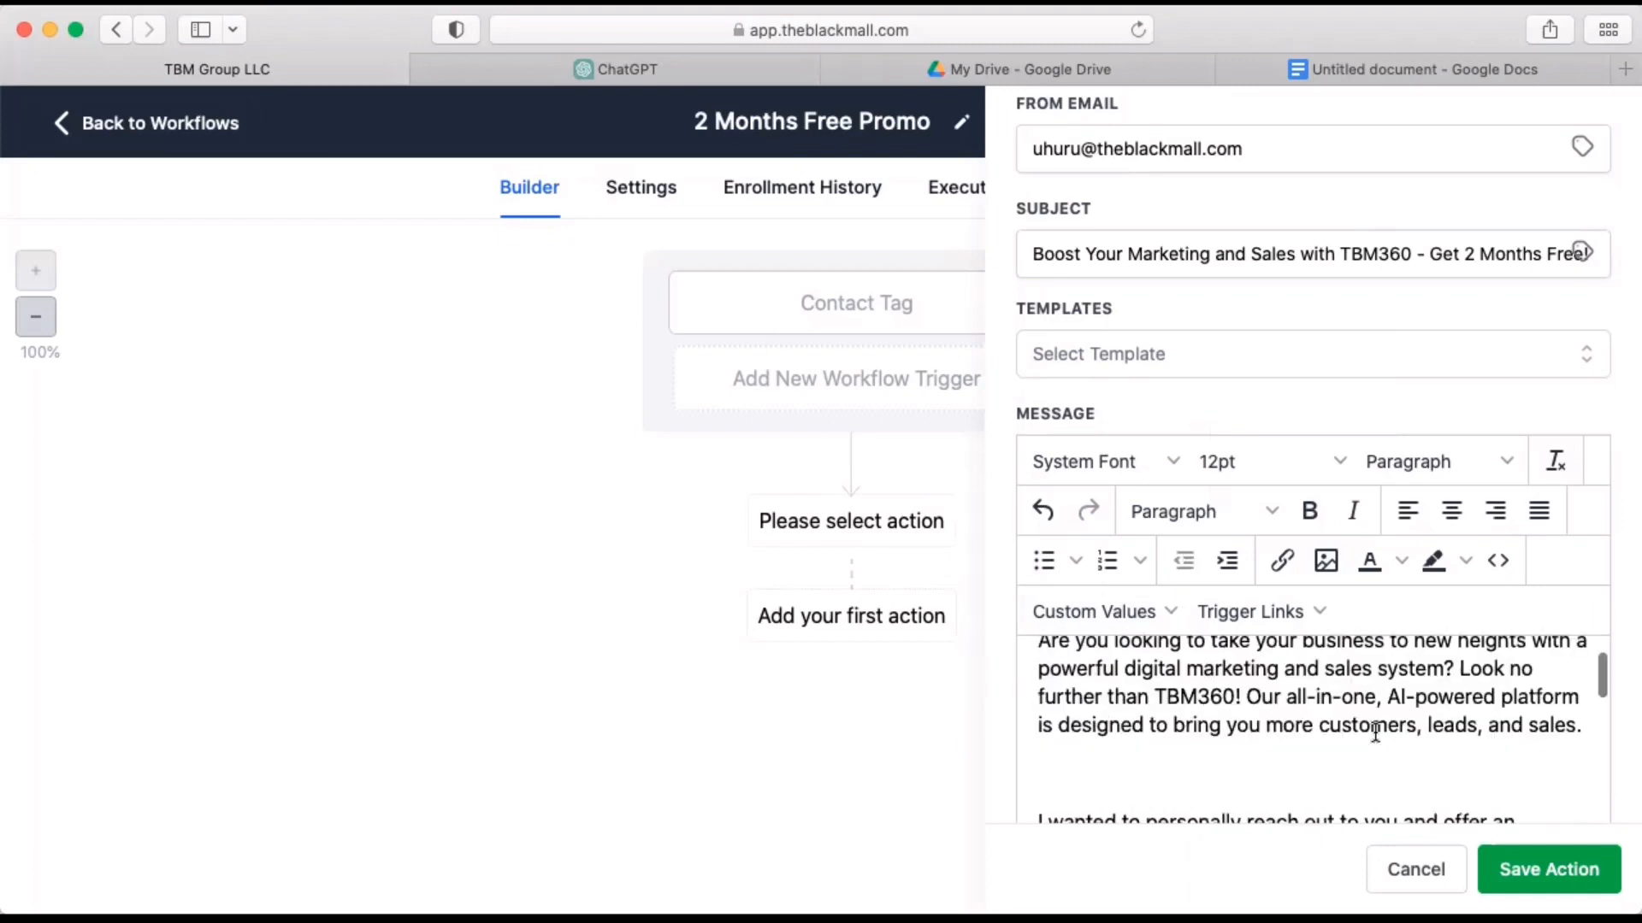
pyautogui.scroll(-2, 1374, 731)
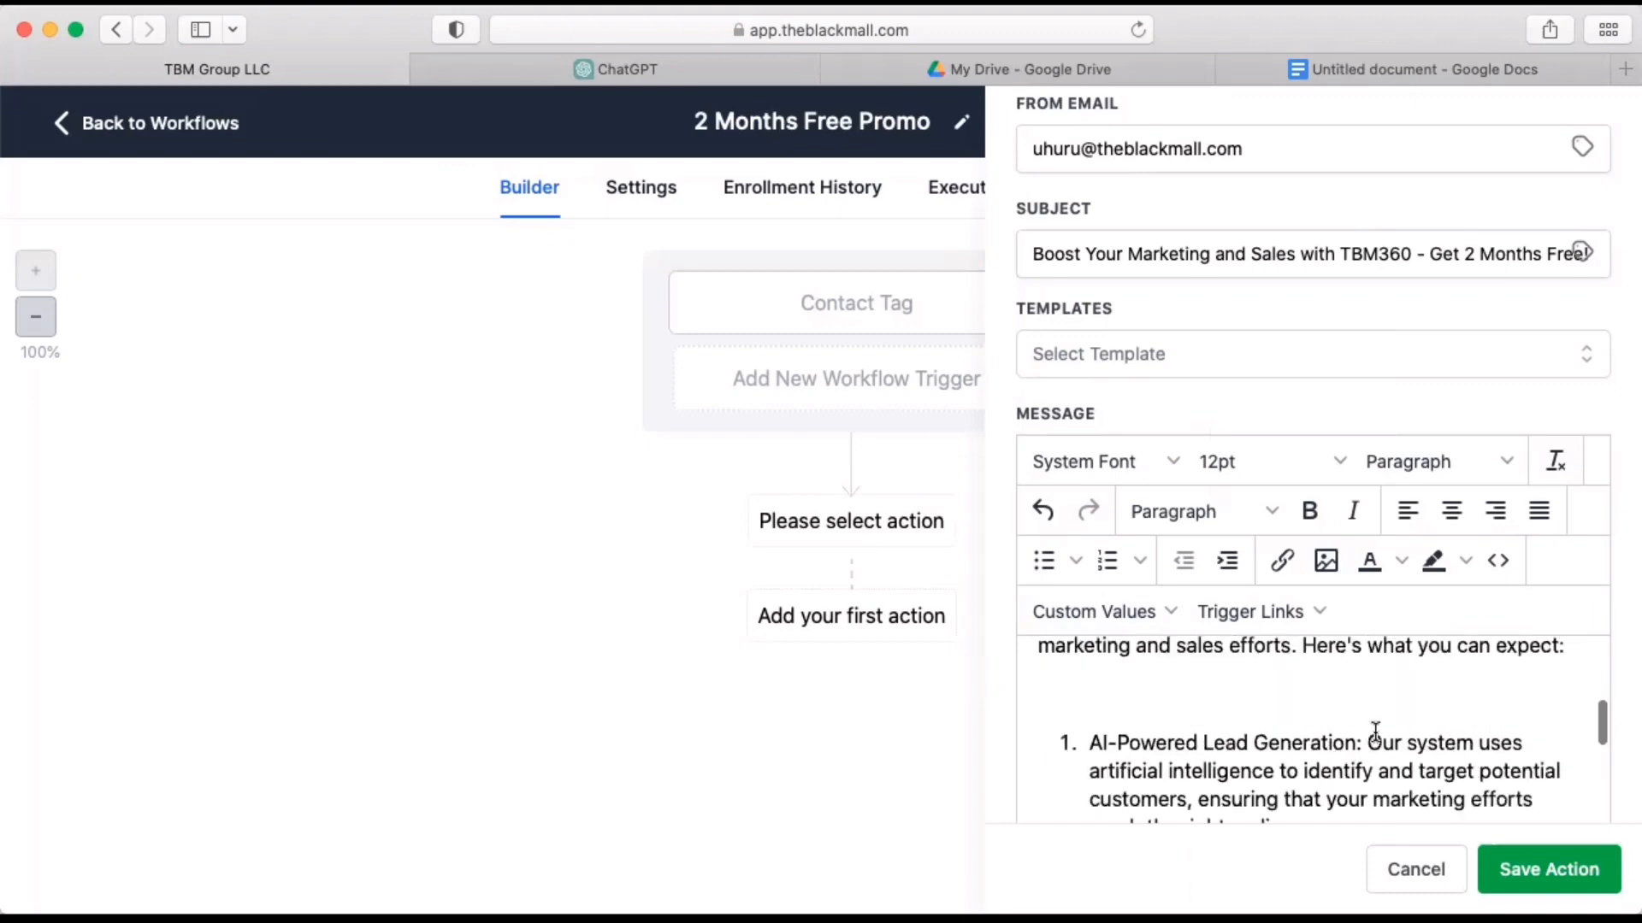
pyautogui.scroll(-6, 1375, 731)
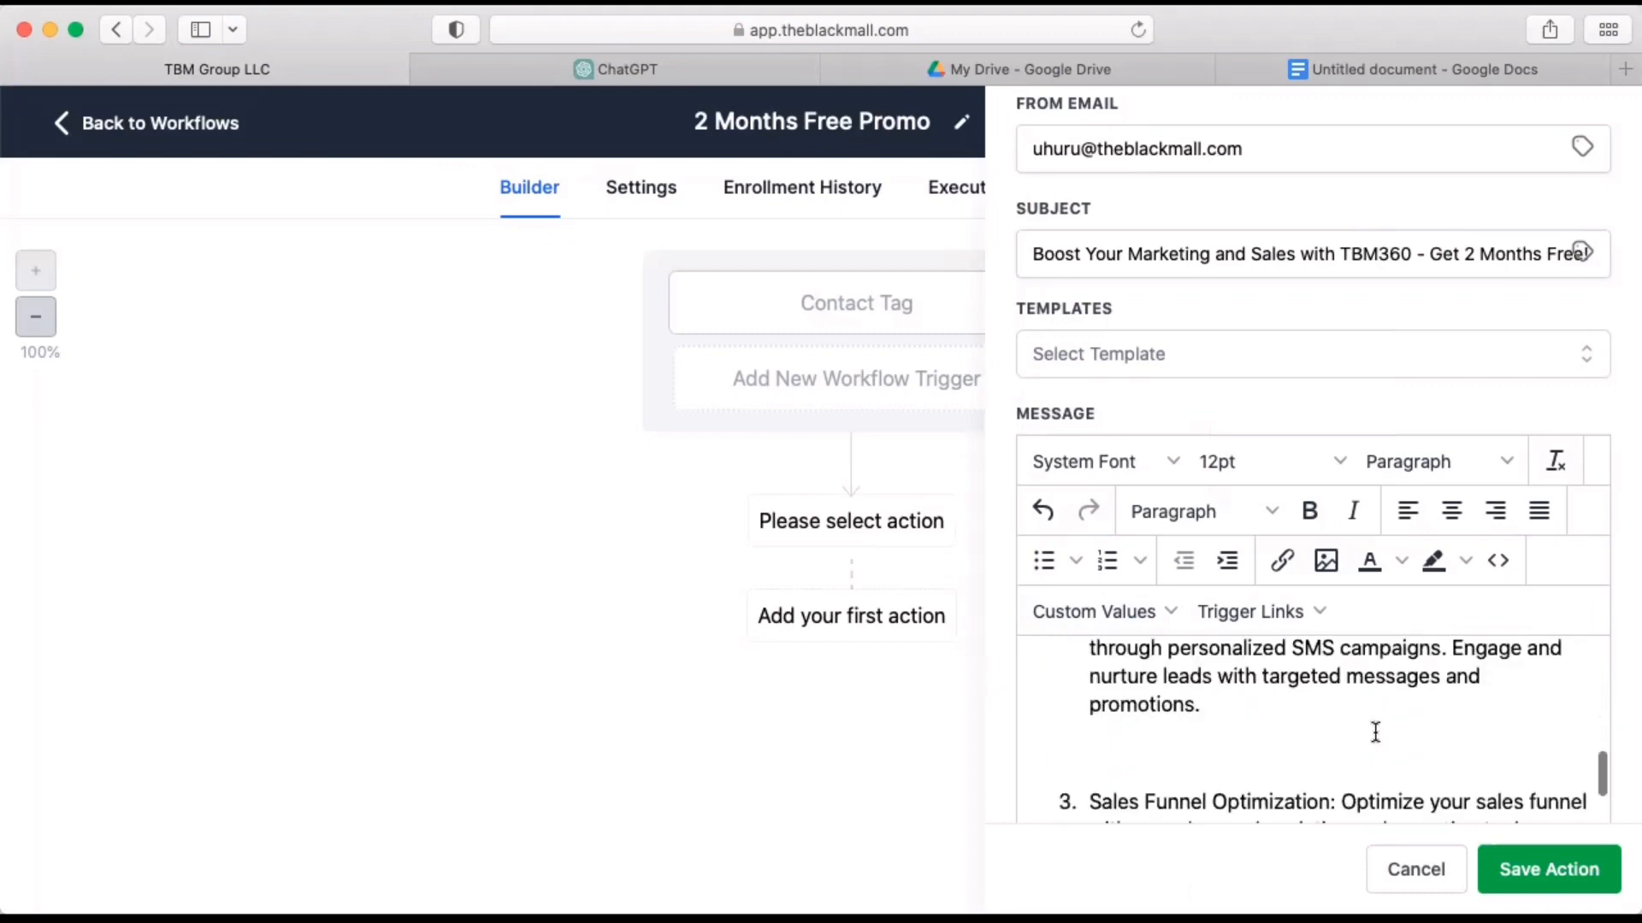
pyautogui.scroll(-5, 1375, 731)
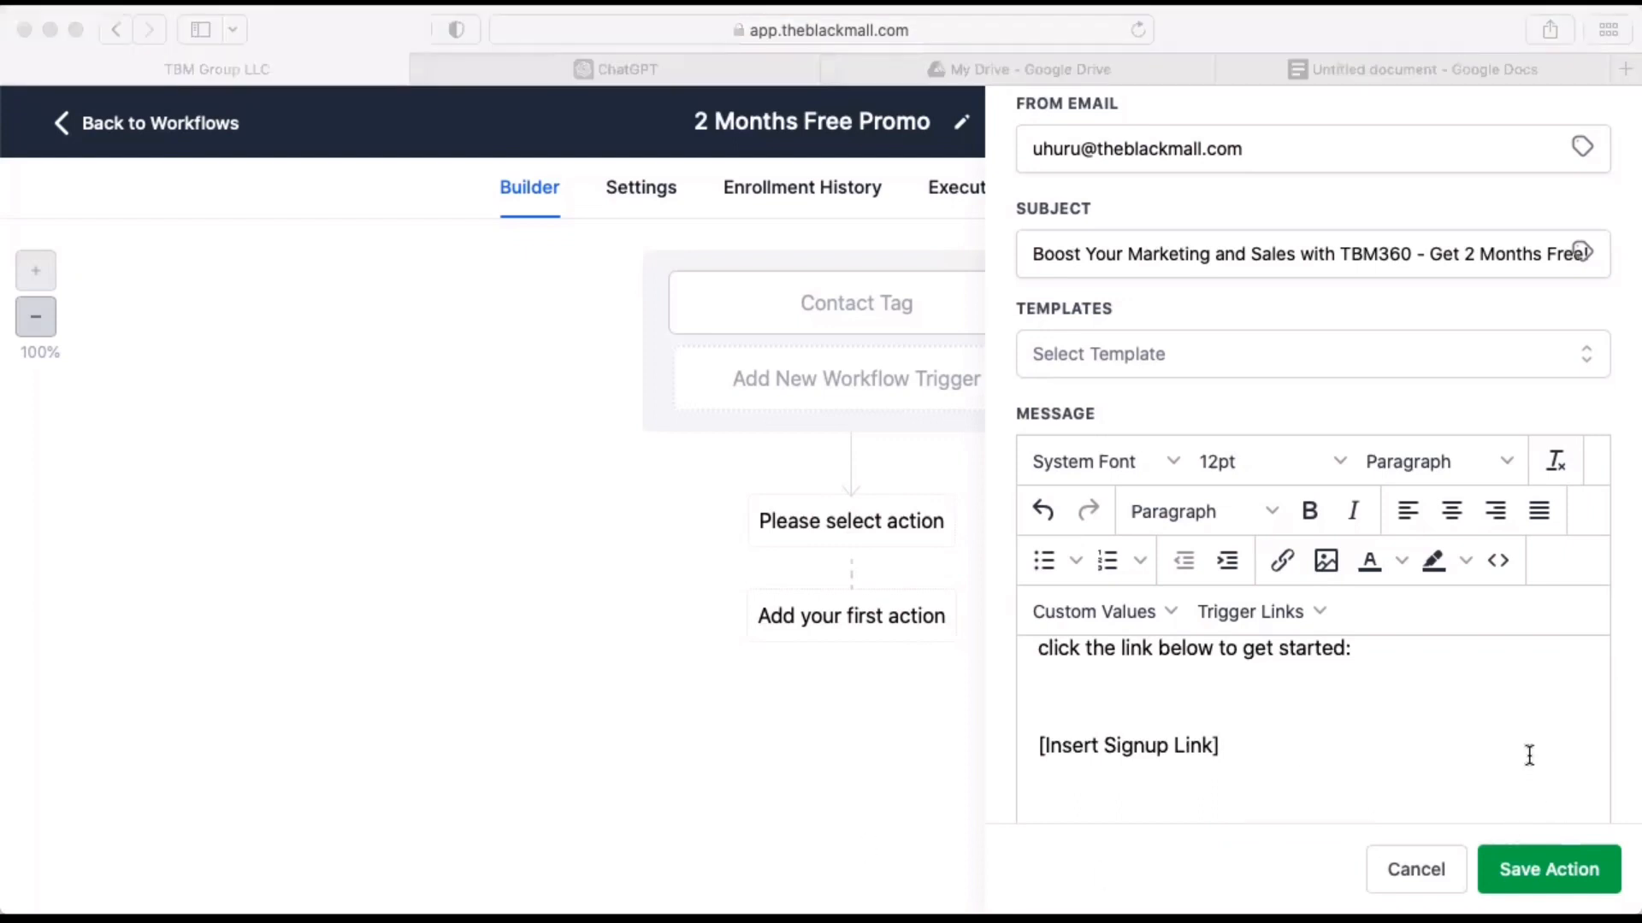
pyautogui.tripleClick(1179, 745)
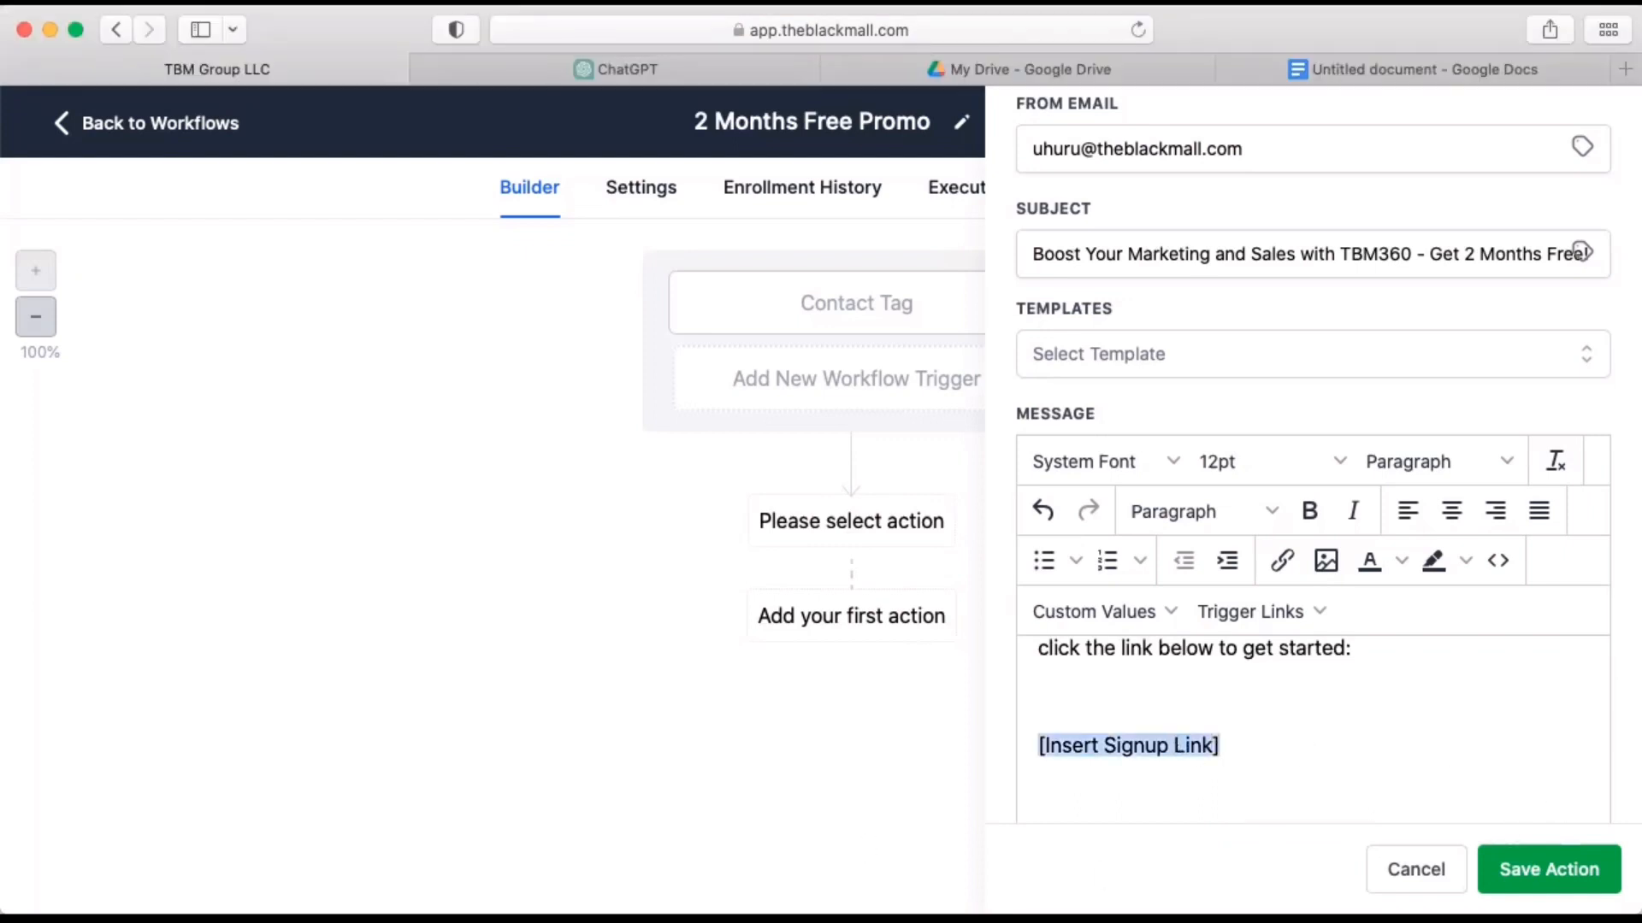
pyautogui.press('BackSpace')
pyautogui.write('https')
pyautogui.press('BackSpace')
pyautogui.write('s://t')
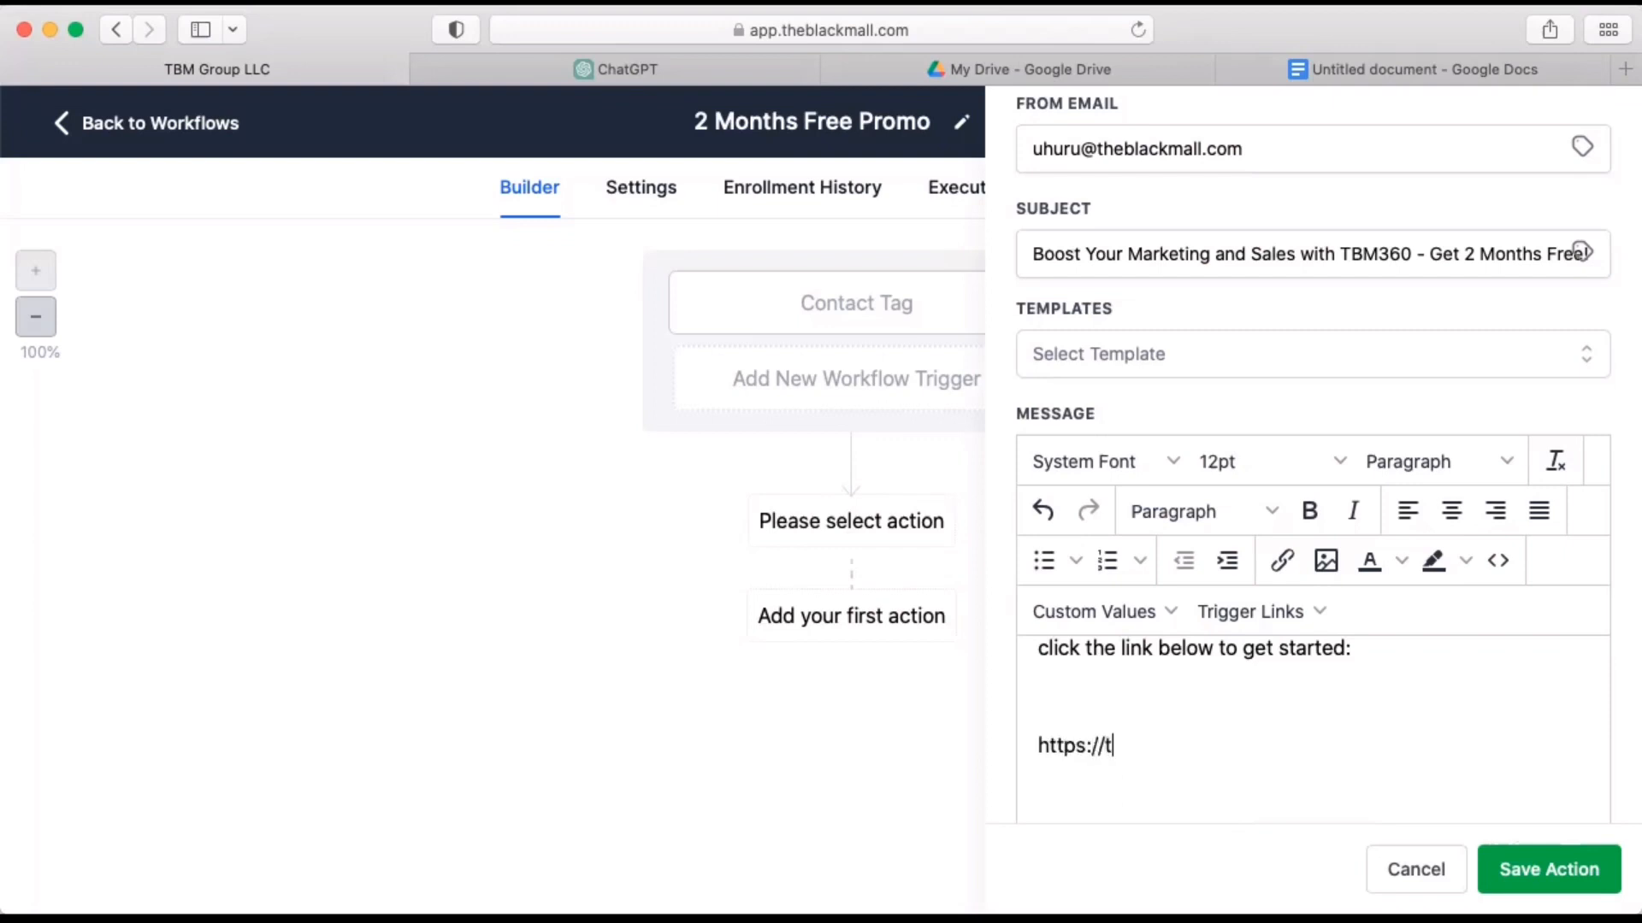
pyautogui.write('heblackmall.com')
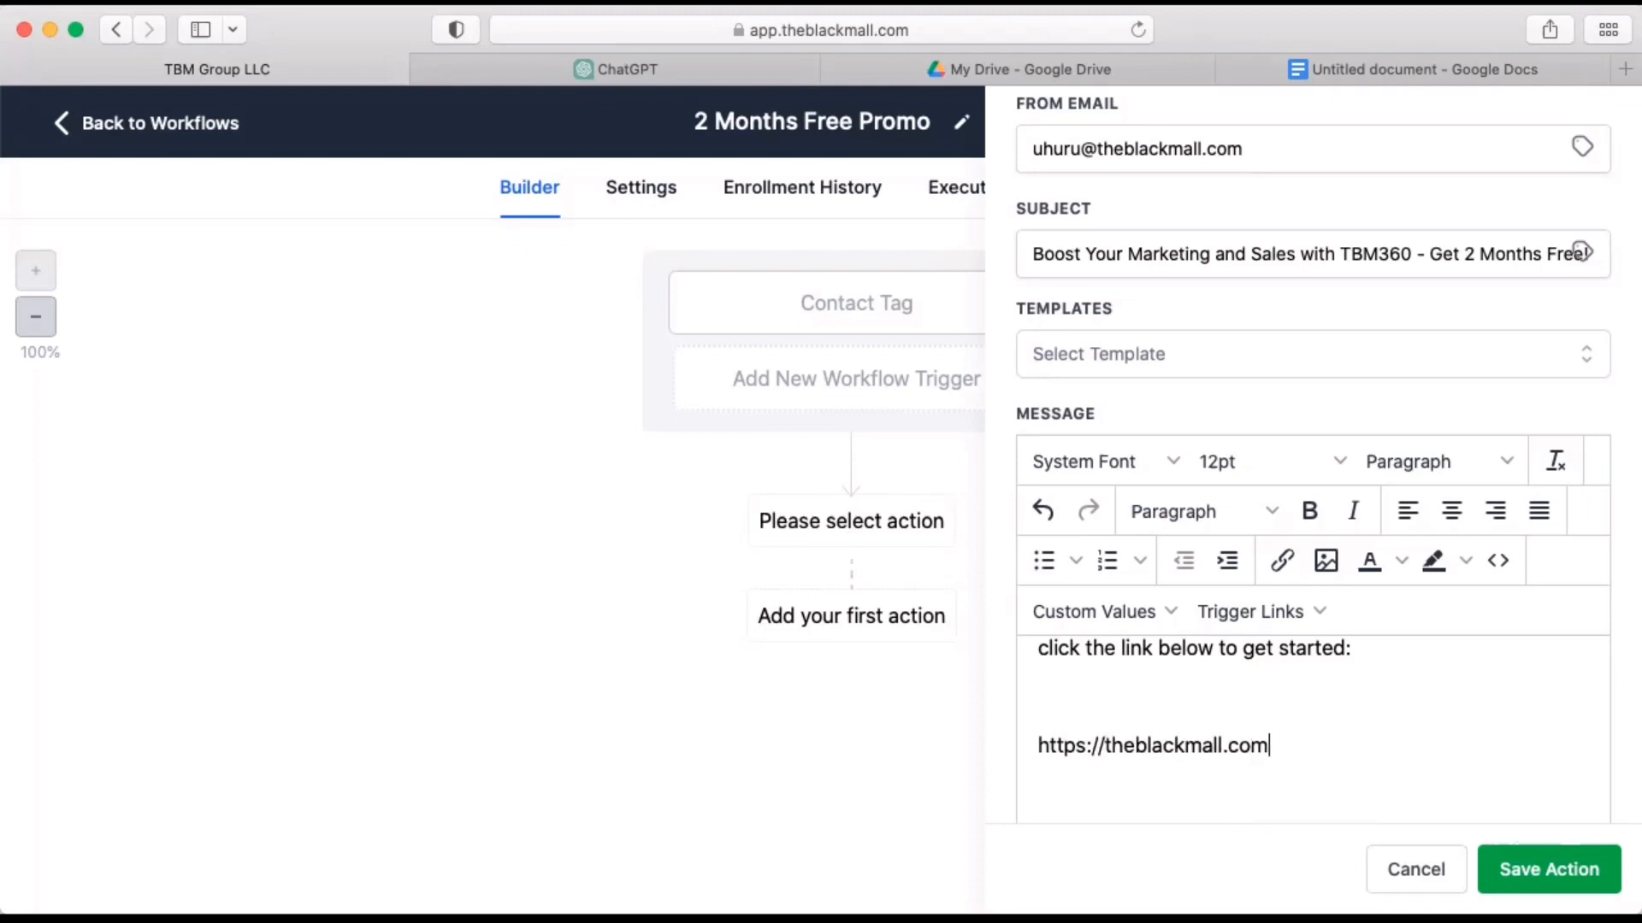
pyautogui.write('/signup')
# Replace the "[Your Name]" placeholder in the Email 1 sign-off with the sender's first name and save the action.
pyautogui.scroll(-5, 1380, 720)
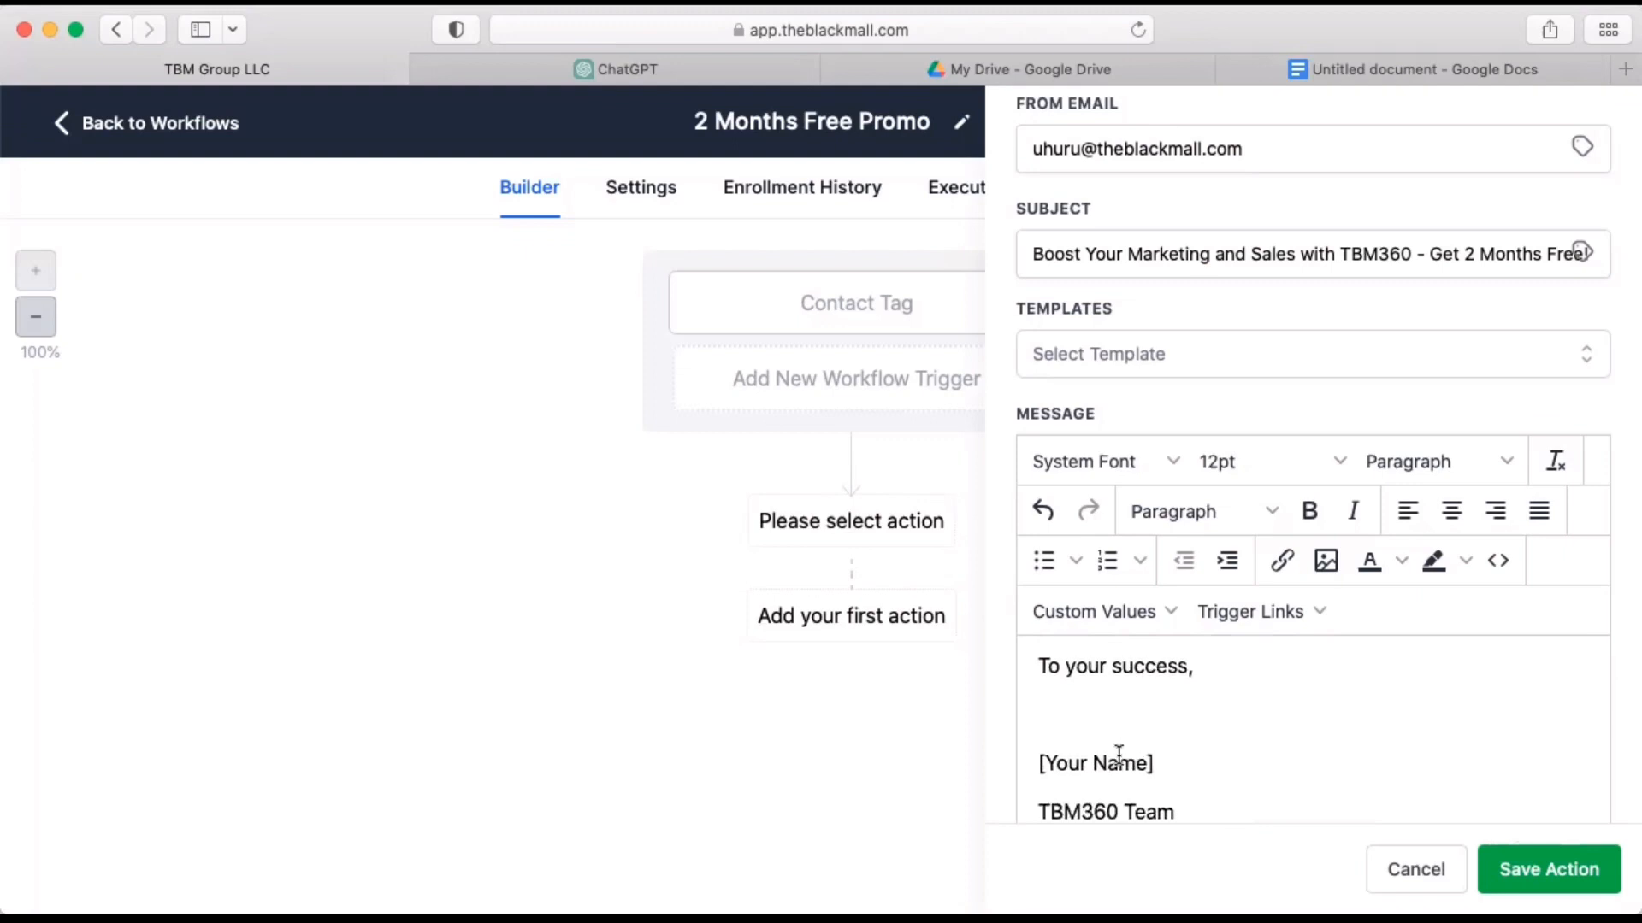
pyautogui.tripleClick(1118, 760)
pyautogui.write('Ca')
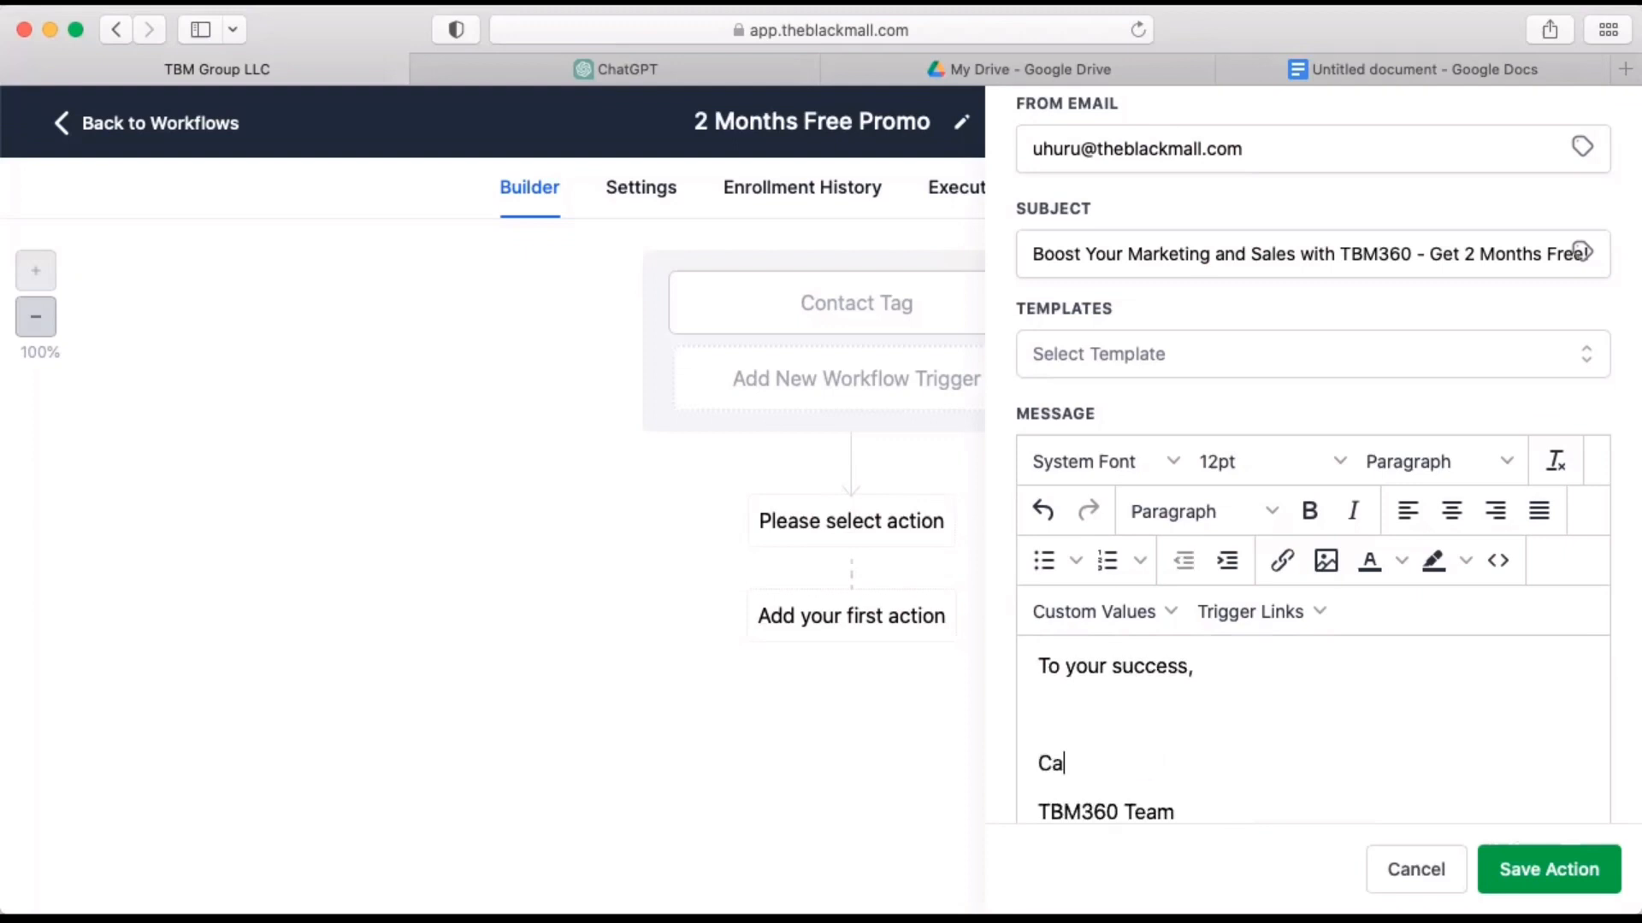
pyautogui.write('ssiopeia')
pyautogui.scroll(-4, 1269, 761)
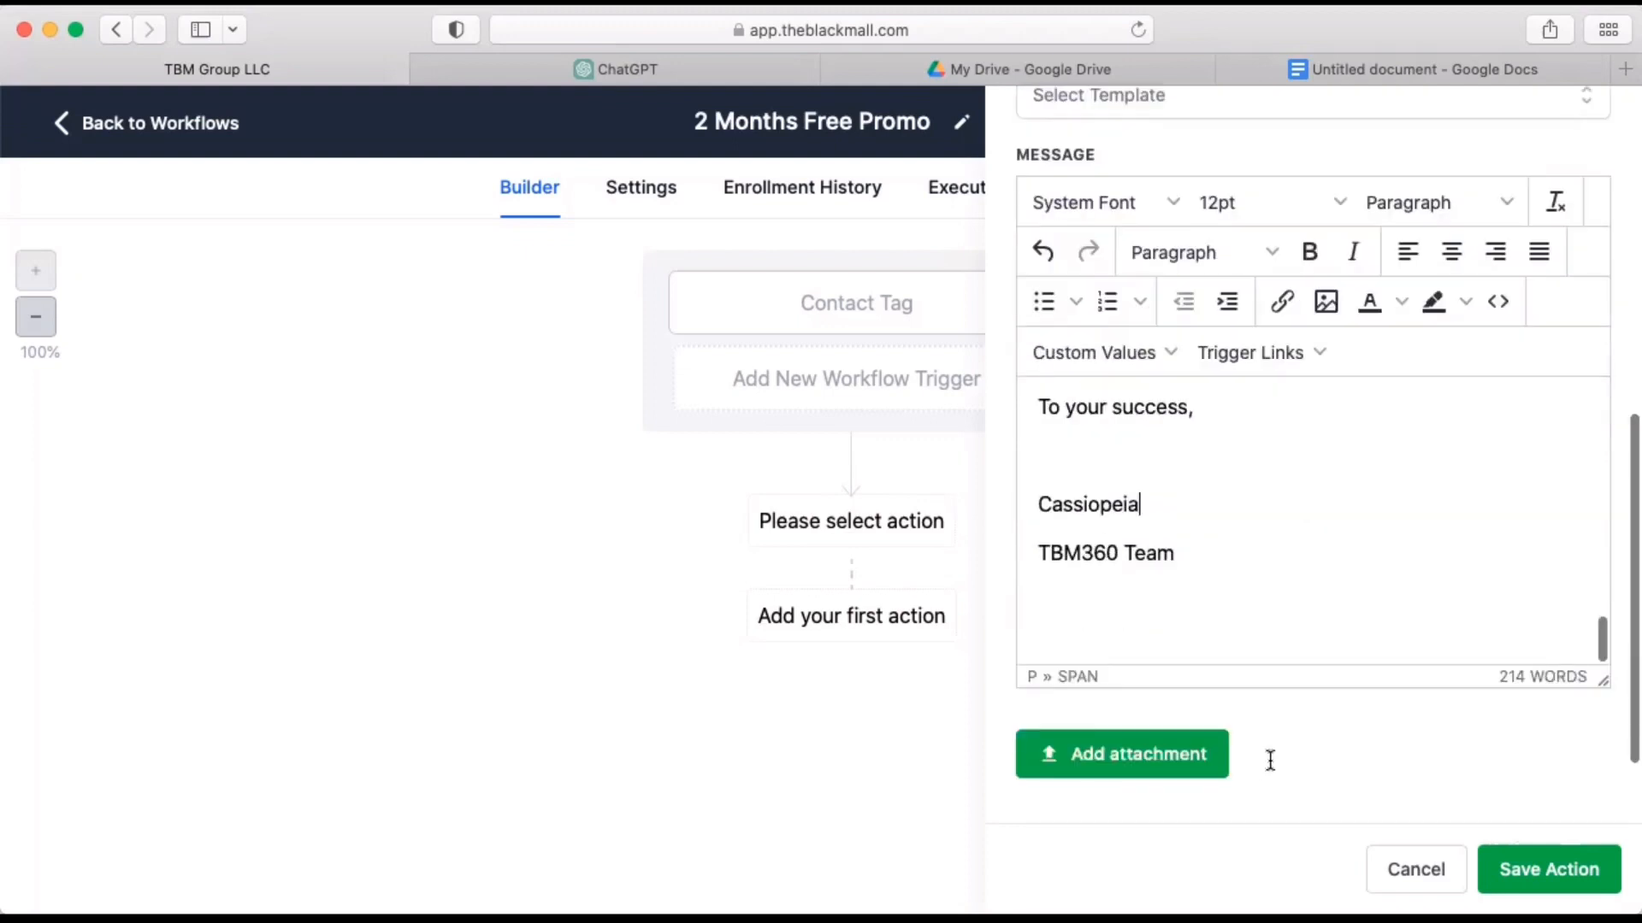
pyautogui.click(1530, 867)
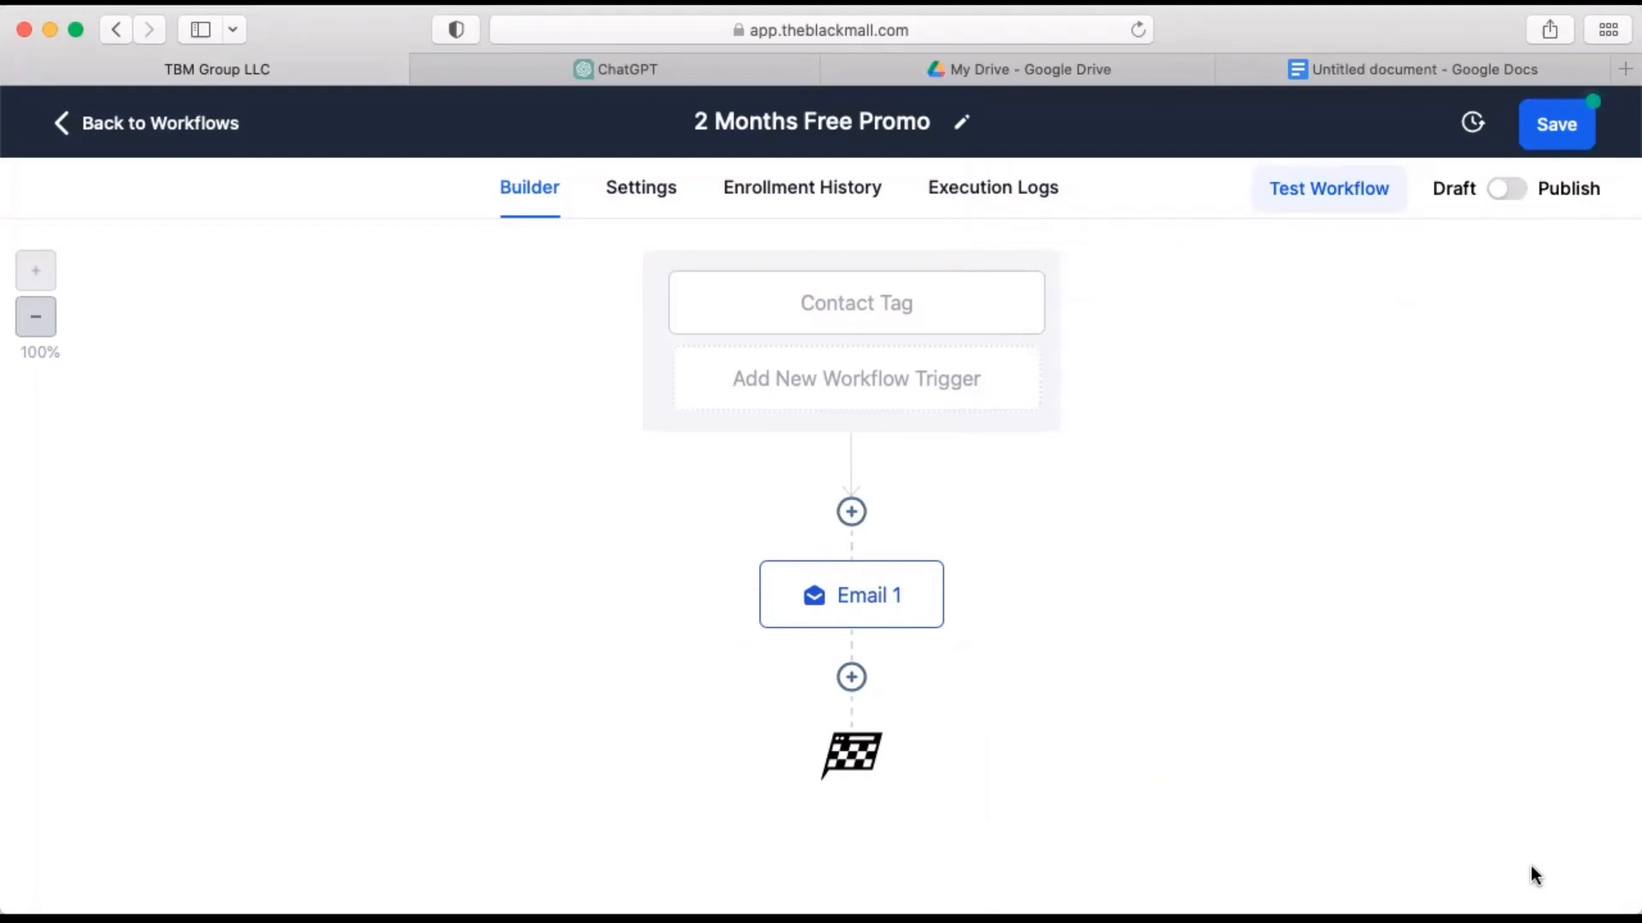
# Add a Wait action after Email 1 with a time delay of 1 day and save it.
pyautogui.click(852, 679)
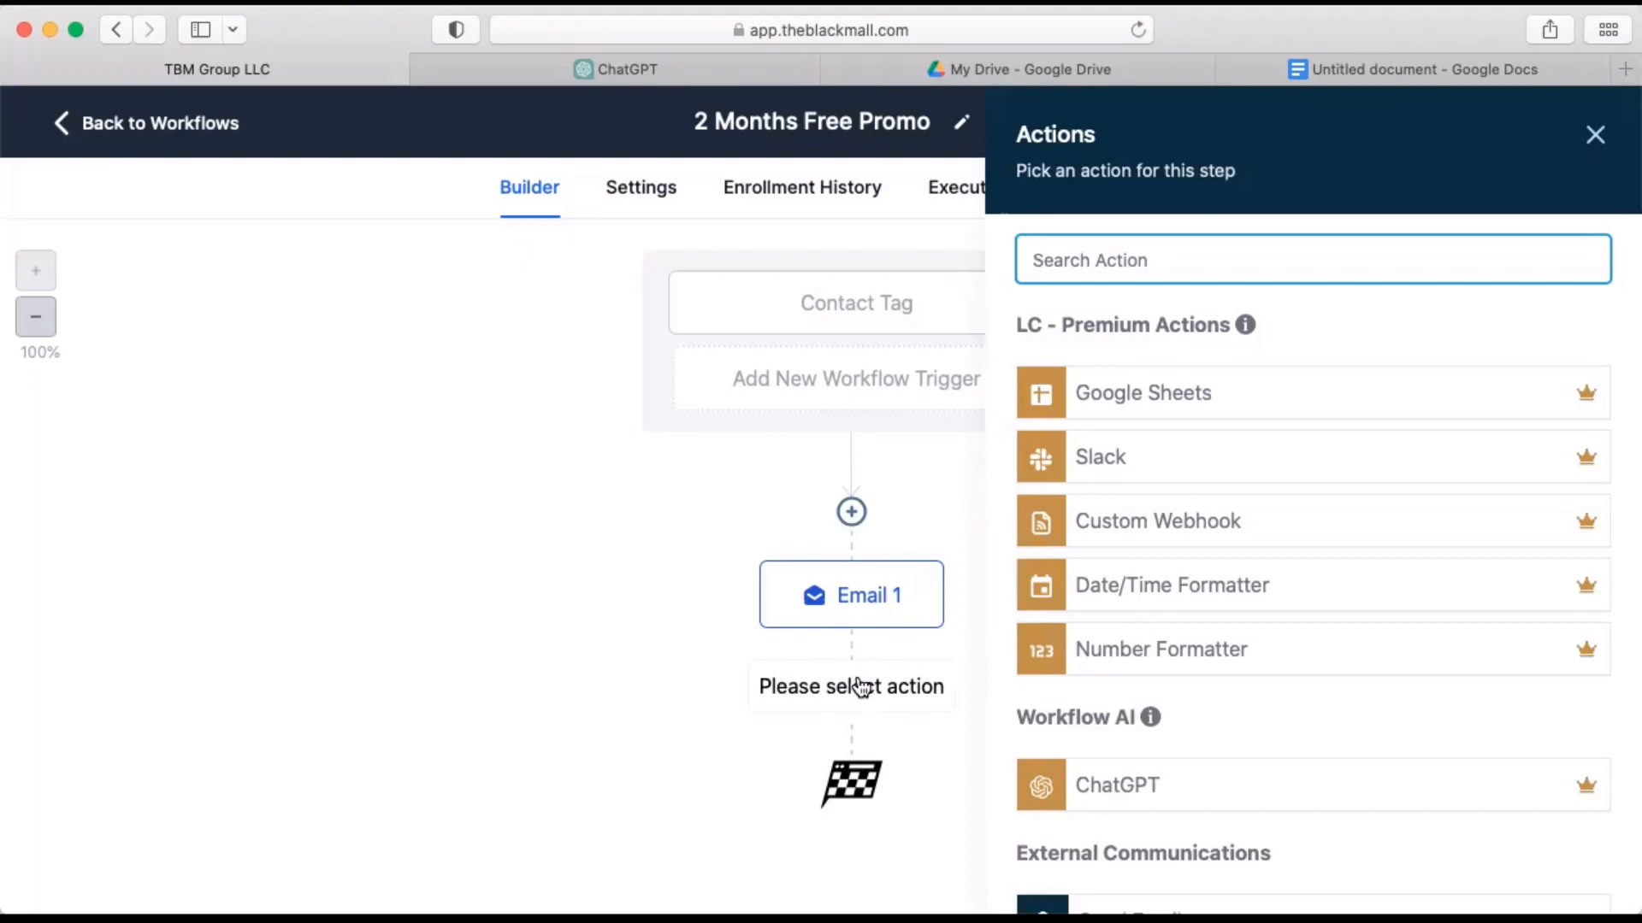
pyautogui.write('wait')
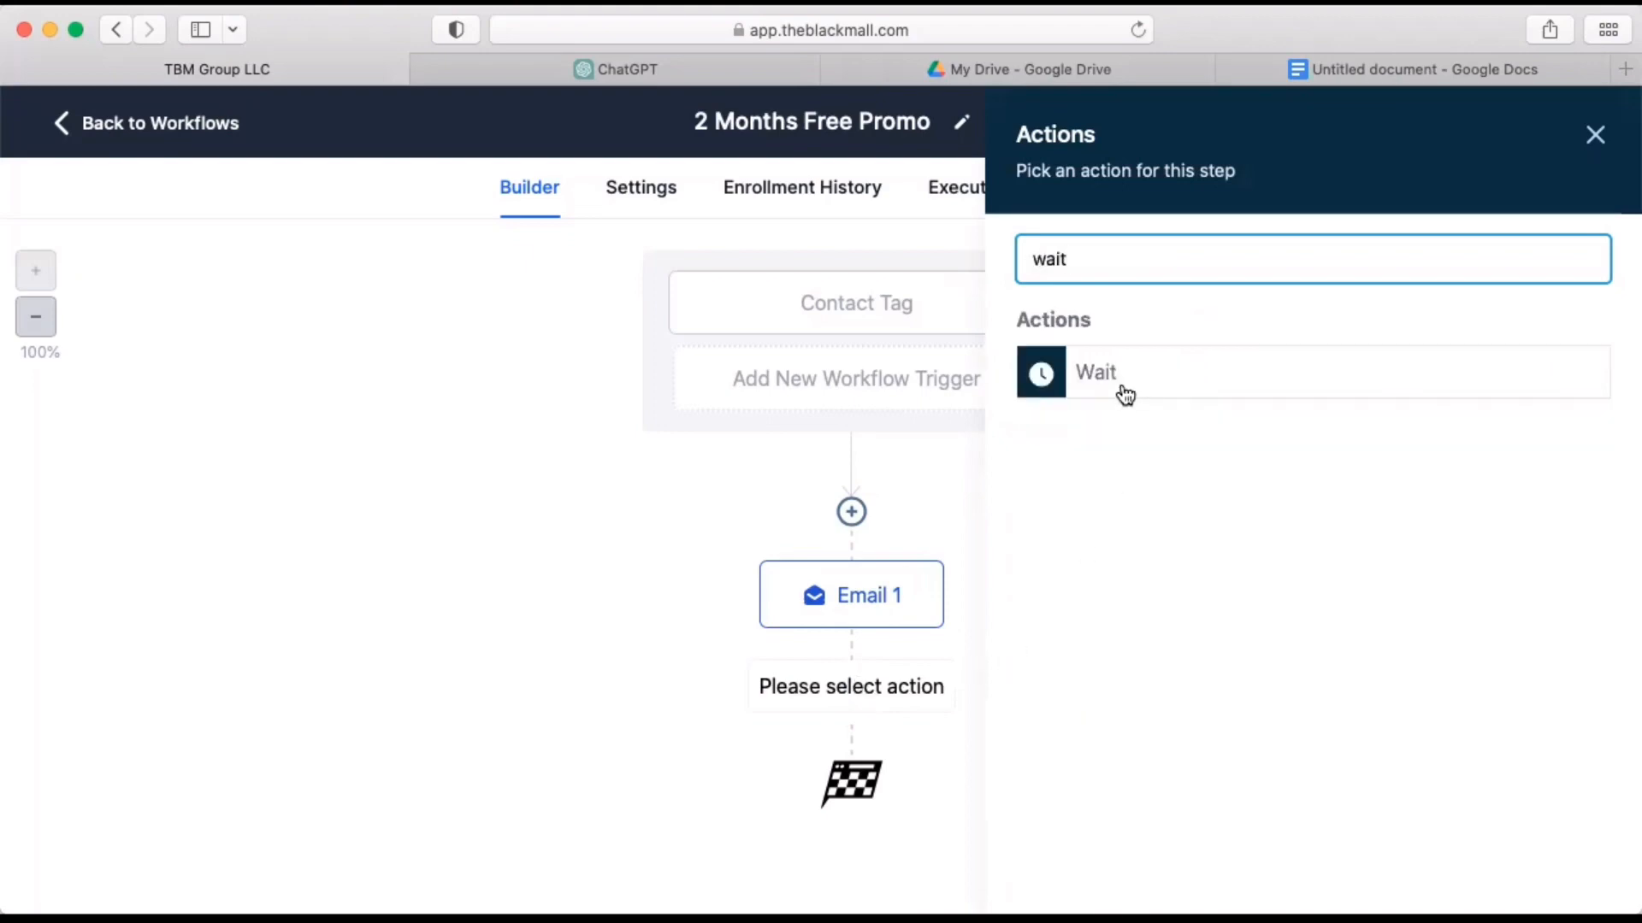
pyautogui.click(1123, 385)
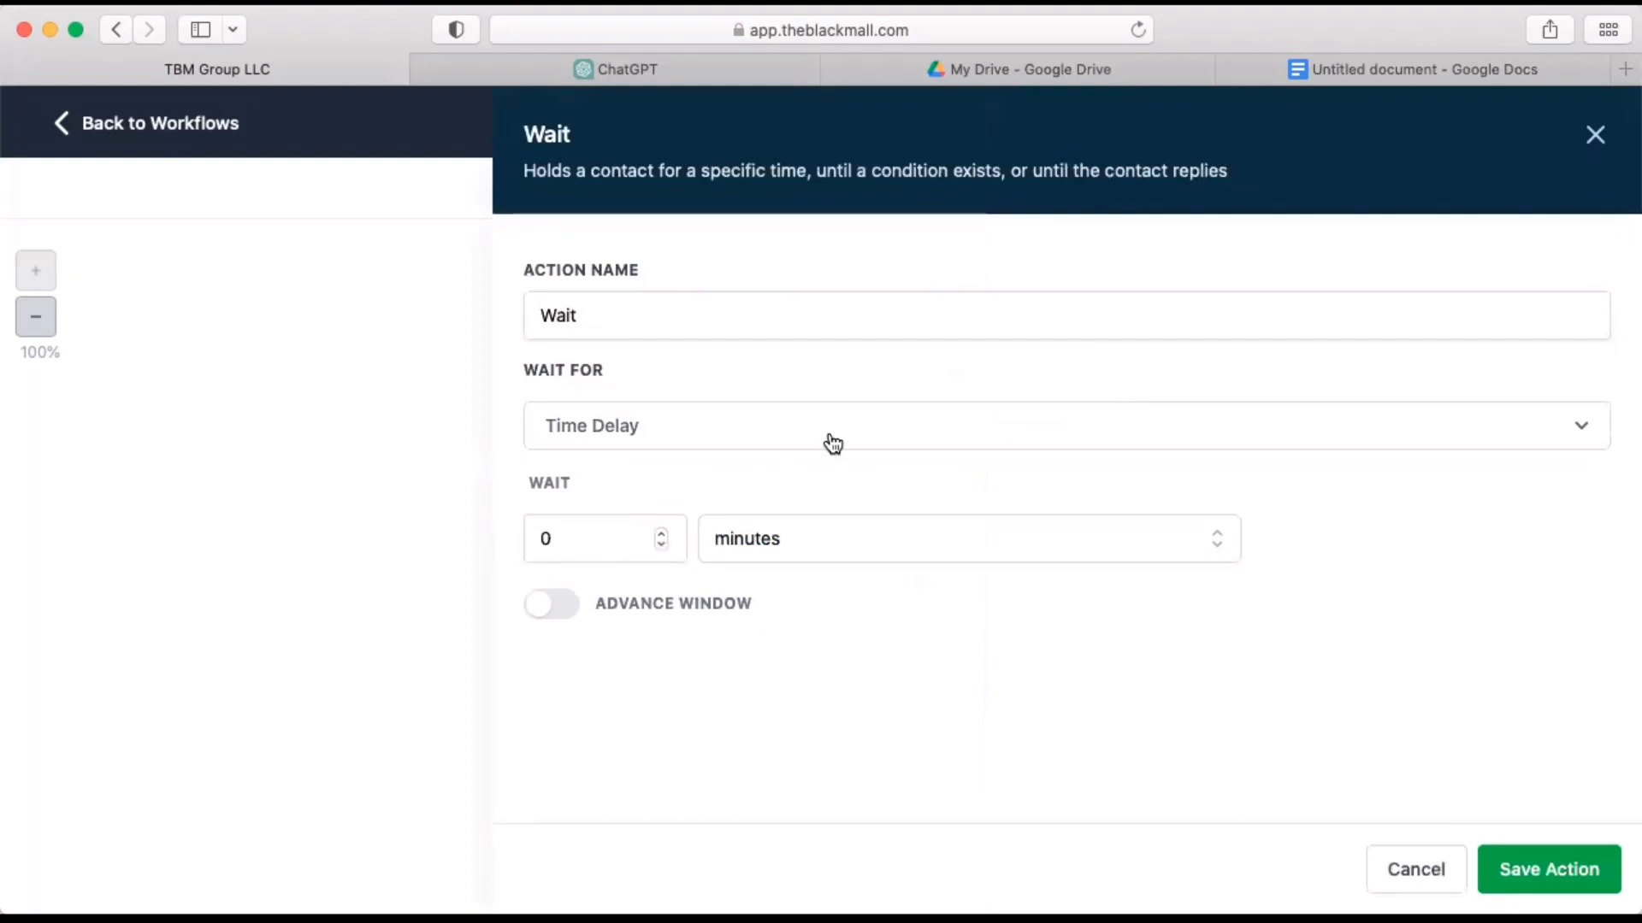
pyautogui.click(662, 533)
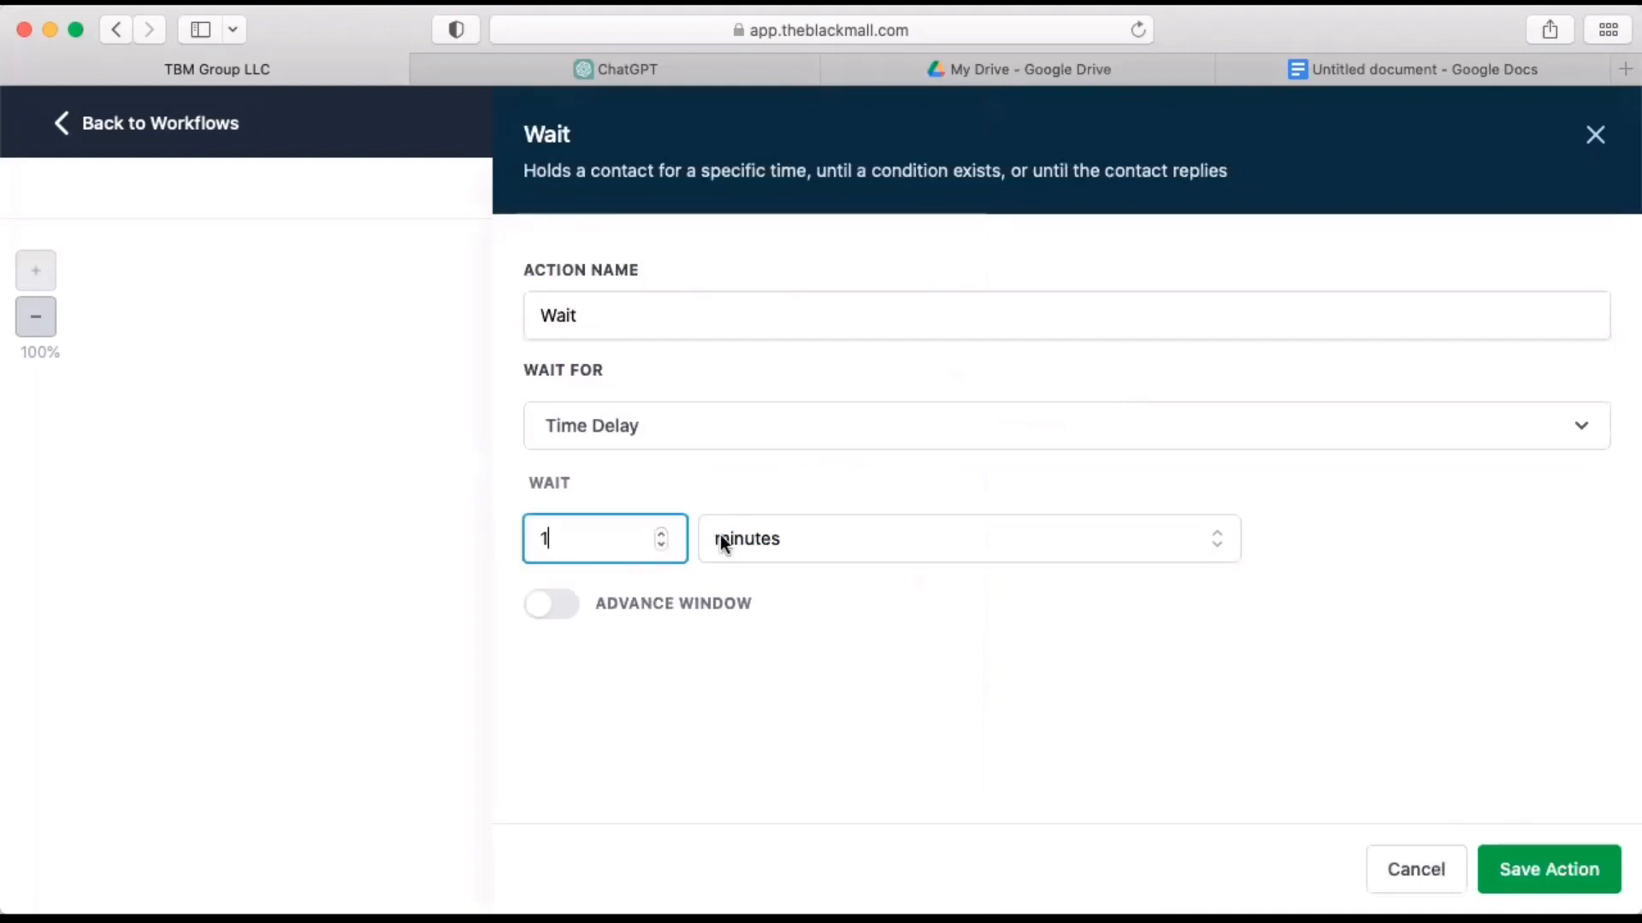
pyautogui.click(802, 537)
pyautogui.click(741, 687)
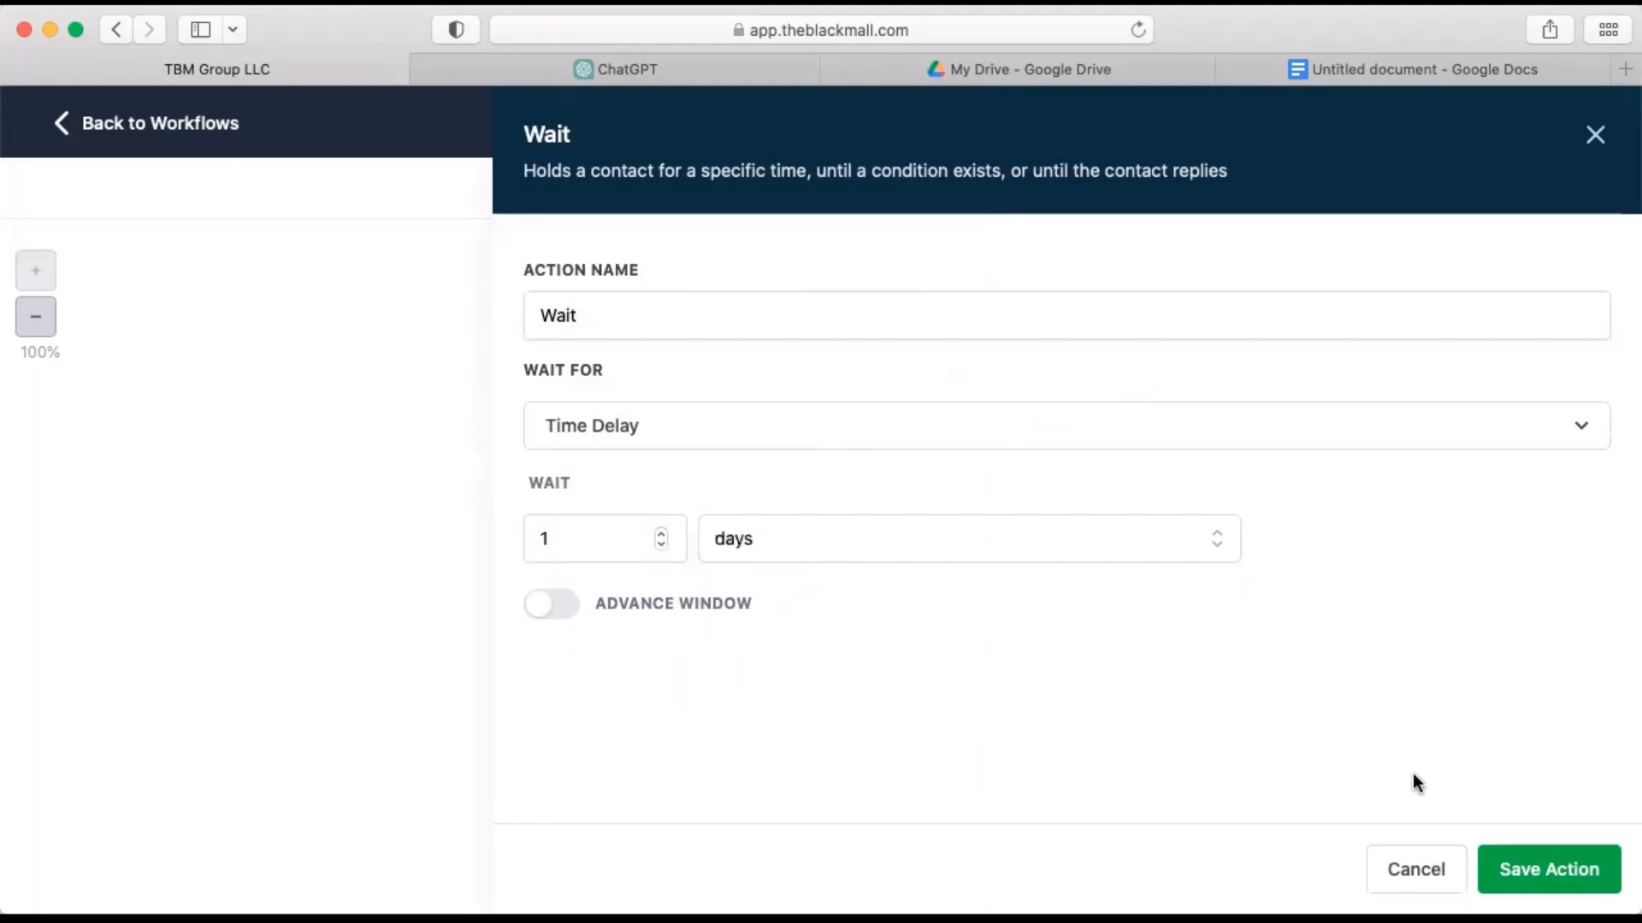
pyautogui.click(1537, 883)
# Start a new action after the Wait step and copy the SMS 1 text from the Google Docs document.
pyautogui.scroll(-3, 1054, 742)
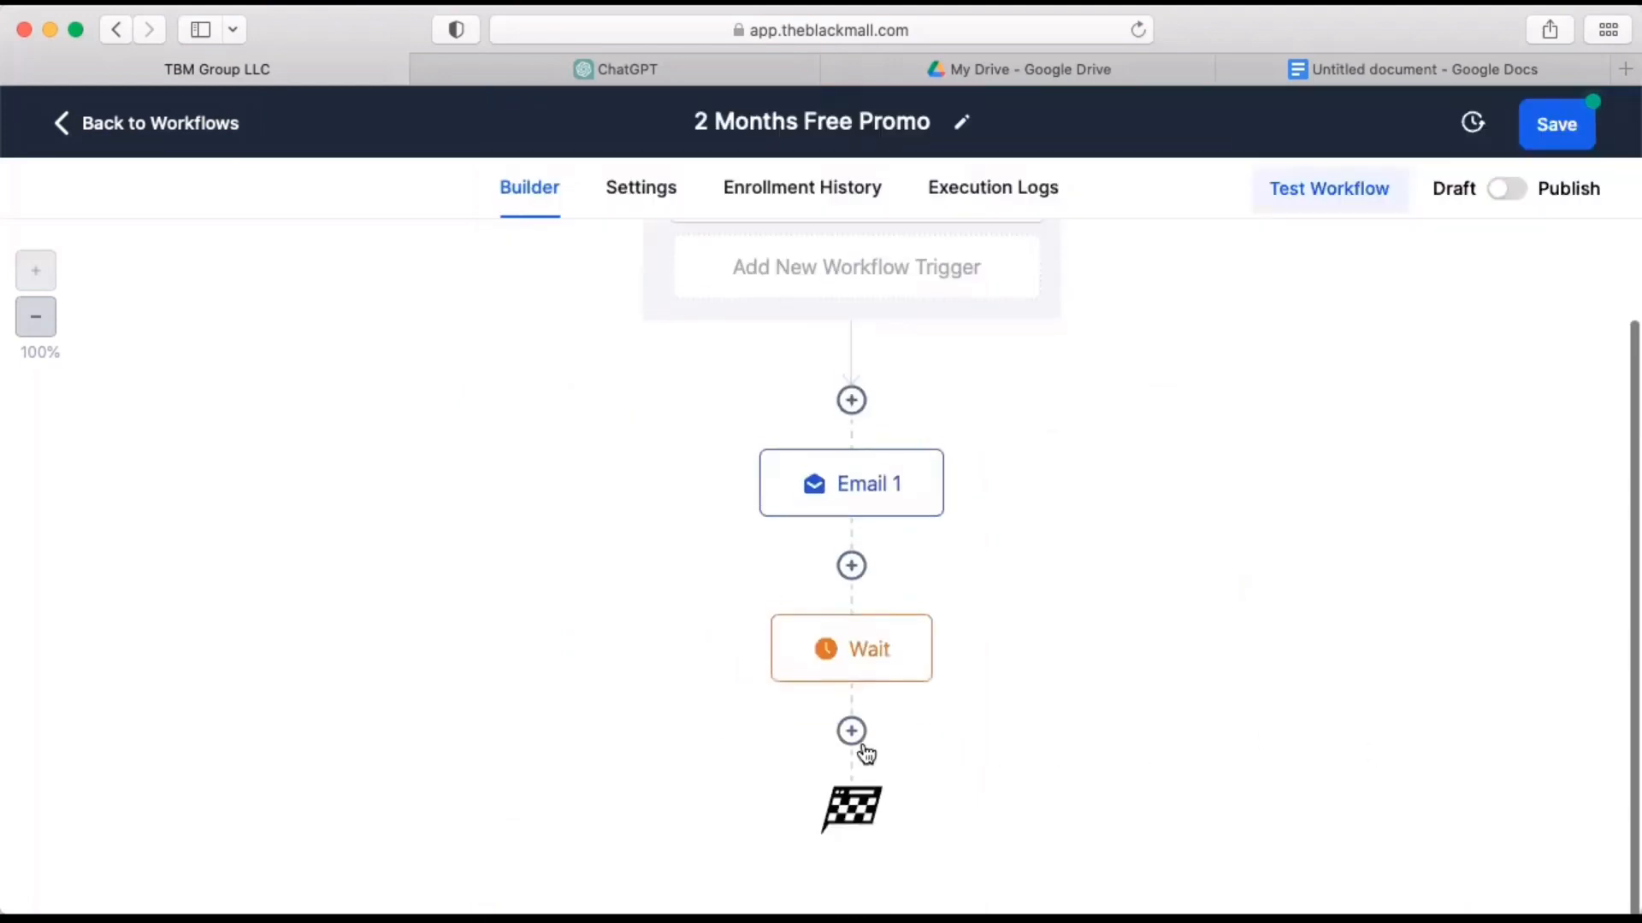
pyautogui.click(851, 734)
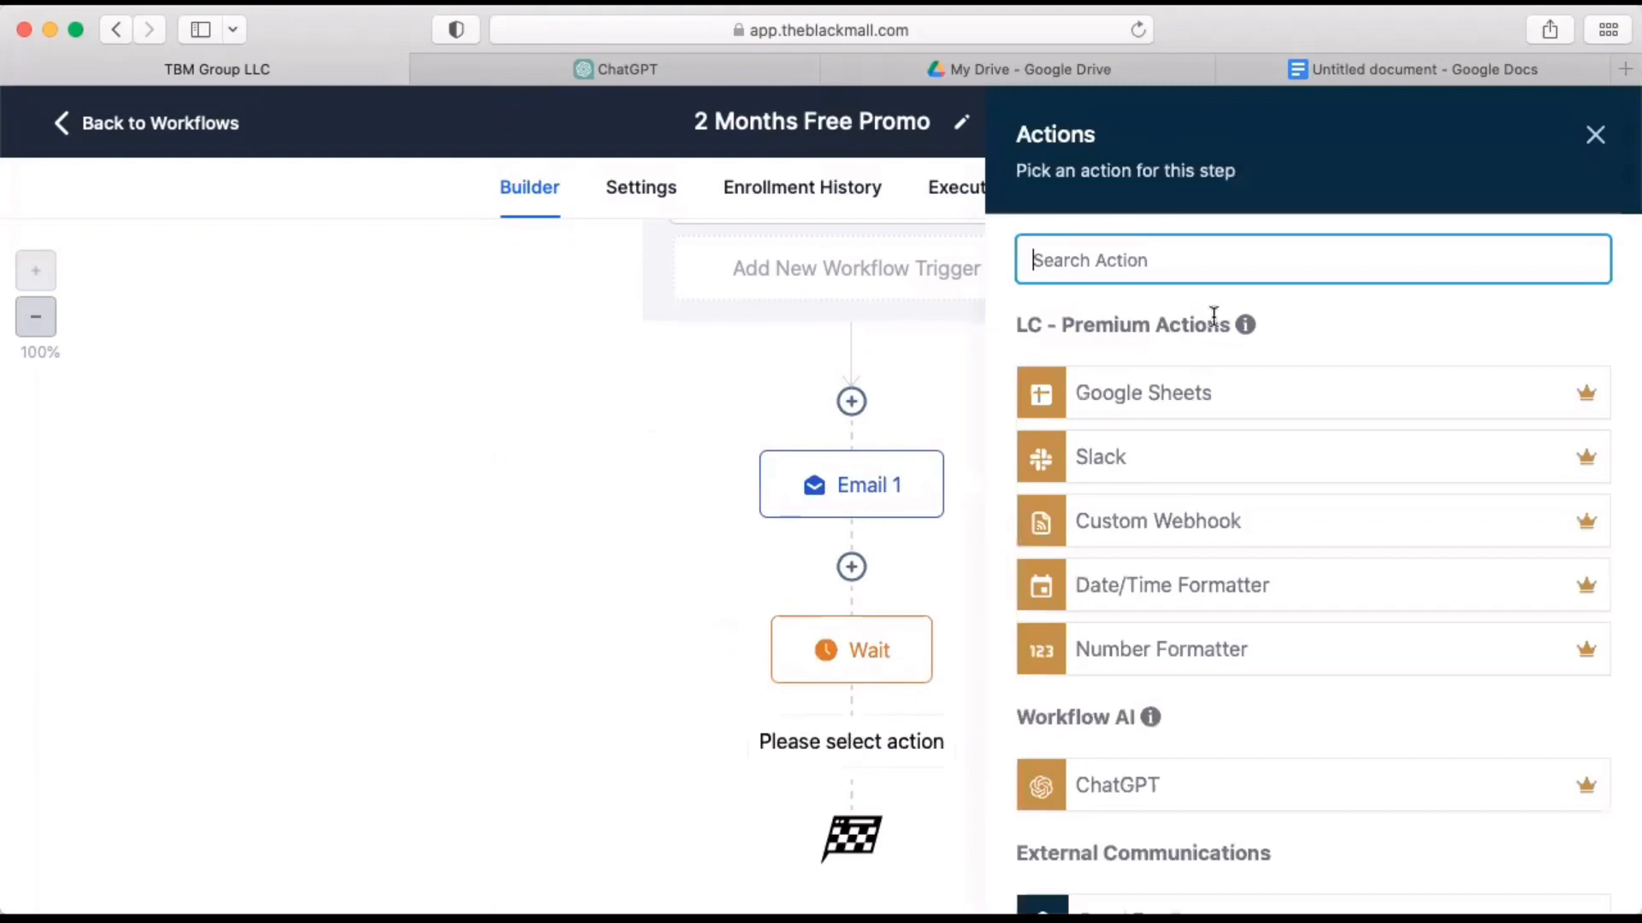
pyautogui.click(1505, 70)
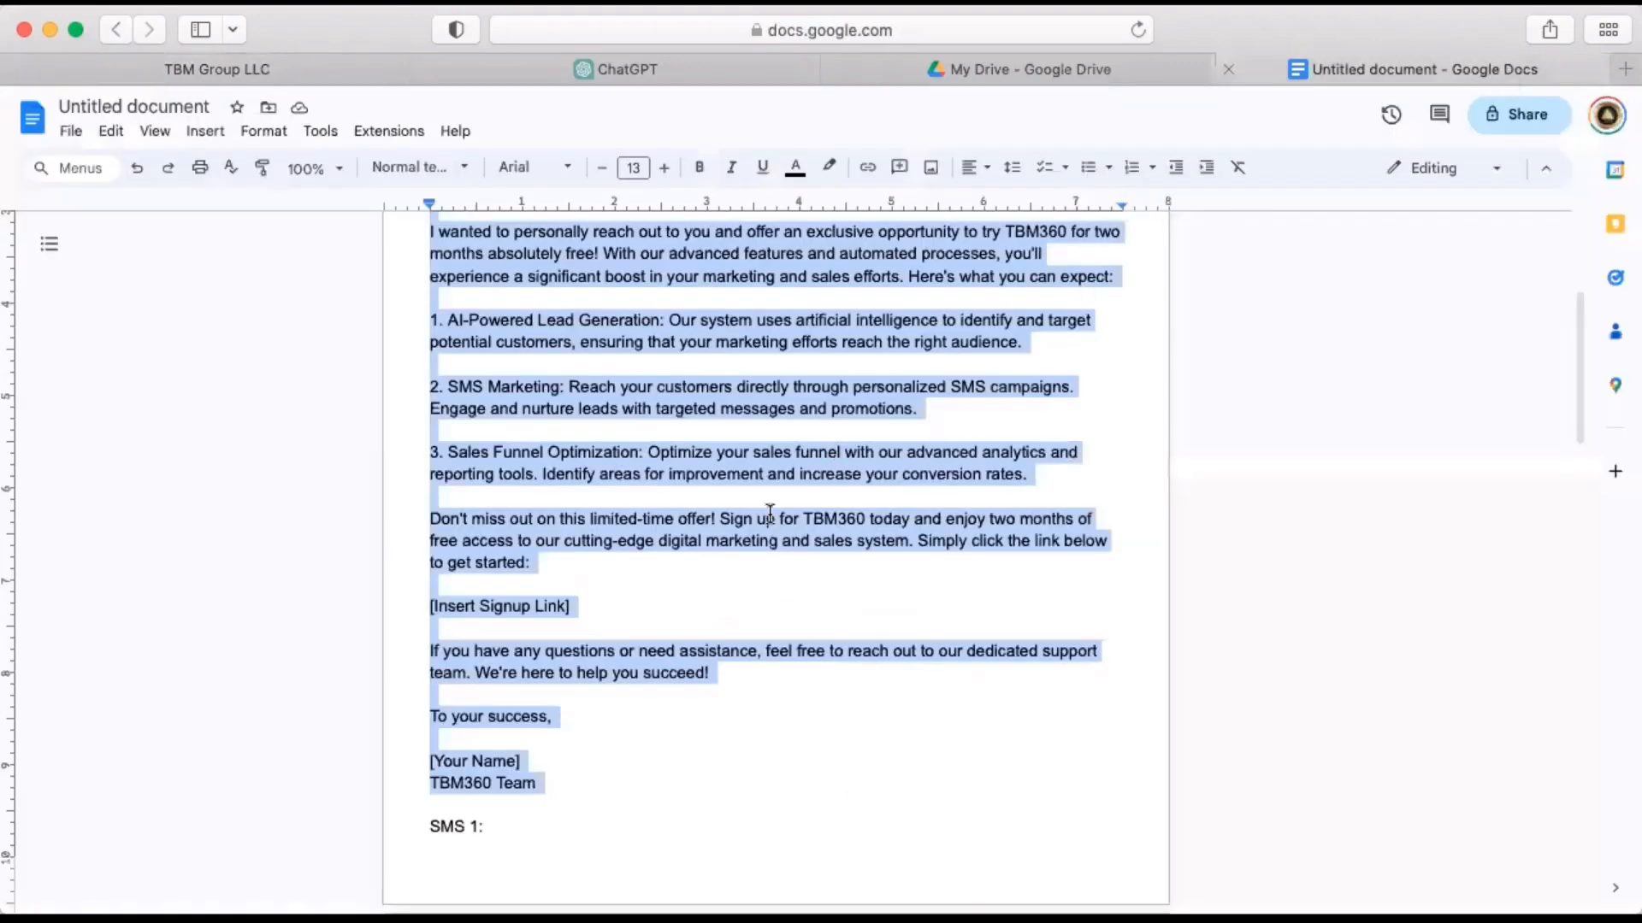
pyautogui.scroll(-5, 770, 513)
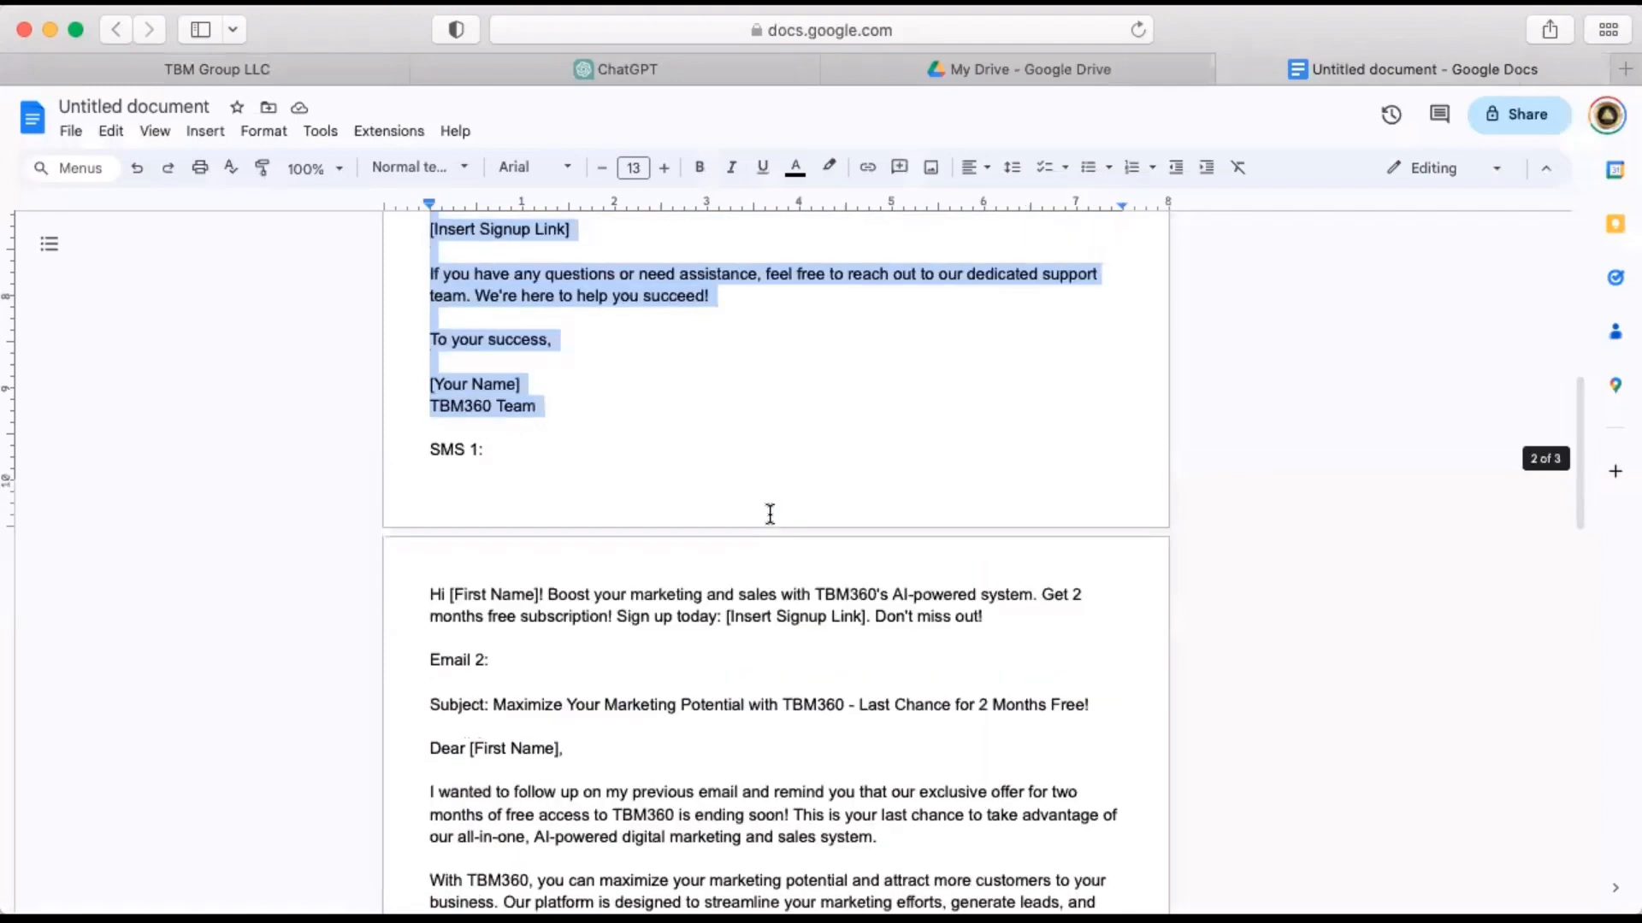
pyautogui.click(446, 455)
pyautogui.scroll(-1, 587, 487)
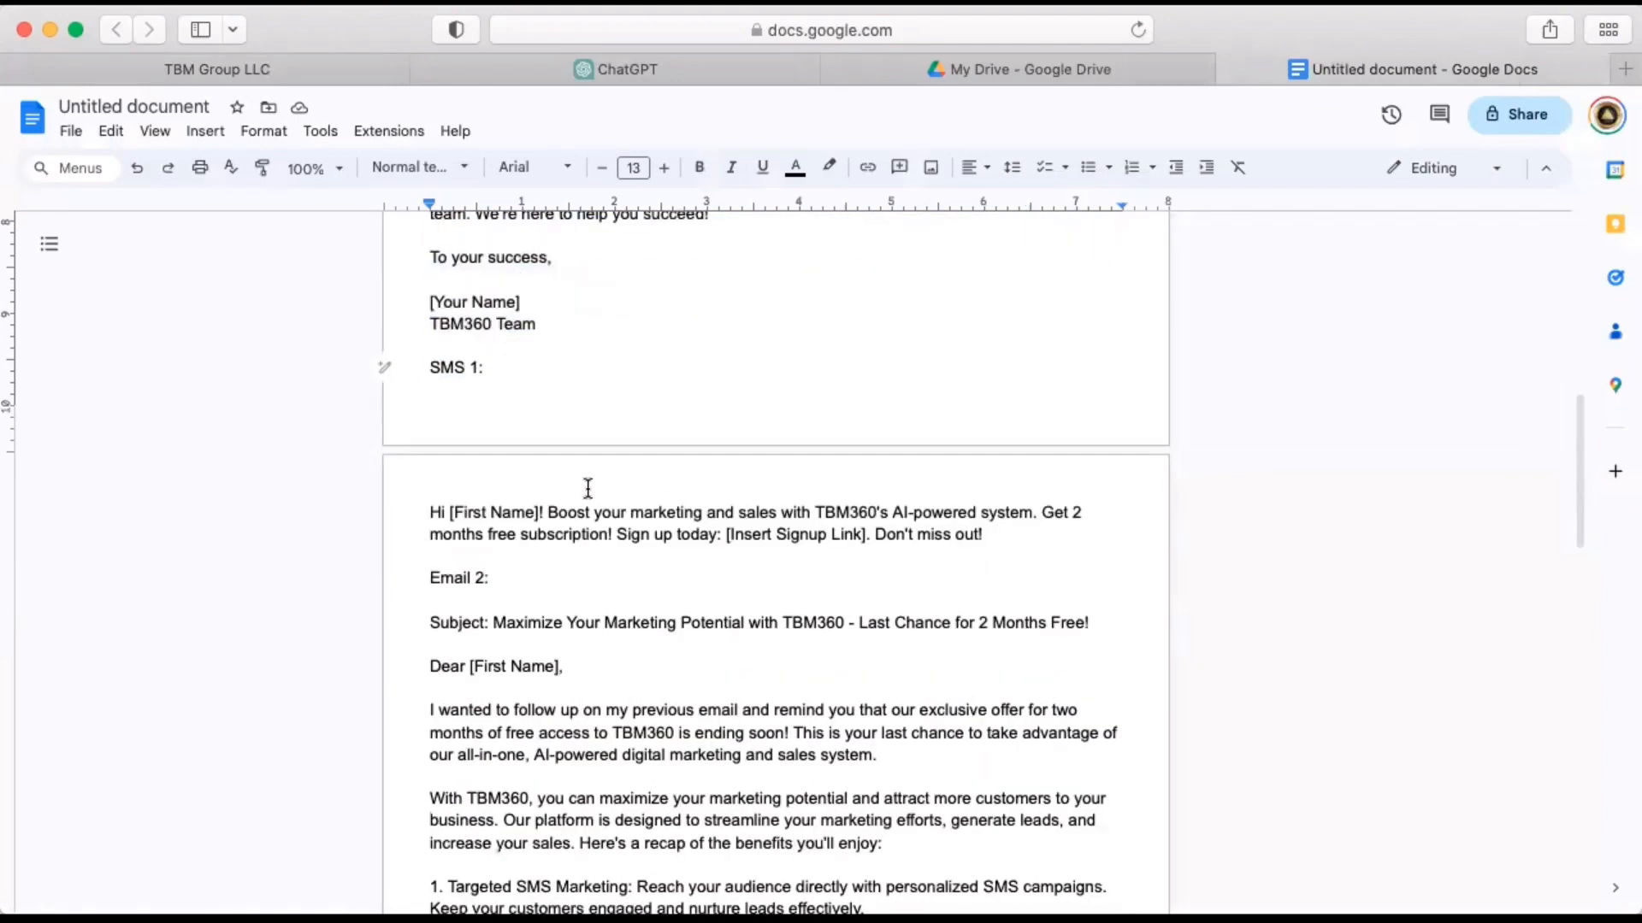
pyautogui.click(416, 505)
pyautogui.moveTo(642, 506); pyautogui.dragTo(1062, 525)
pyautogui.press('super+c')
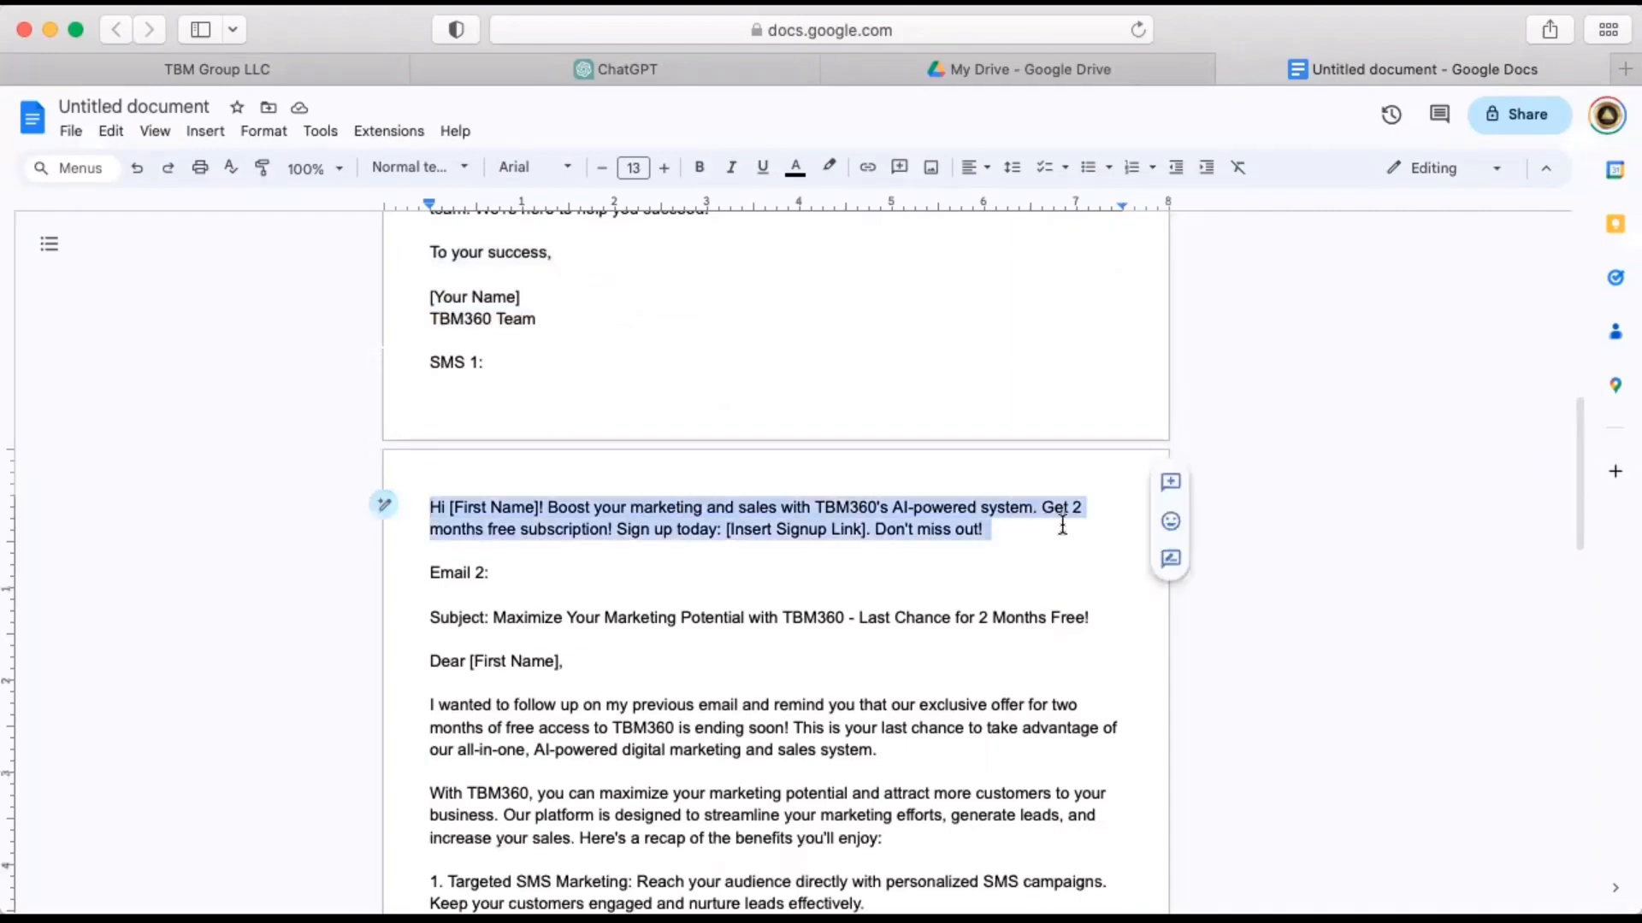
# Back in the 2 Months Free Promo workflow, choose Send SMS as the new action and paste the copied text into its message.
pyautogui.click(280, 69)
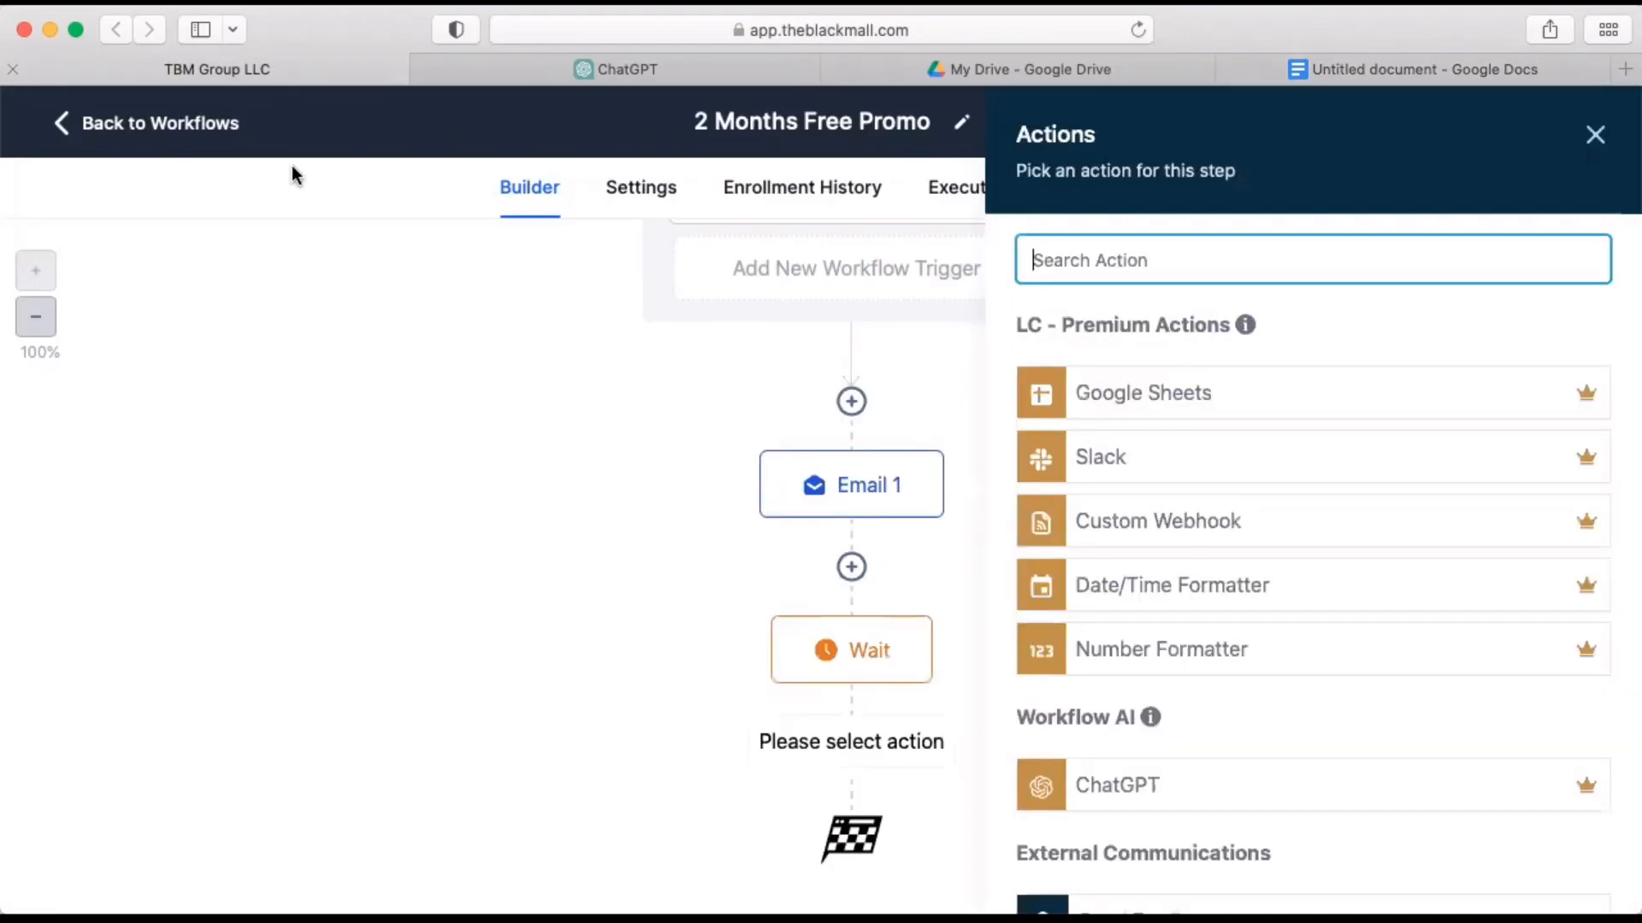
pyautogui.write('sms')
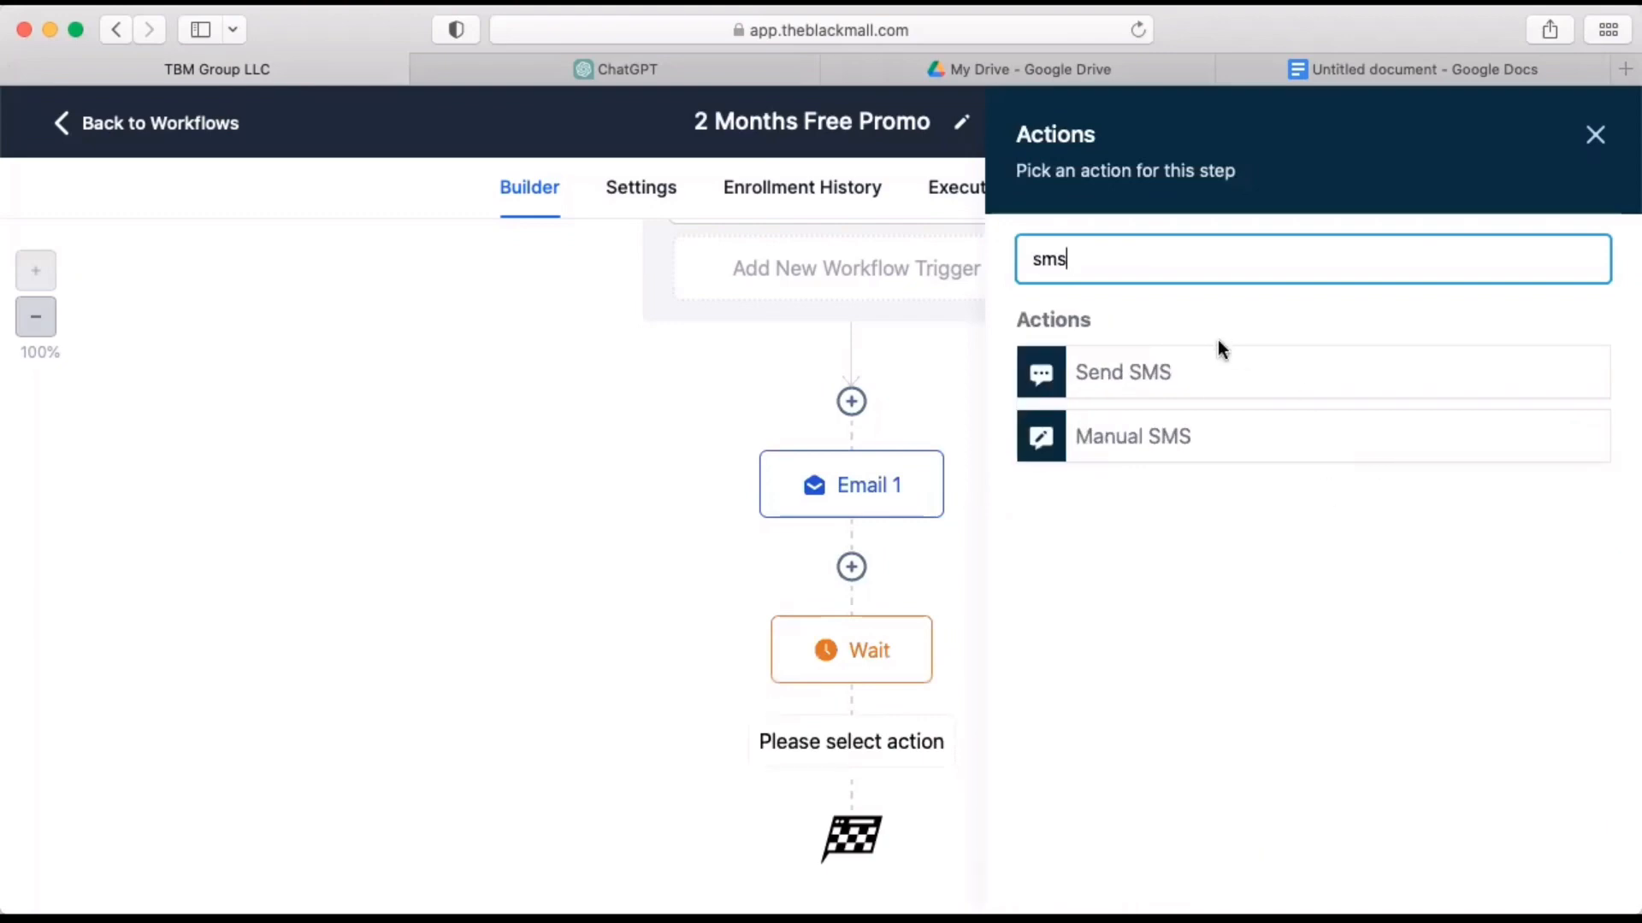
pyautogui.click(1146, 376)
pyautogui.scroll(-1, 1293, 599)
pyautogui.click(1177, 577)
pyautogui.press('super+v')
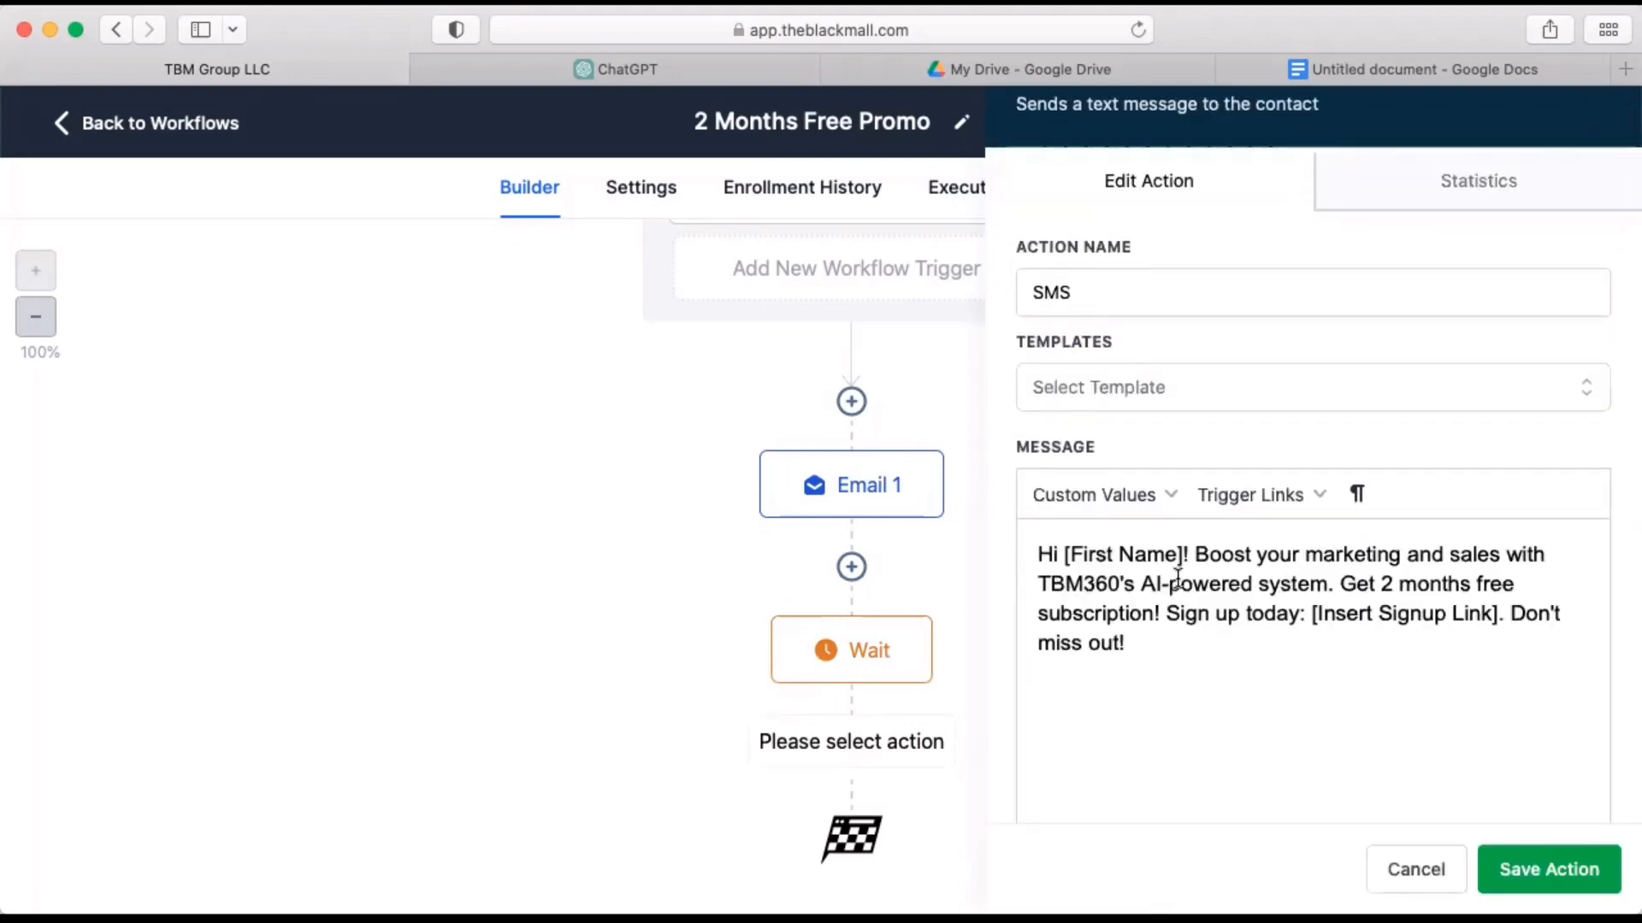
# Replace the "[First Name]" placeholder in the SMS message with the contact's First Name custom value.
pyautogui.moveTo(1182, 551); pyautogui.dragTo(1065, 552)
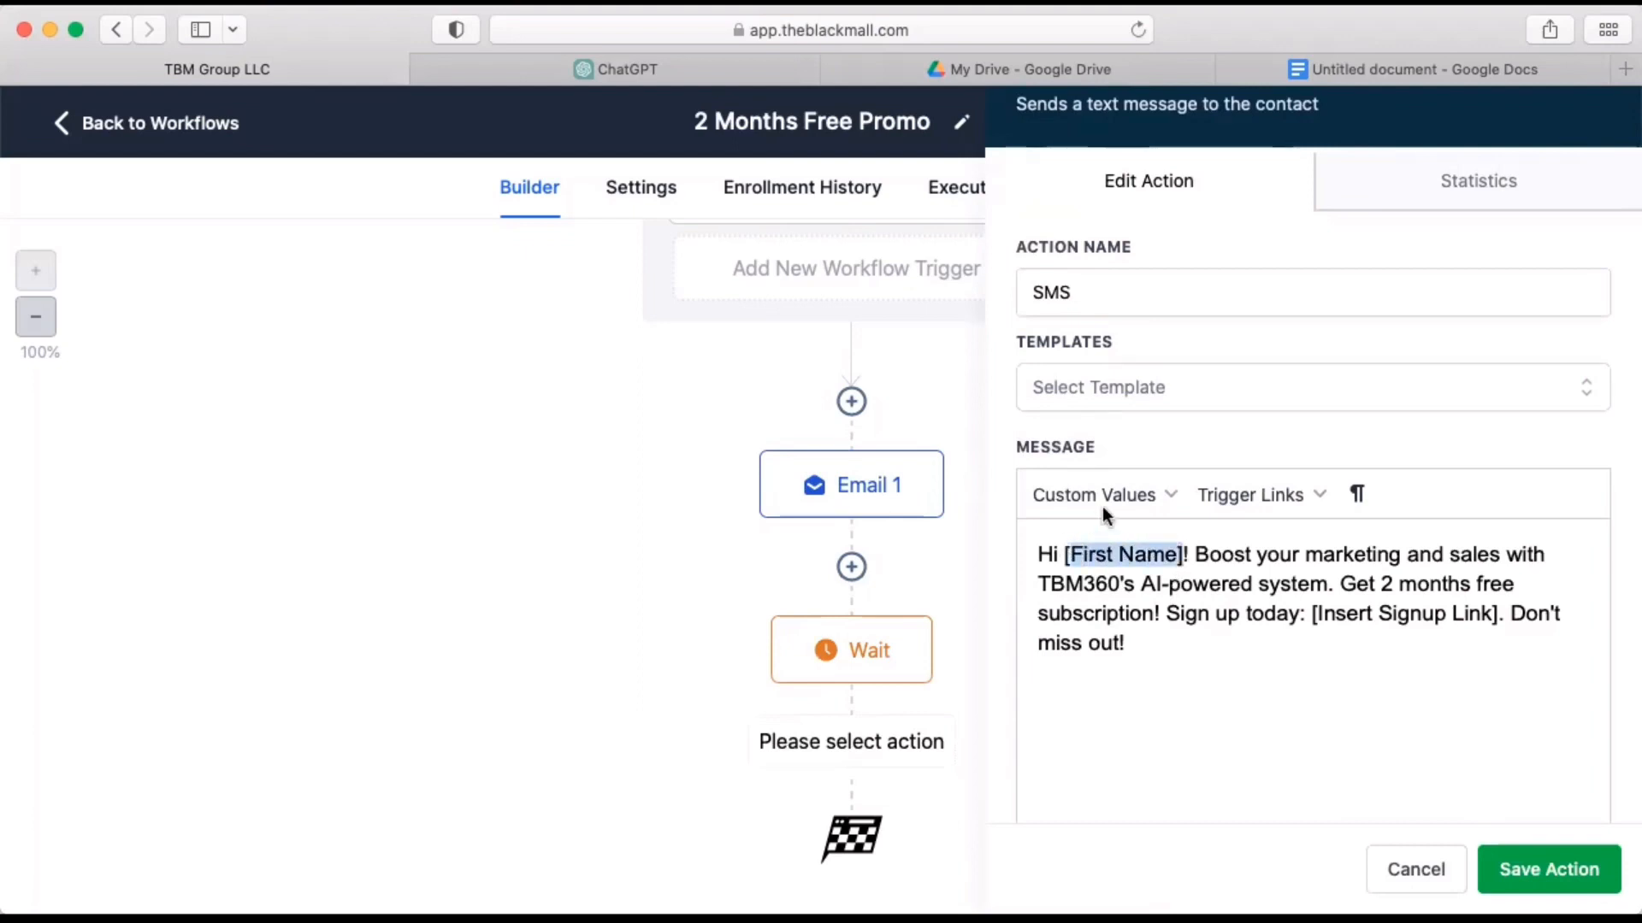
pyautogui.moveTo(1184, 554); pyautogui.dragTo(1063, 558)
pyautogui.click(1148, 492)
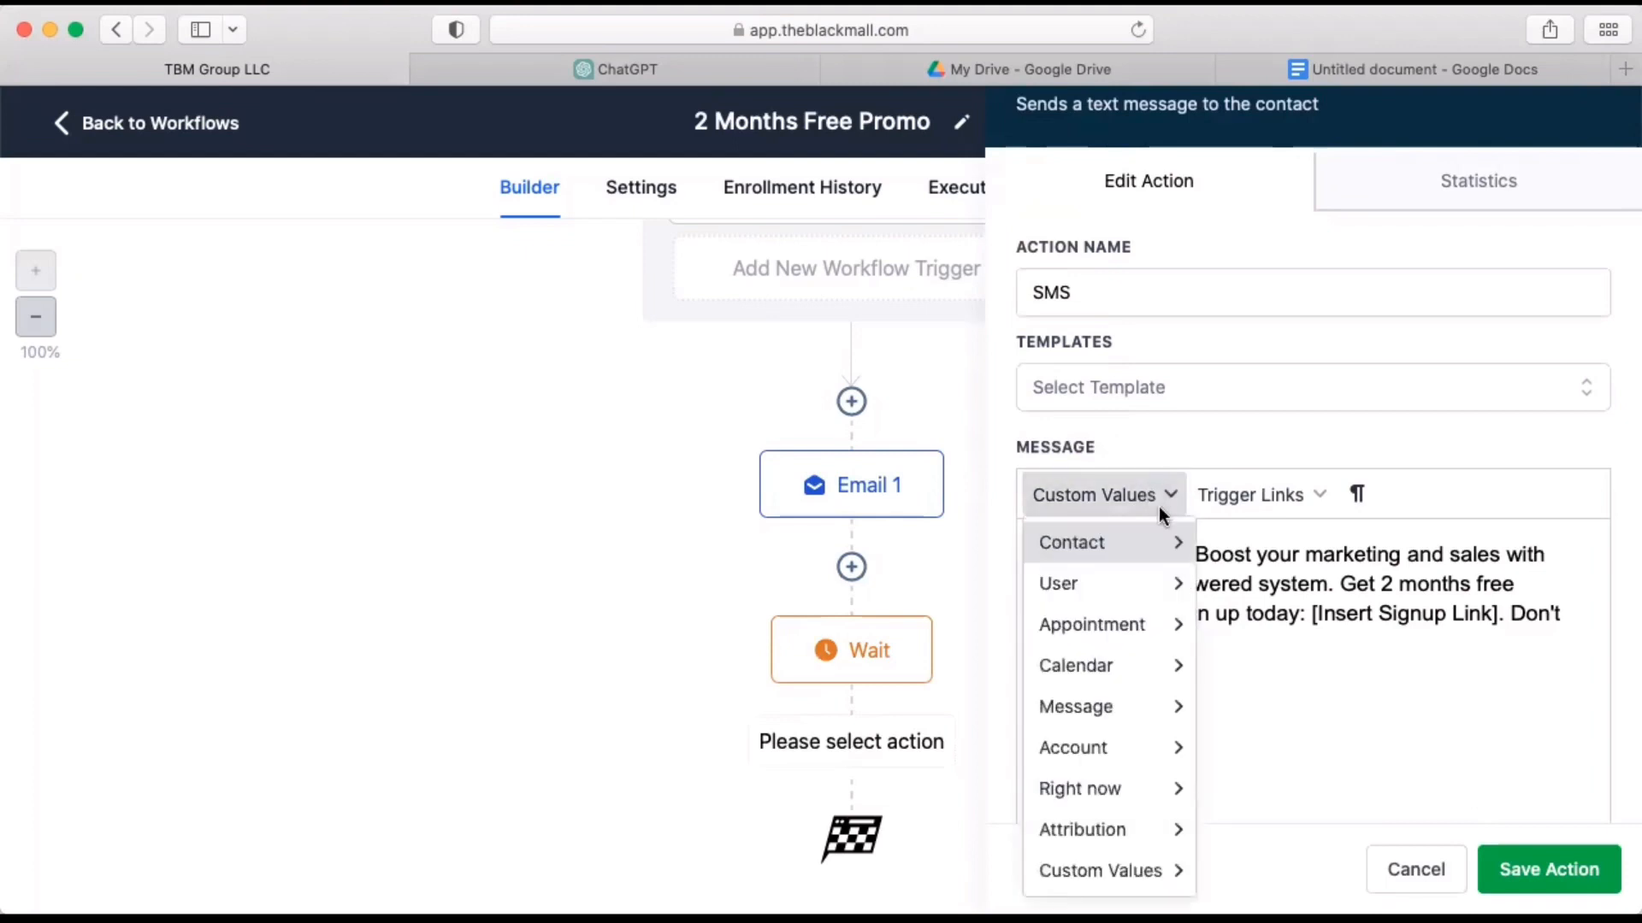
pyautogui.moveTo(1159, 543)
pyautogui.click(1256, 153)
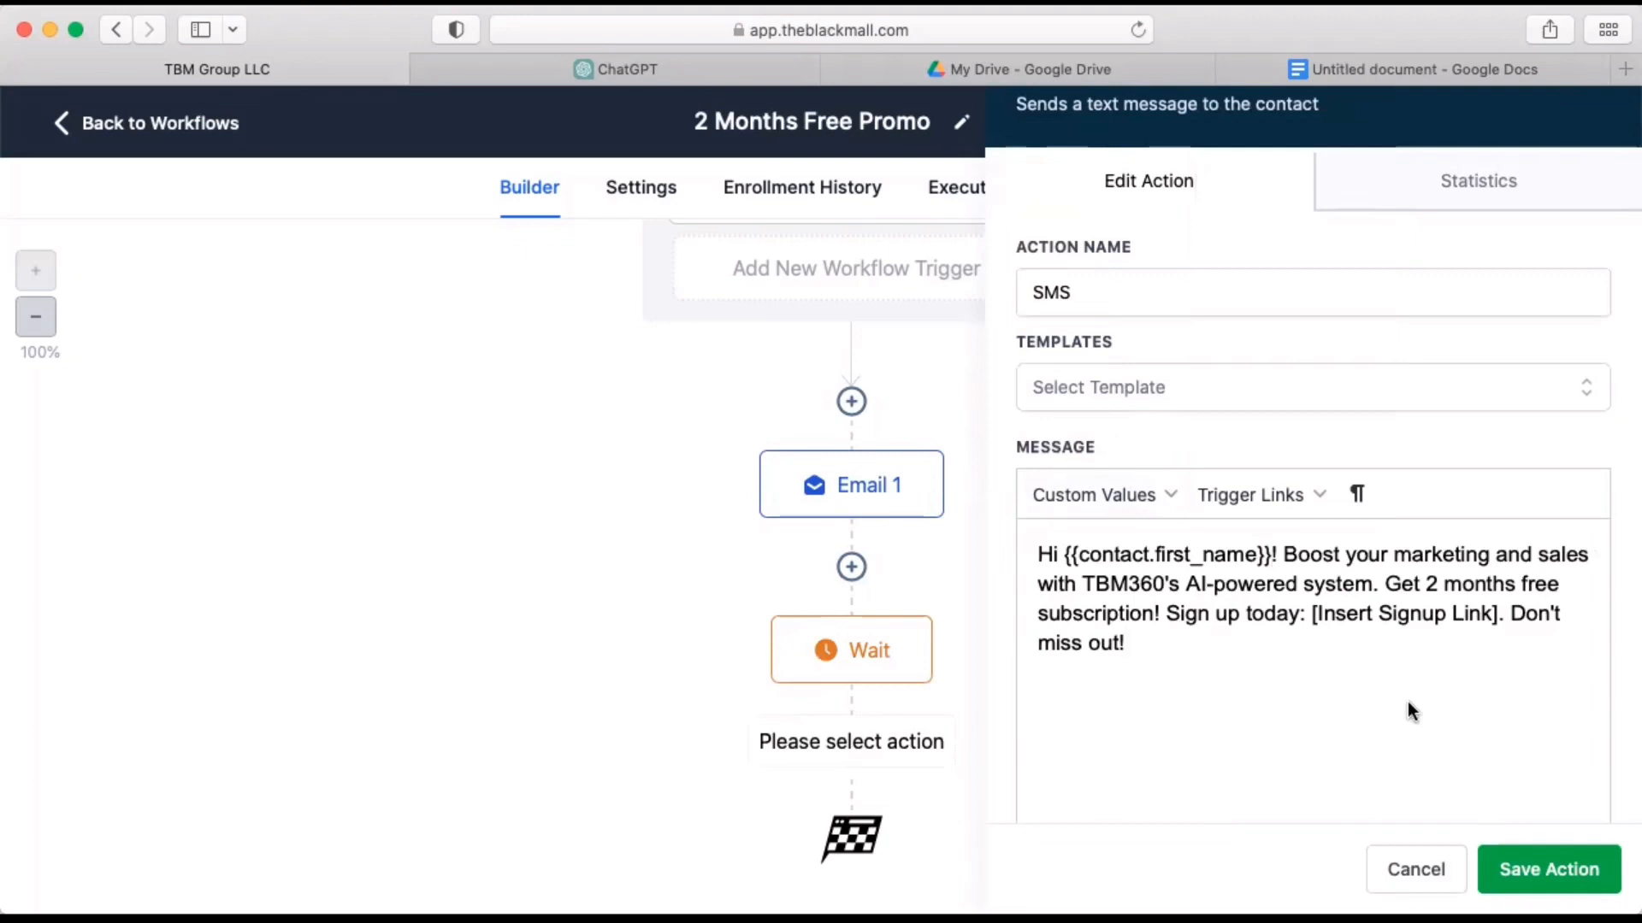
pyautogui.moveTo(1500, 613); pyautogui.dragTo(1313, 613)
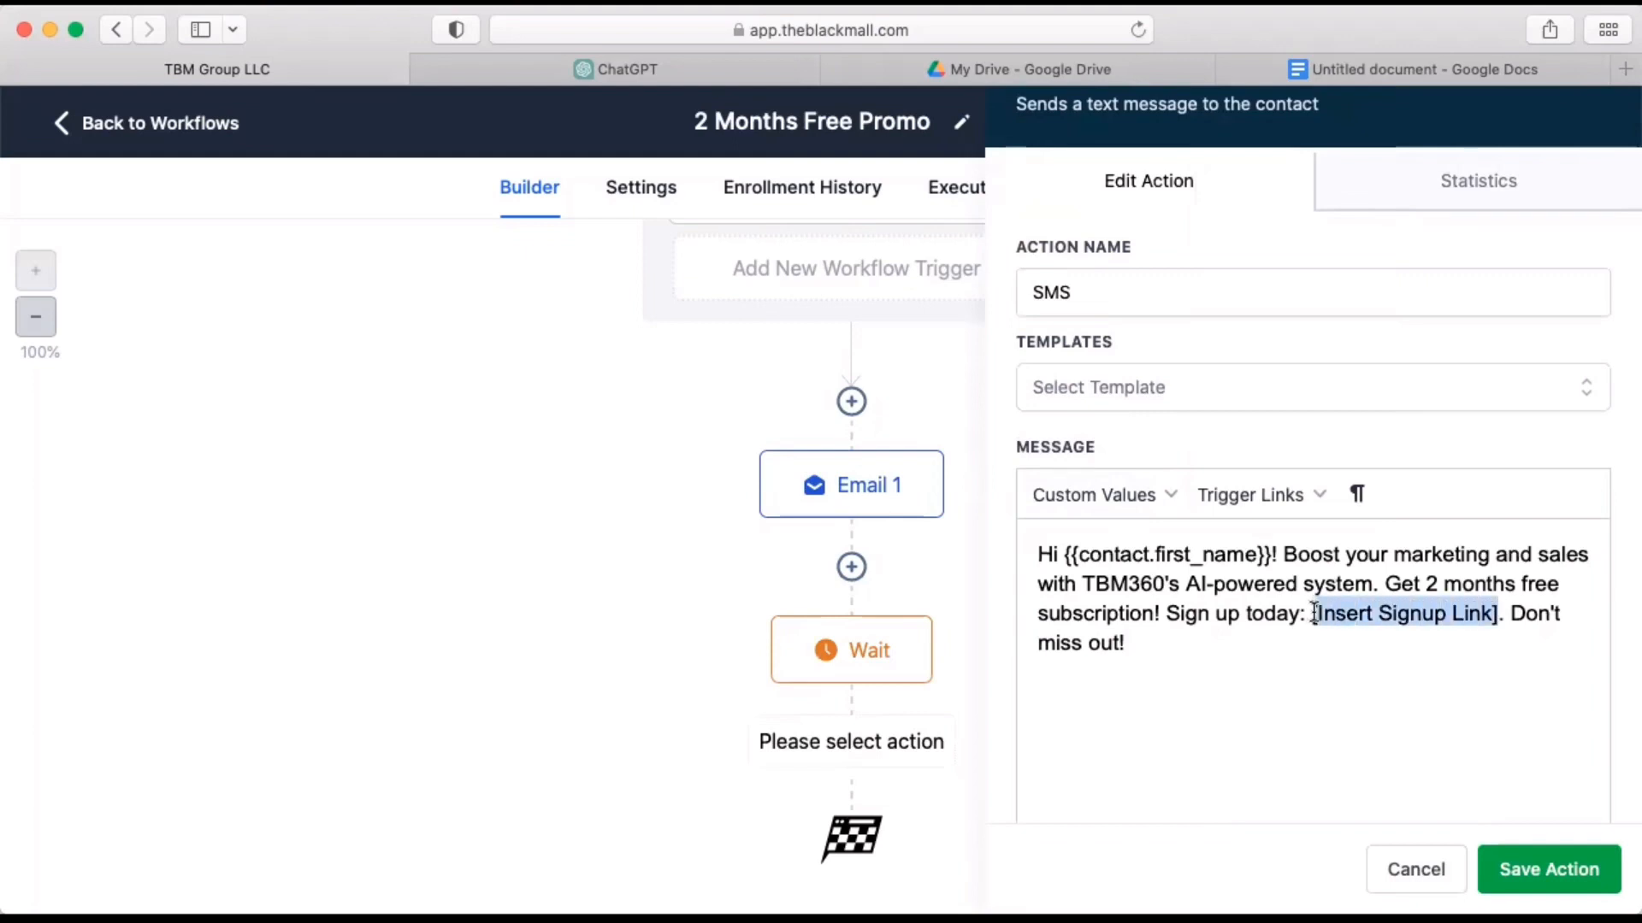
pyautogui.write('htp')
pyautogui.press('BackSpace')
pyautogui.write('tps://theblackmall.com/s')
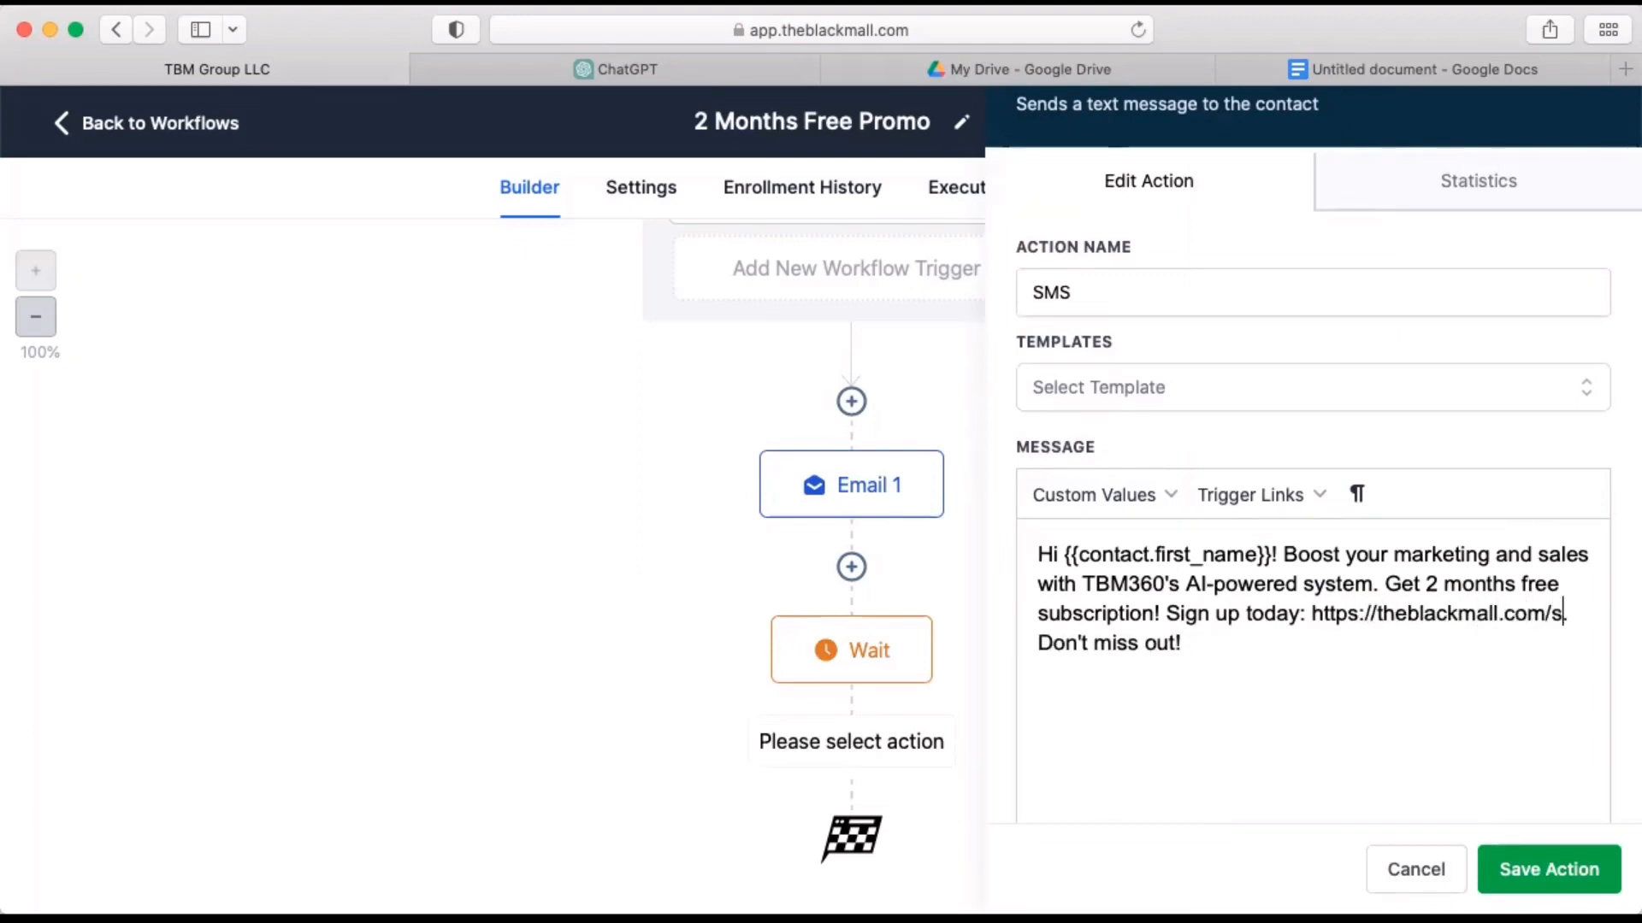
pyautogui.write("ignup. Don't miss out!")
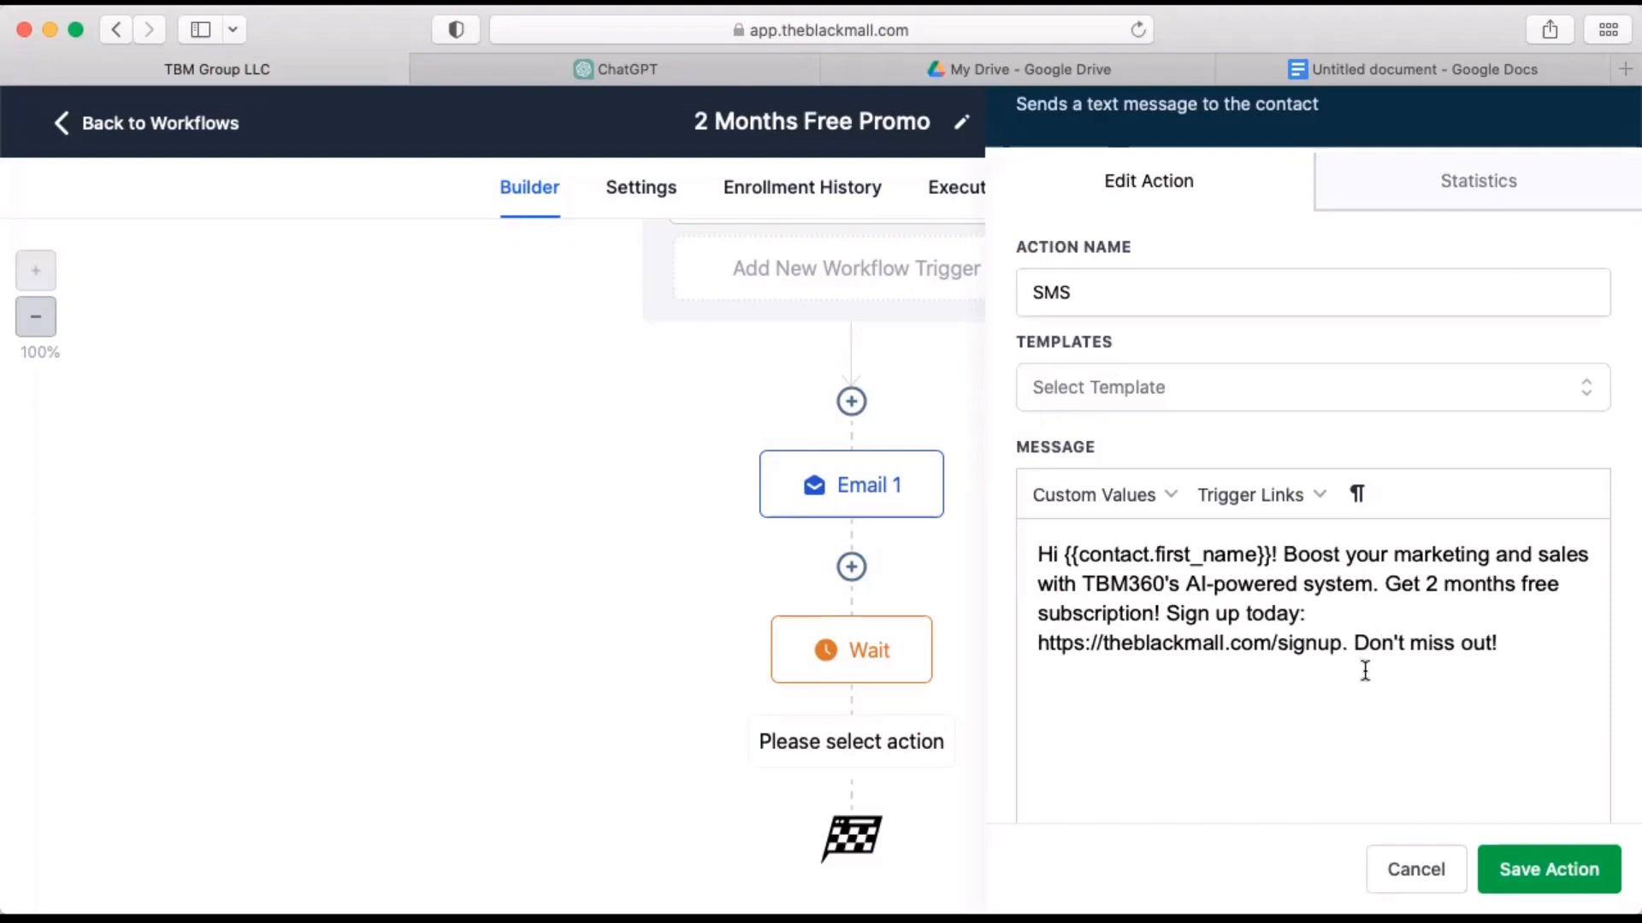
pyautogui.click(1371, 719)
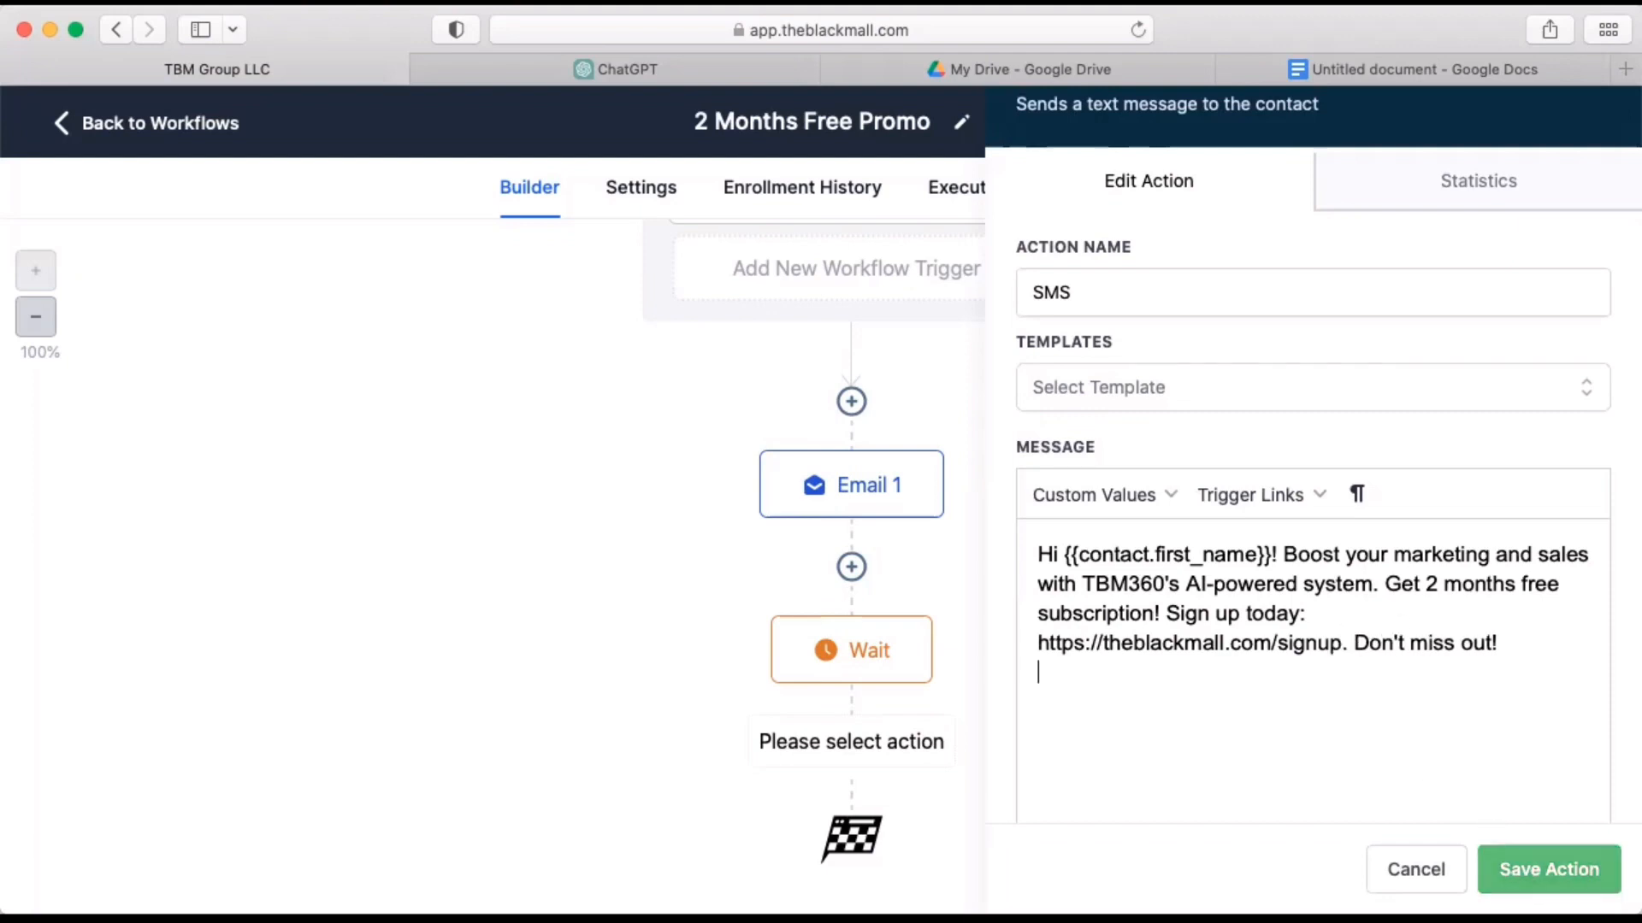
pyautogui.click(1492, 868)
pyautogui.scroll(-3, 1074, 783)
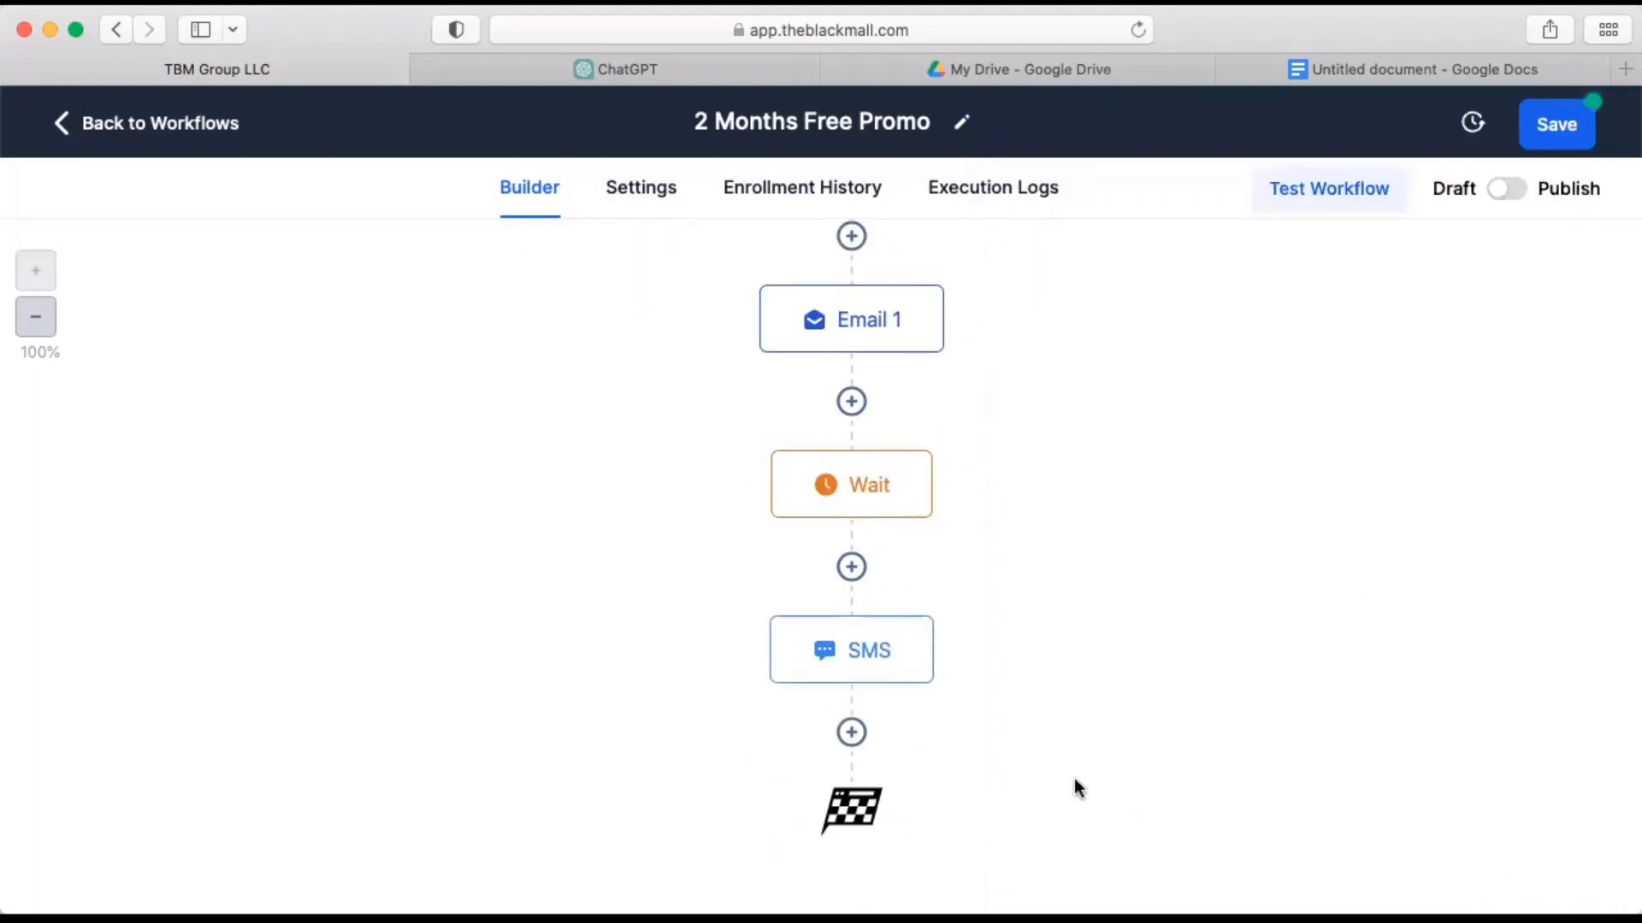
pyautogui.click(851, 733)
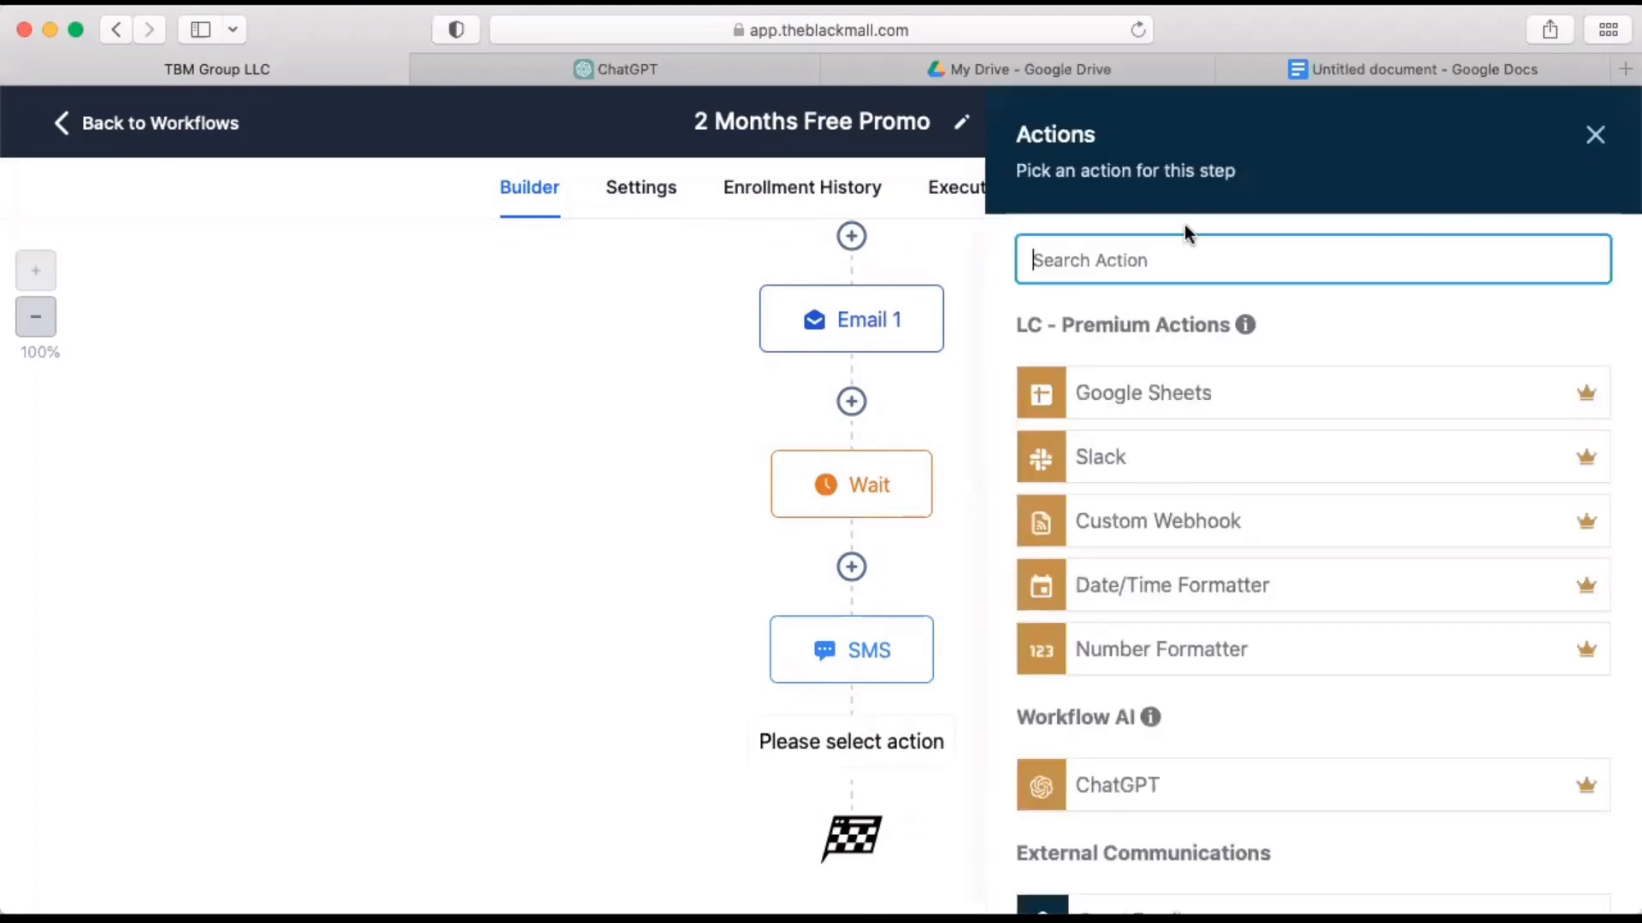
pyautogui.write('voic')
pyautogui.press('BackSpace')
pyautogui.press('BackSpace')
pyautogui.press('BackSpace')
pyautogui.press('BackSpace')
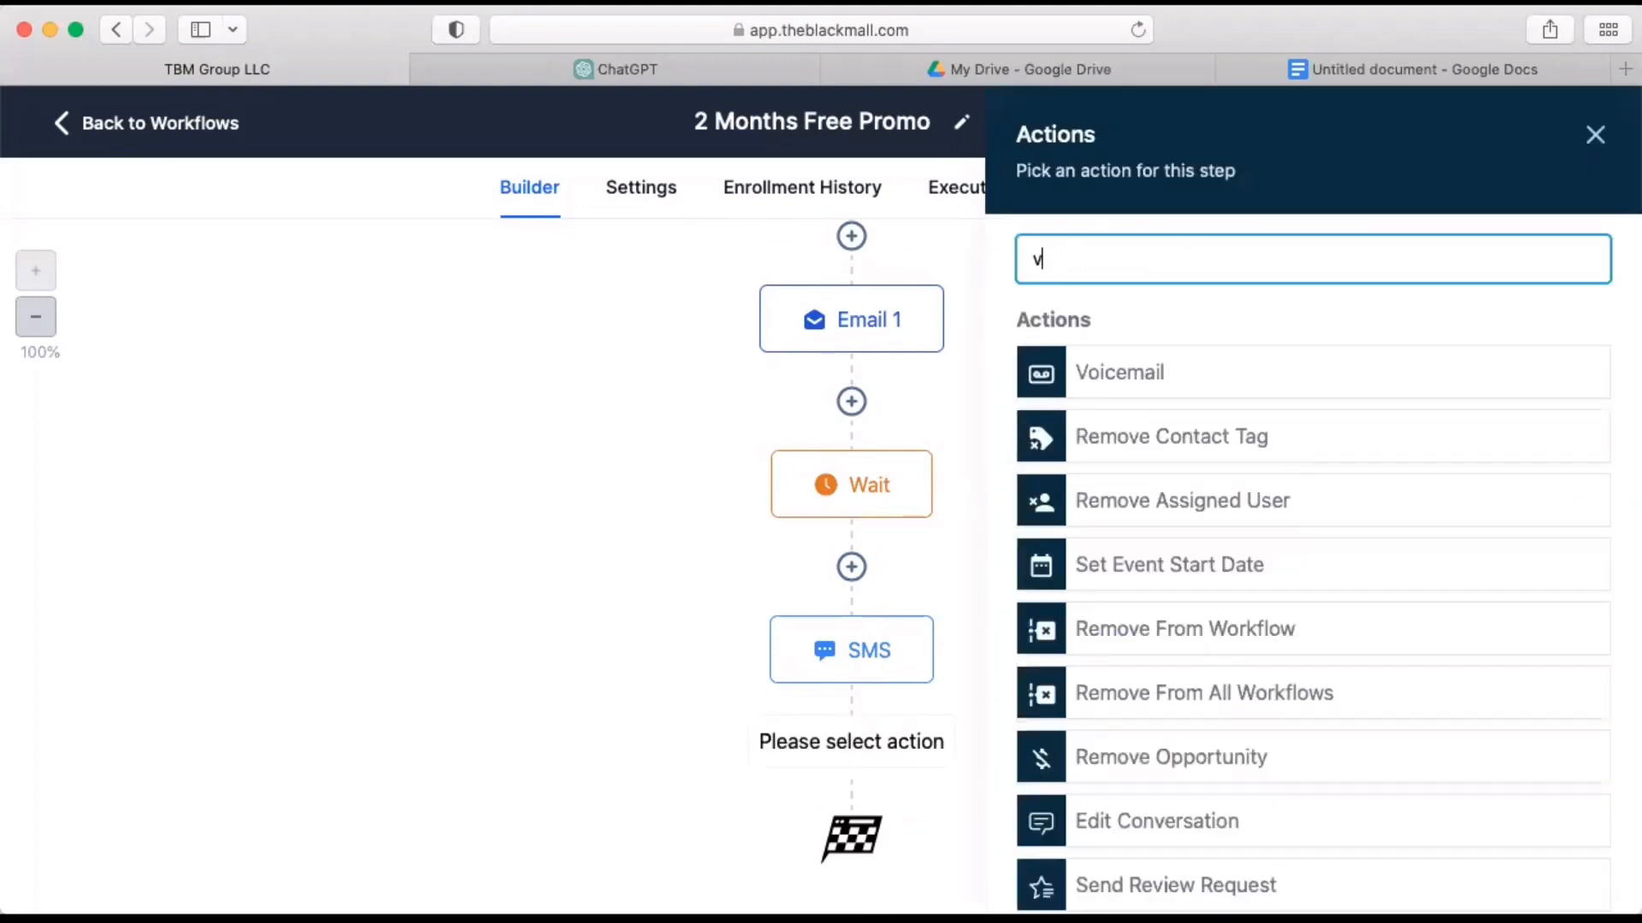
pyautogui.write('w')
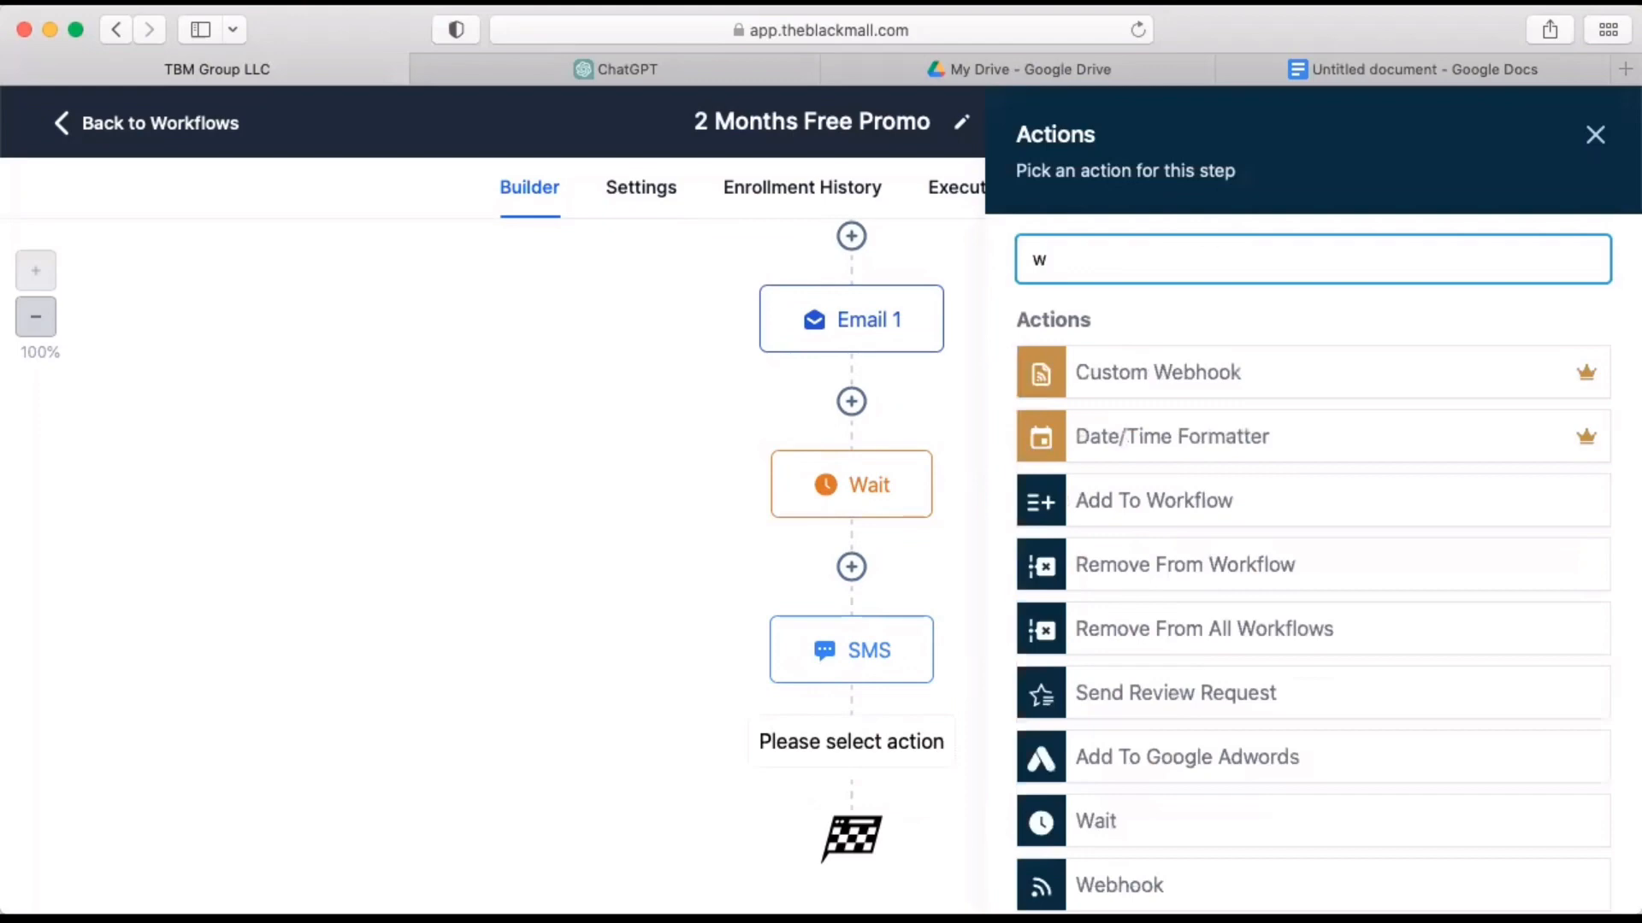
pyautogui.click(1594, 134)
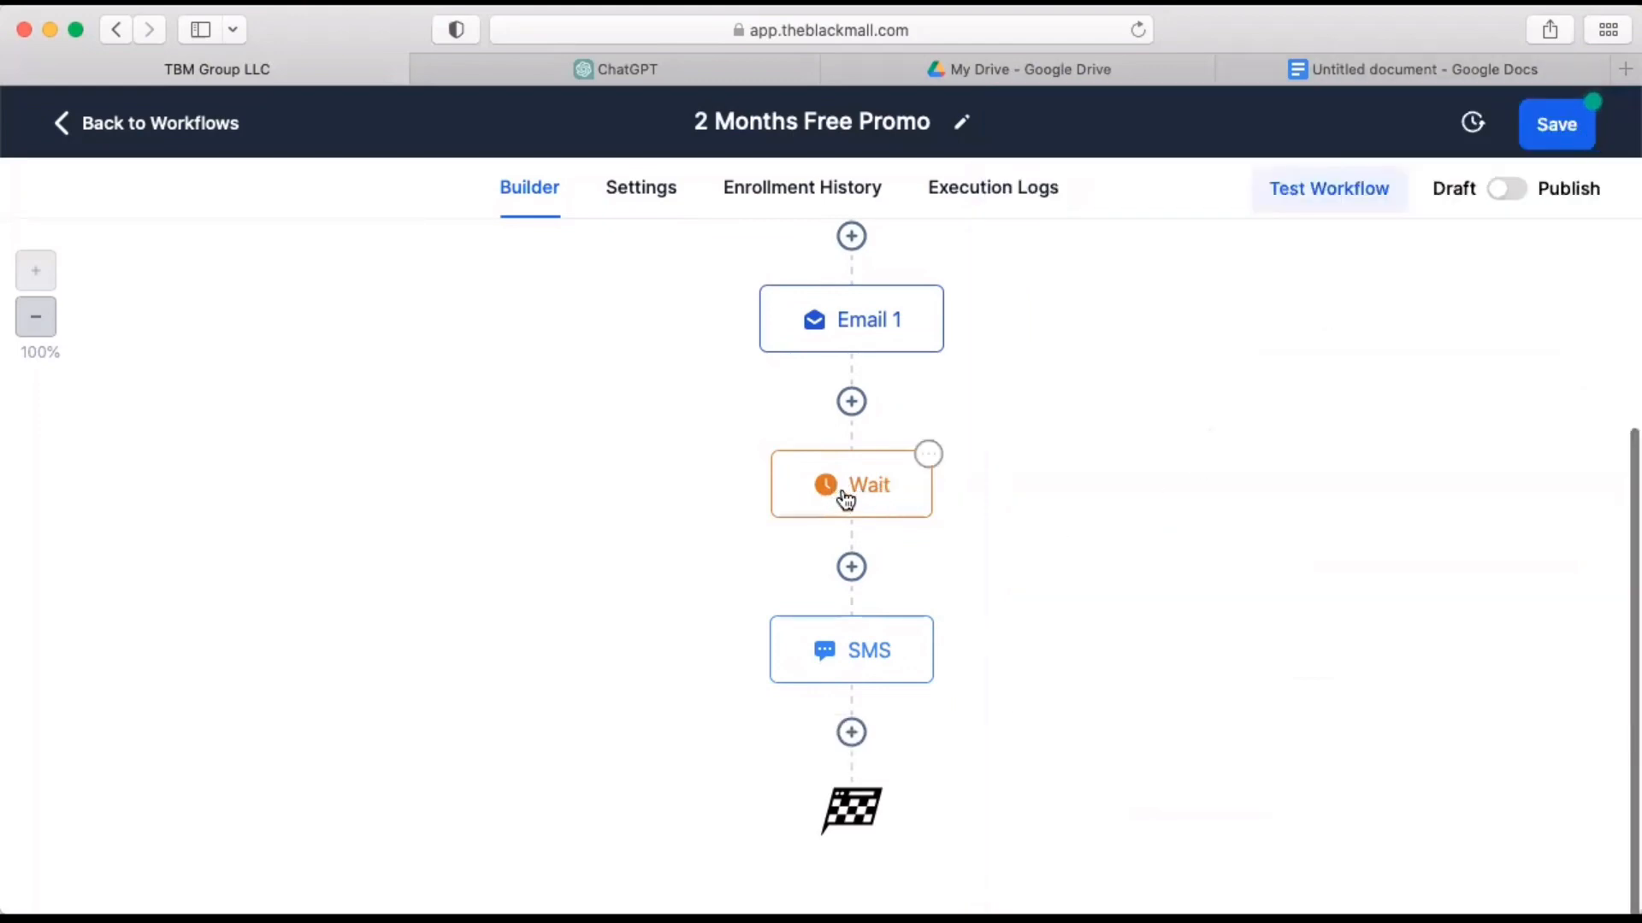
# Copy the Wait action that follows Email 1 and place the copy after the SMS action.
pyautogui.click(931, 458)
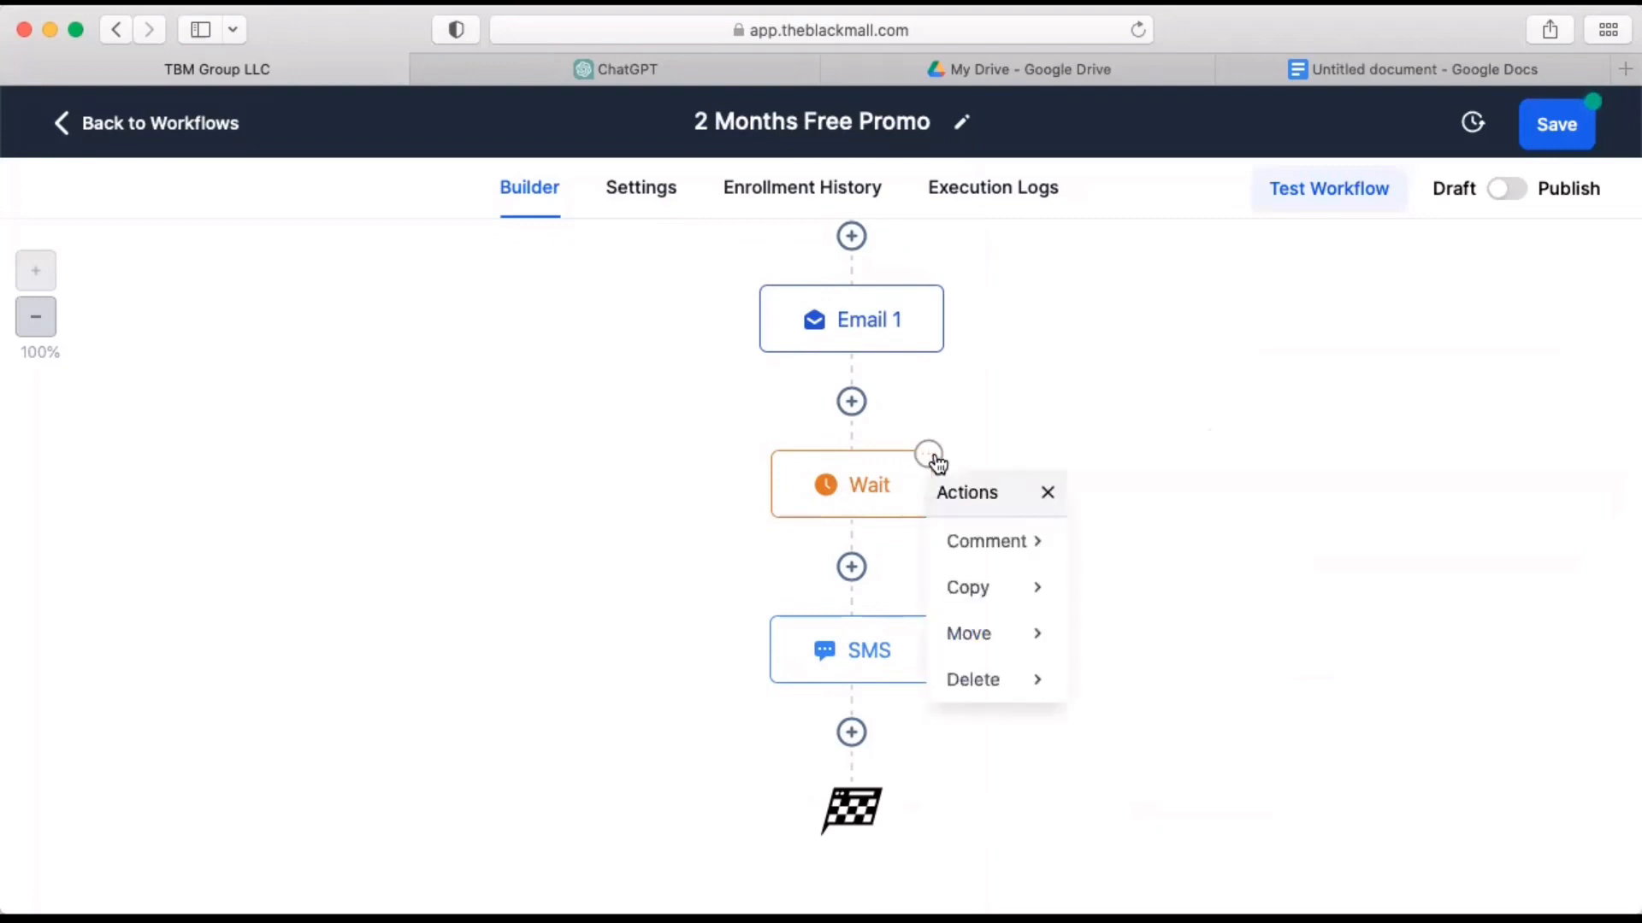
pyautogui.moveTo(1000, 589)
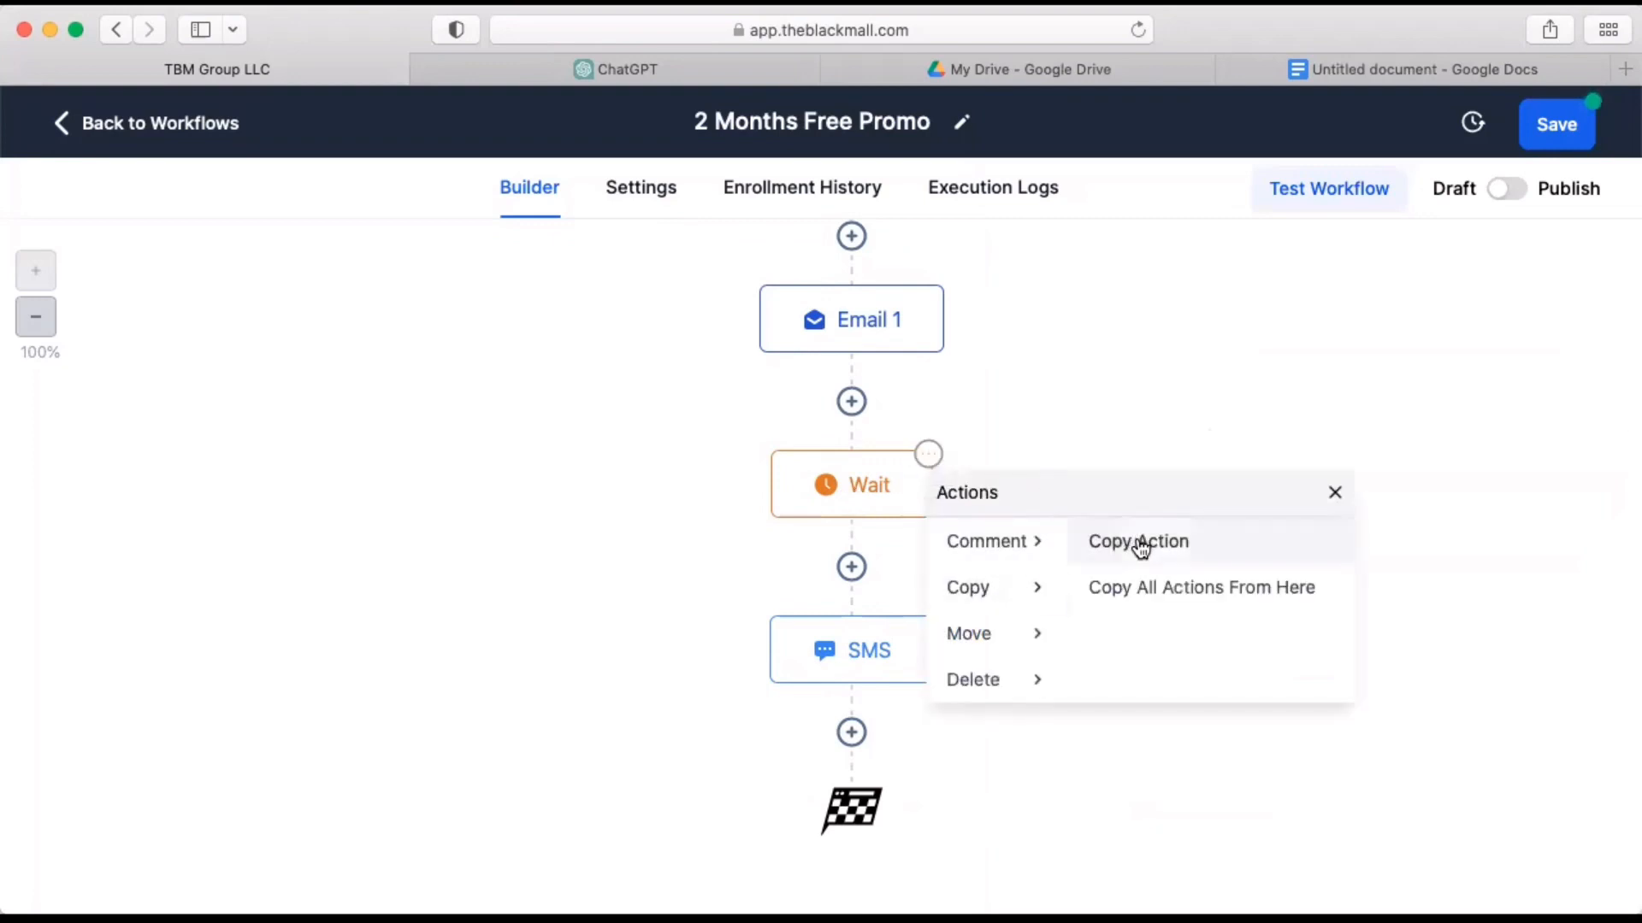
pyautogui.click(1138, 546)
pyautogui.scroll(-3, 1063, 660)
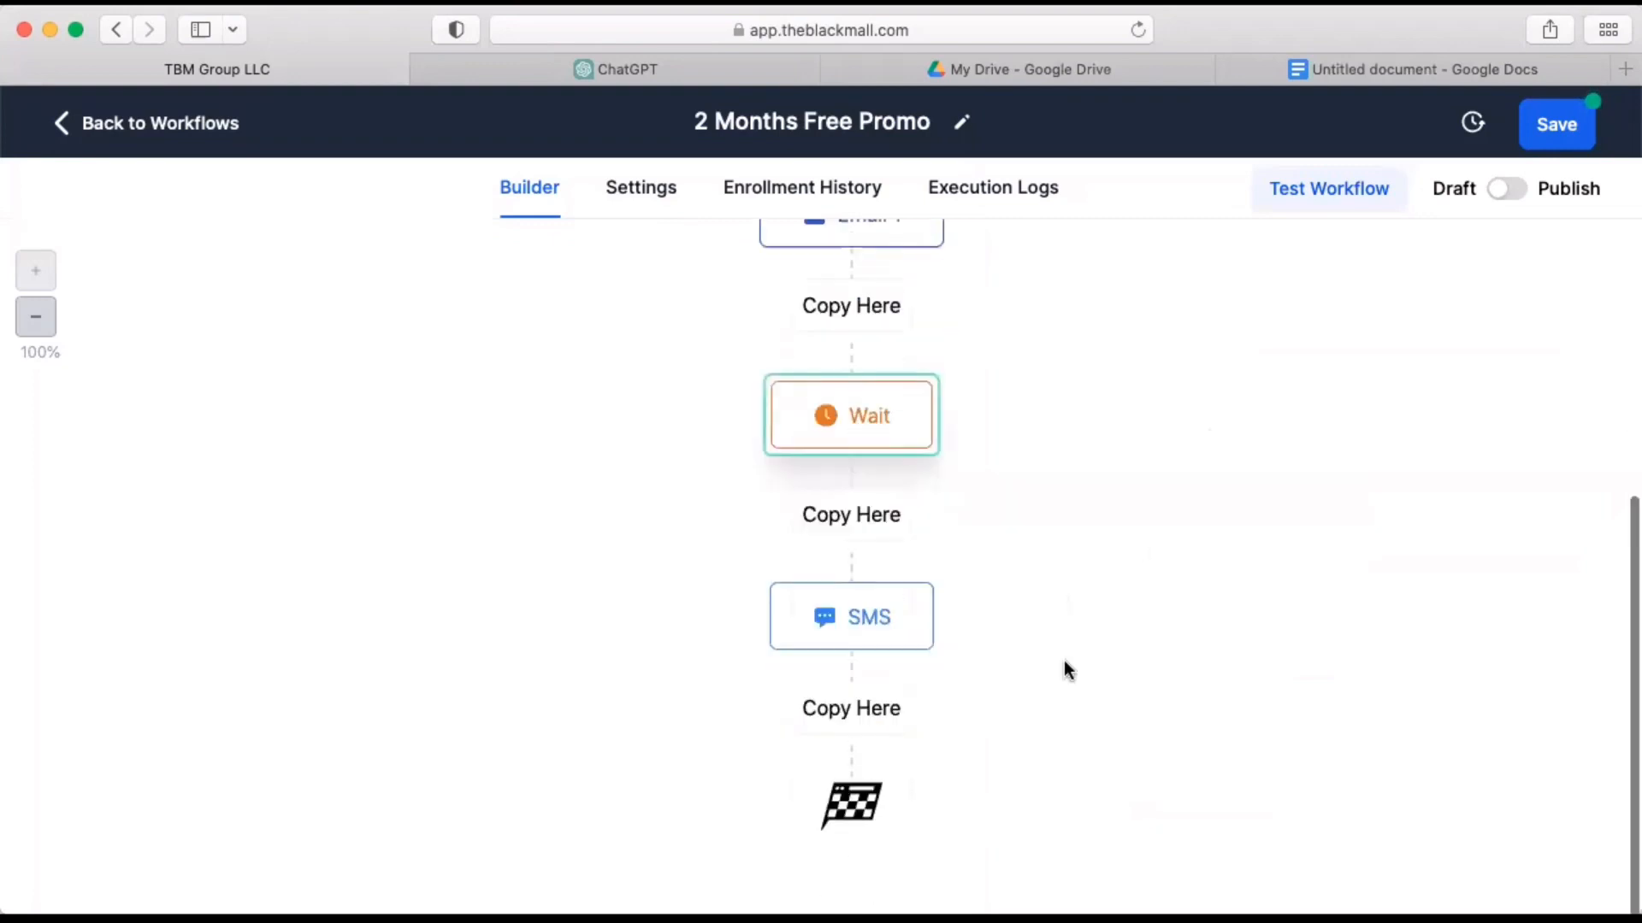
pyautogui.click(851, 713)
# Set the time delay of the Wait action after the SMS to 2 days and save it.
pyautogui.click(882, 702)
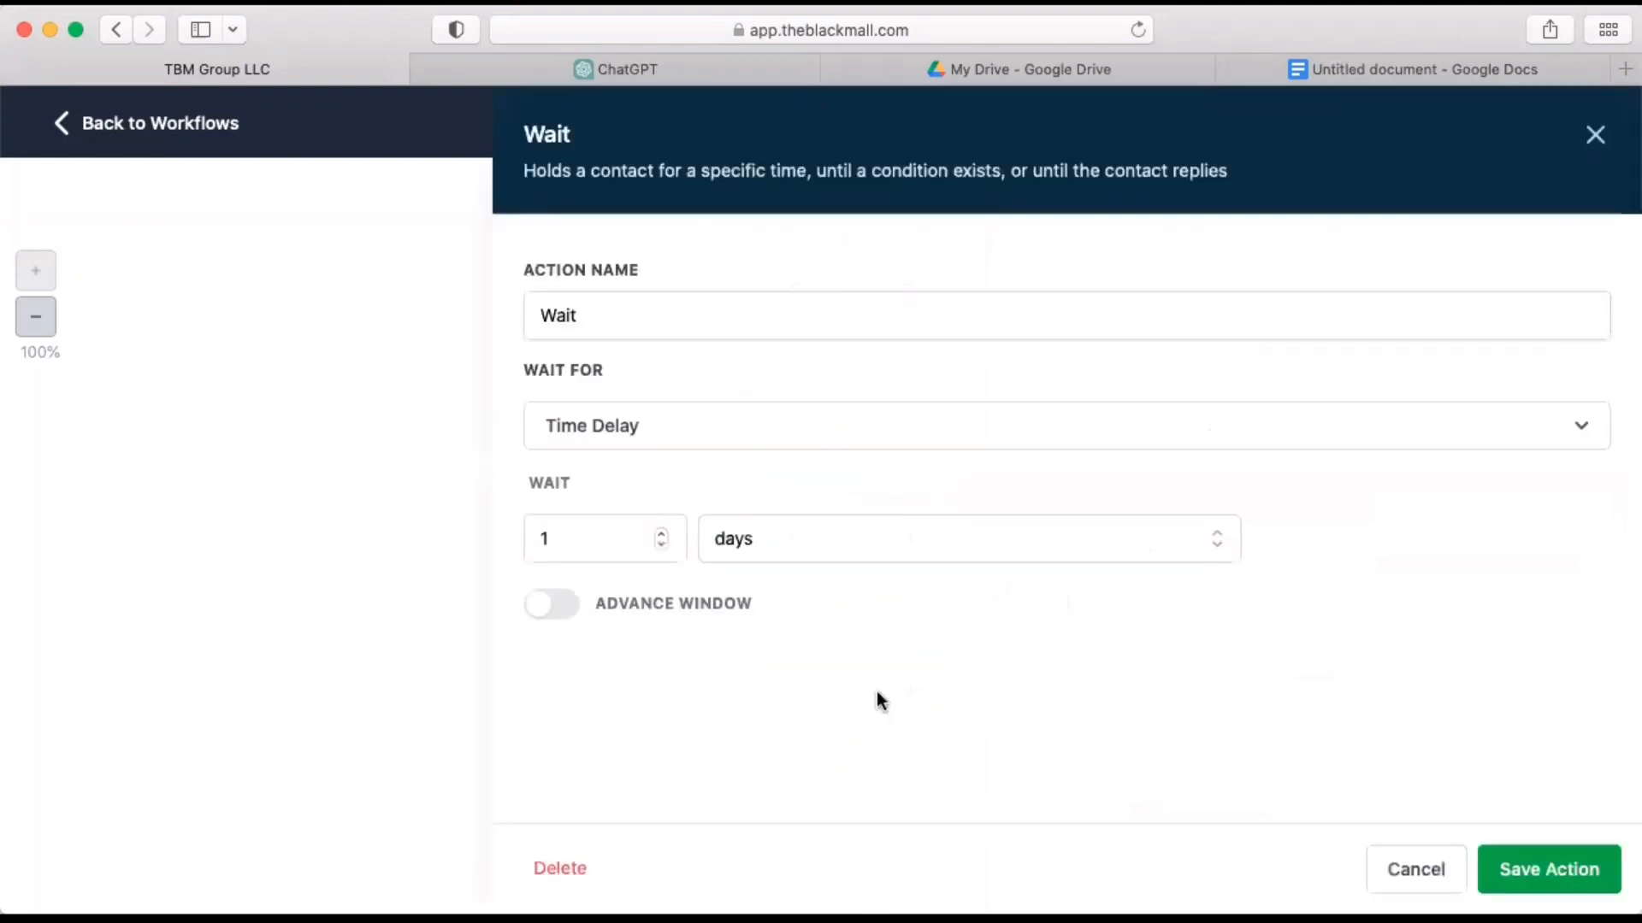
pyautogui.click(663, 534)
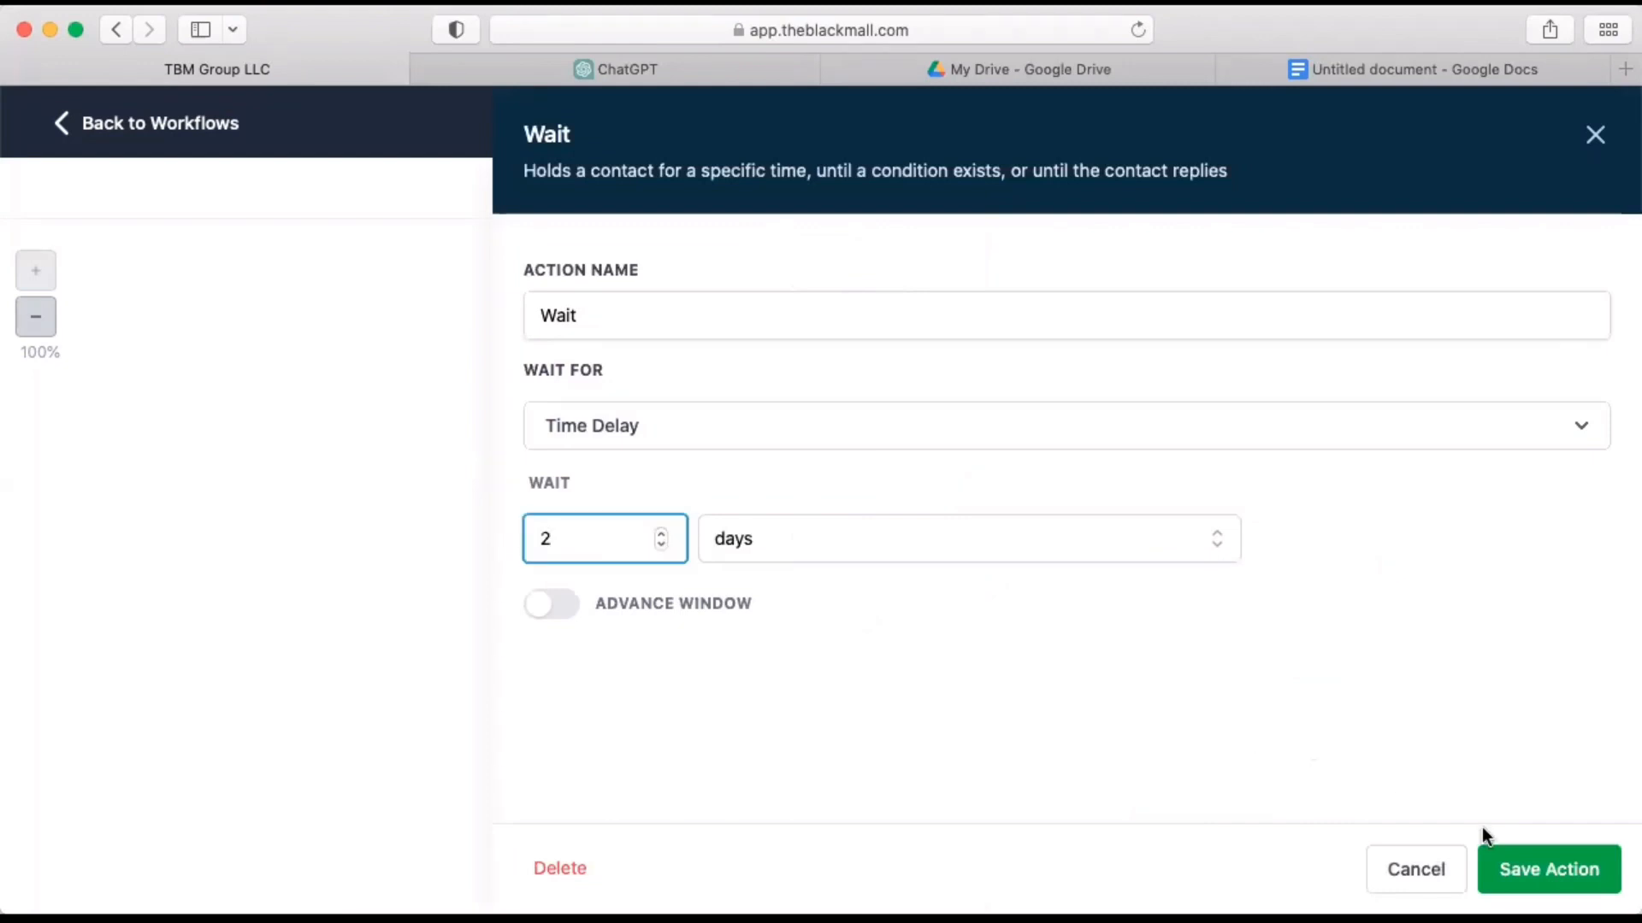
pyautogui.click(1533, 869)
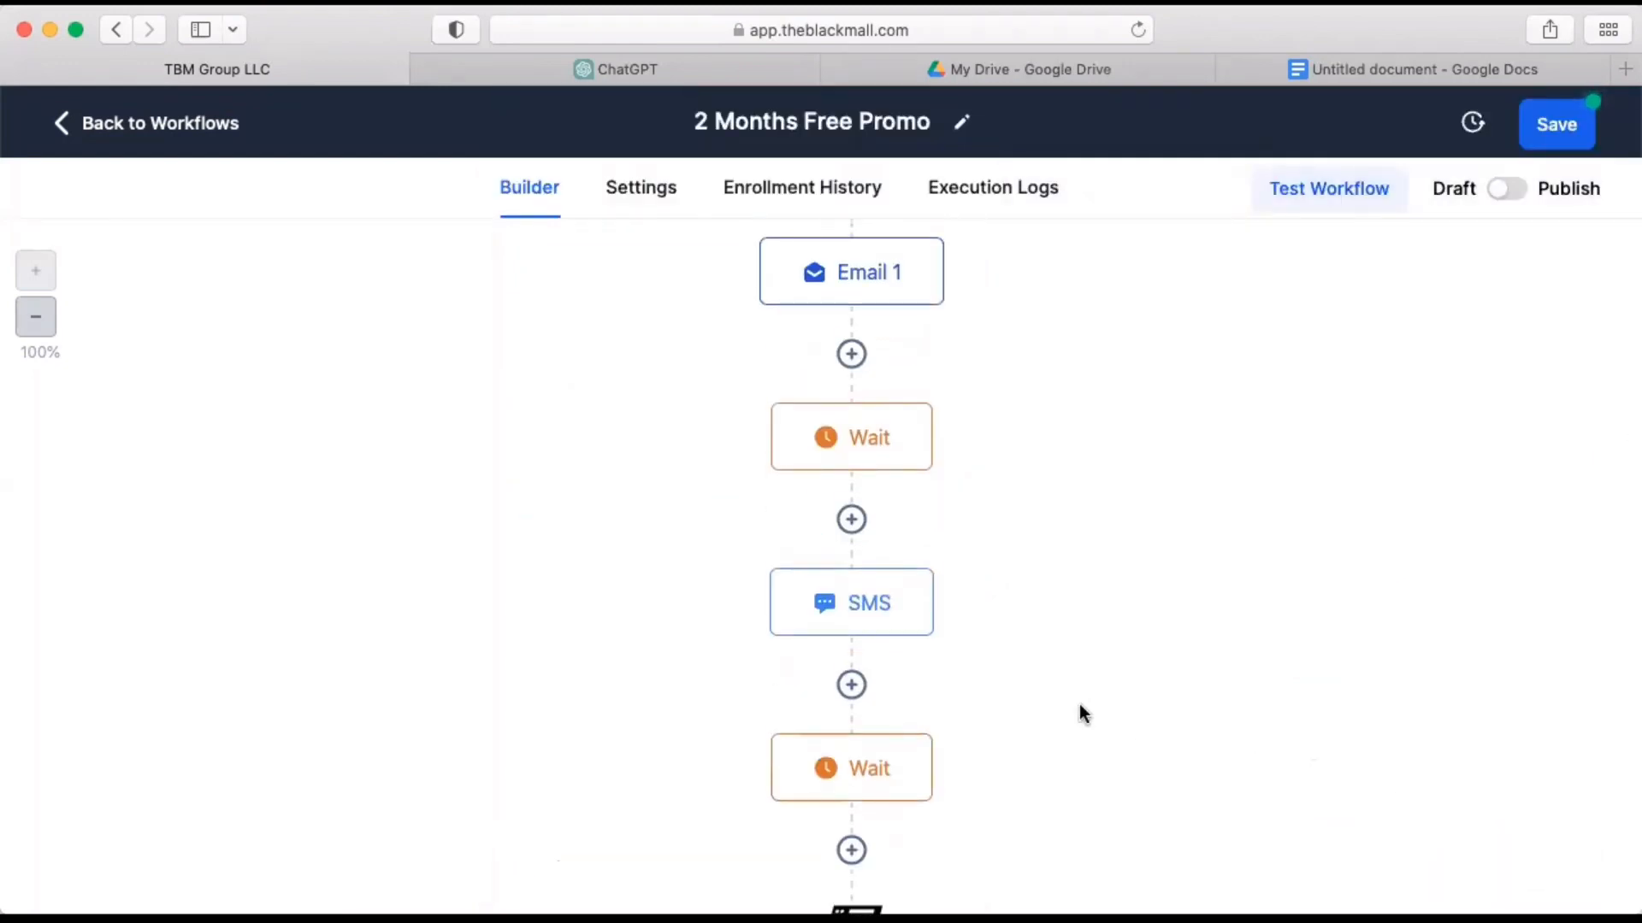
# Rename the SMS action as "SMS 1" and save it.
pyautogui.click(890, 605)
pyautogui.click(1141, 367)
pyautogui.write('!')
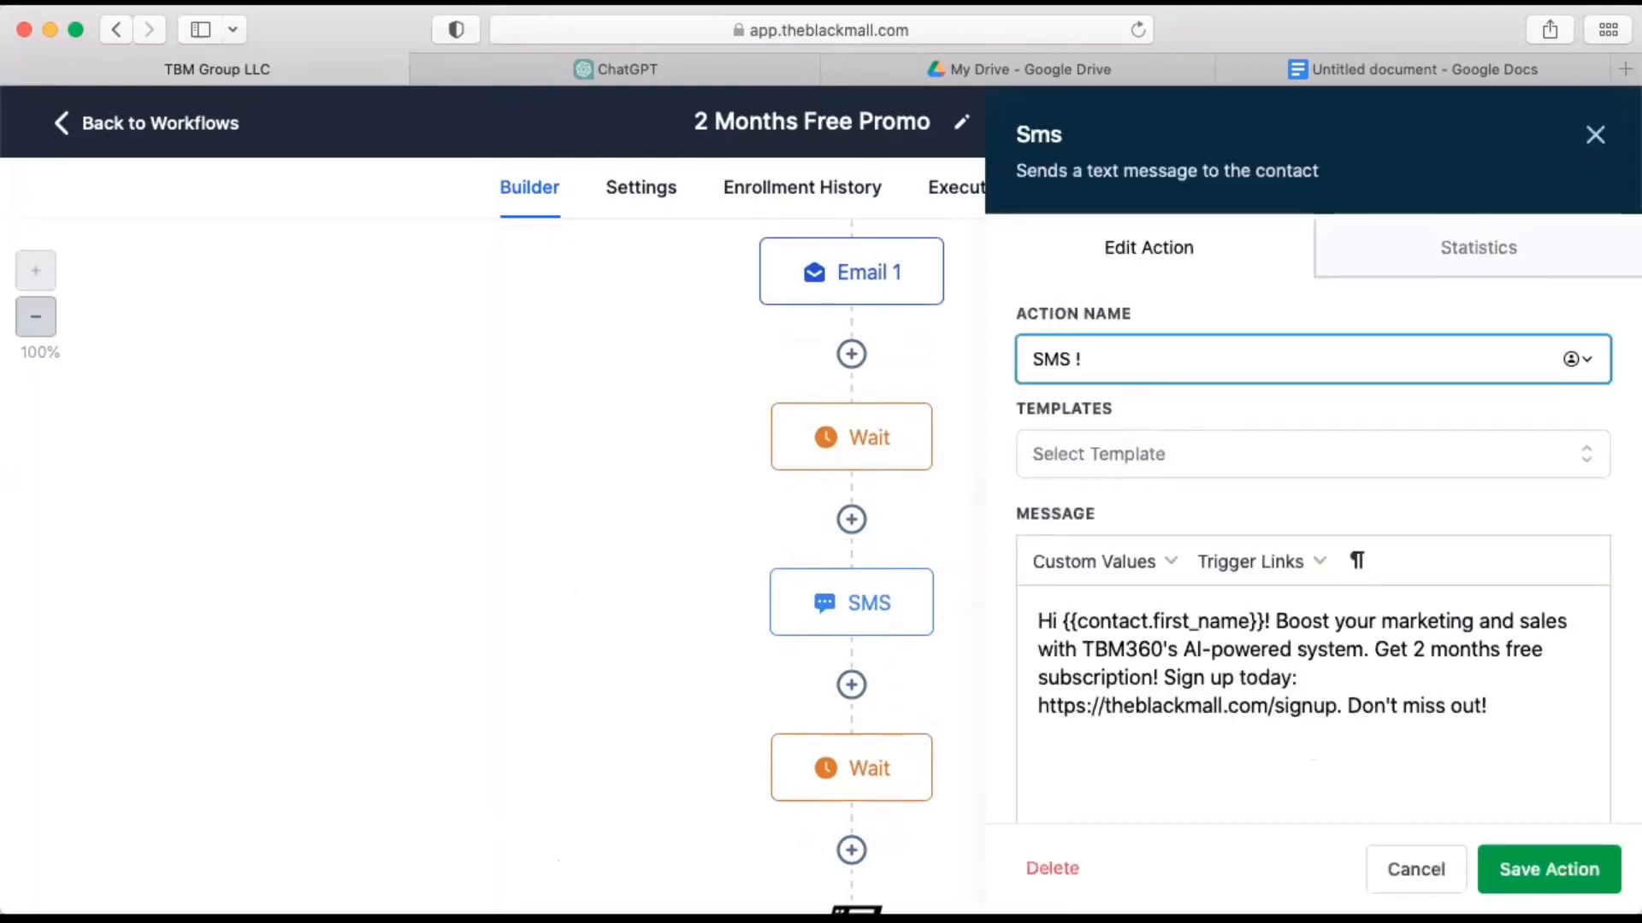
pyautogui.click(1522, 870)
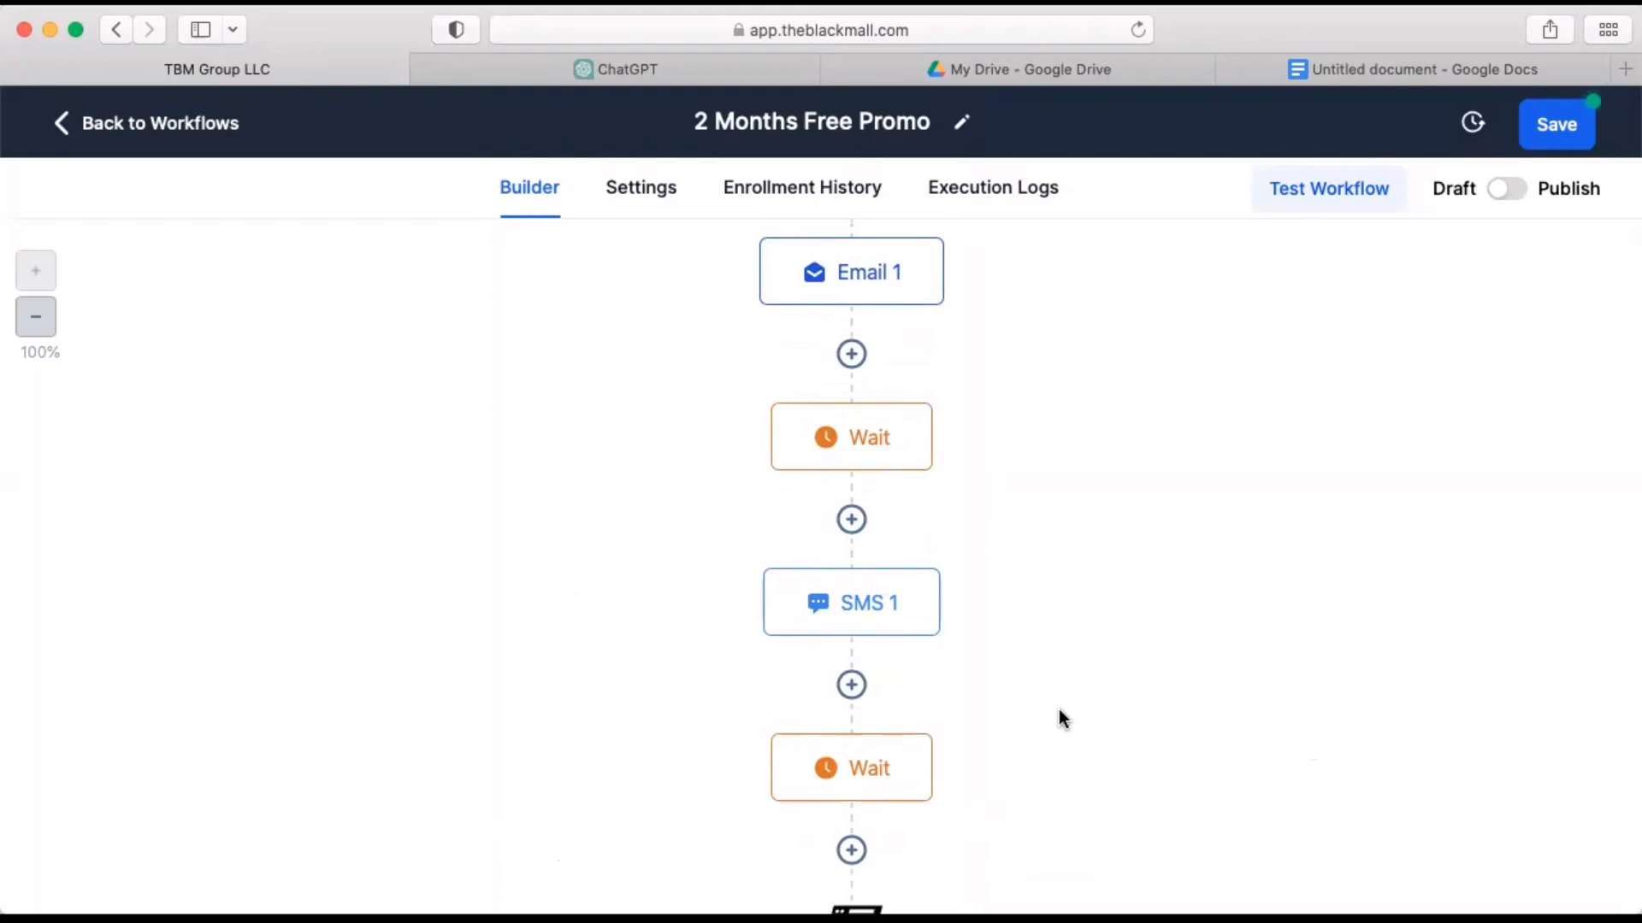
pyautogui.scroll(-3, 1058, 709)
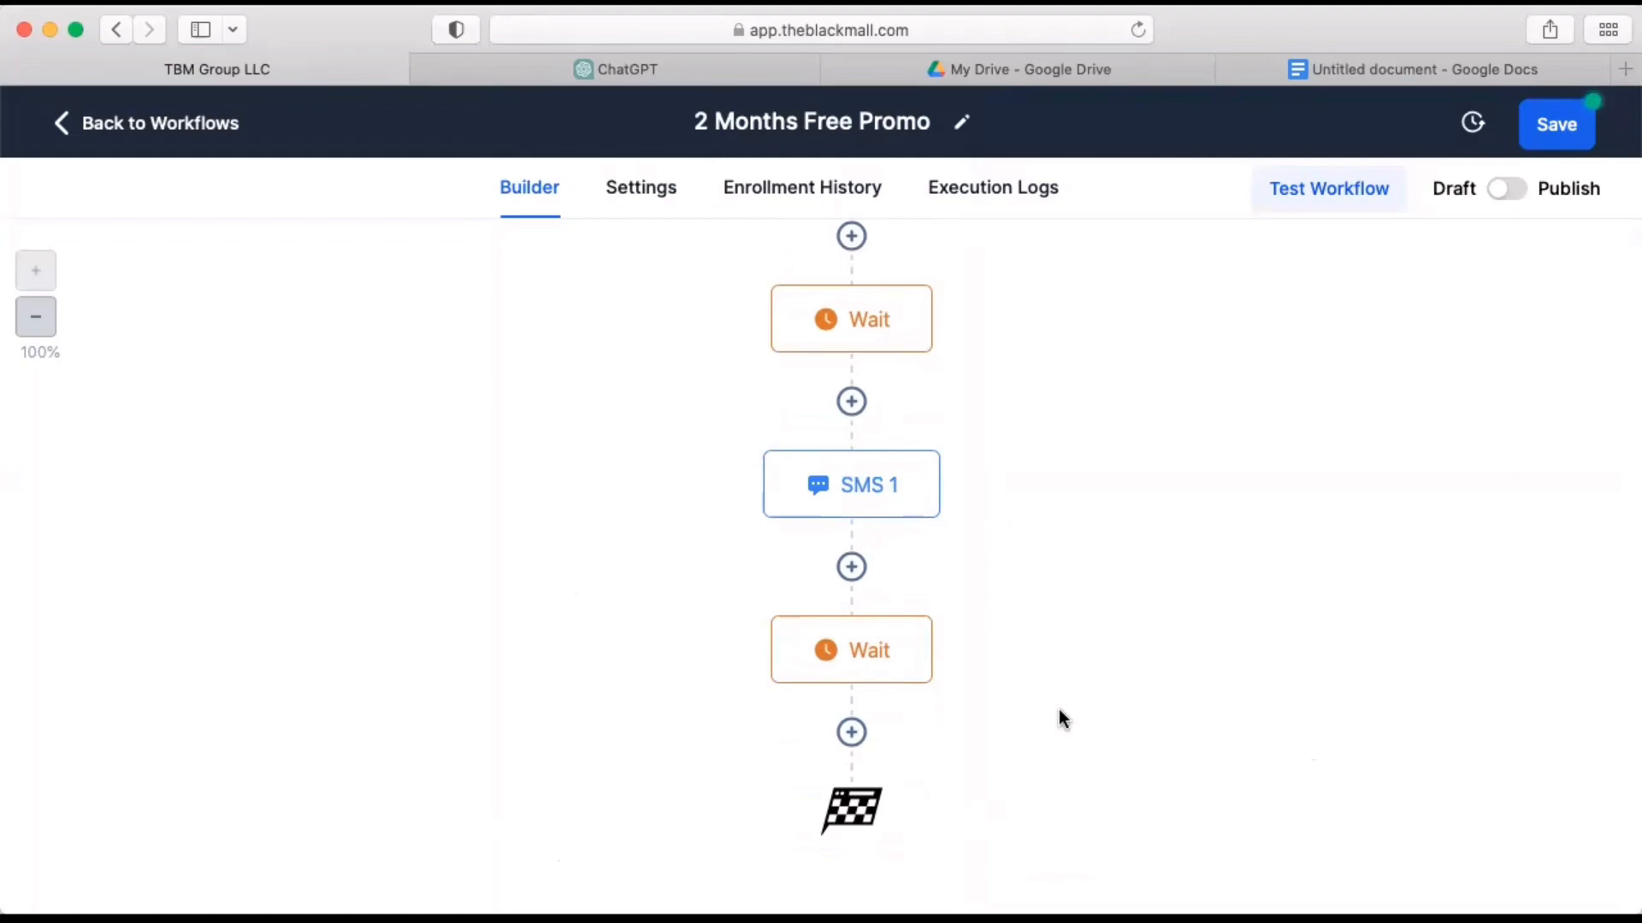
pyautogui.scroll(2, 1048, 716)
pyautogui.scroll(-2, 1048, 716)
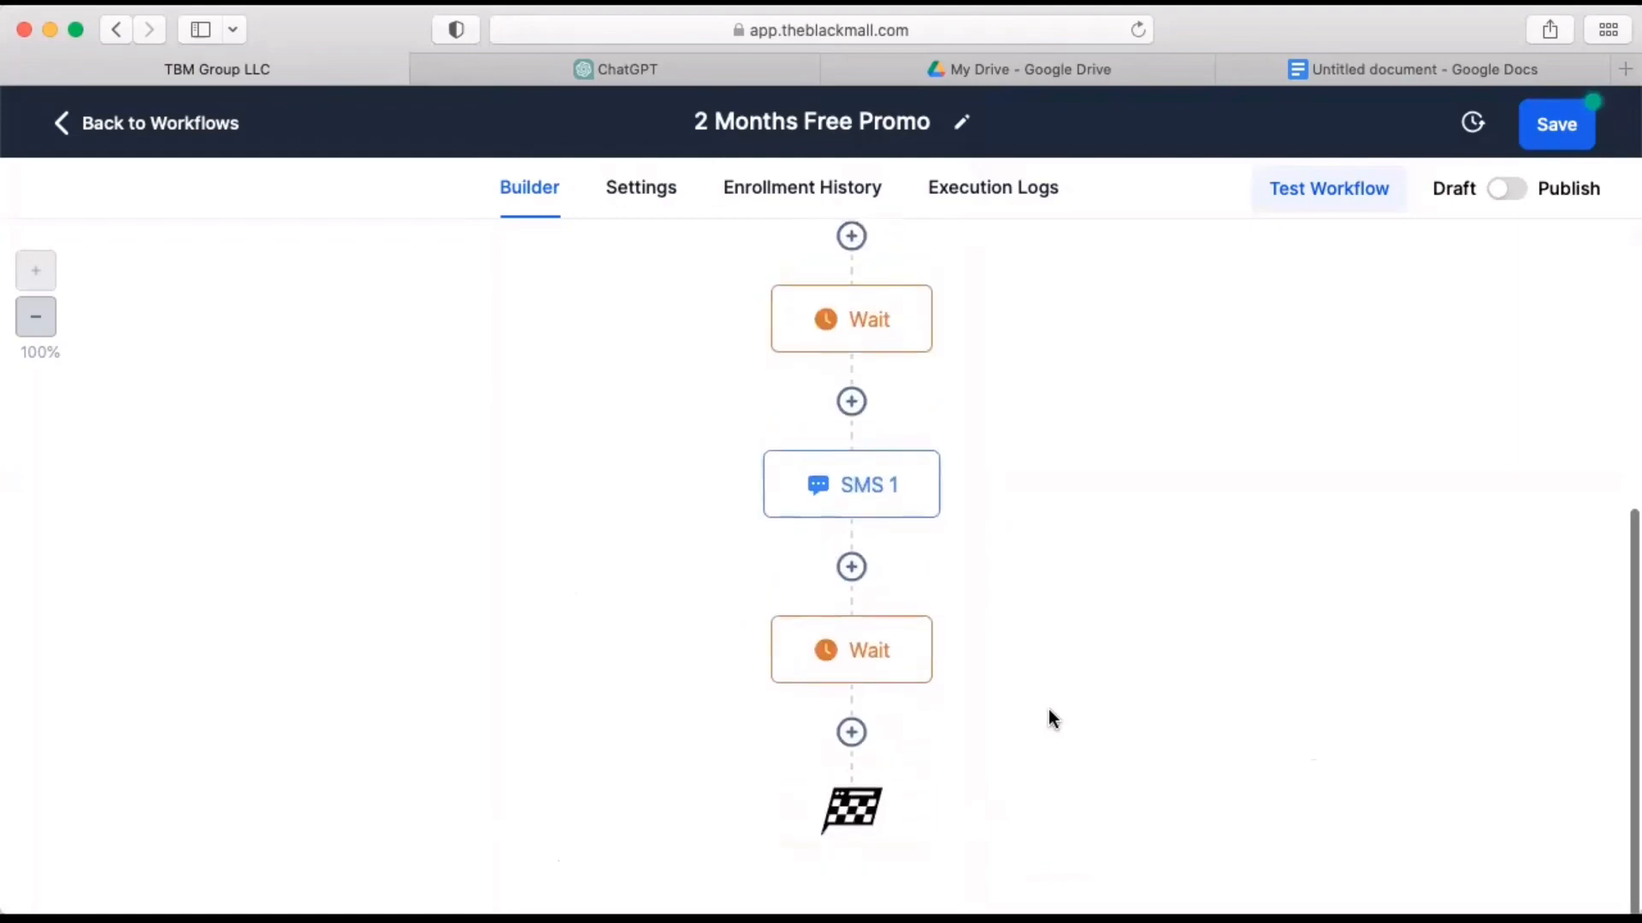
pyautogui.click(851, 733)
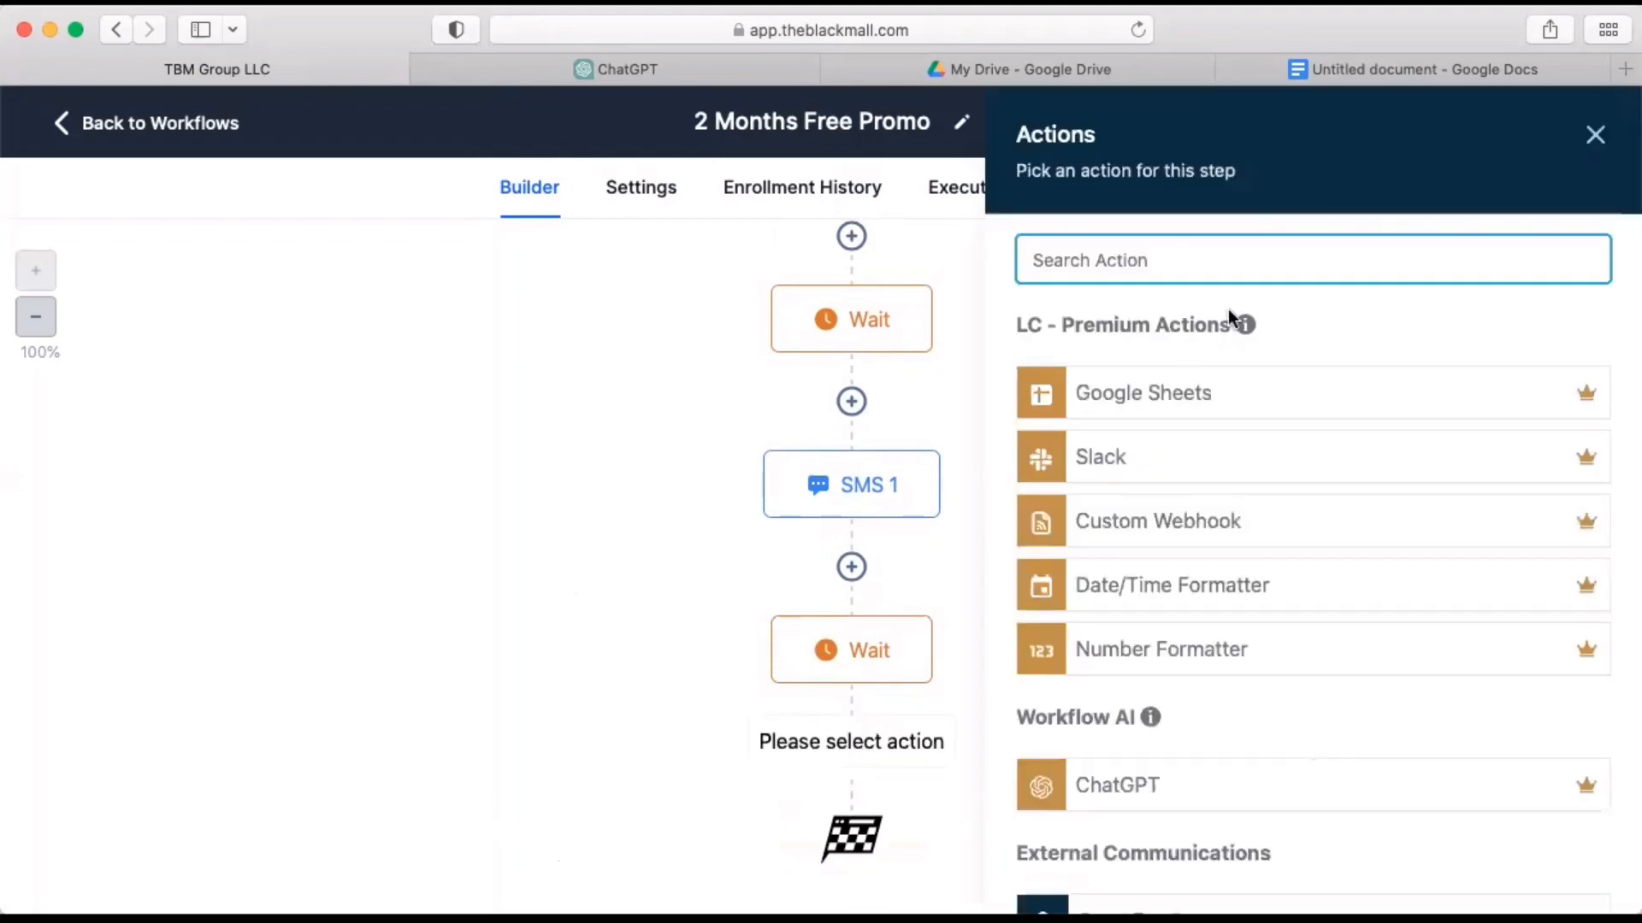
# Switch to the Google Docs document and copy the full Email 2 text, from its subject line through the TBM360 Team signature.
pyautogui.click(1417, 75)
pyautogui.scroll(-3, 854, 437)
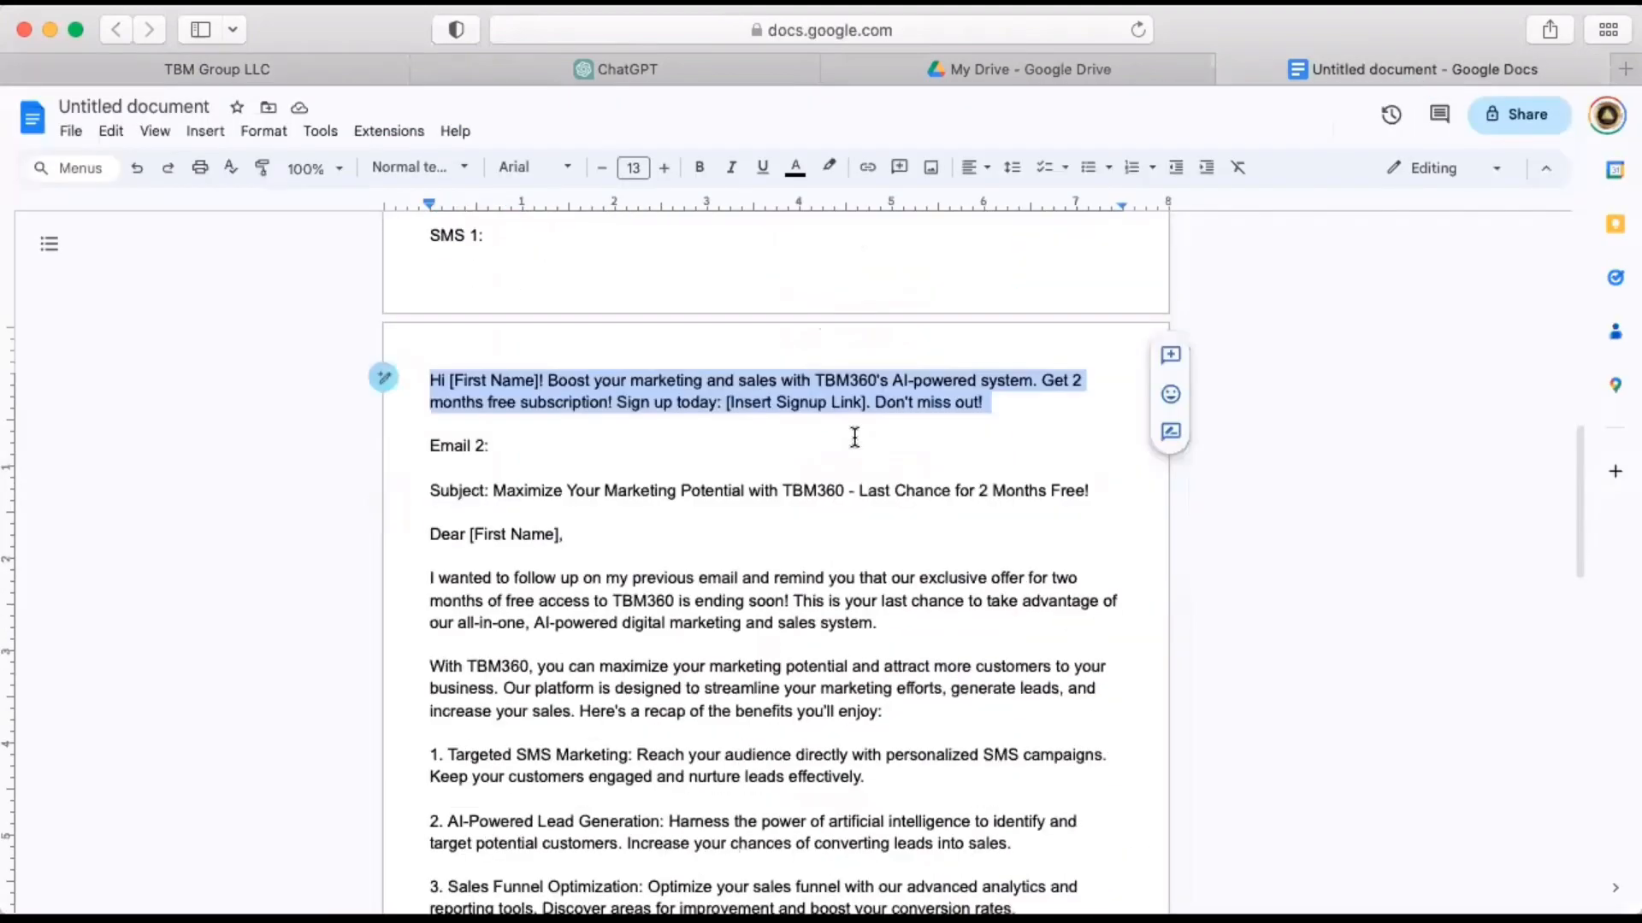
pyautogui.scroll(-1, 854, 437)
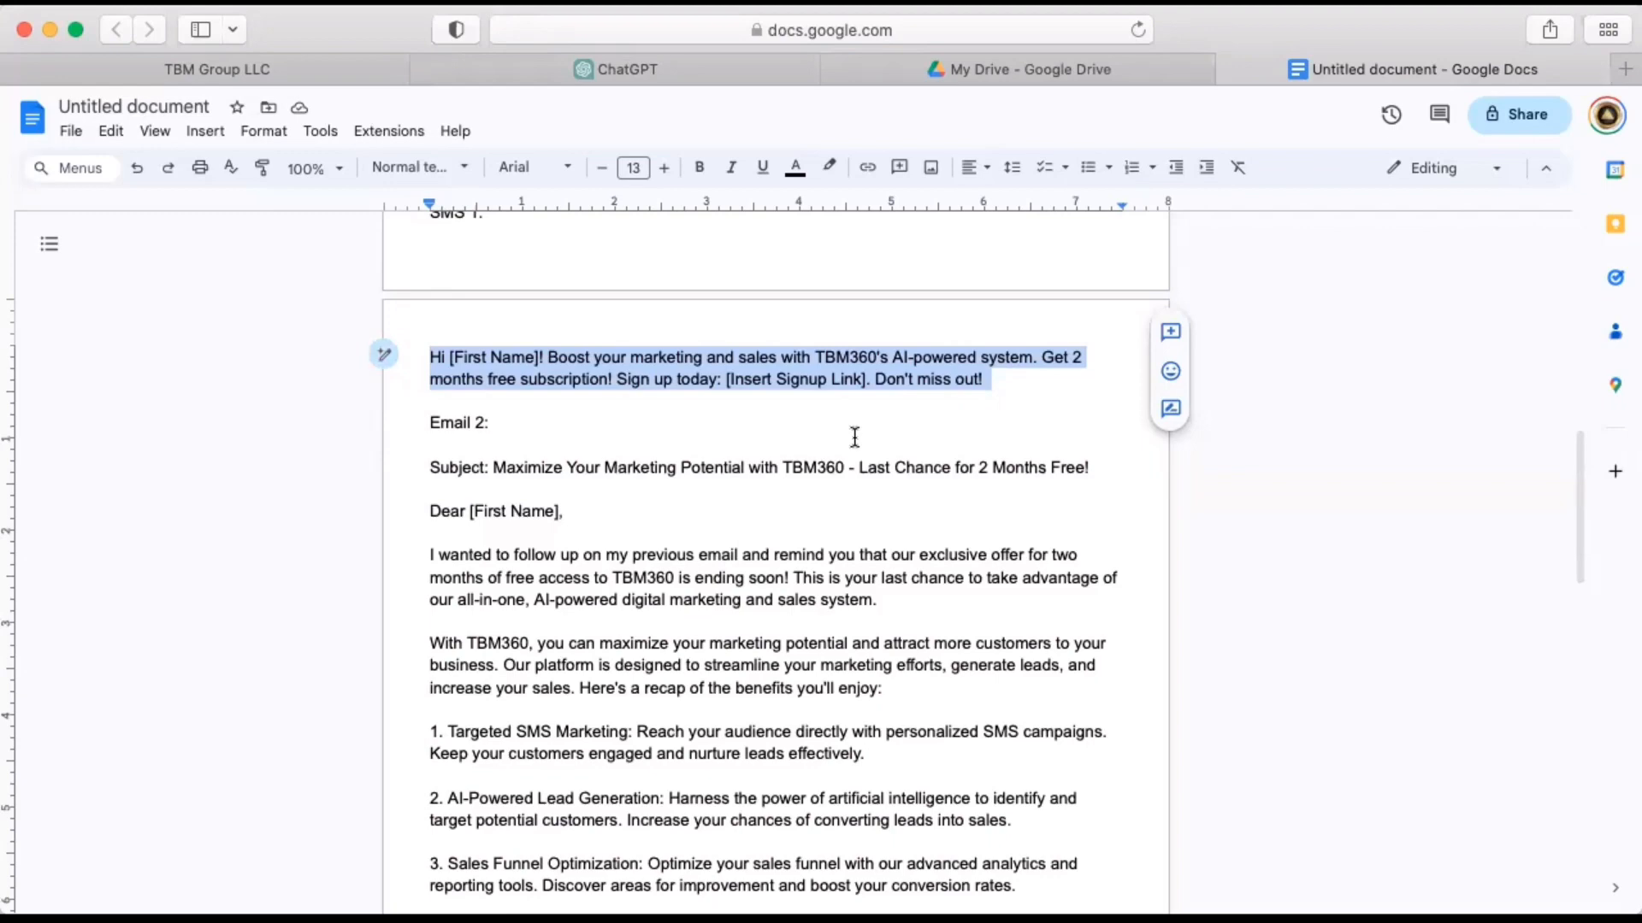
pyautogui.moveTo(432, 467); pyautogui.dragTo(821, 782)
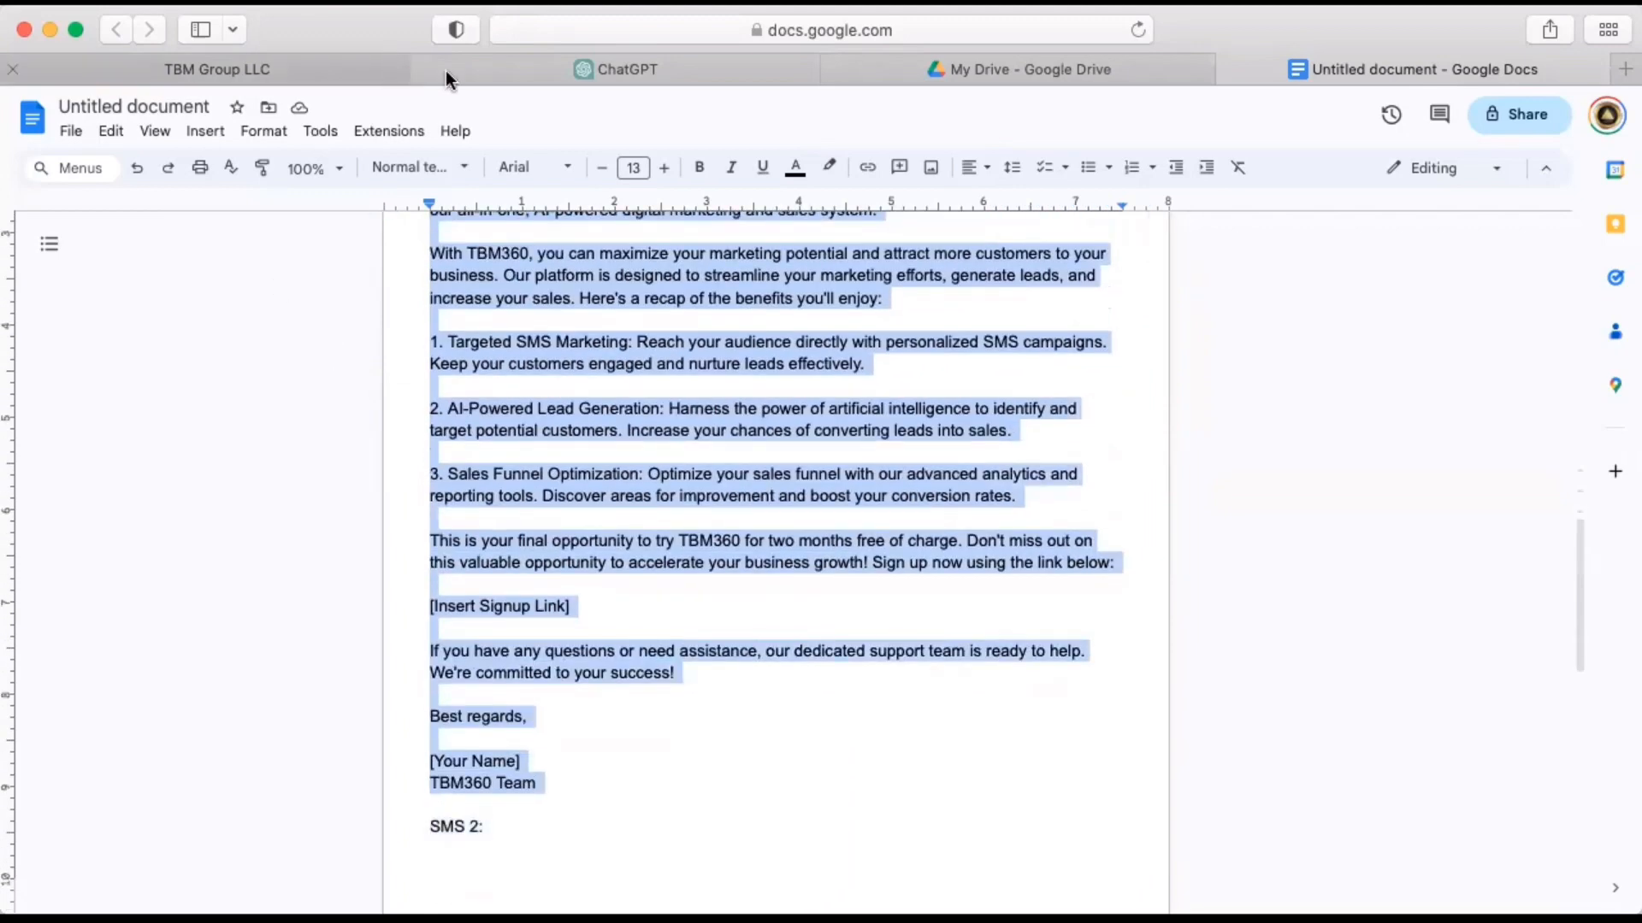
# Back in the 2 Months Free Promo workflow, set the Wait after SMS 1 to 7 days and save it.
pyautogui.click(362, 68)
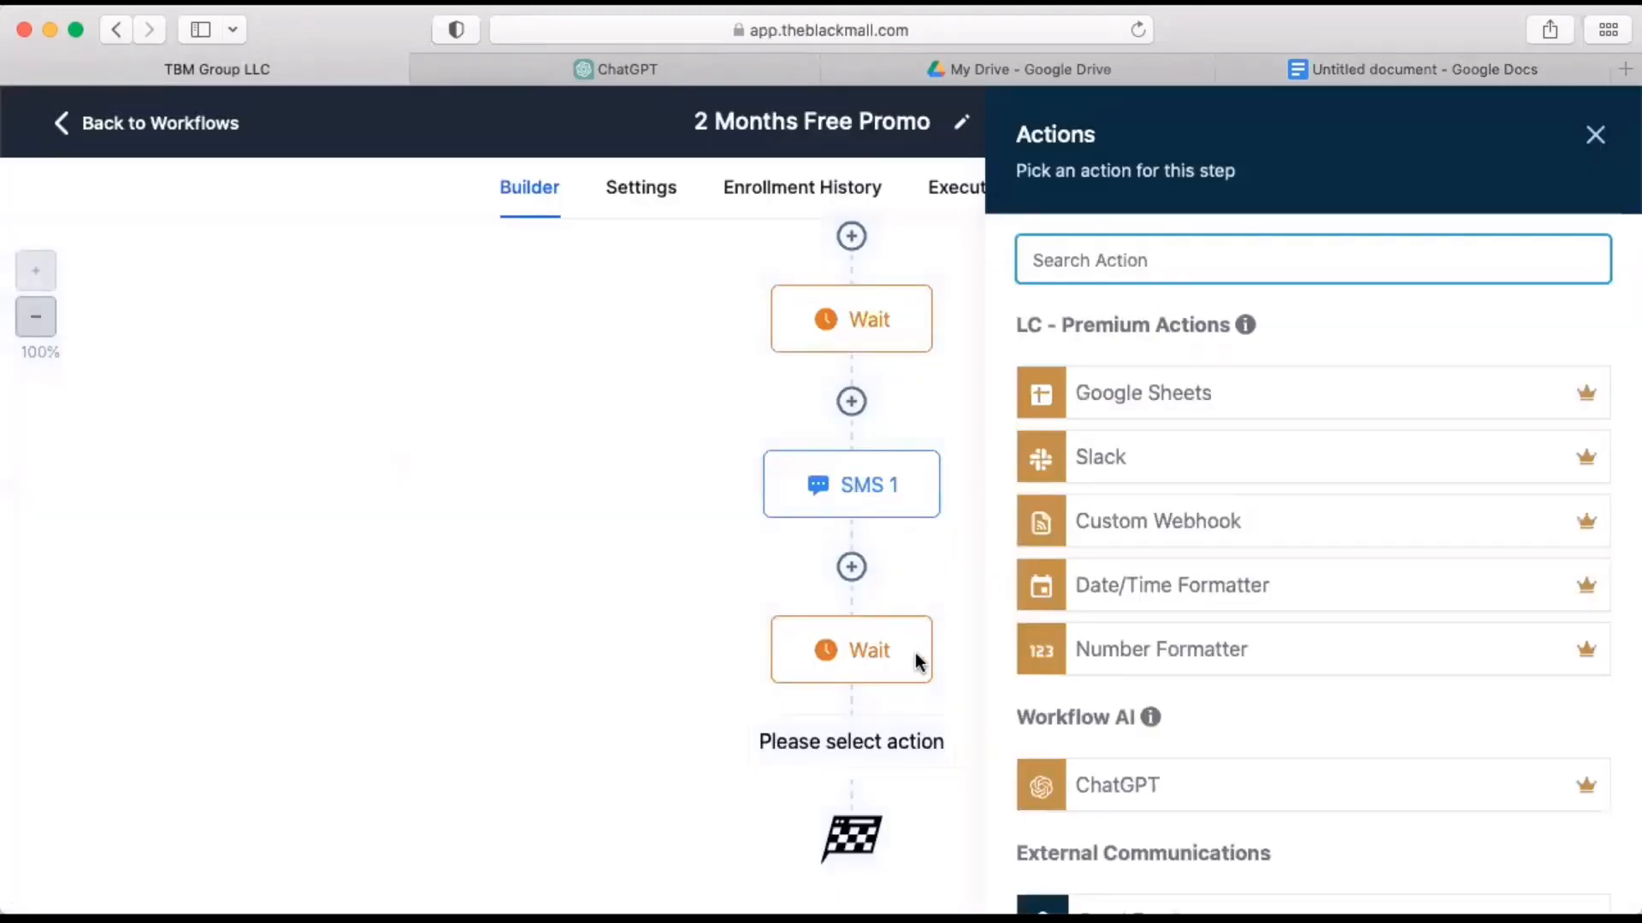
pyautogui.click(892, 657)
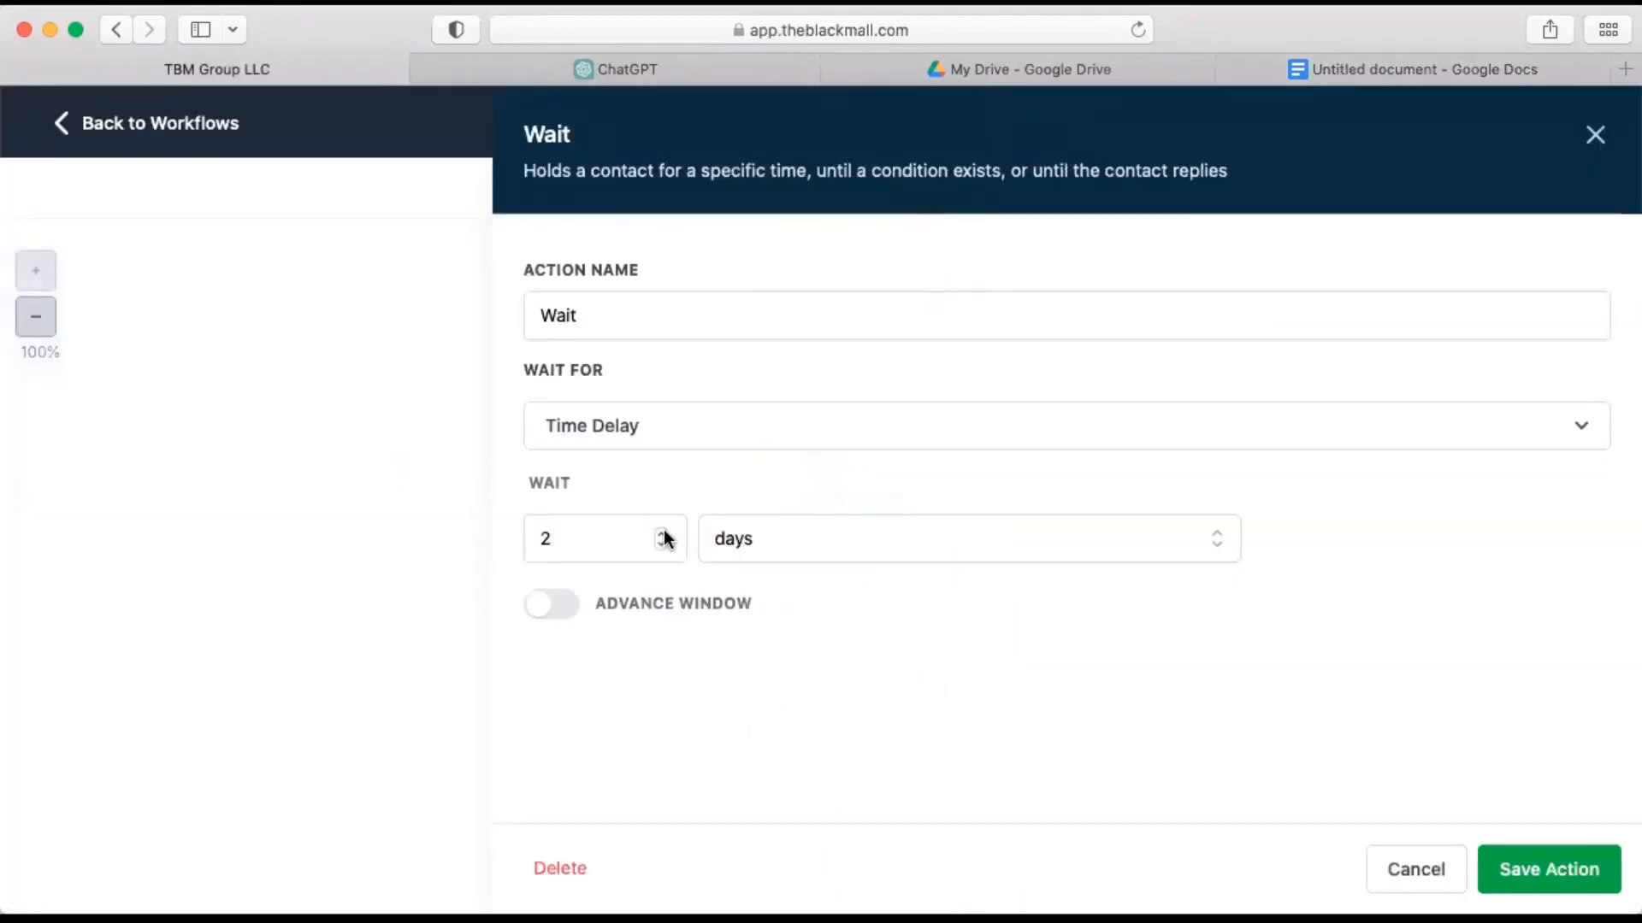
pyautogui.doubleClick(631, 535)
pyautogui.write('7')
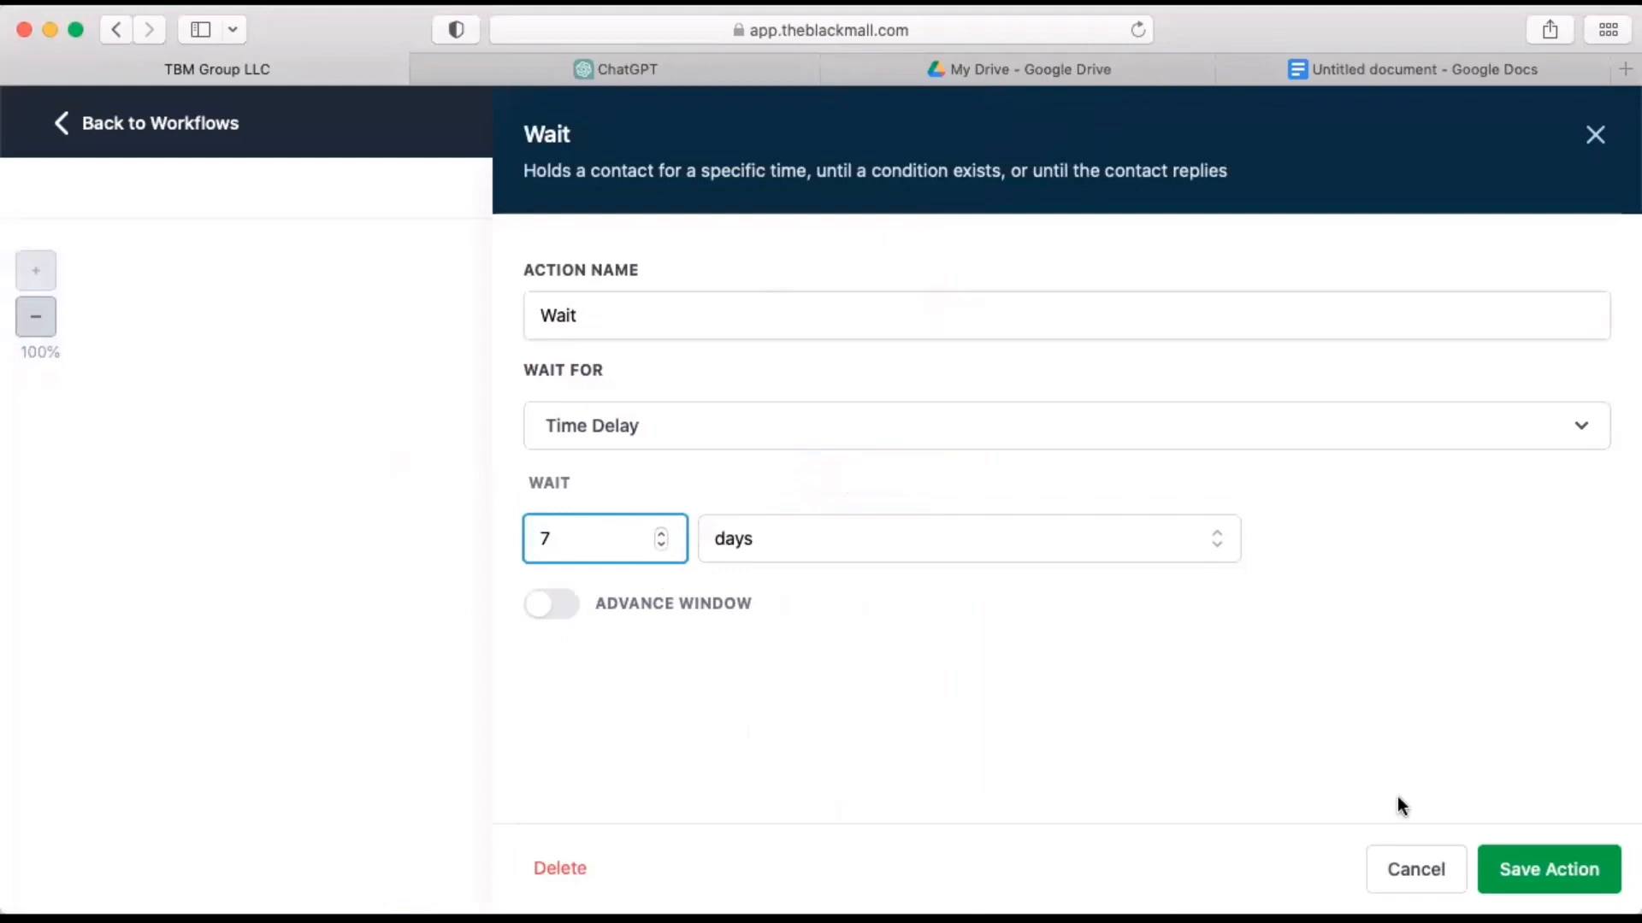
pyautogui.click(1552, 870)
# Copy the Email 1 action and place the copy after the last Wait action in the workflow.
pyautogui.scroll(3, 927, 701)
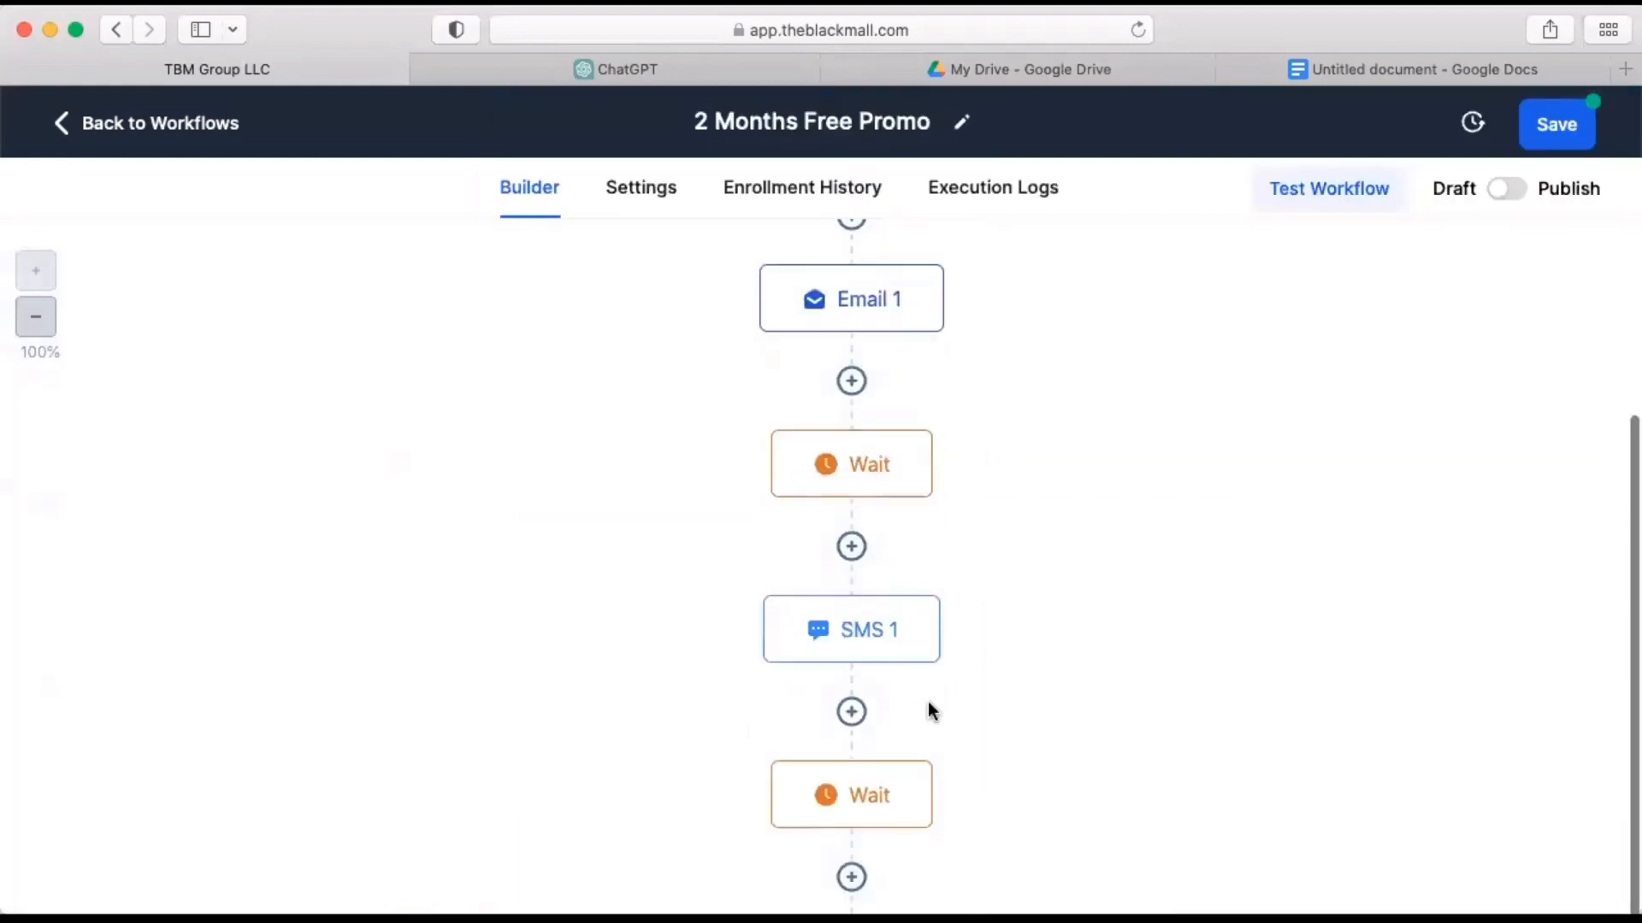
pyautogui.click(940, 332)
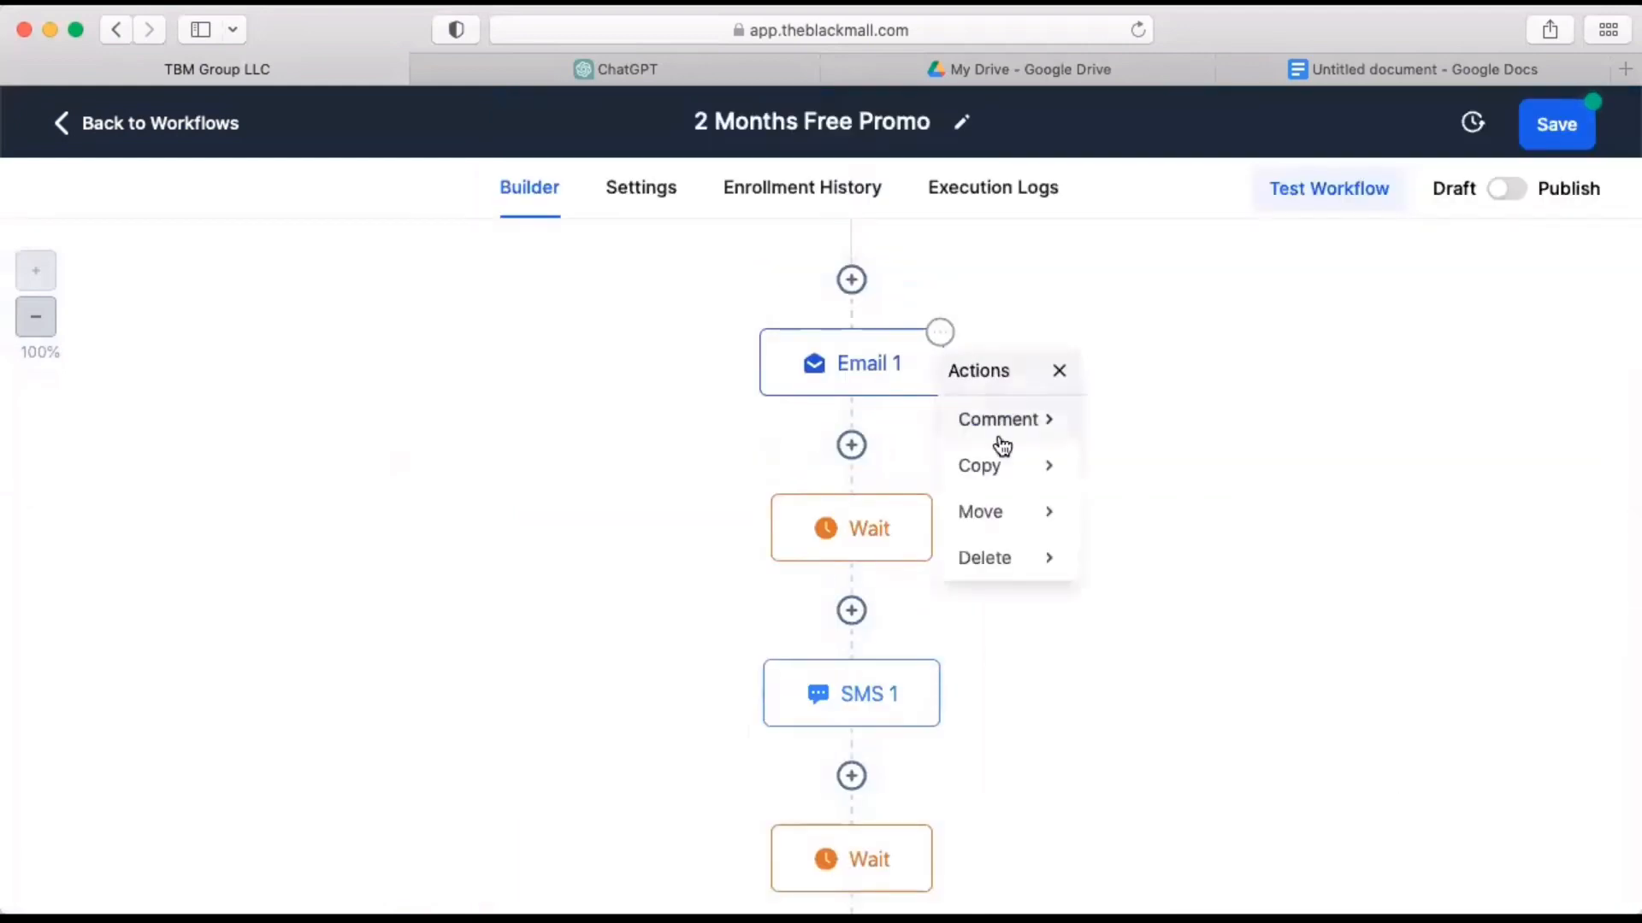
pyautogui.click(999, 466)
pyautogui.click(1159, 435)
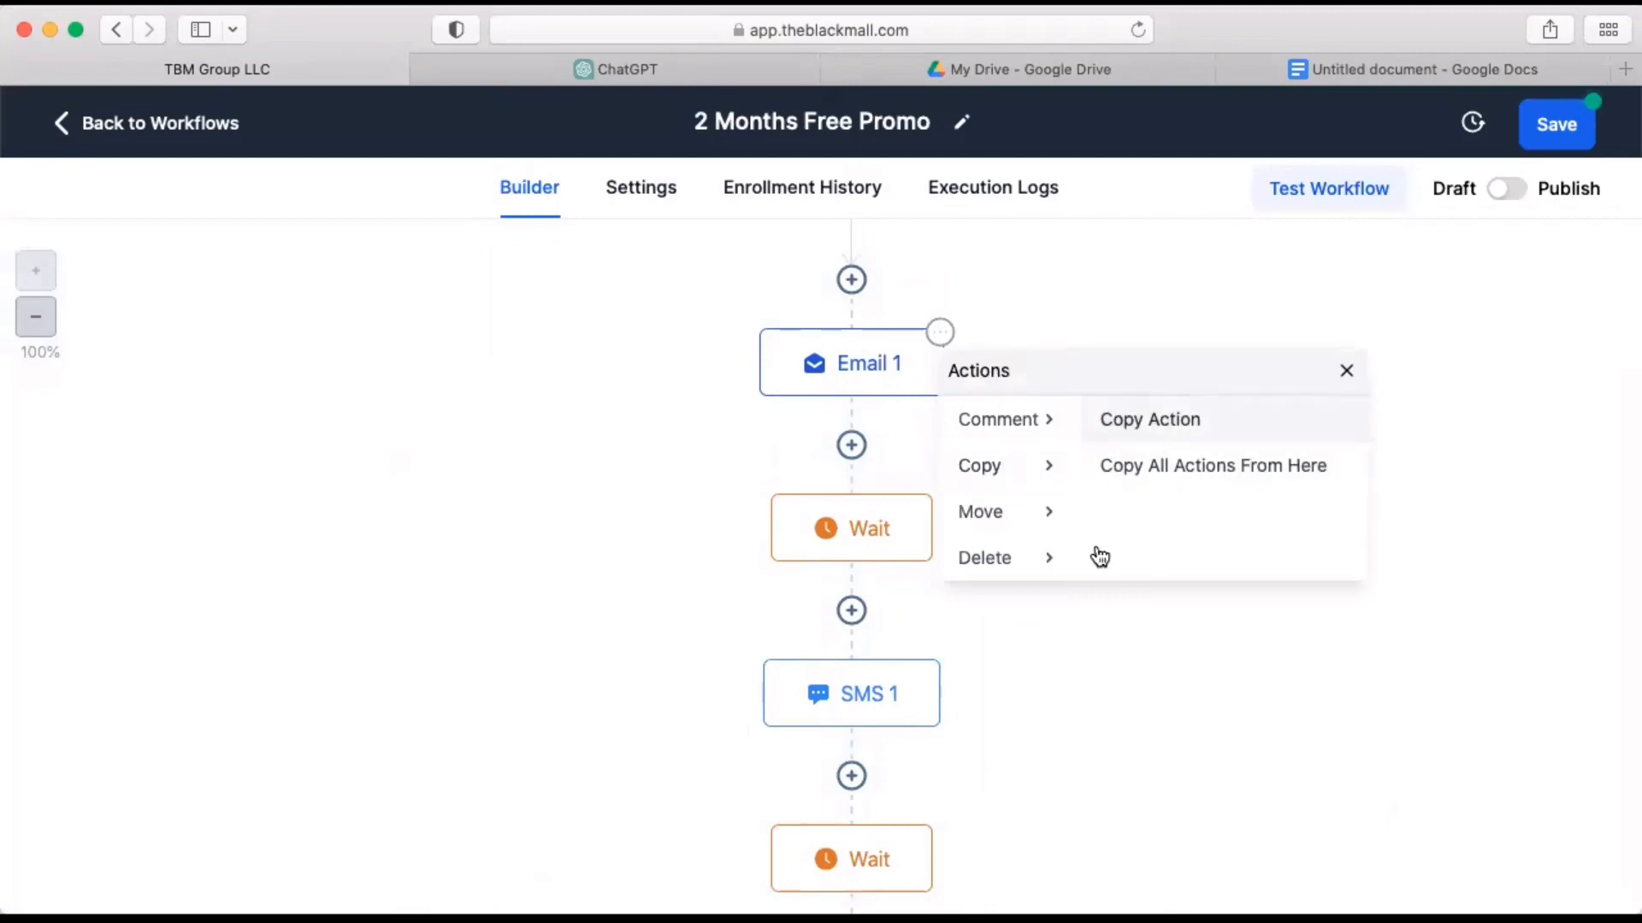
pyautogui.scroll(-5, 1069, 665)
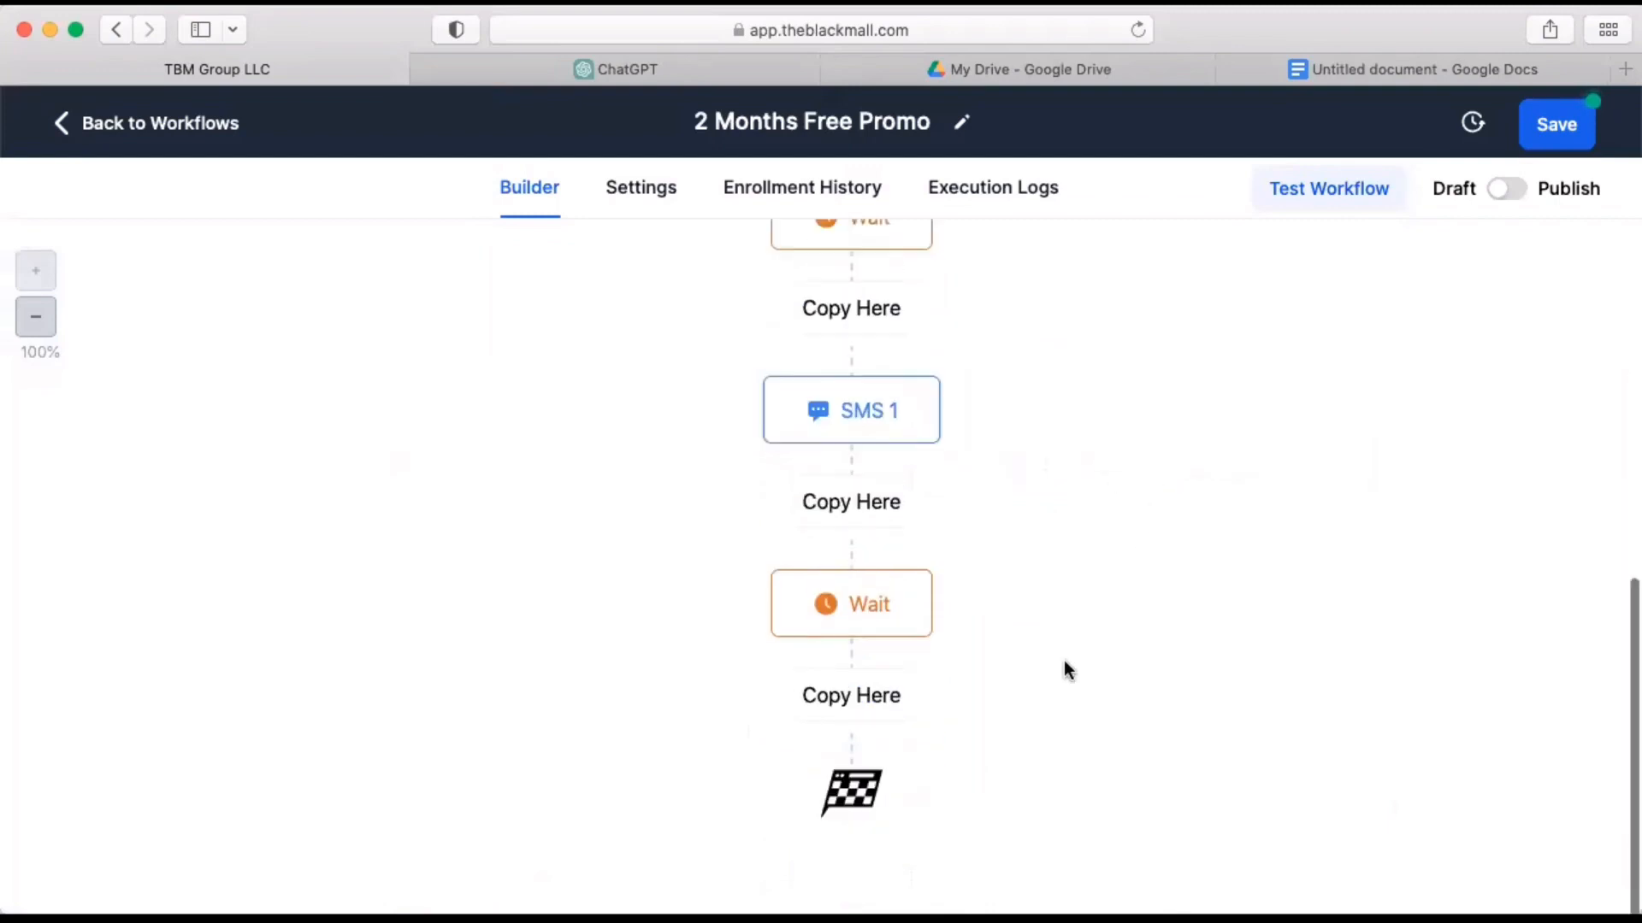
pyautogui.click(852, 715)
# Remove the number from the copied email's action name and replace its message body with the copied Email 2 text.
pyautogui.click(869, 670)
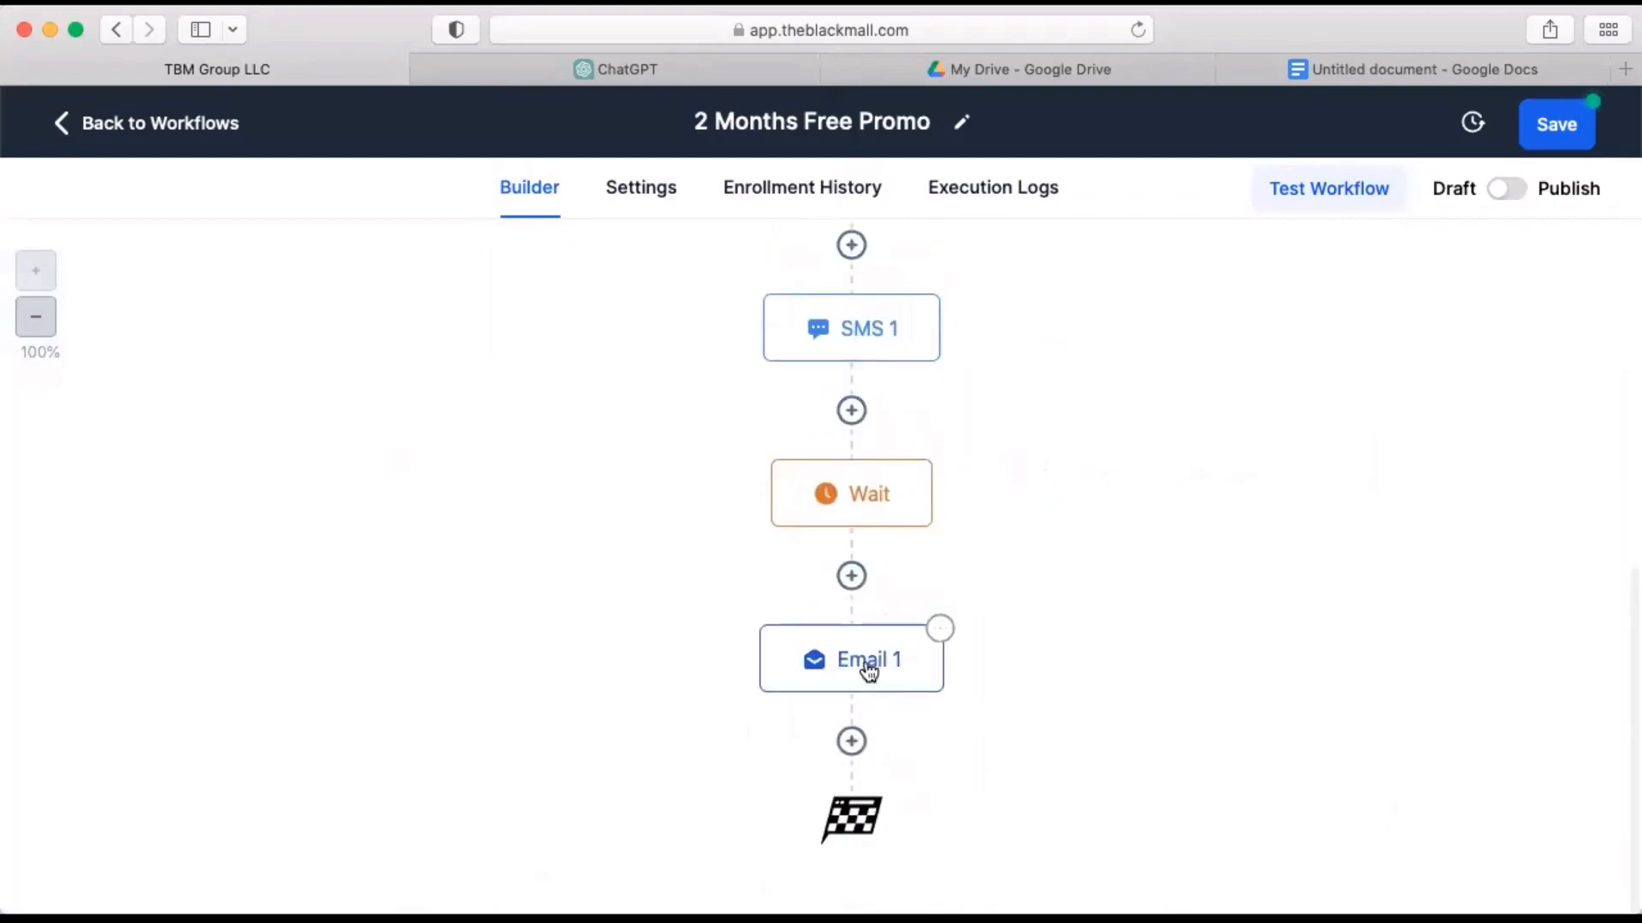
pyautogui.click(1179, 342)
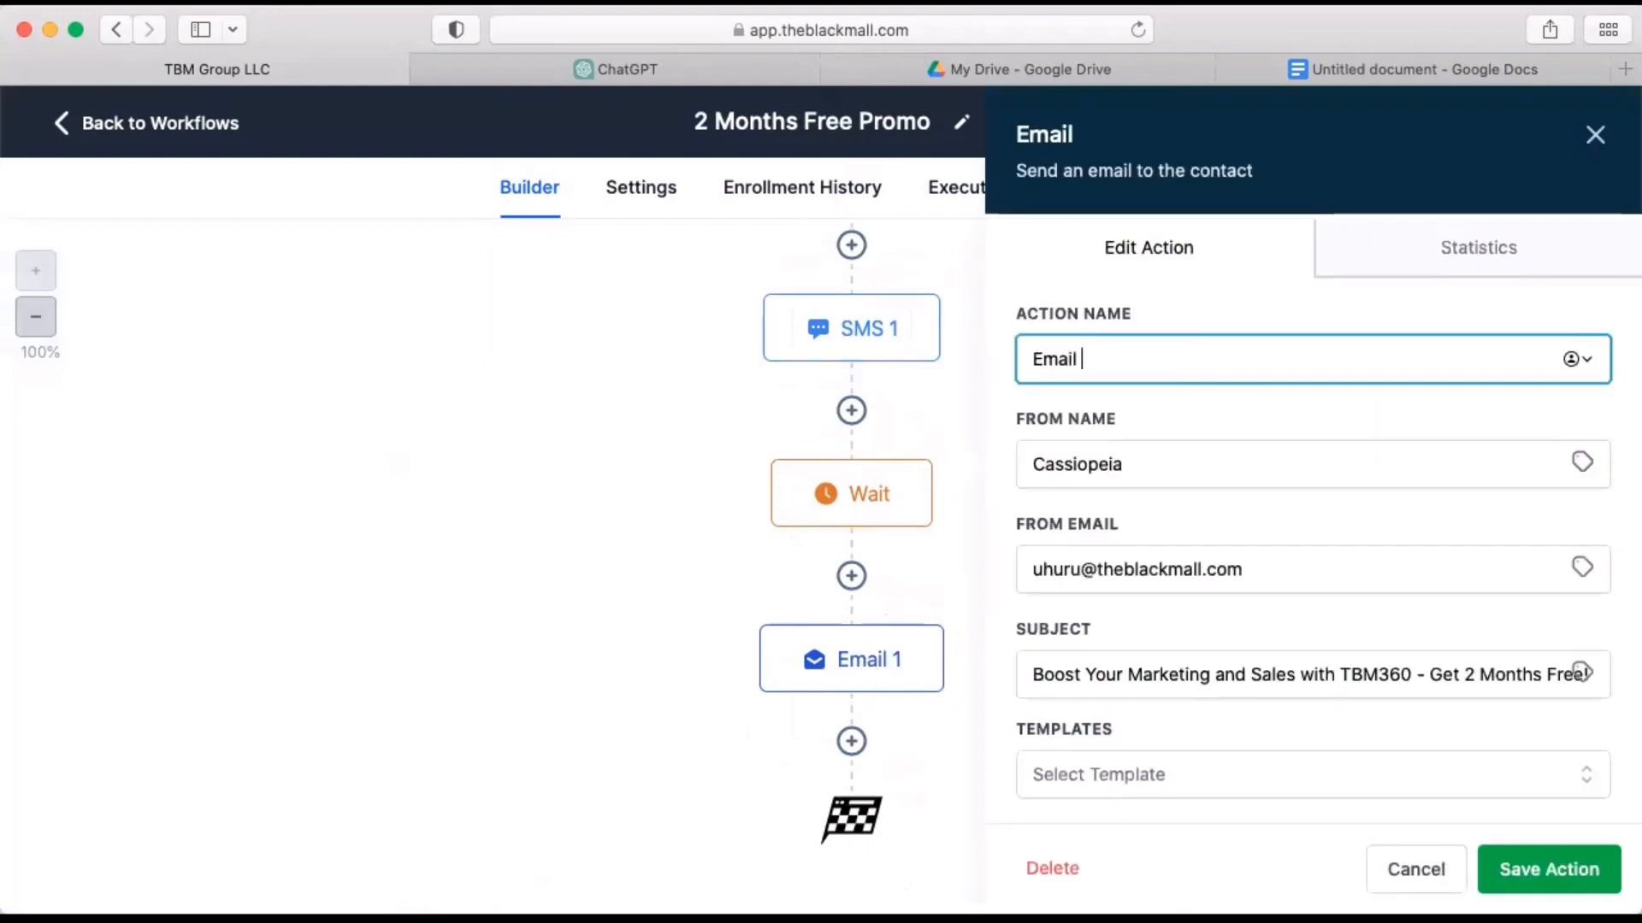
pyautogui.scroll(-6, 1321, 519)
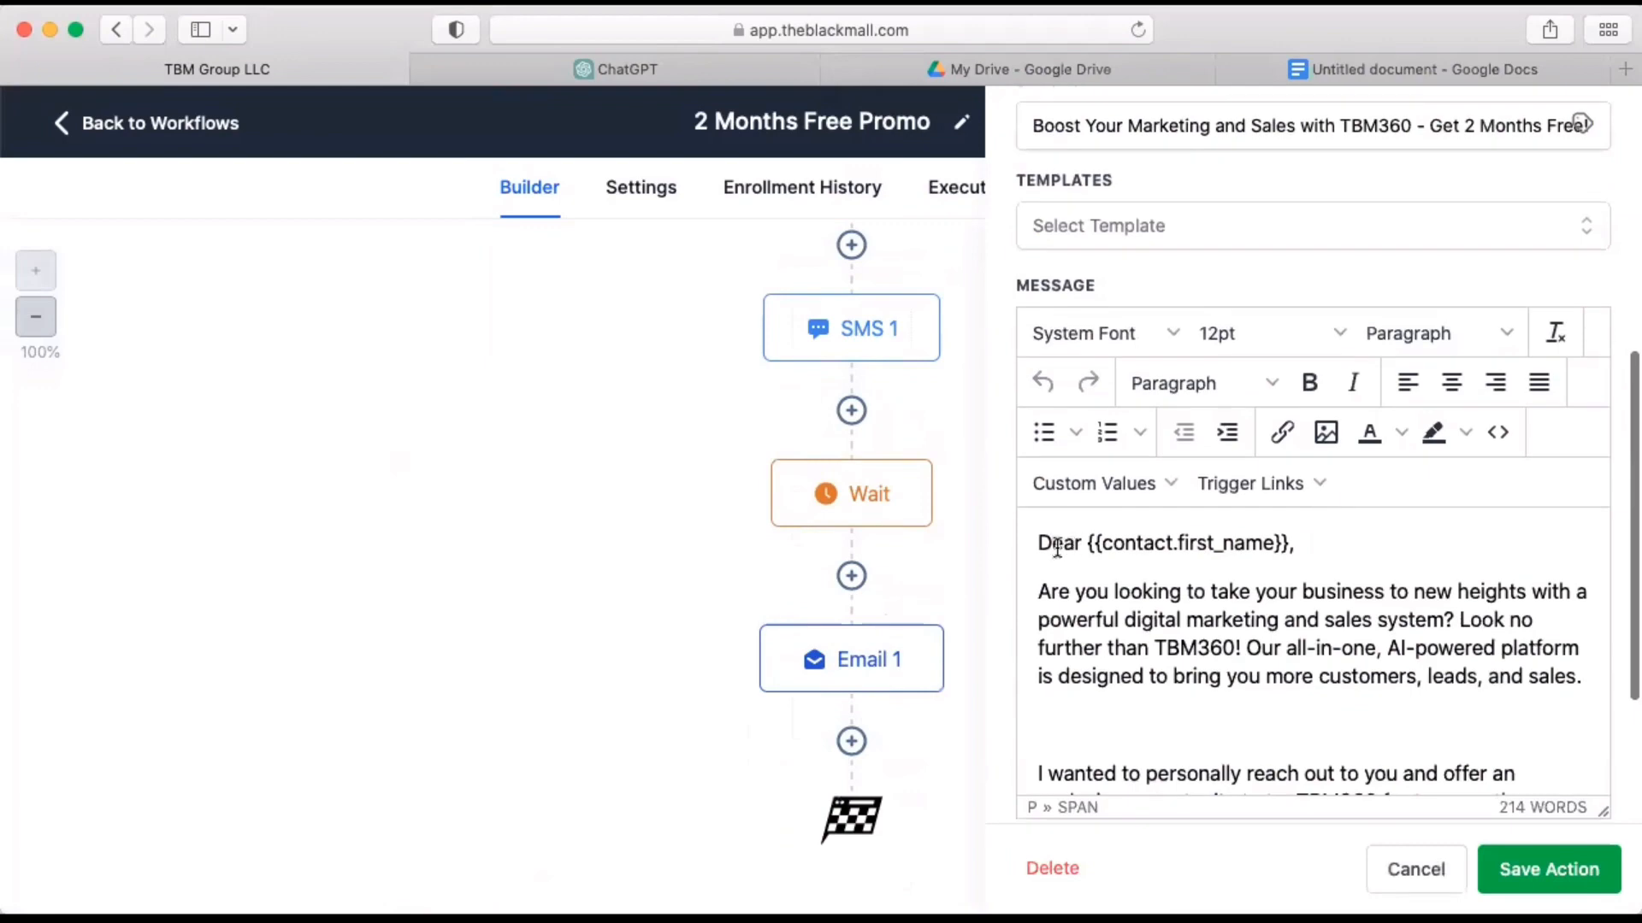
pyautogui.moveTo(1040, 542); pyautogui.dragTo(1298, 522)
pyautogui.press('super+v')
# Move the subject line from the message body into the email's Subject field and delete the leftover "Subject:" label and blank lines.
pyautogui.scroll(10, 1393, 447)
pyautogui.scroll(3, 1395, 450)
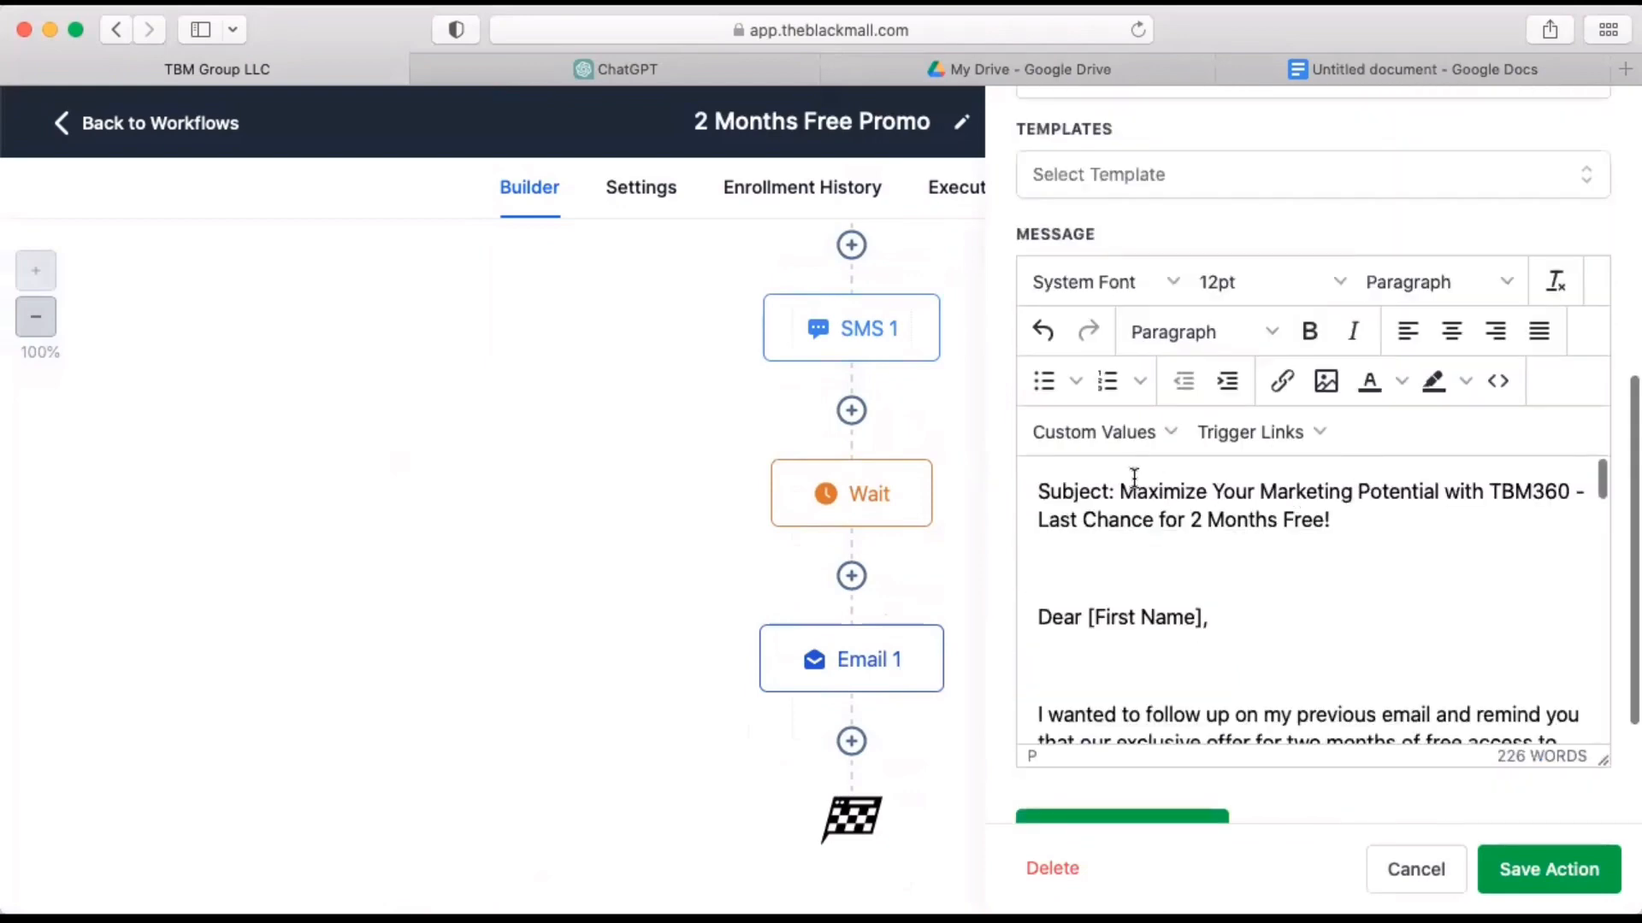
pyautogui.moveTo(1122, 491); pyautogui.dragTo(1368, 522)
pyautogui.press('super+x')
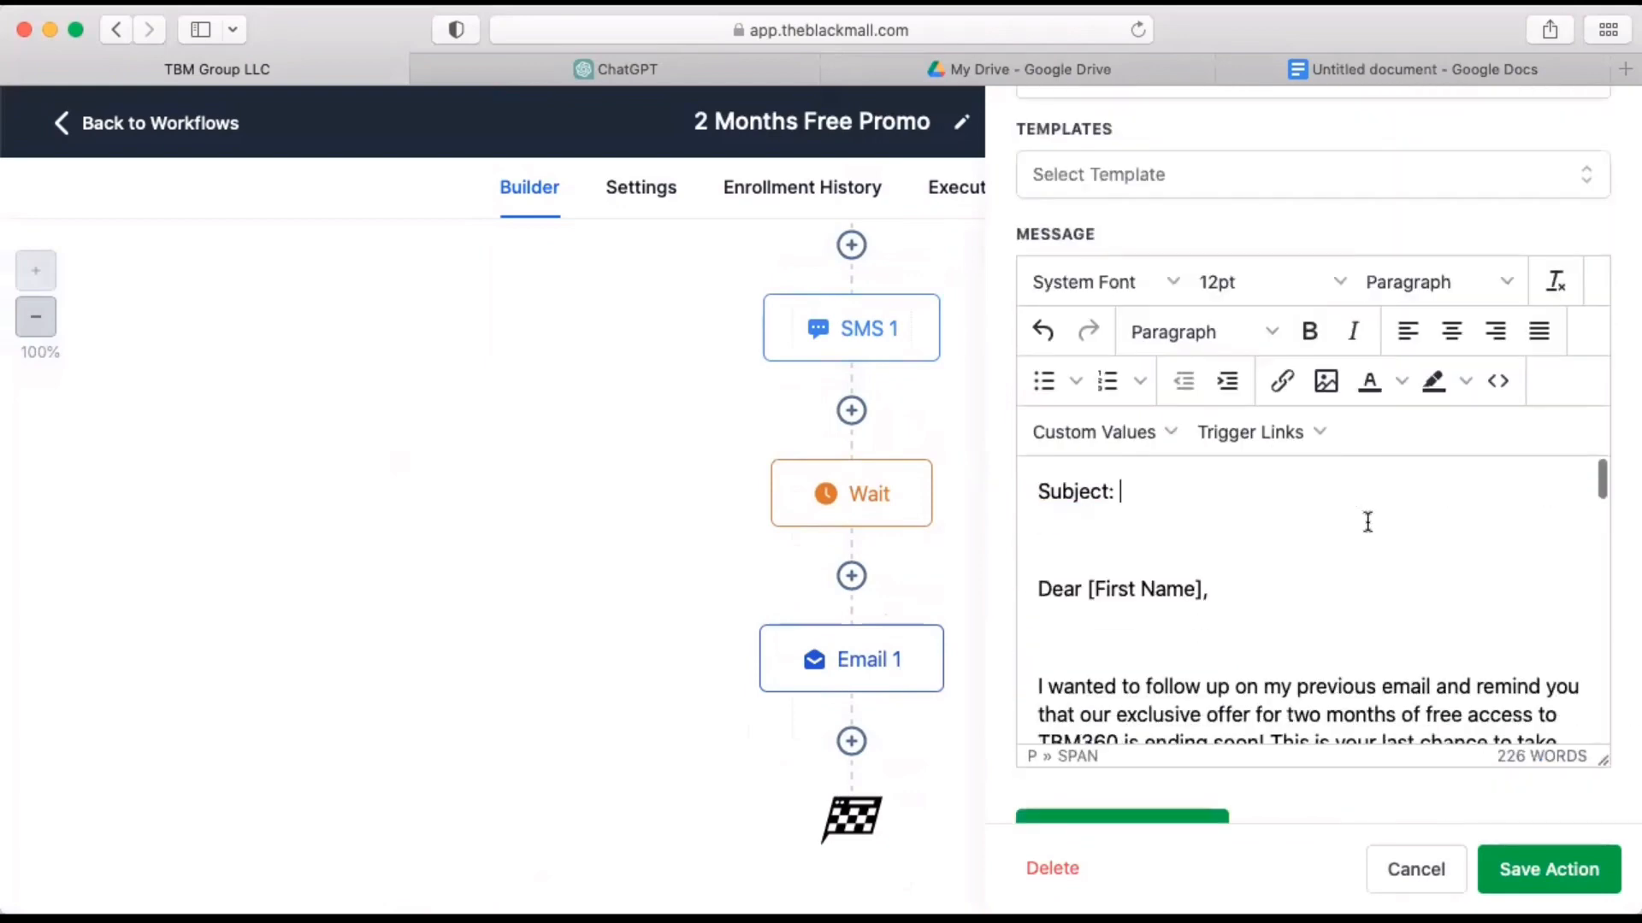
pyautogui.scroll(4, 1368, 521)
pyautogui.doubleClick(1201, 273)
pyautogui.press('super+a')
pyautogui.press('super+v')
pyautogui.tripleClick(1089, 689)
pyautogui.press('BackSpace')
pyautogui.press('BackSpace')
pyautogui.press('BackSpace')
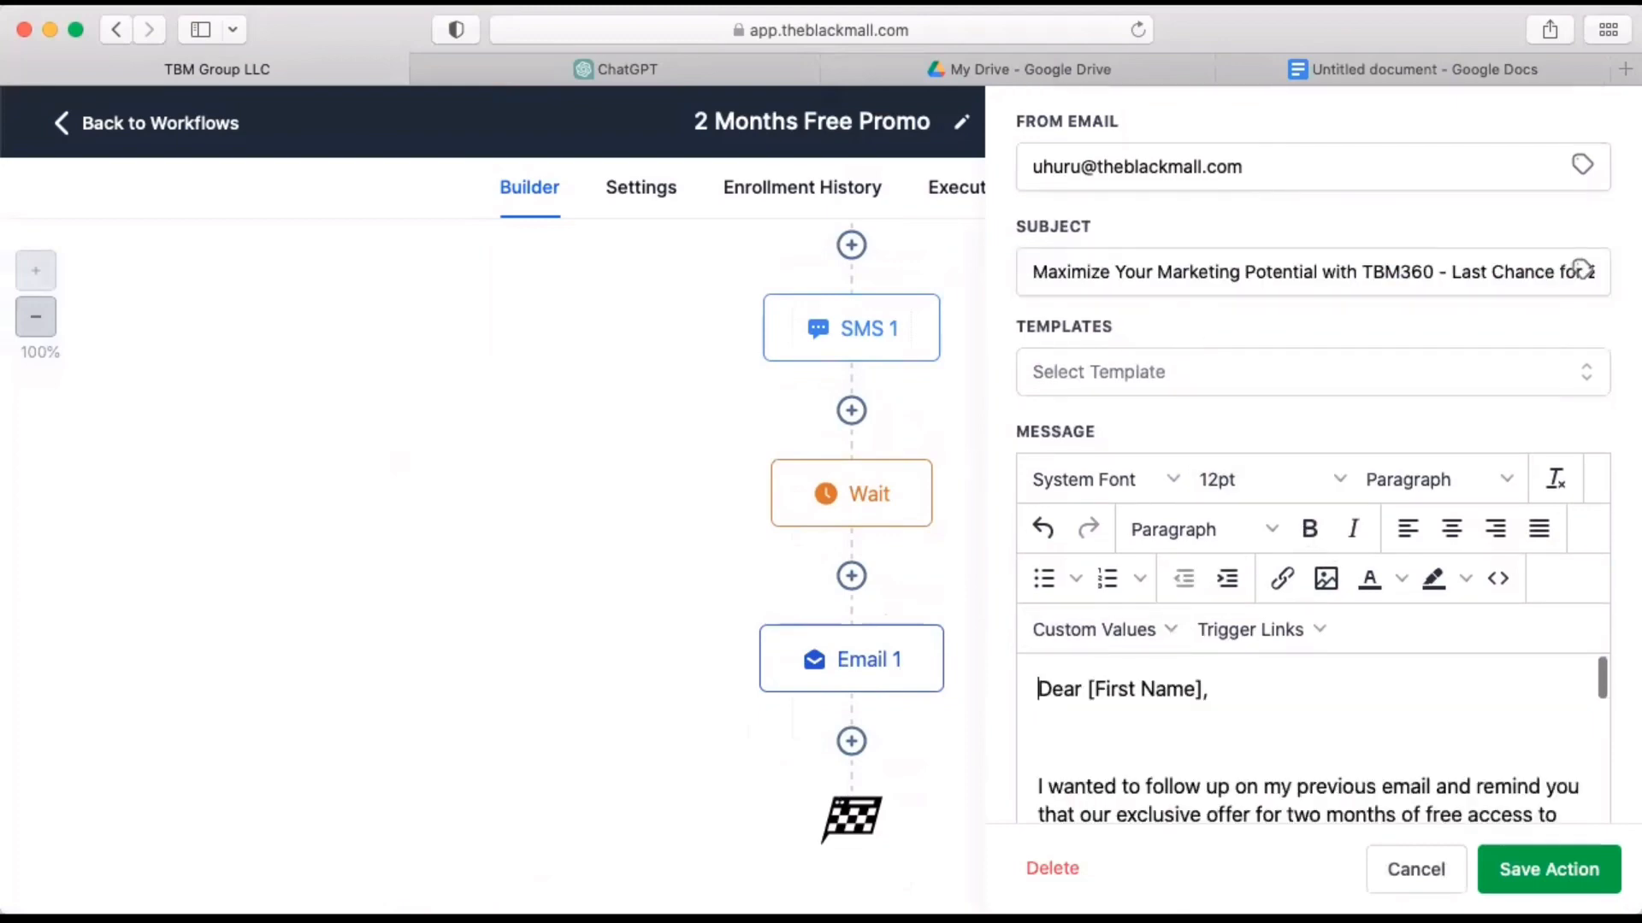
# Replace the [First Name] placeholder in the email's greeting with the contact's first name custom value.
pyautogui.moveTo(1200, 688); pyautogui.dragTo(1085, 689)
pyautogui.click(1147, 632)
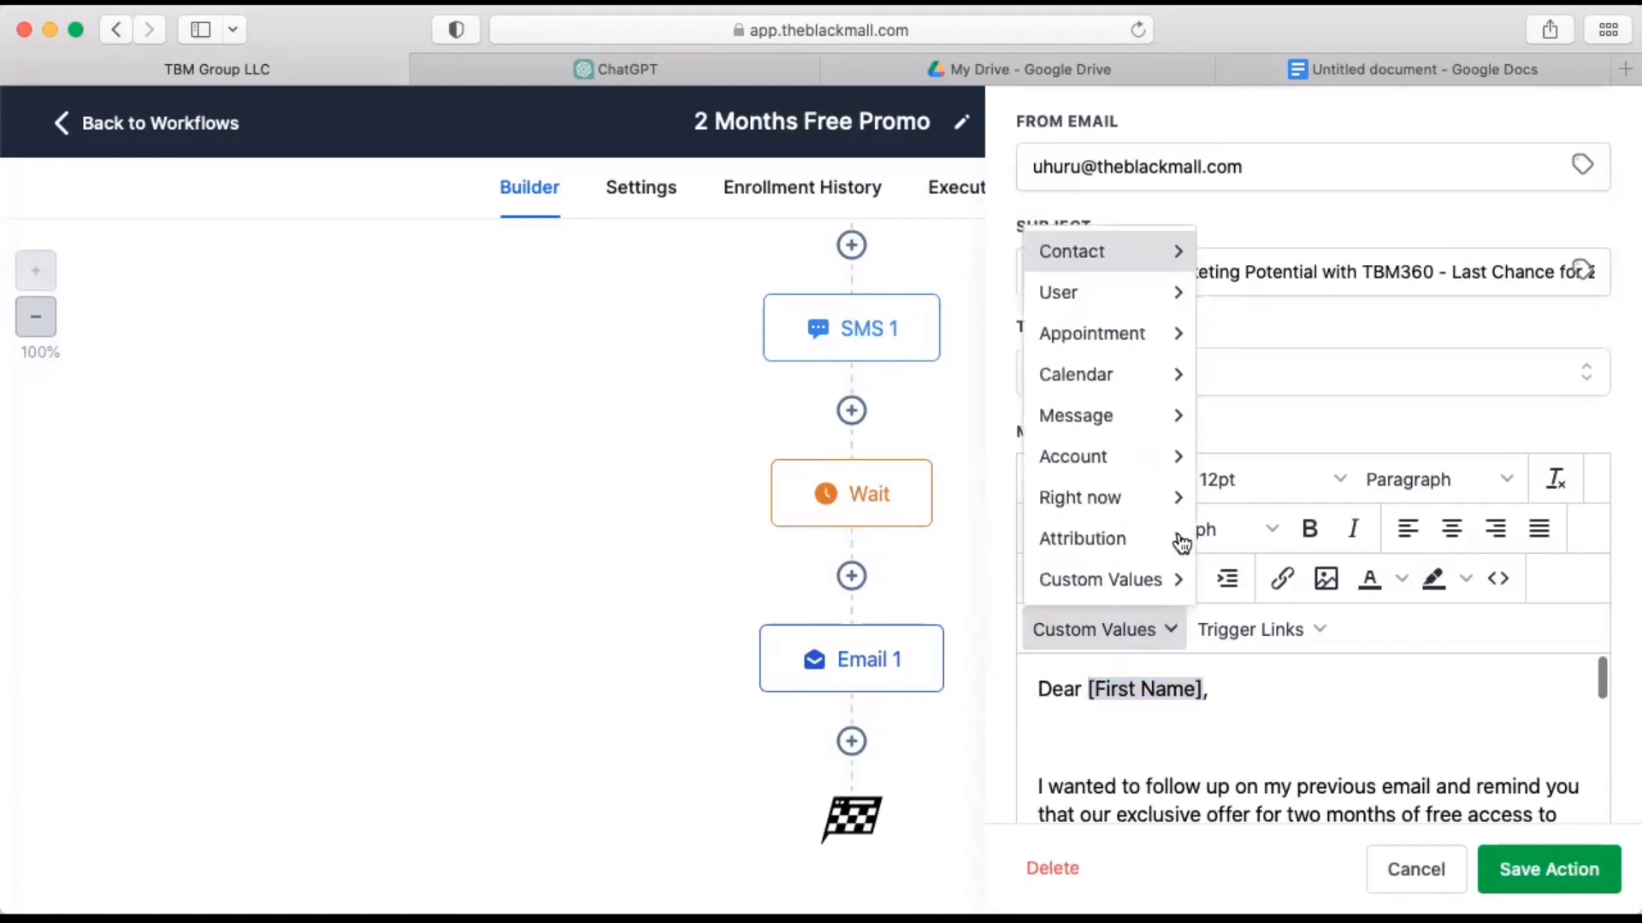
pyautogui.moveTo(1129, 253)
pyautogui.click(1237, 299)
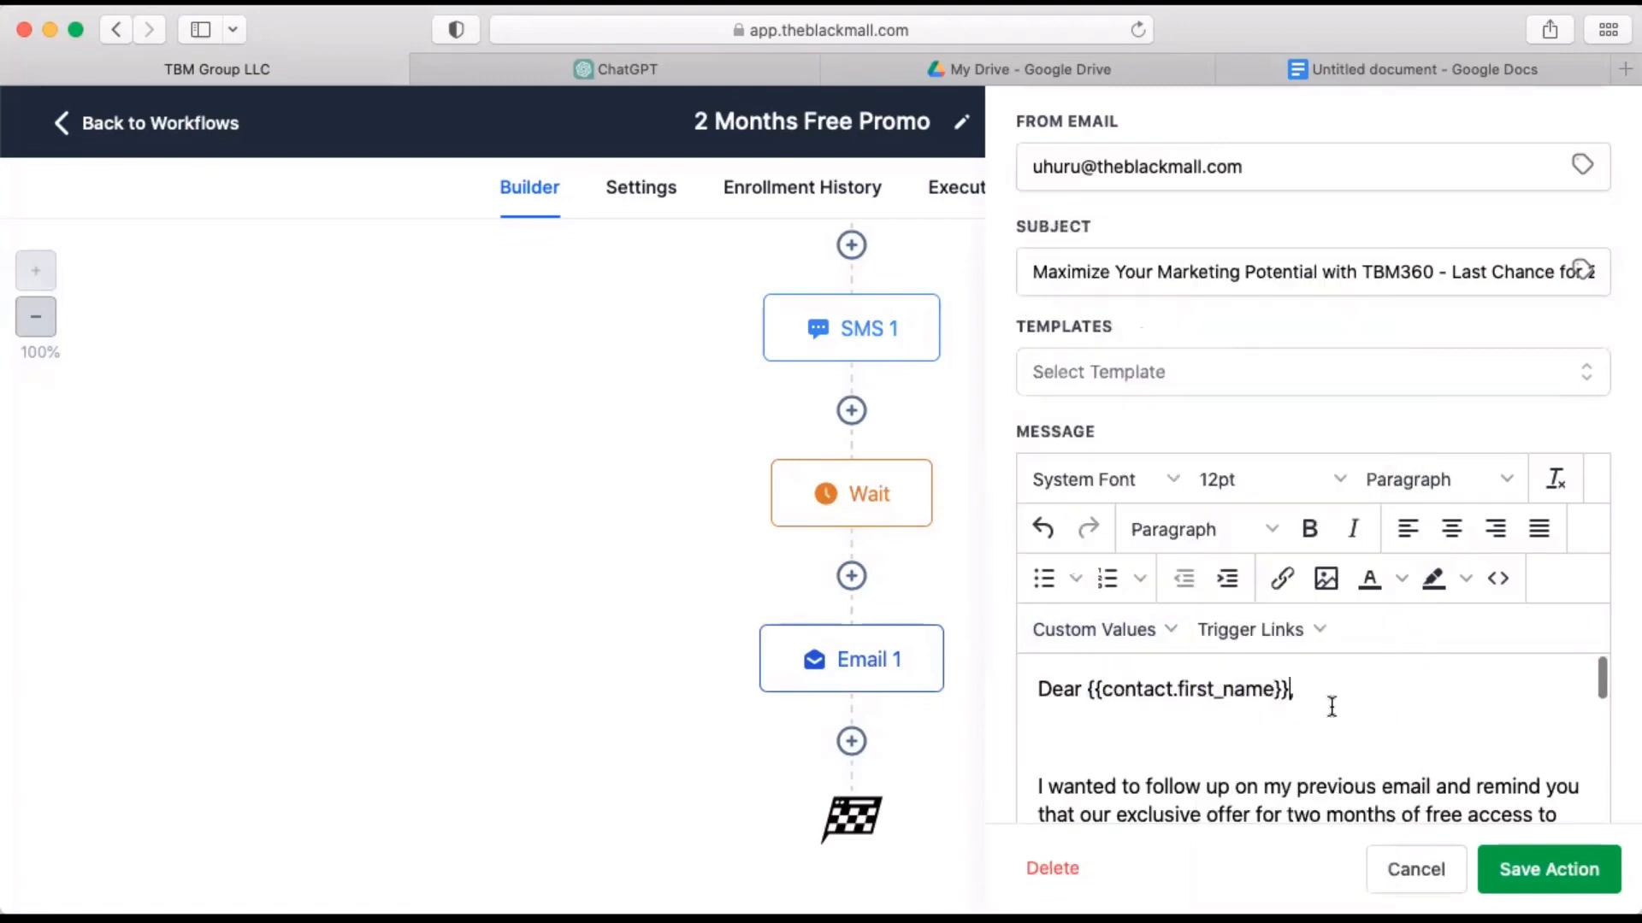
pyautogui.scroll(-10, 1360, 722)
pyautogui.scroll(5, 1359, 729)
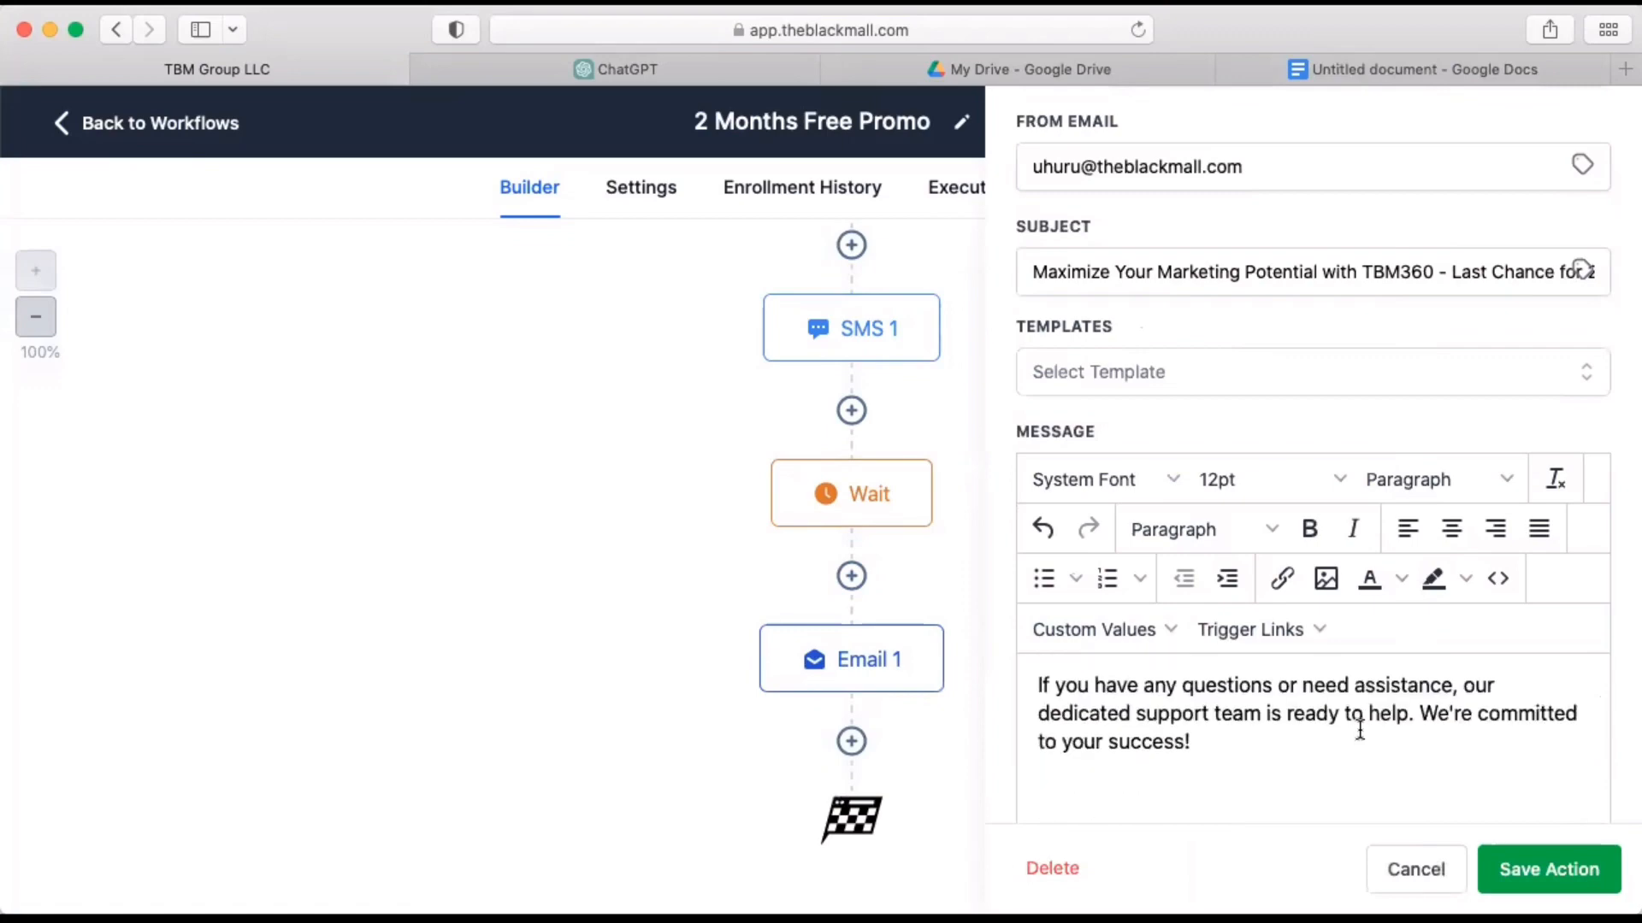
pyautogui.tripleClick(1171, 769)
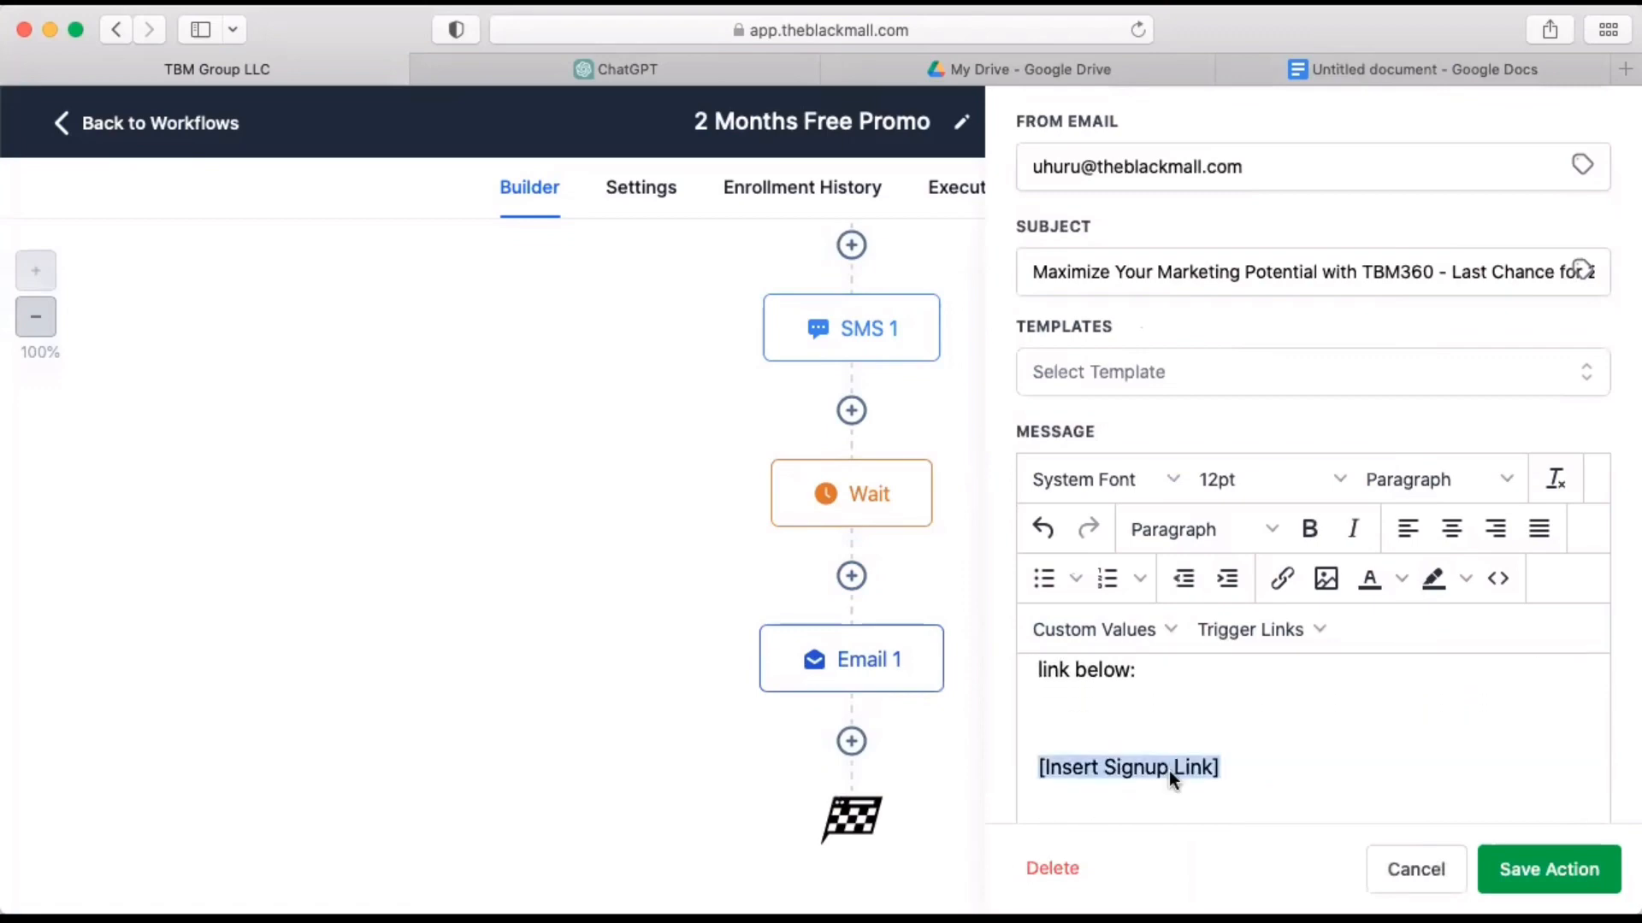
pyautogui.write('https')
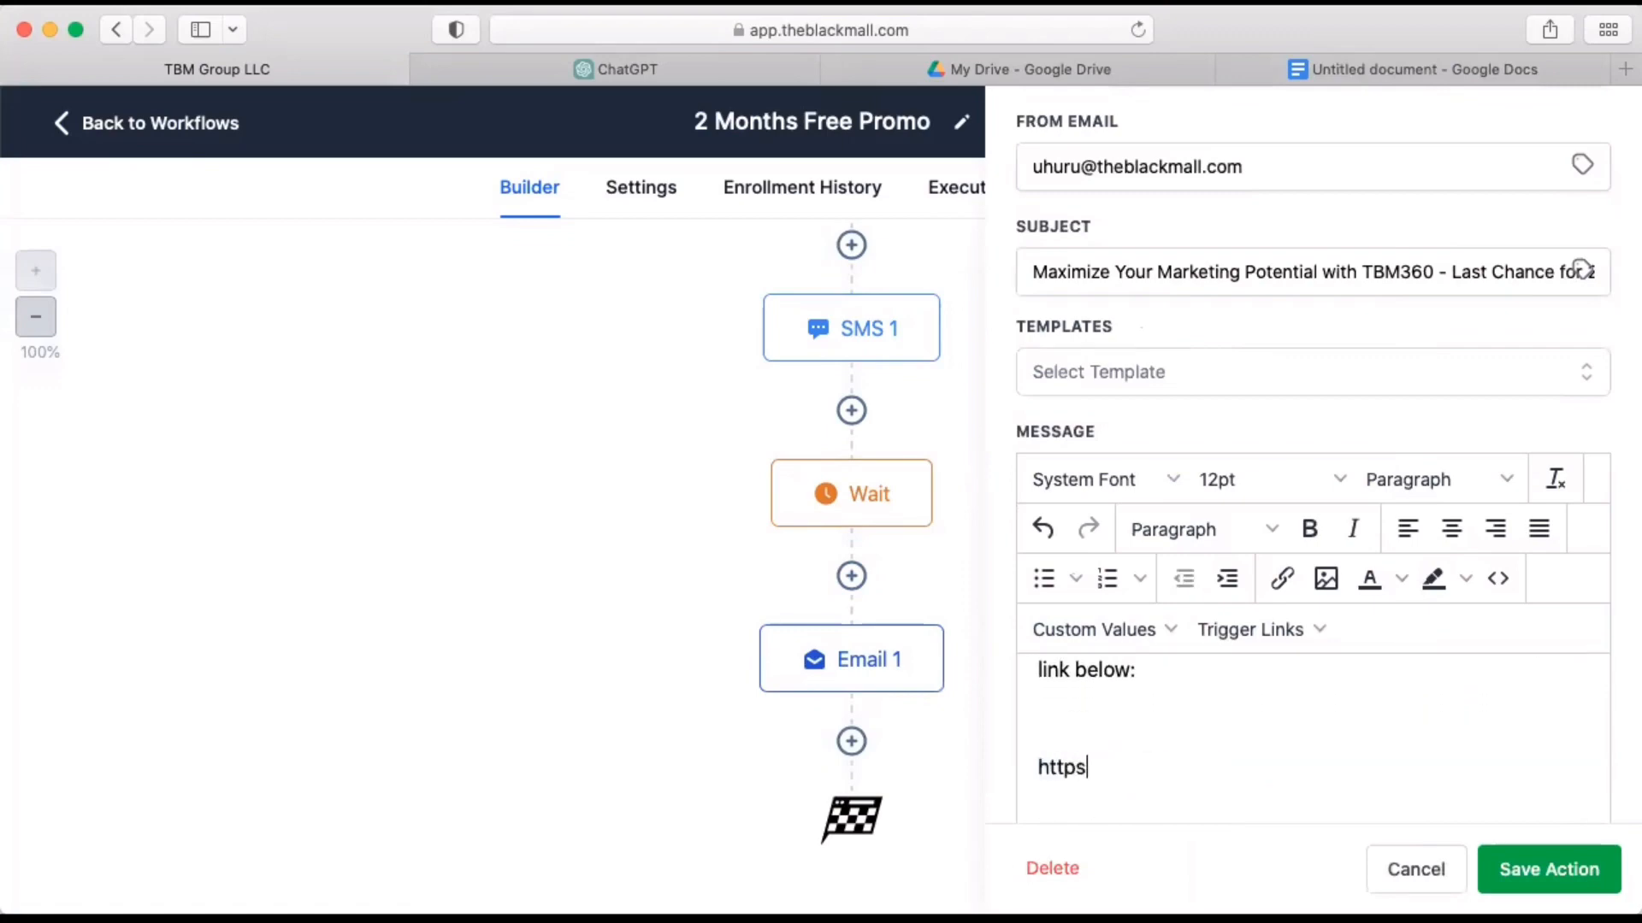
pyautogui.write('://theblackmall.')
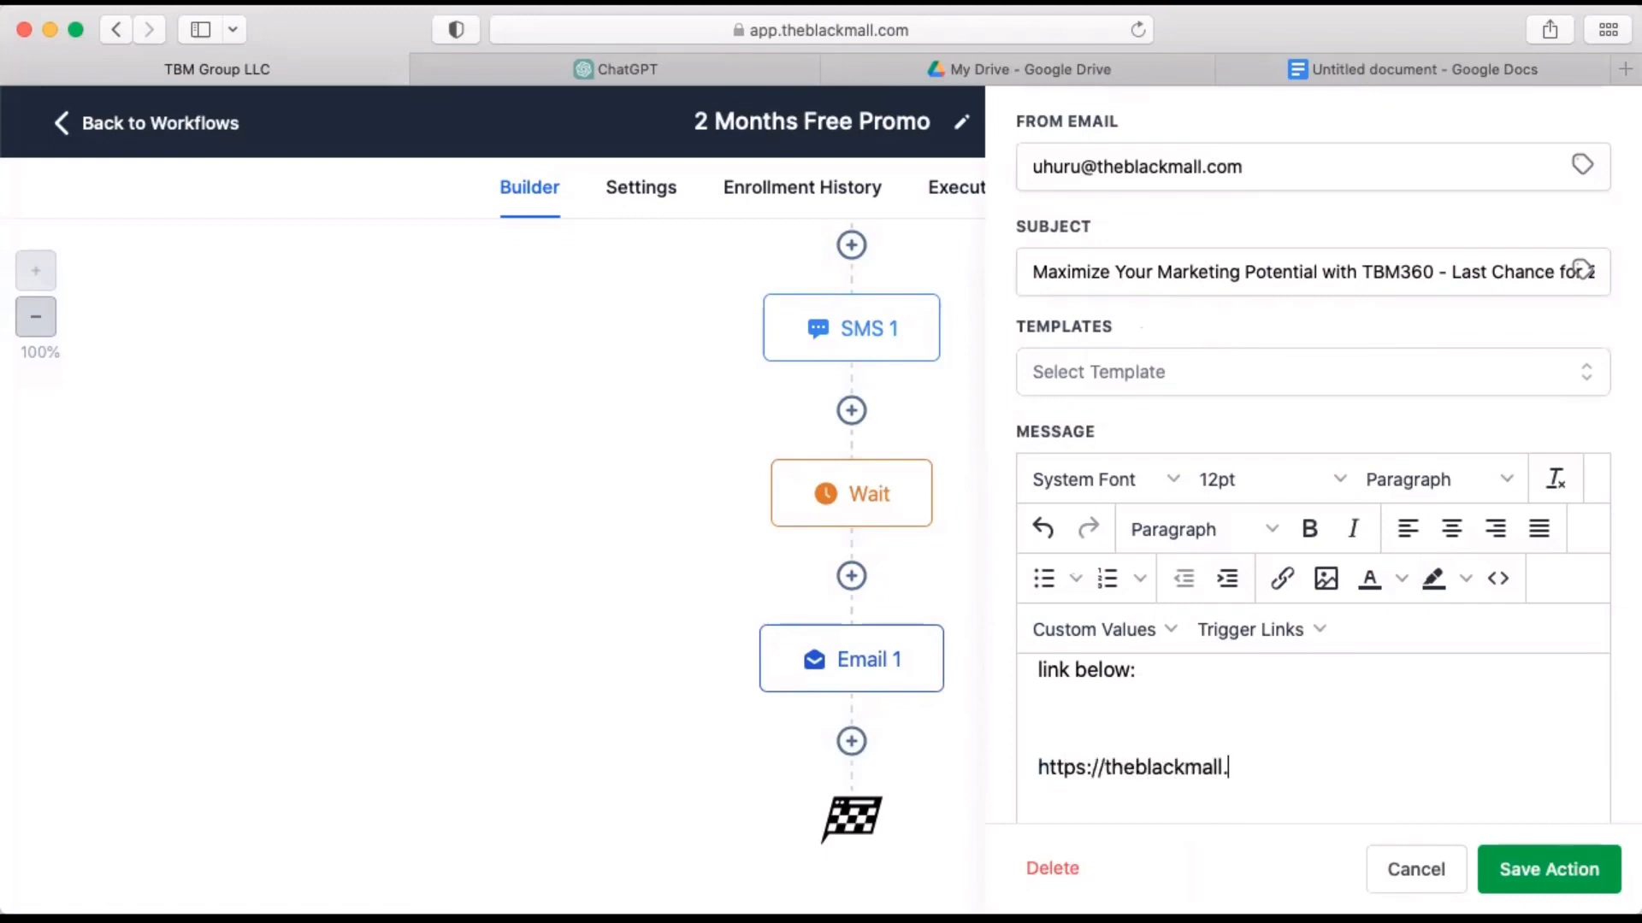
pyautogui.write('com/signup')
# Replace the [Your Name] placeholder in the email's signature with the sender's first name and save the action and workflow.
pyautogui.scroll(-5, 1313, 735)
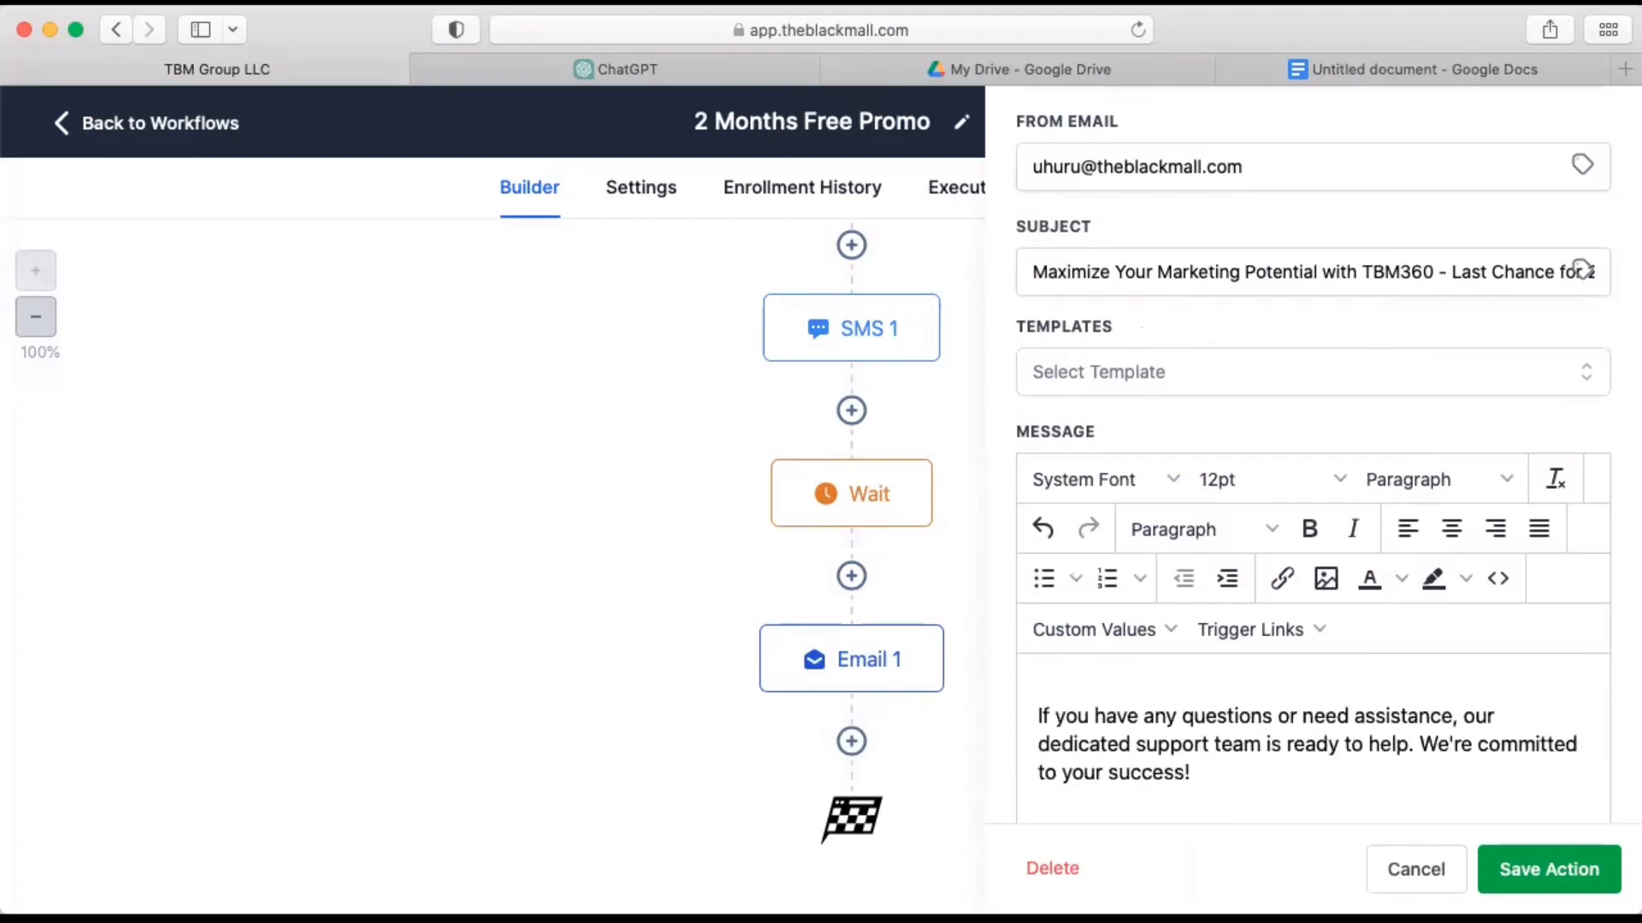
pyautogui.scroll(-3, 1312, 735)
pyautogui.tripleClick(1074, 755)
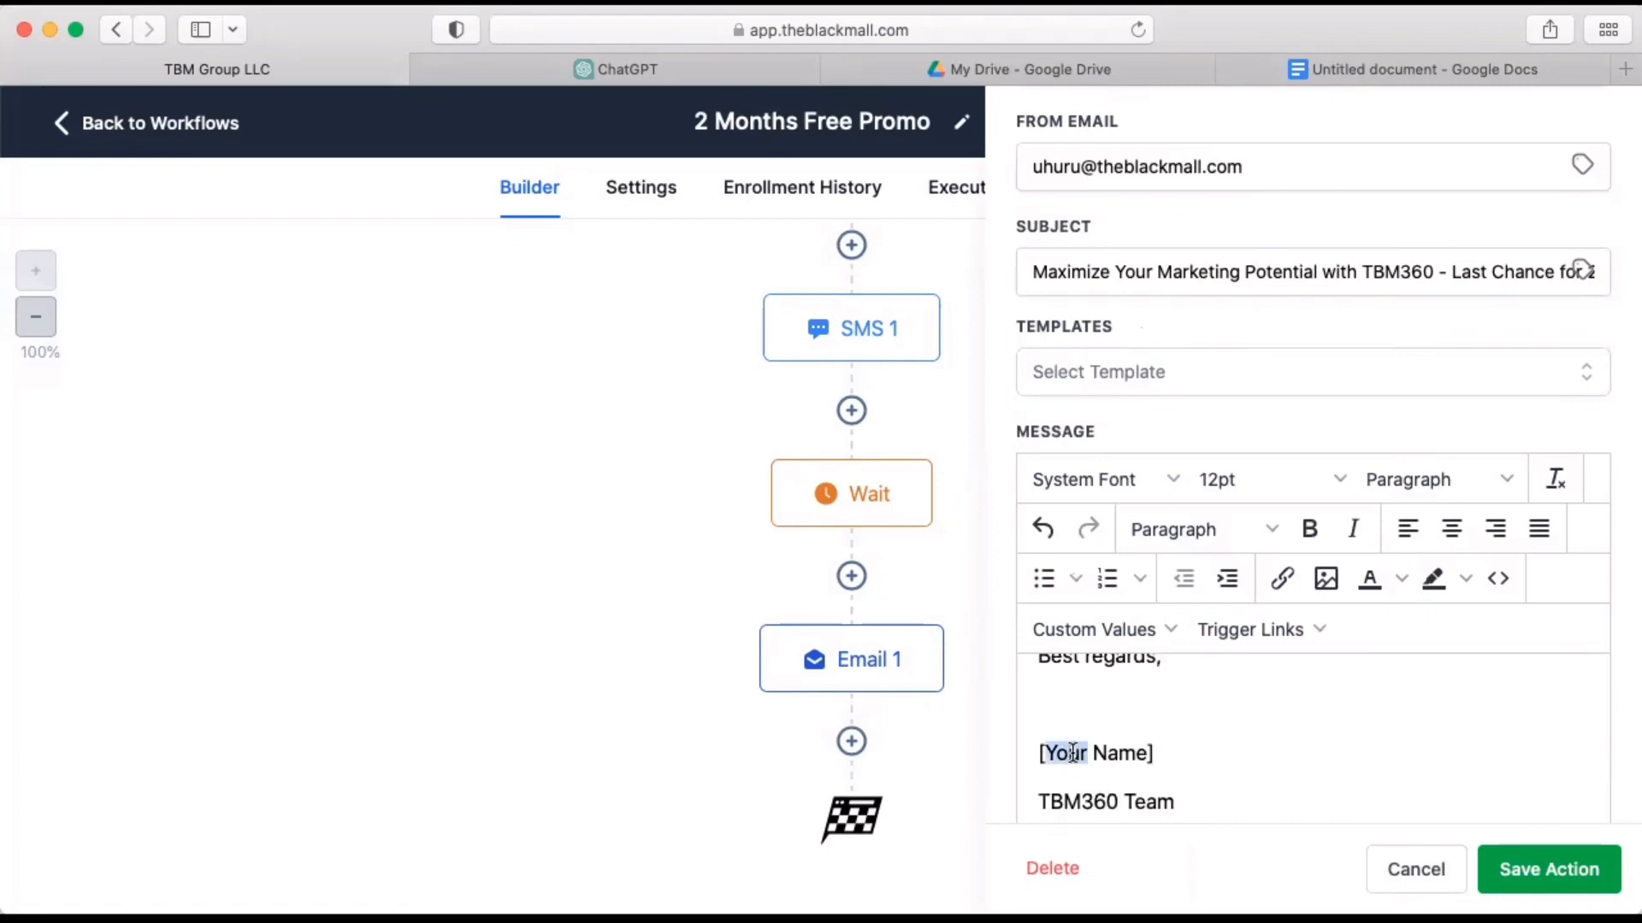
pyautogui.write('Cassiopeia')
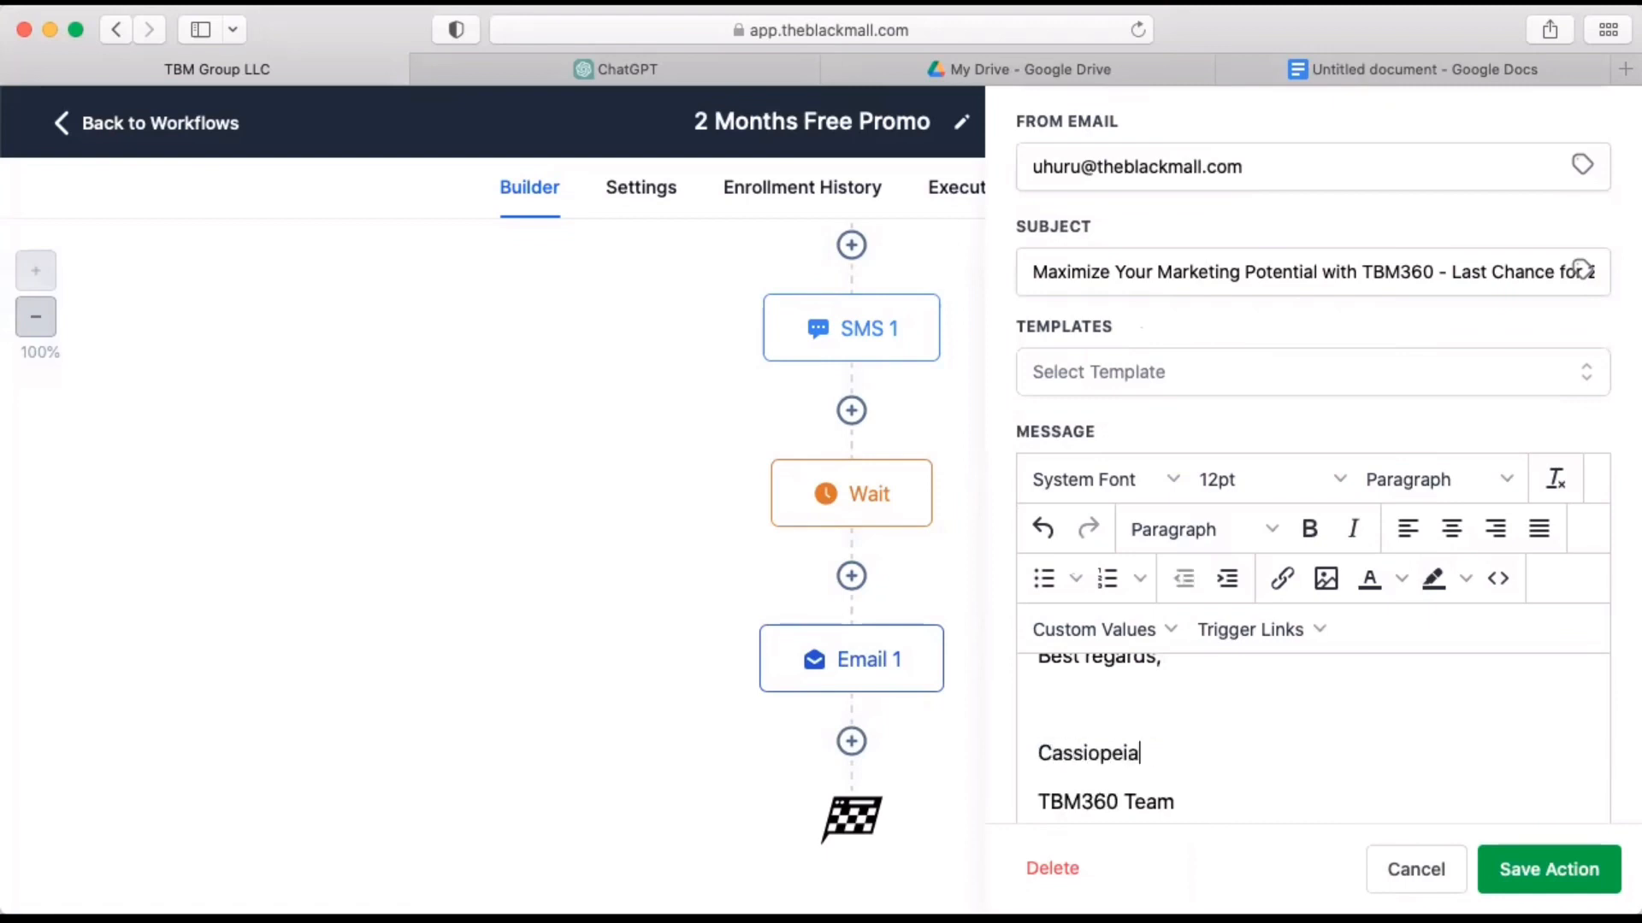
pyautogui.click(1509, 870)
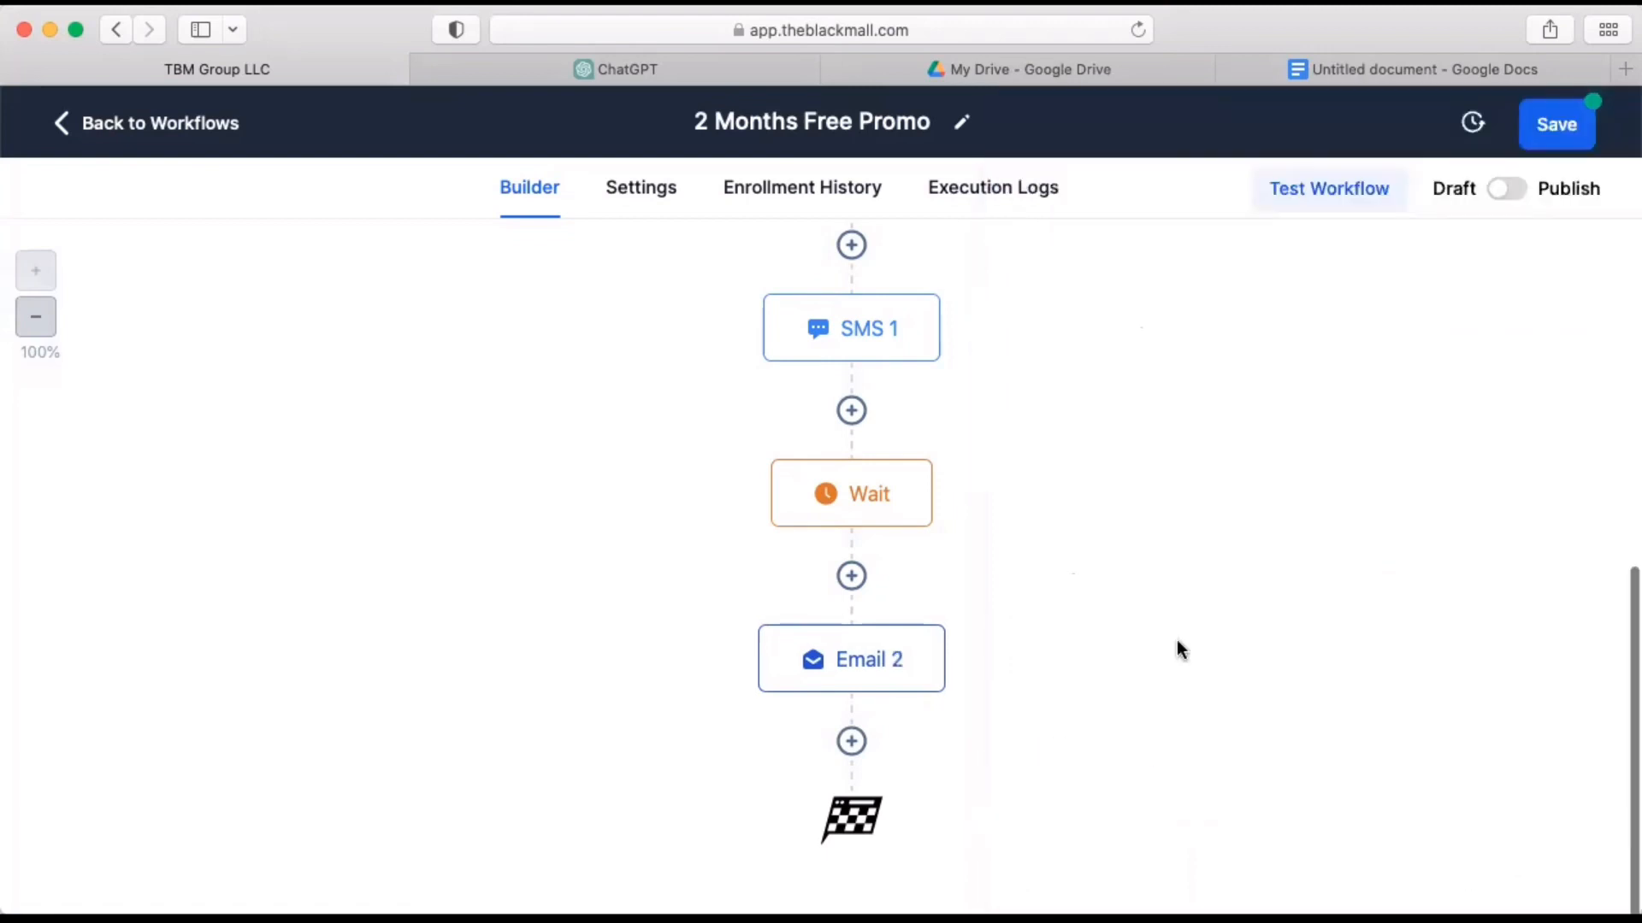
pyautogui.click(1563, 129)
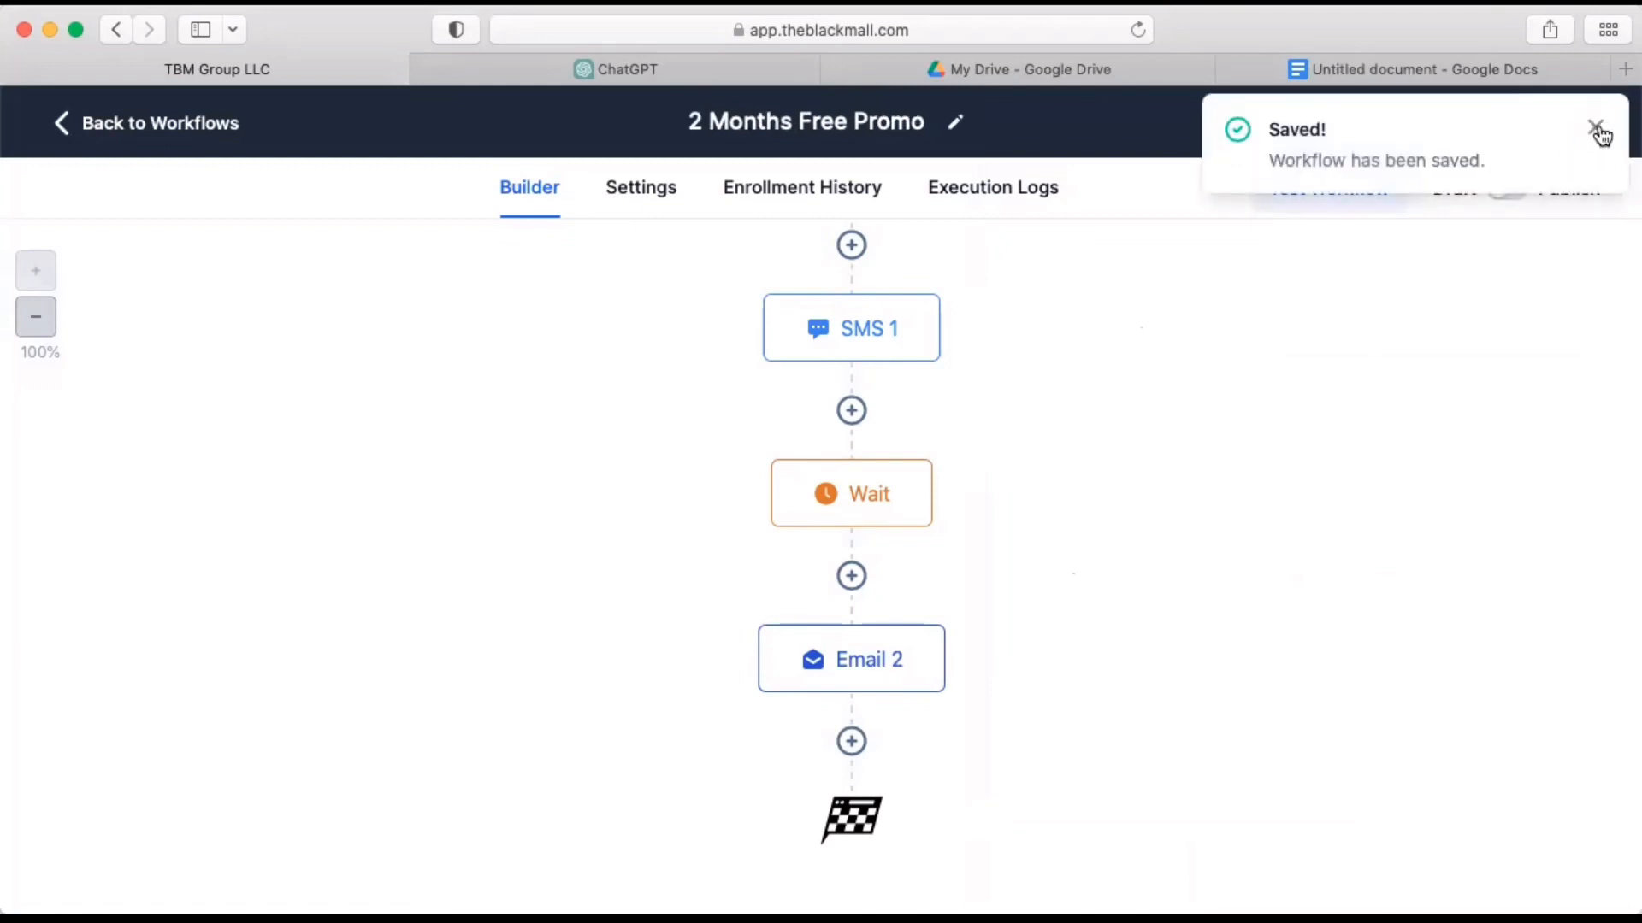
pyautogui.click(1596, 130)
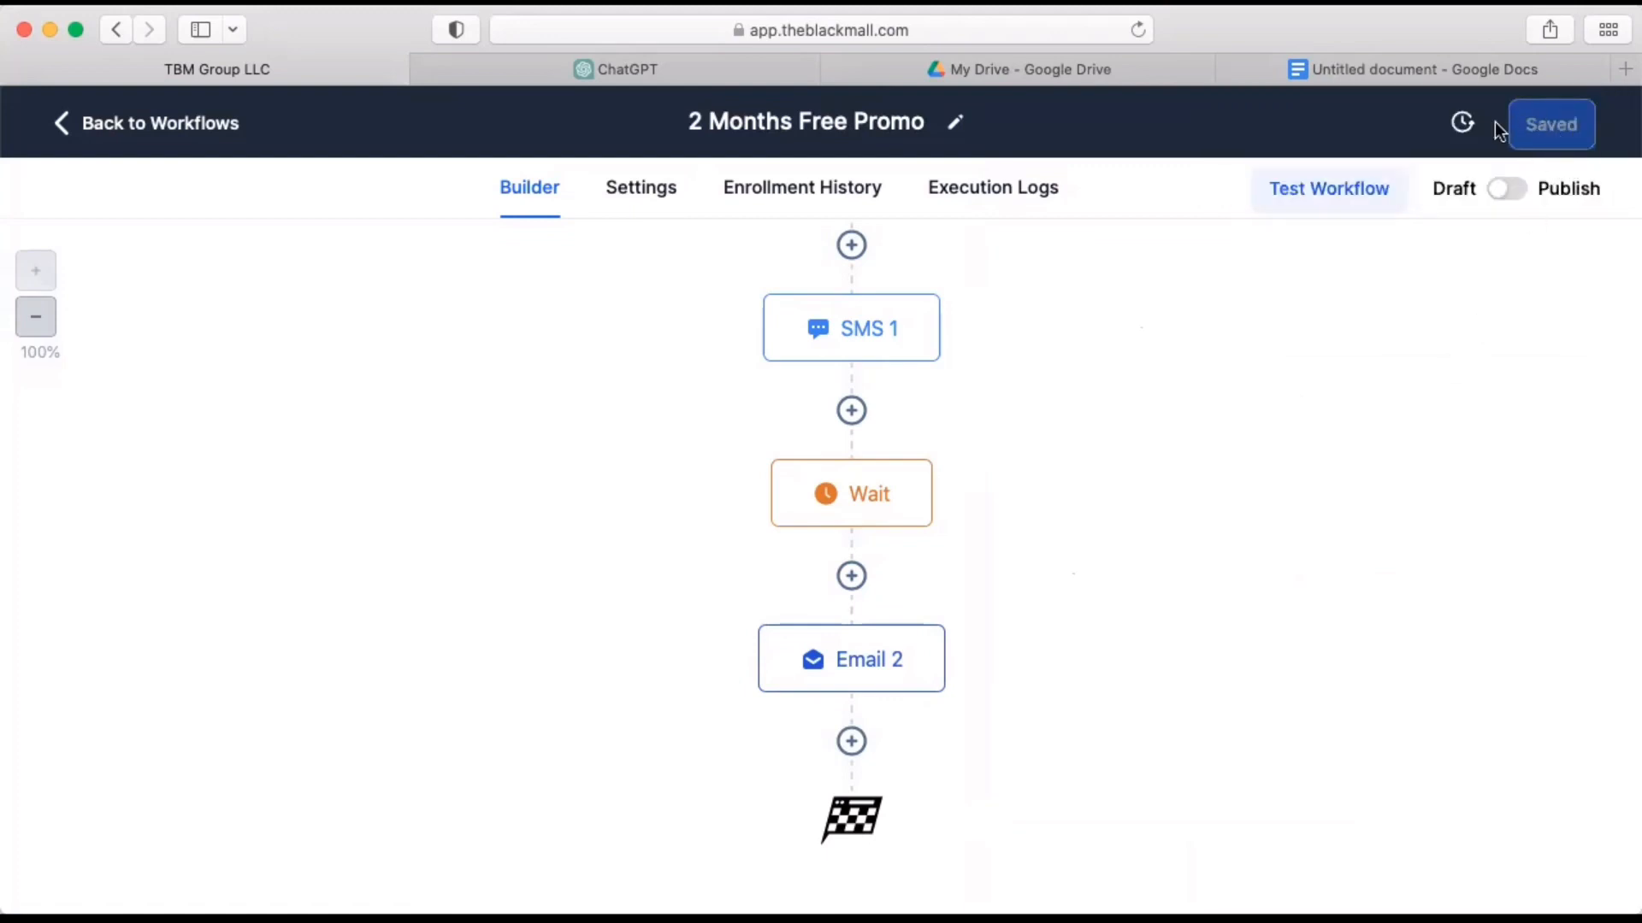
# Switch to the Google Docs document and copy the SMS 2 text beginning "Last chance! Get 2 months of free access".
pyautogui.click(1449, 68)
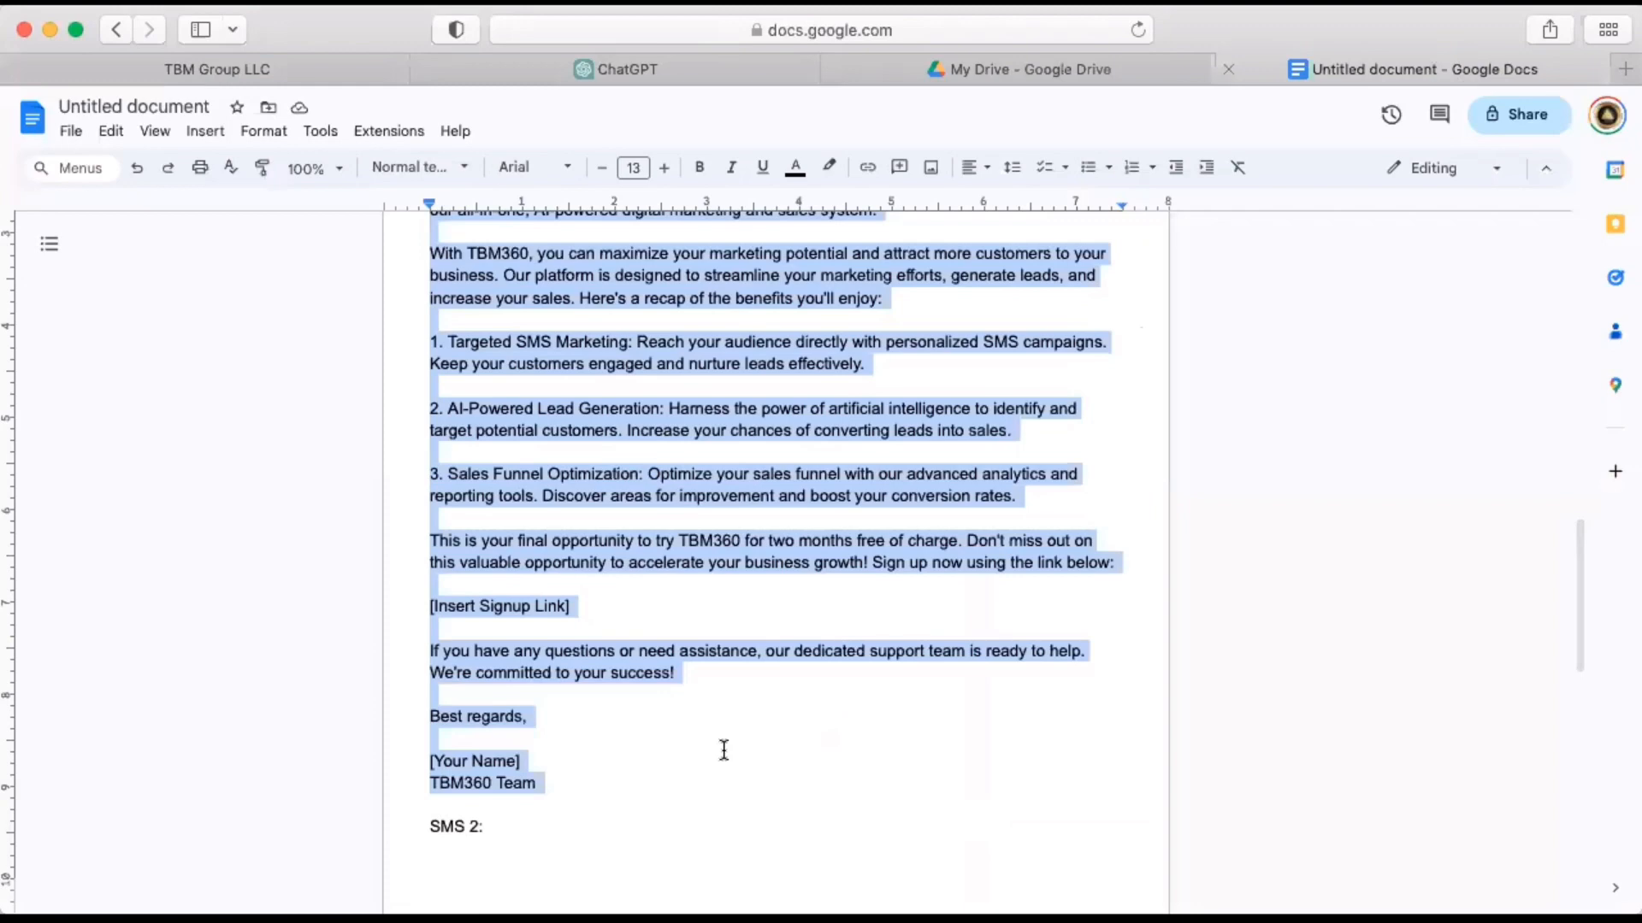
pyautogui.scroll(-5, 723, 749)
pyautogui.moveTo(429, 560); pyautogui.dragTo(1078, 593)
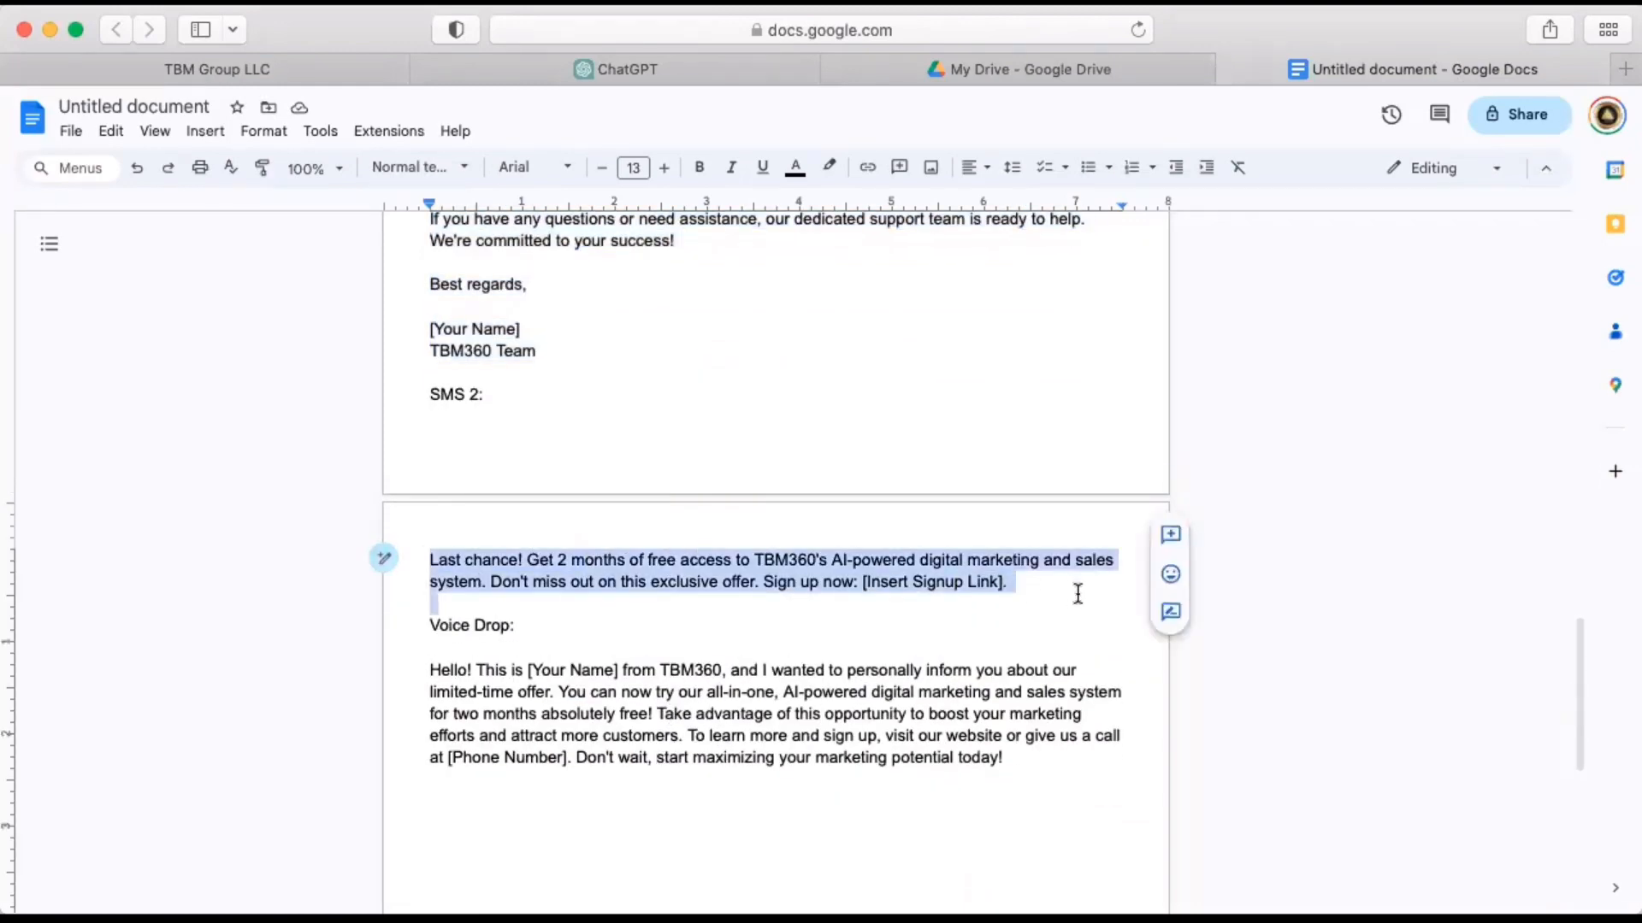
# Back in the 2 Months Free Promo workflow, copy the SMS 1 action and place the copy after Email 2.
pyautogui.click(337, 61)
pyautogui.scroll(2, 979, 488)
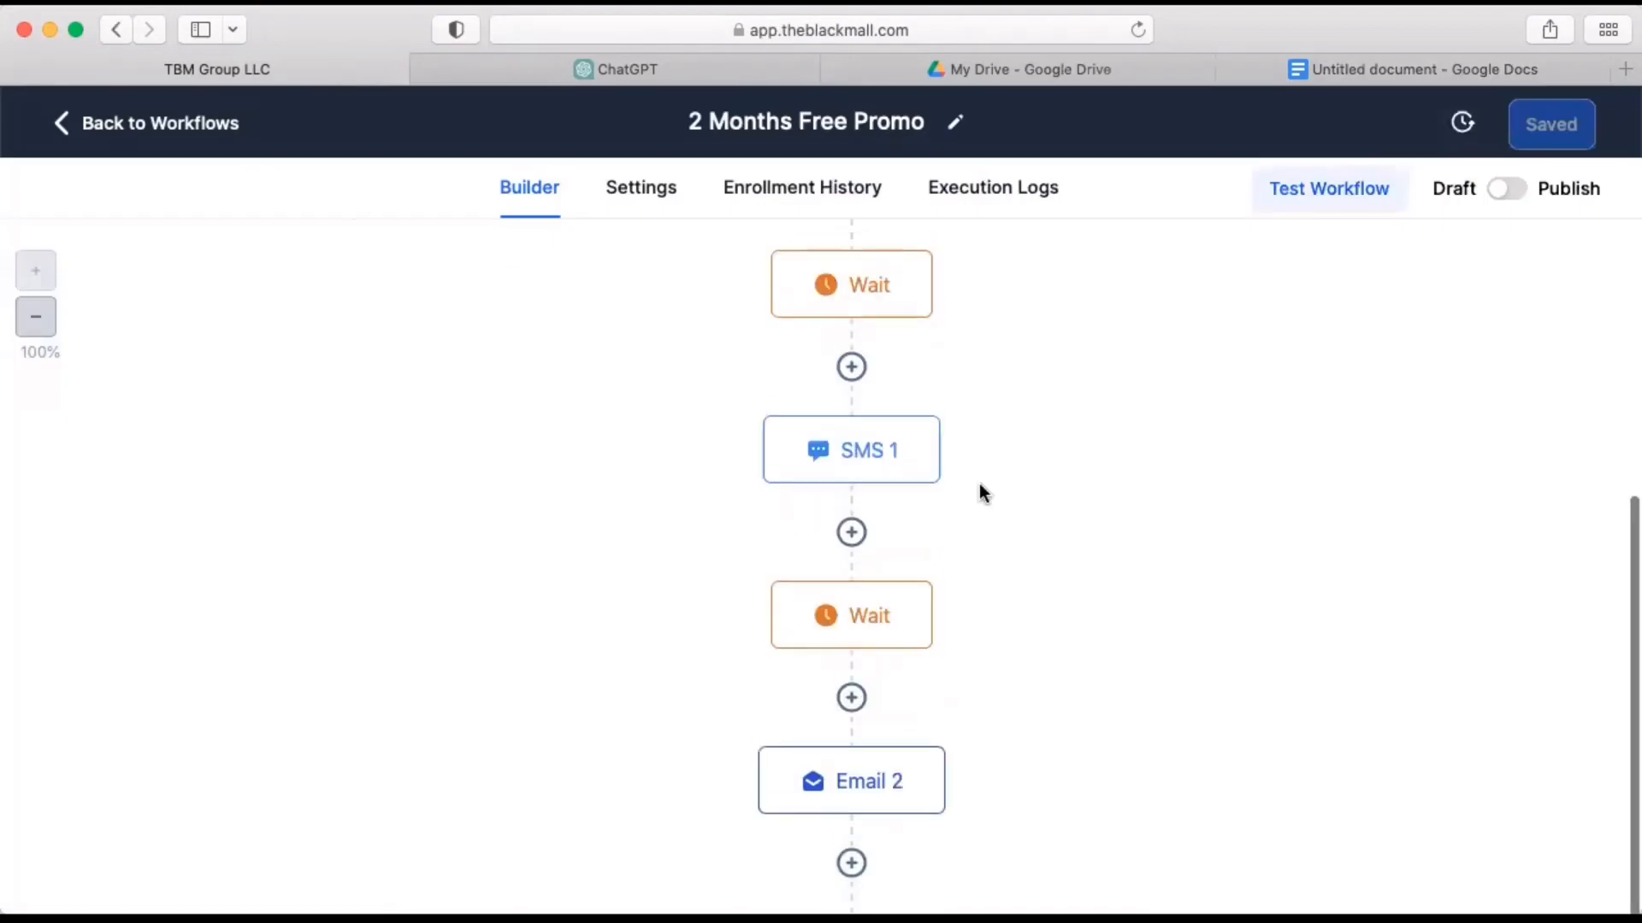
pyautogui.scroll(-2, 983, 493)
pyautogui.click(936, 340)
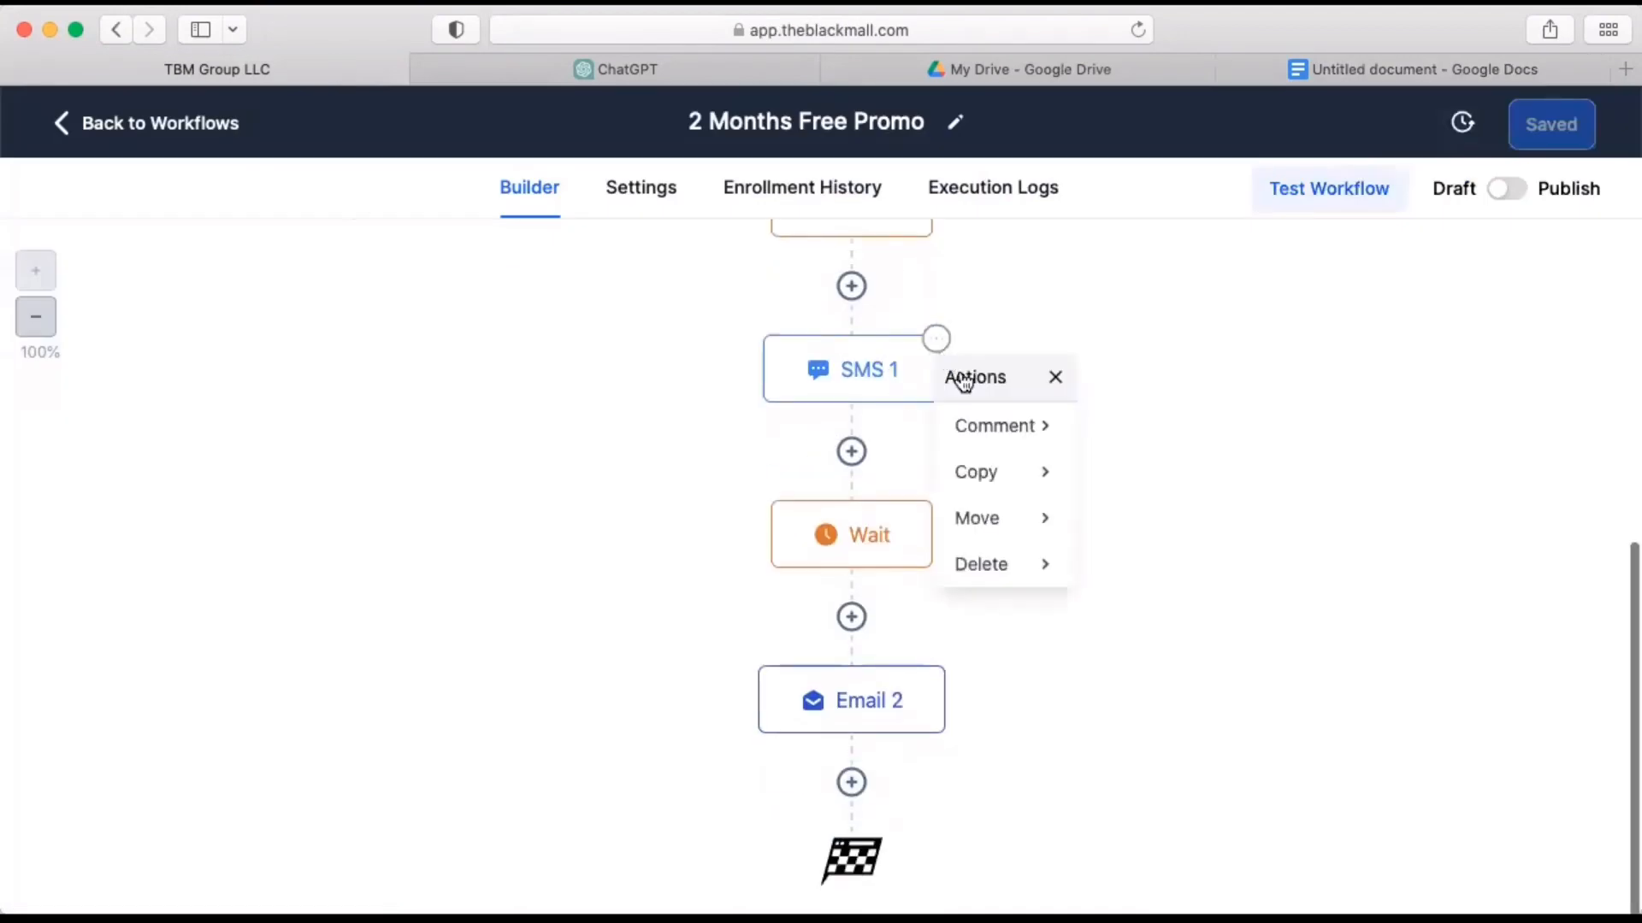
pyautogui.moveTo(992, 476)
pyautogui.click(1155, 436)
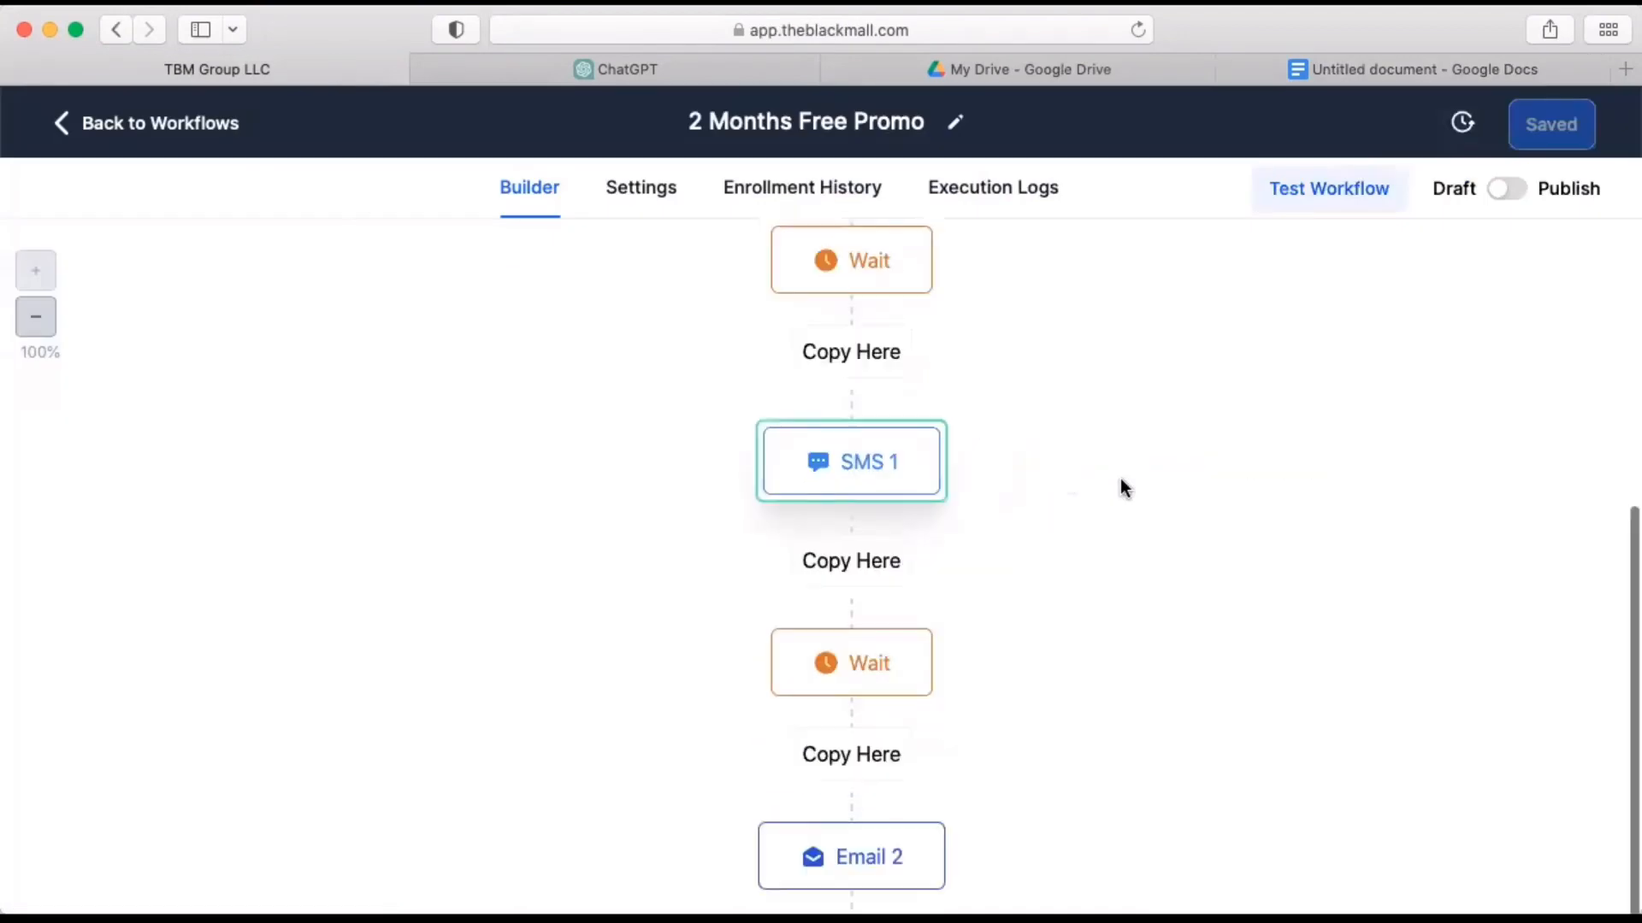
pyautogui.scroll(-5, 966, 721)
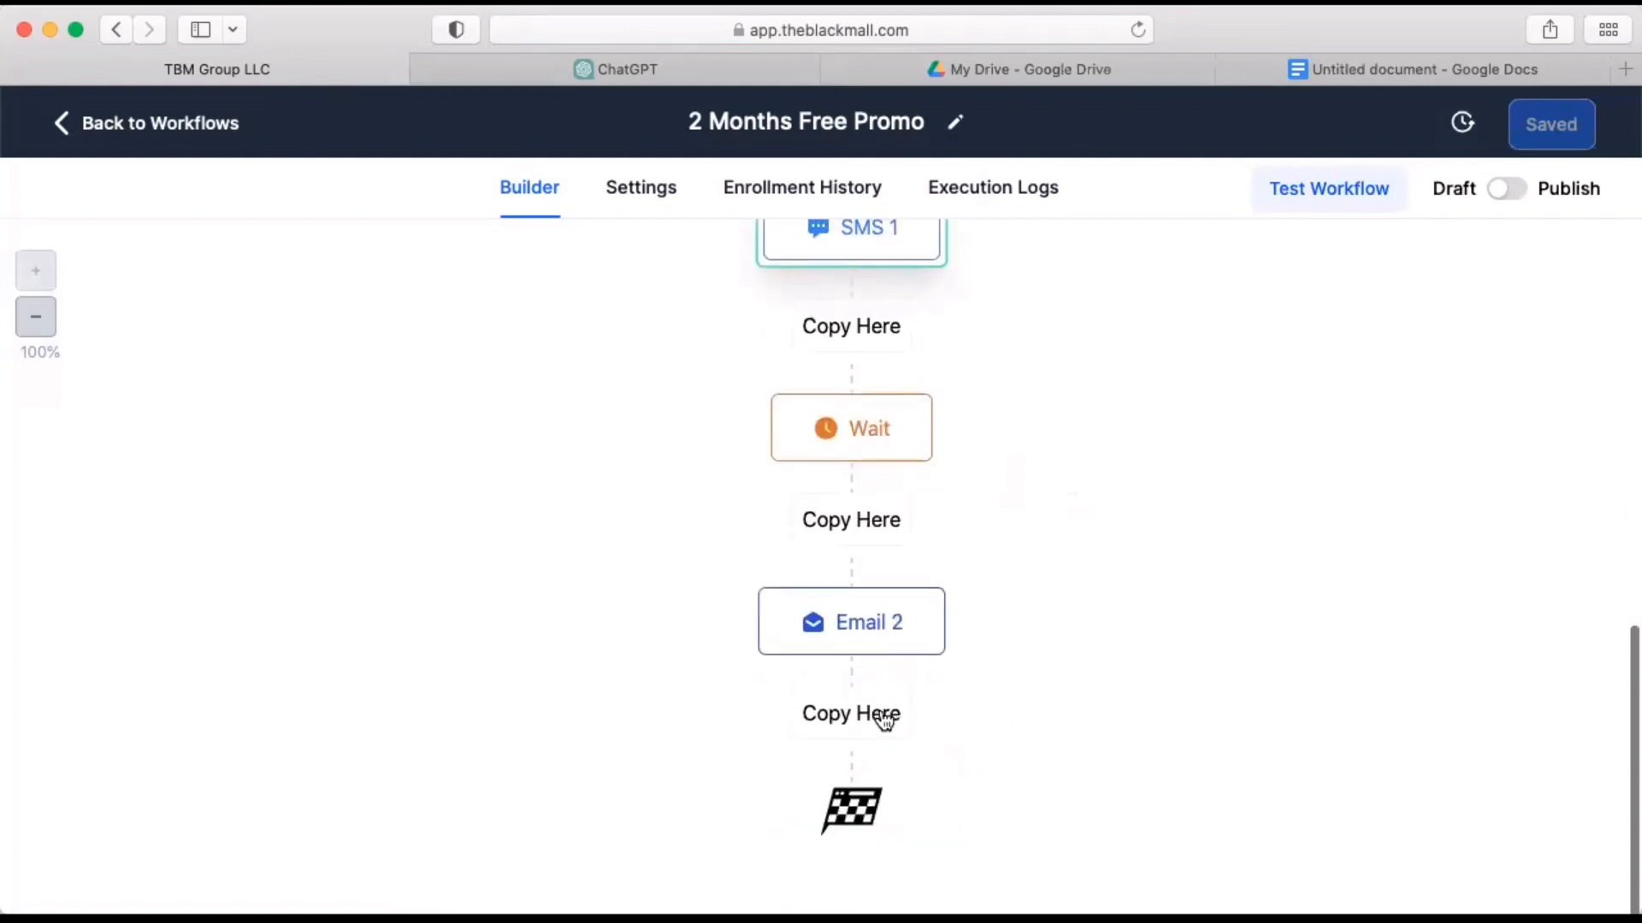
pyautogui.click(885, 721)
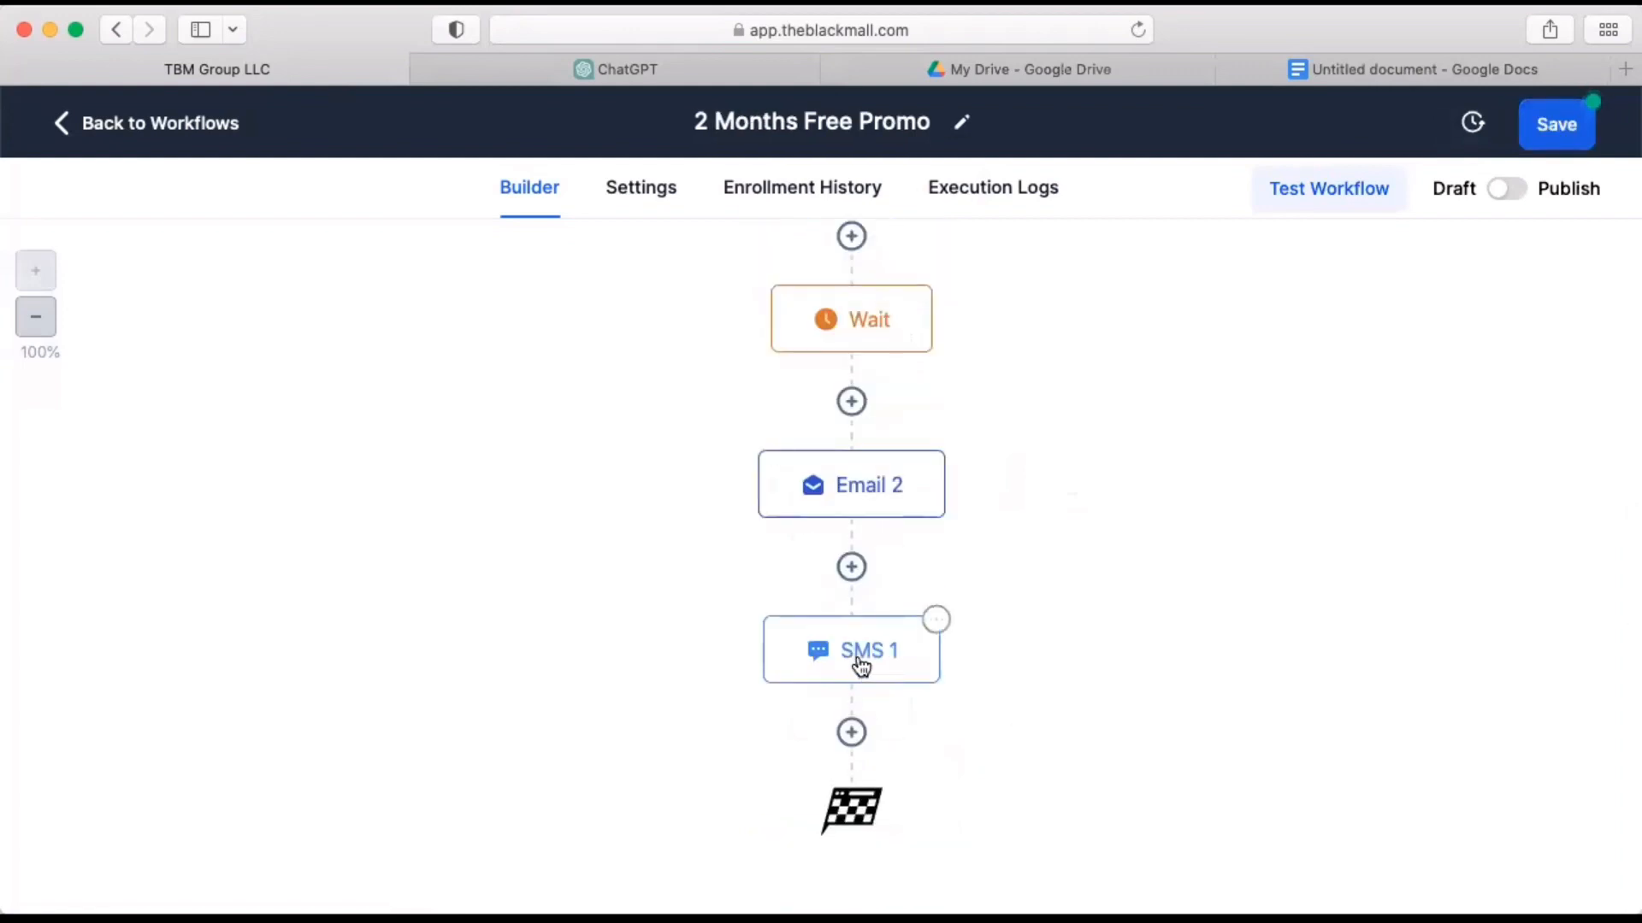
pyautogui.click(861, 667)
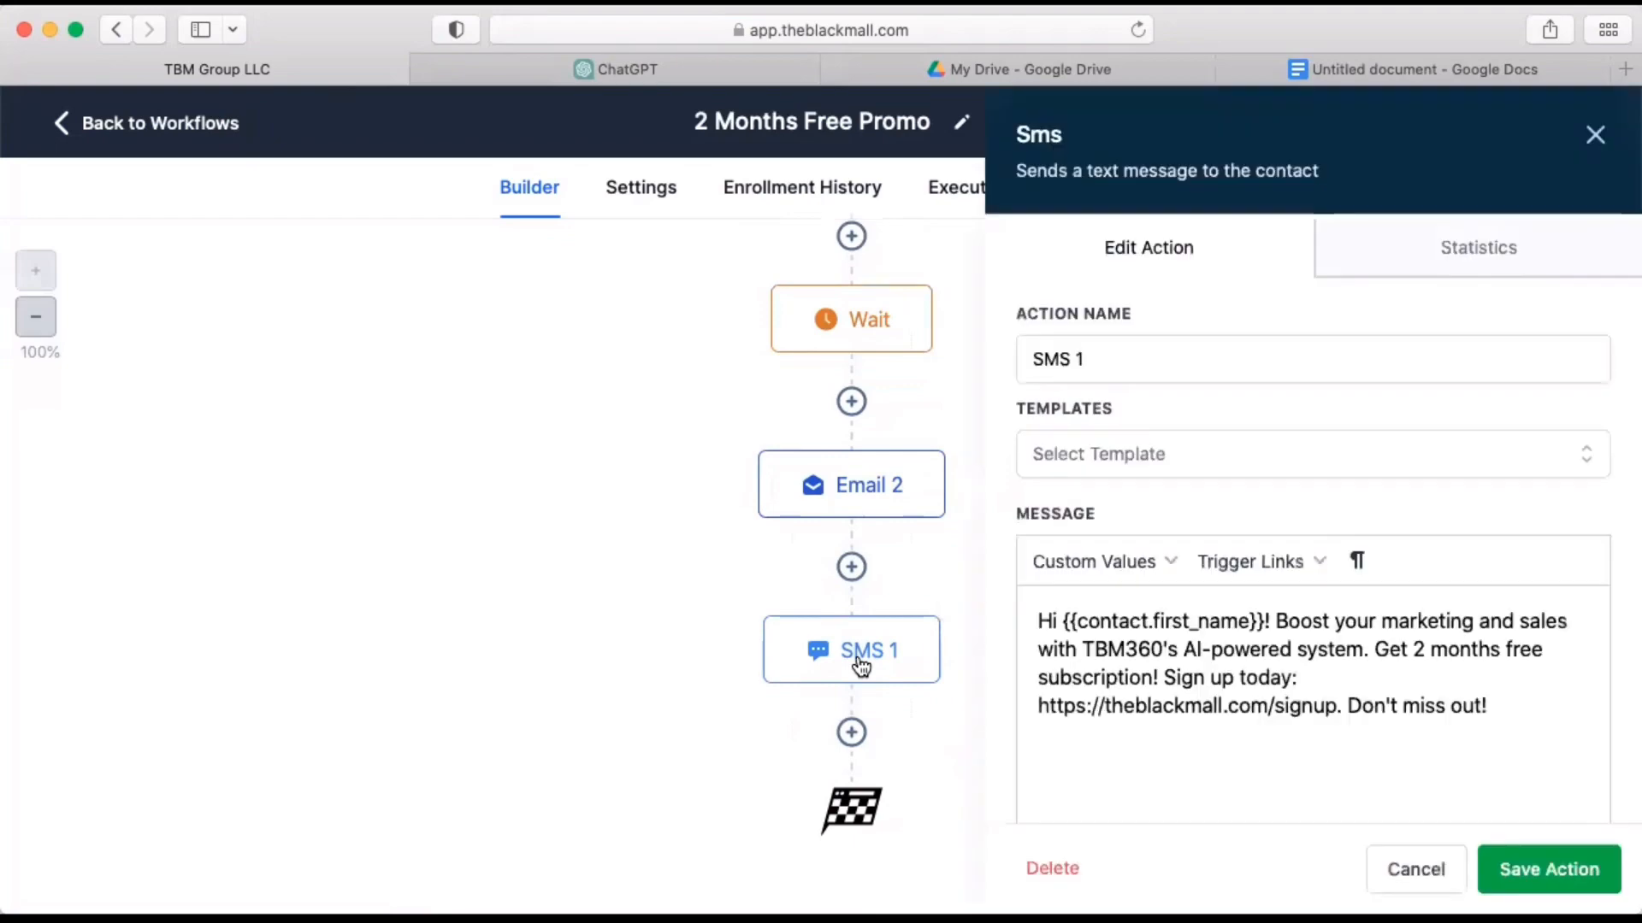
pyautogui.tripleClick(1217, 680)
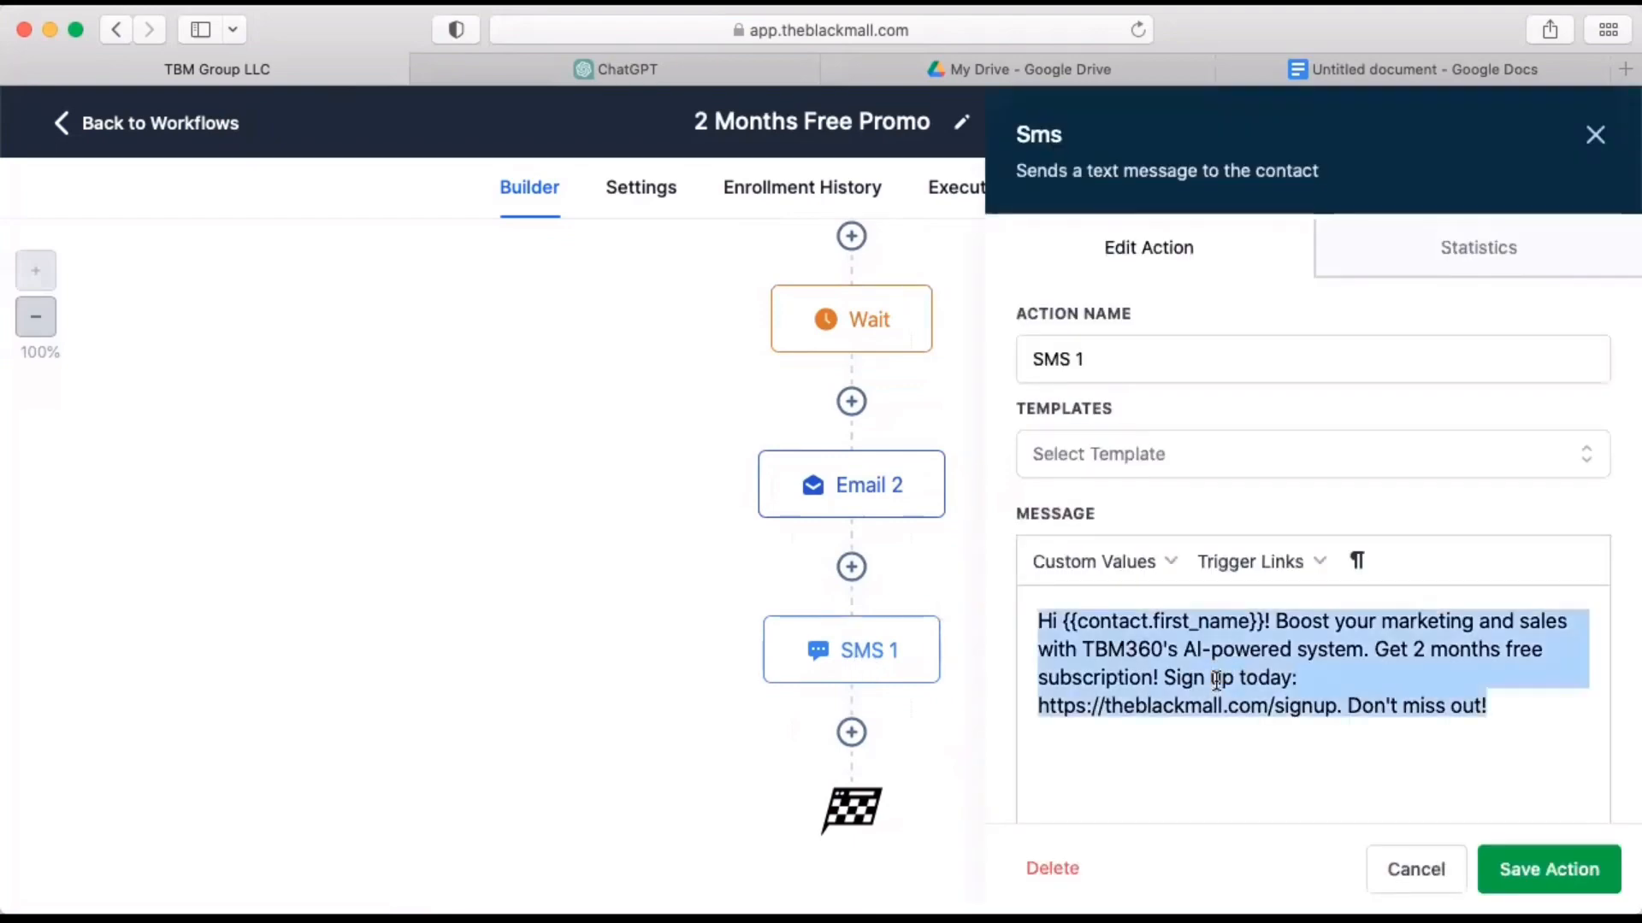
pyautogui.press('super+v')
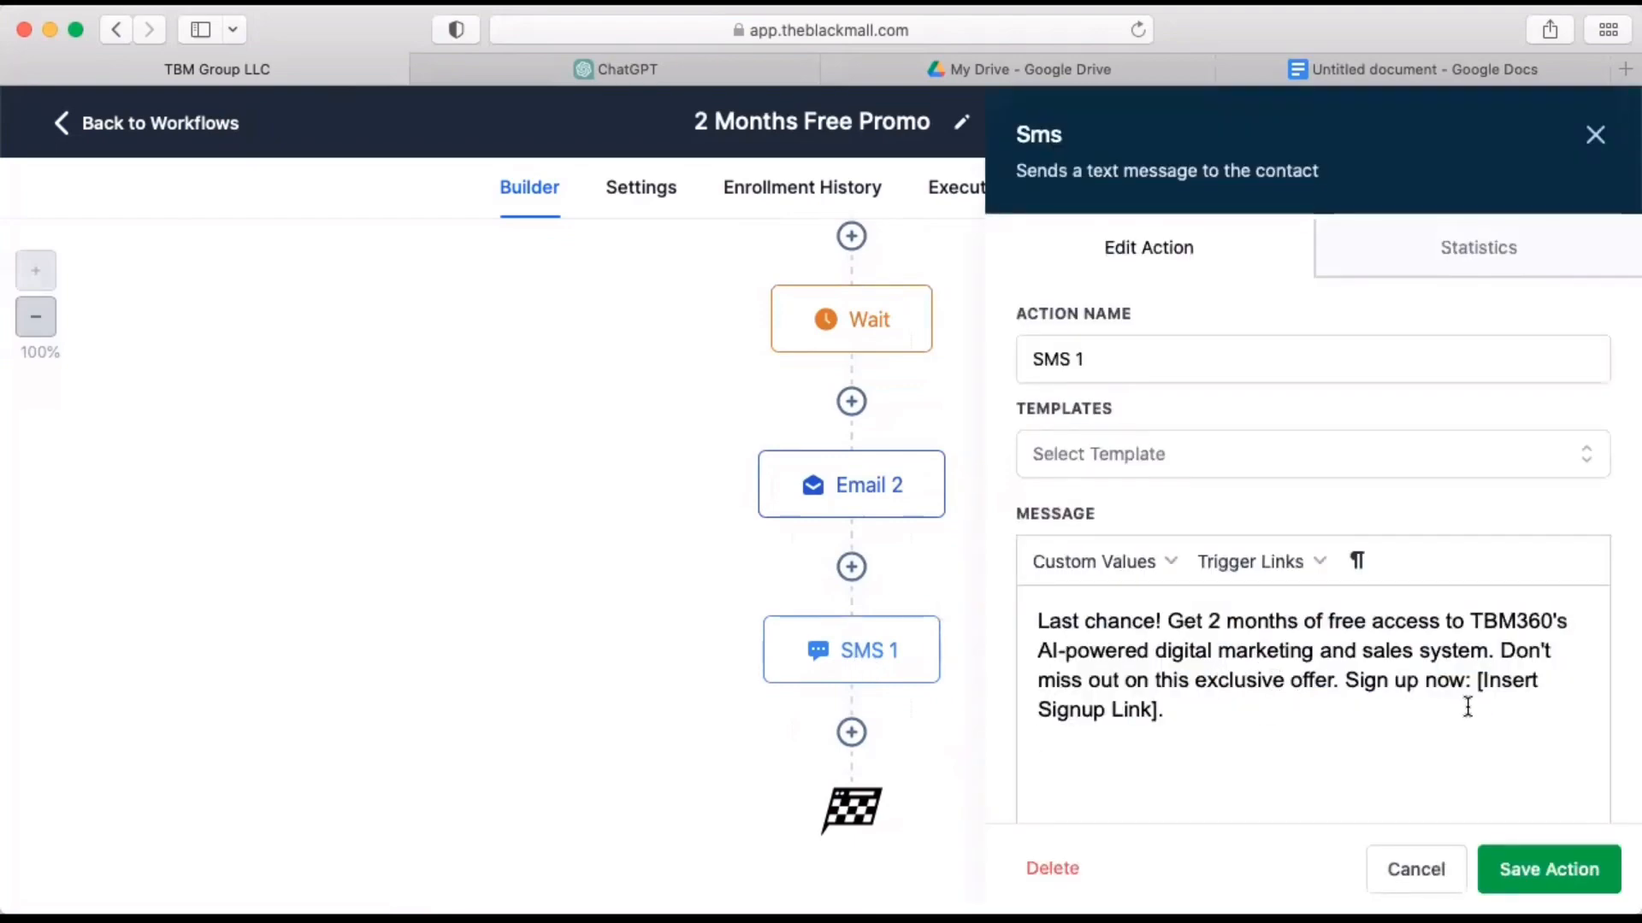
pyautogui.moveTo(1477, 680); pyautogui.dragTo(1513, 715)
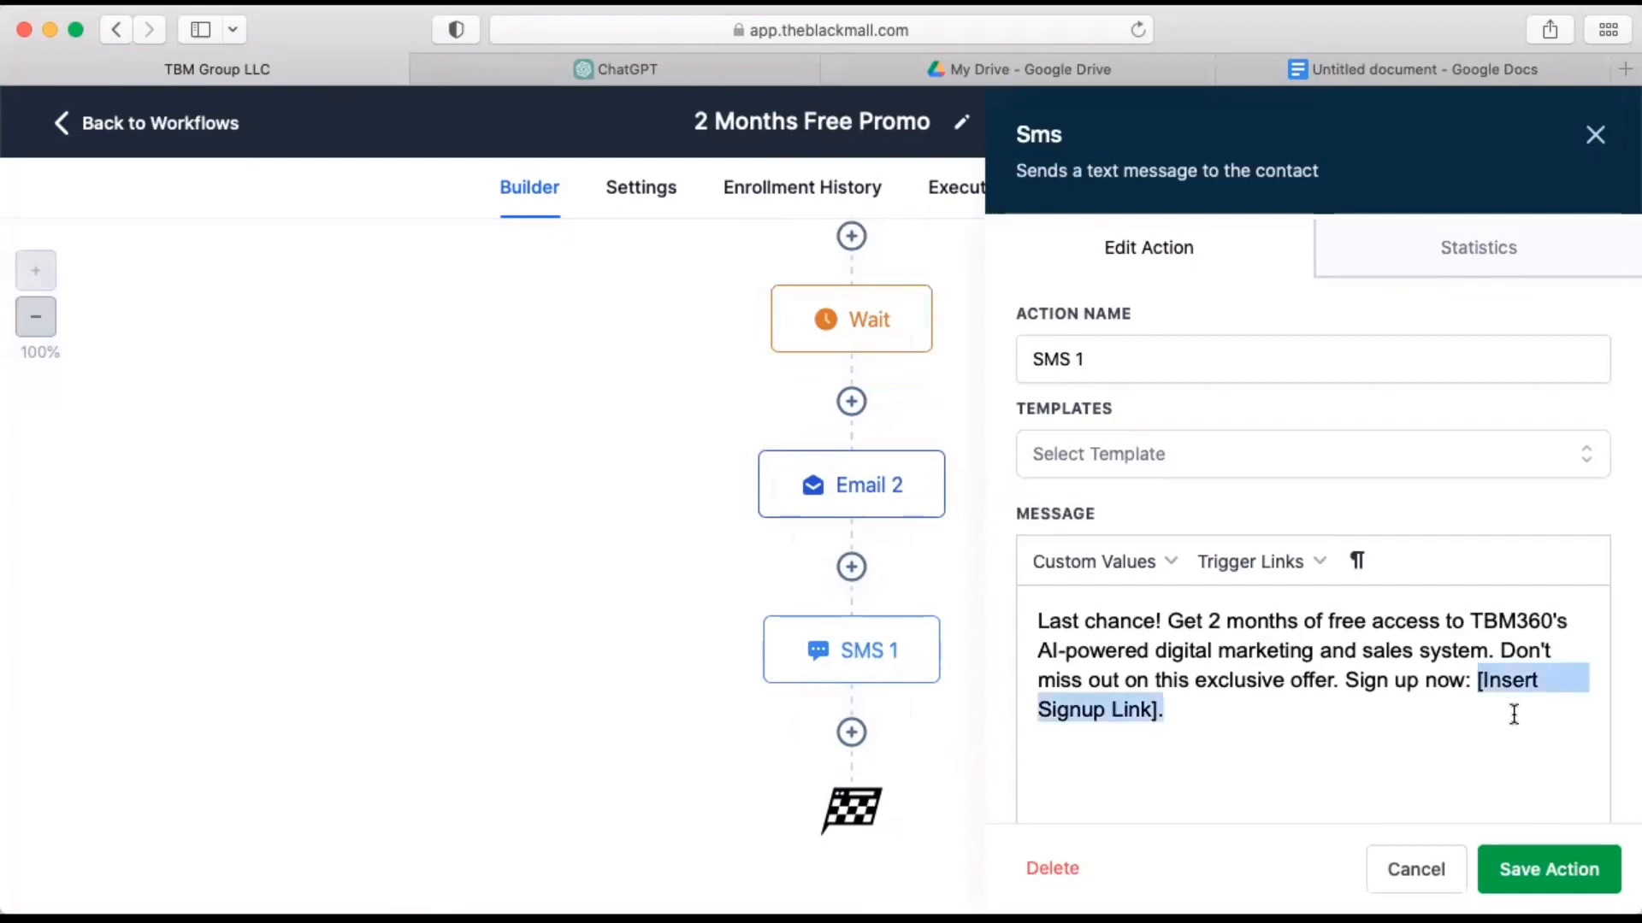
pyautogui.write('https')
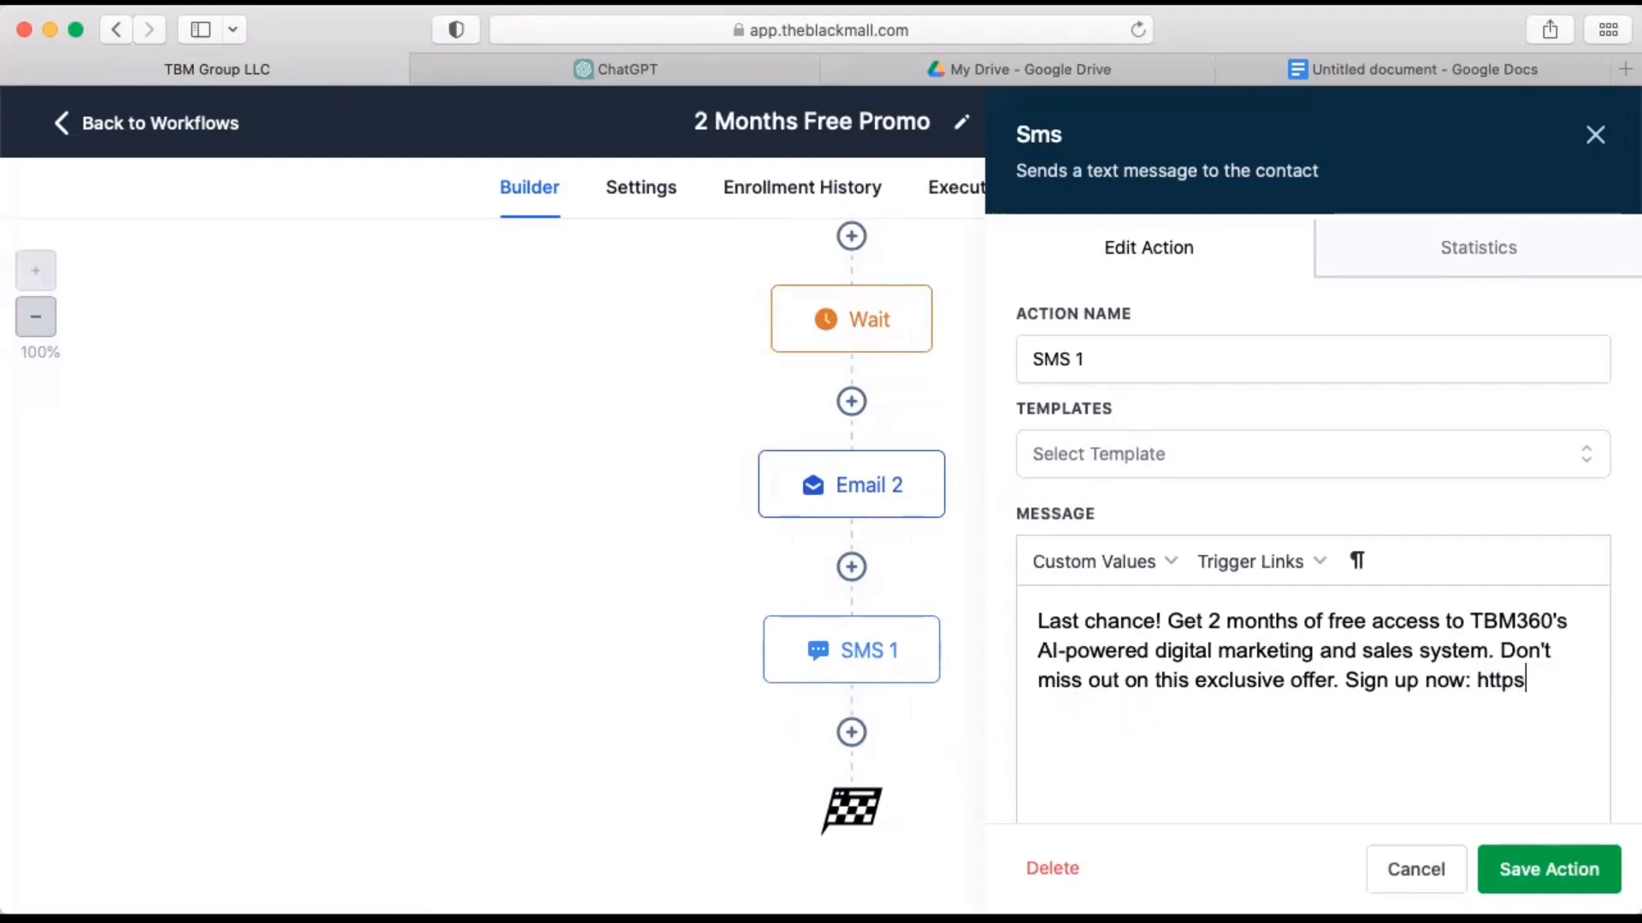
pyautogui.write('://theblackmal')
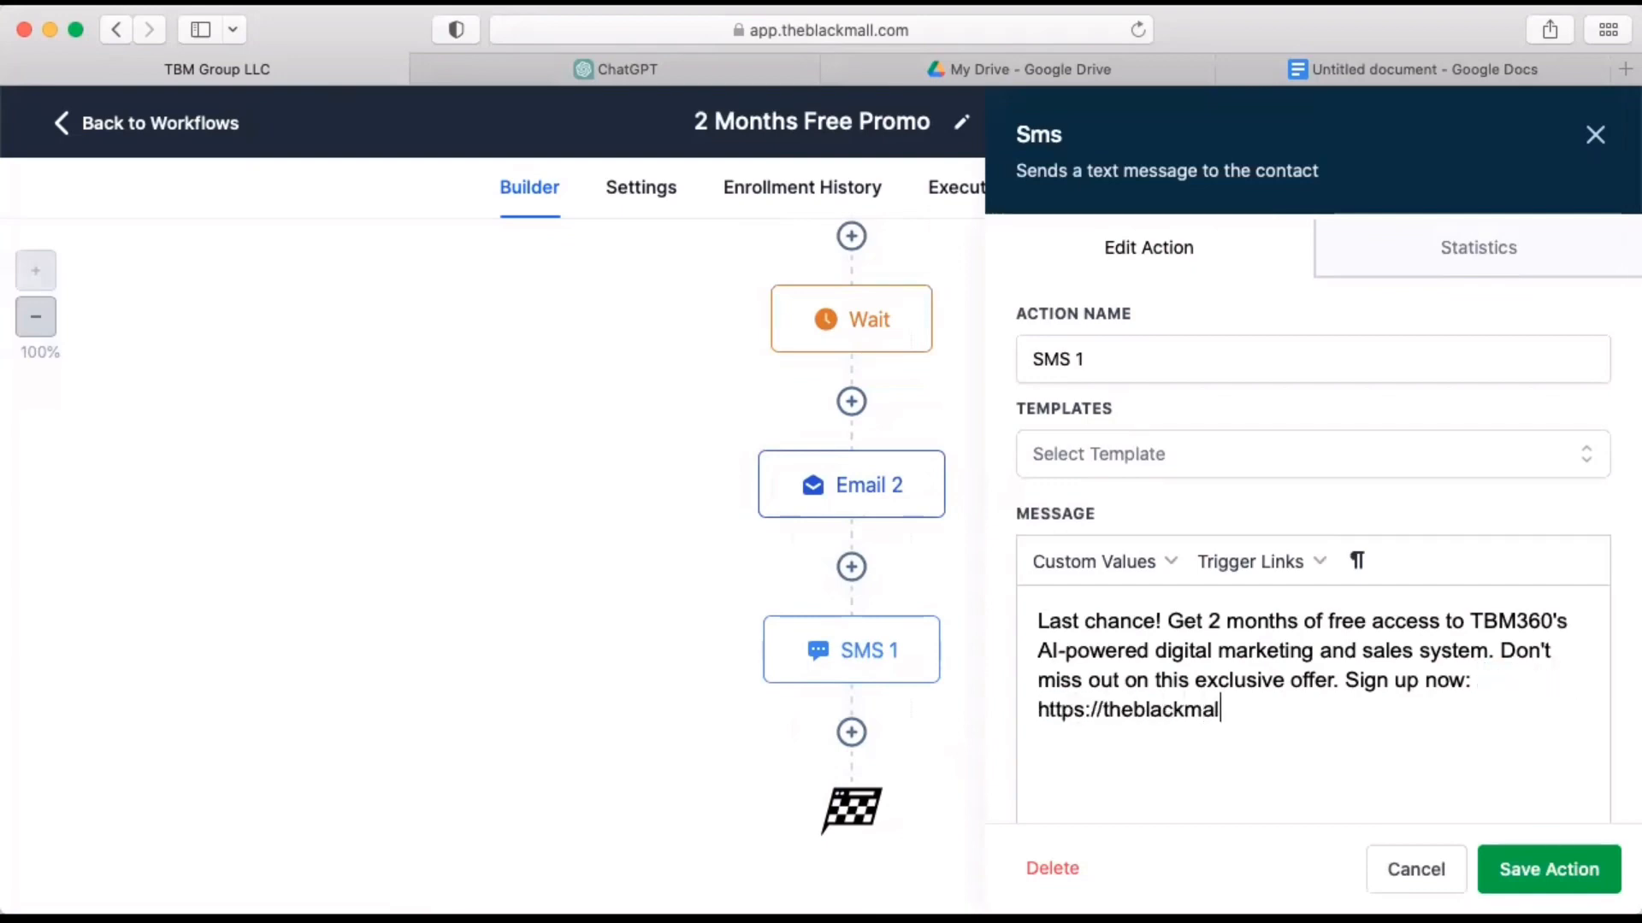
pyautogui.write('l.com/signup')
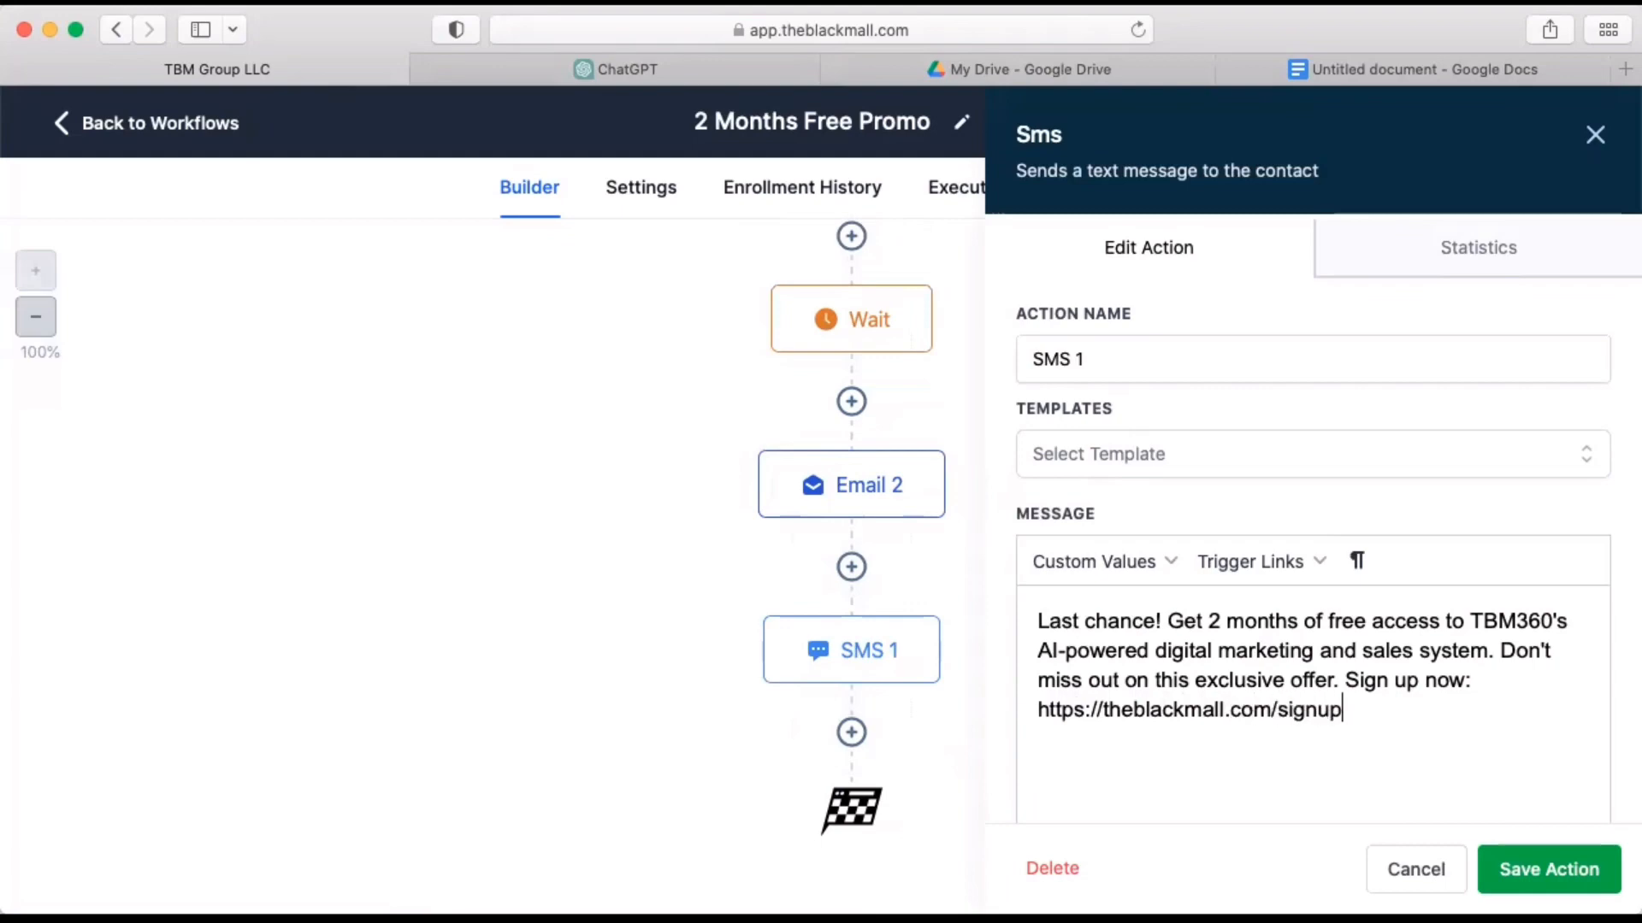
# Rename the copied SMS action as SMS 2 and save it.
pyautogui.click(1312, 361)
pyautogui.press('BackSpace')
pyautogui.press('BackSpace')
pyautogui.write('2')
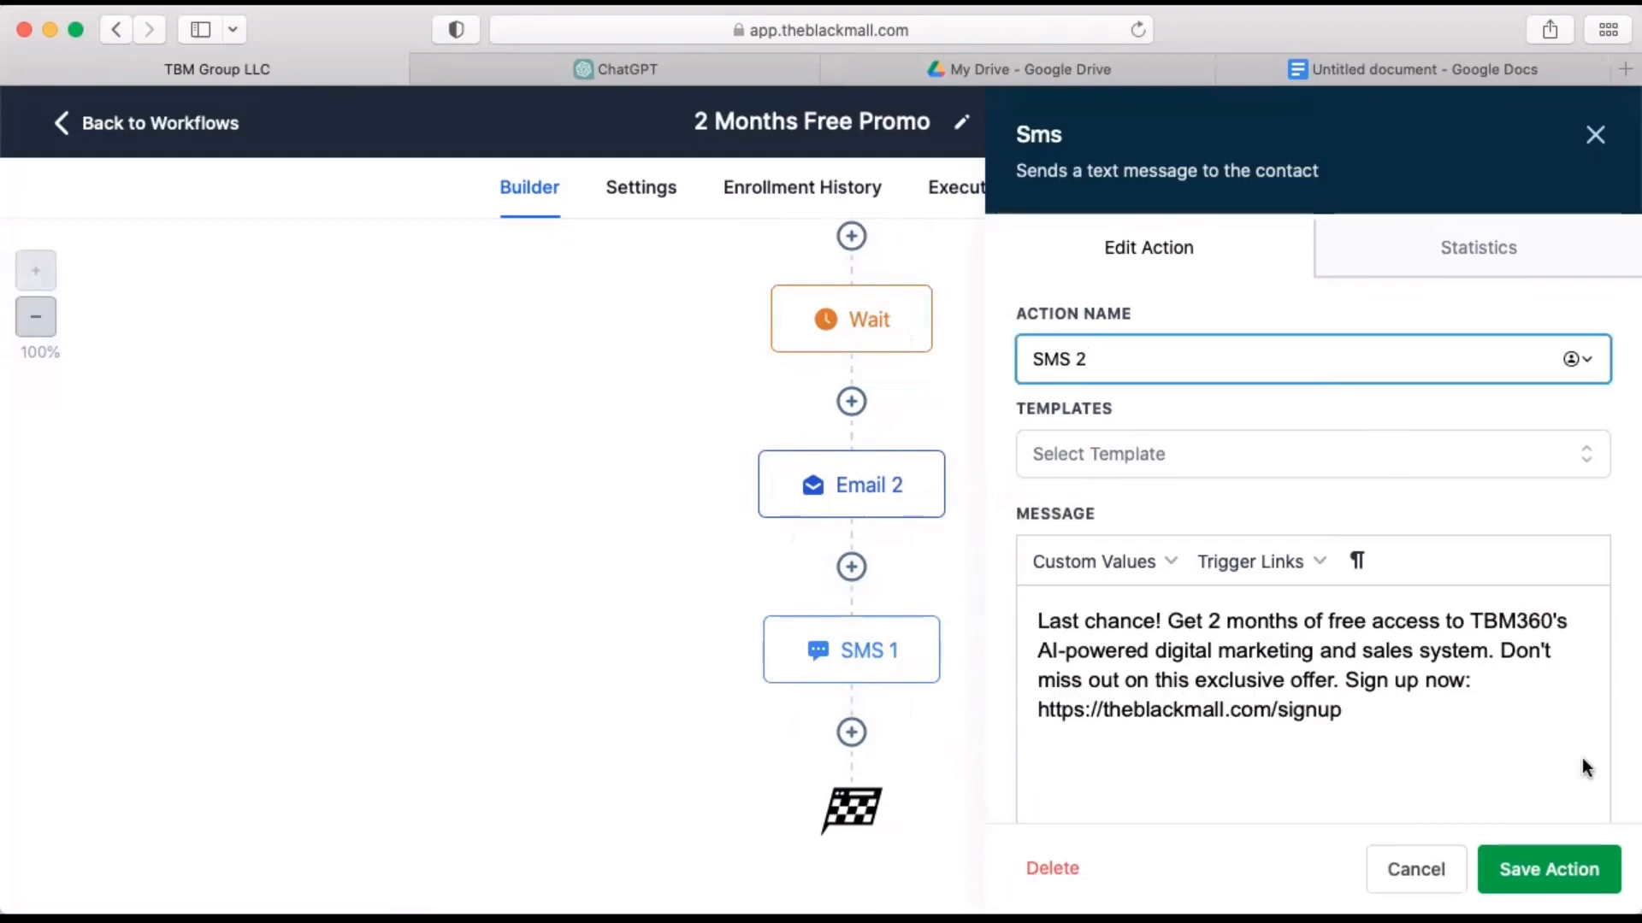
pyautogui.click(1539, 870)
# Rename the Wait action after Email 1 as "Wait 1 Day" and save it.
pyautogui.scroll(2, 1115, 701)
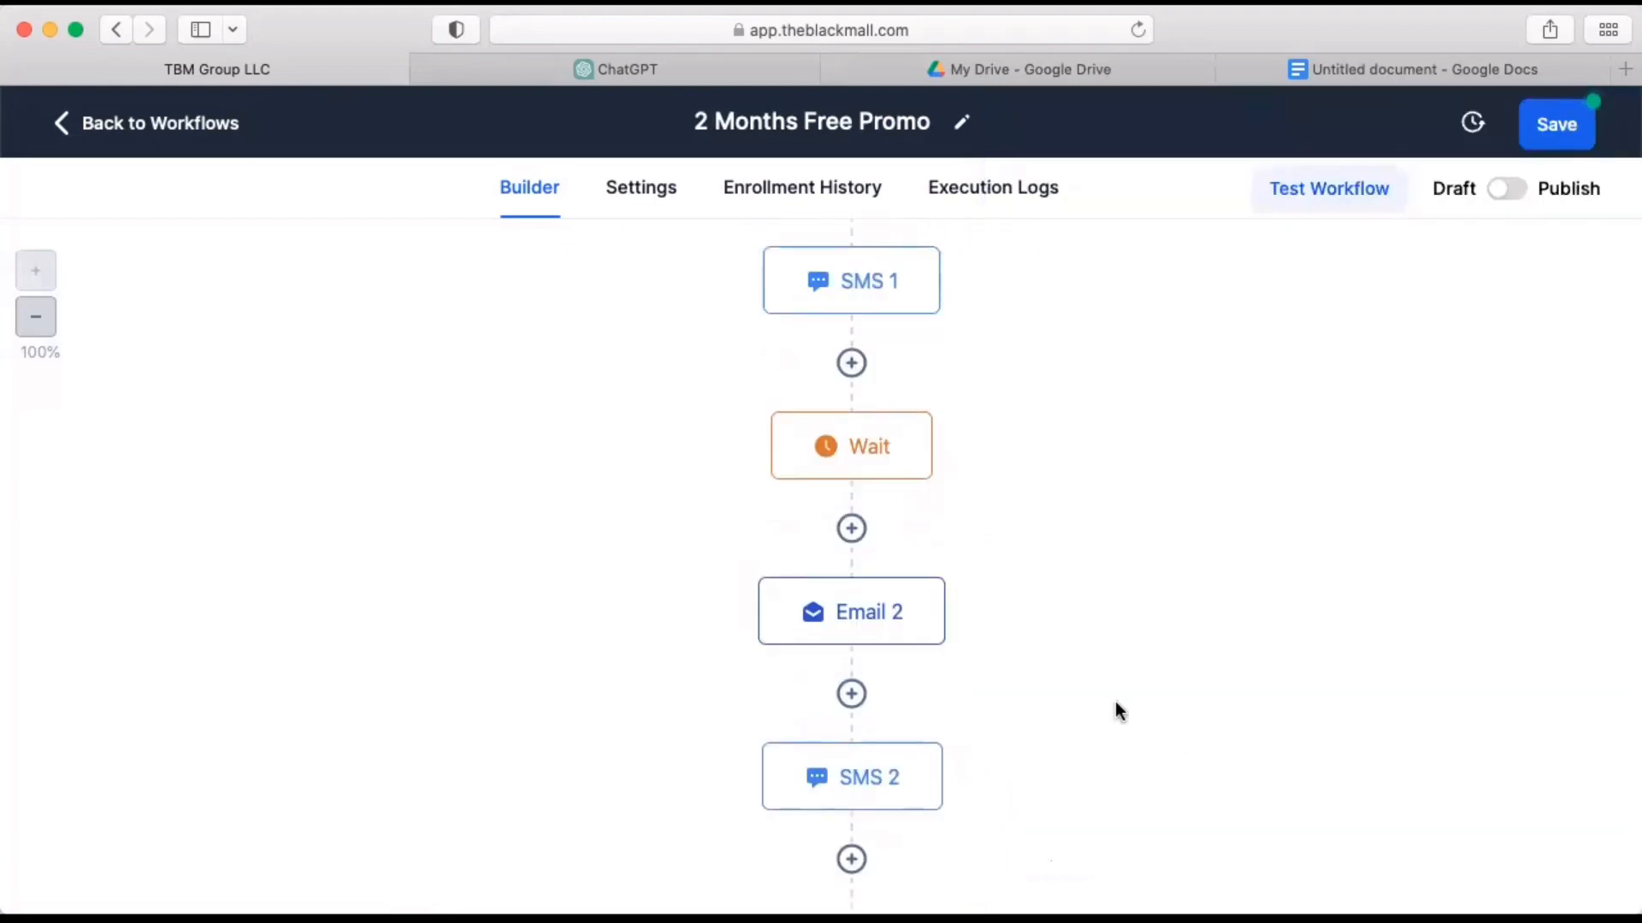
pyautogui.scroll(10, 1055, 527)
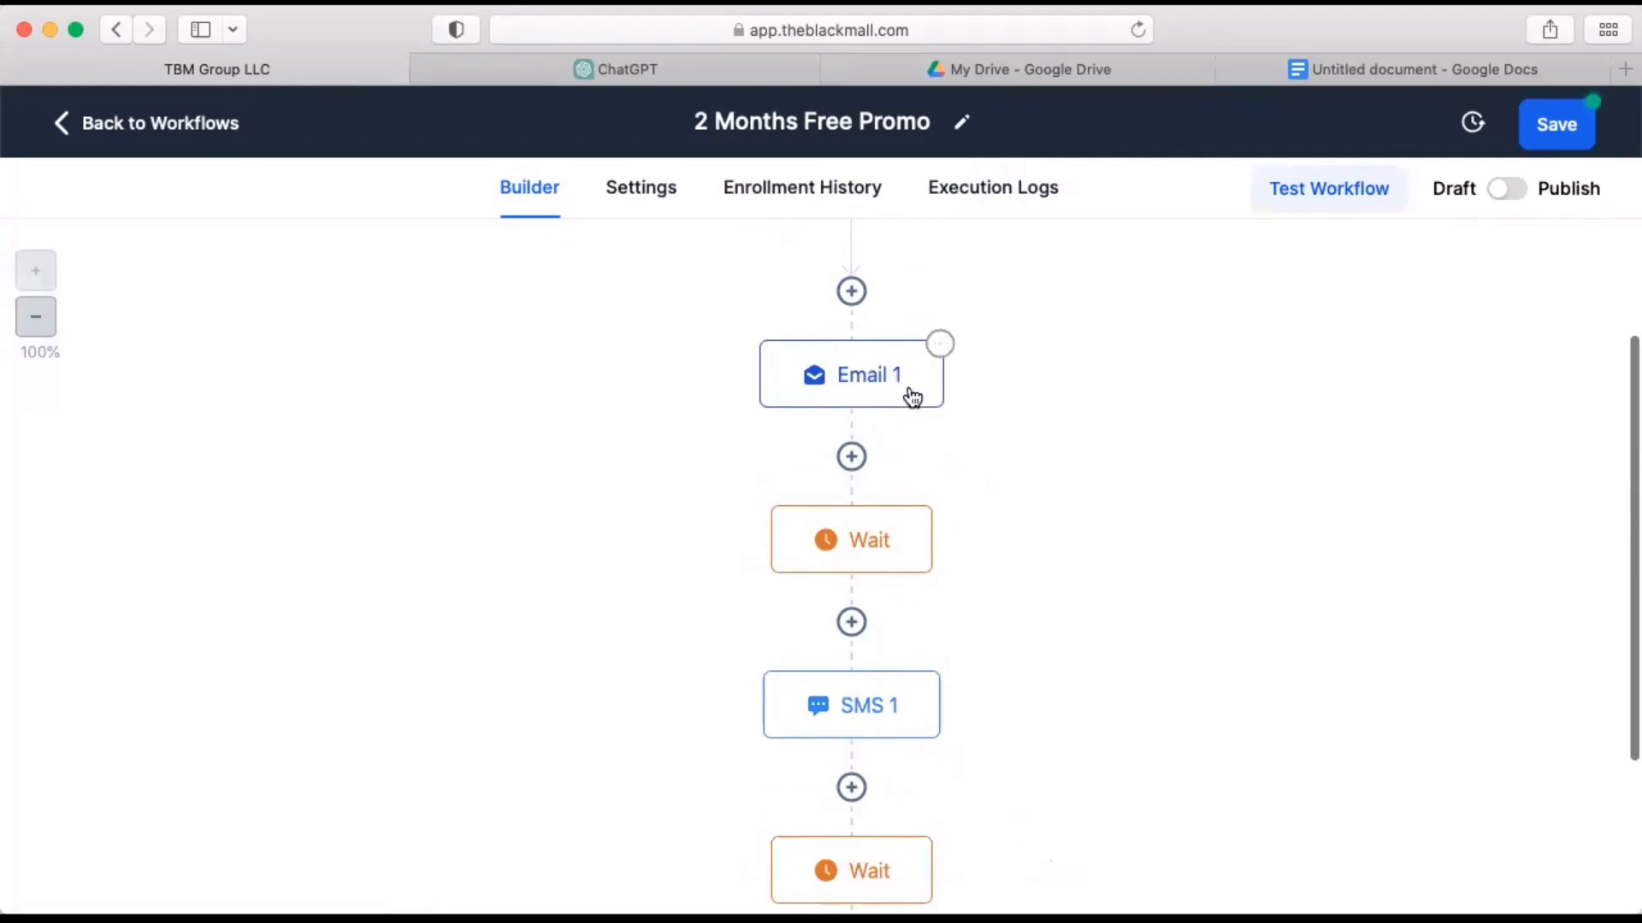
pyautogui.click(883, 550)
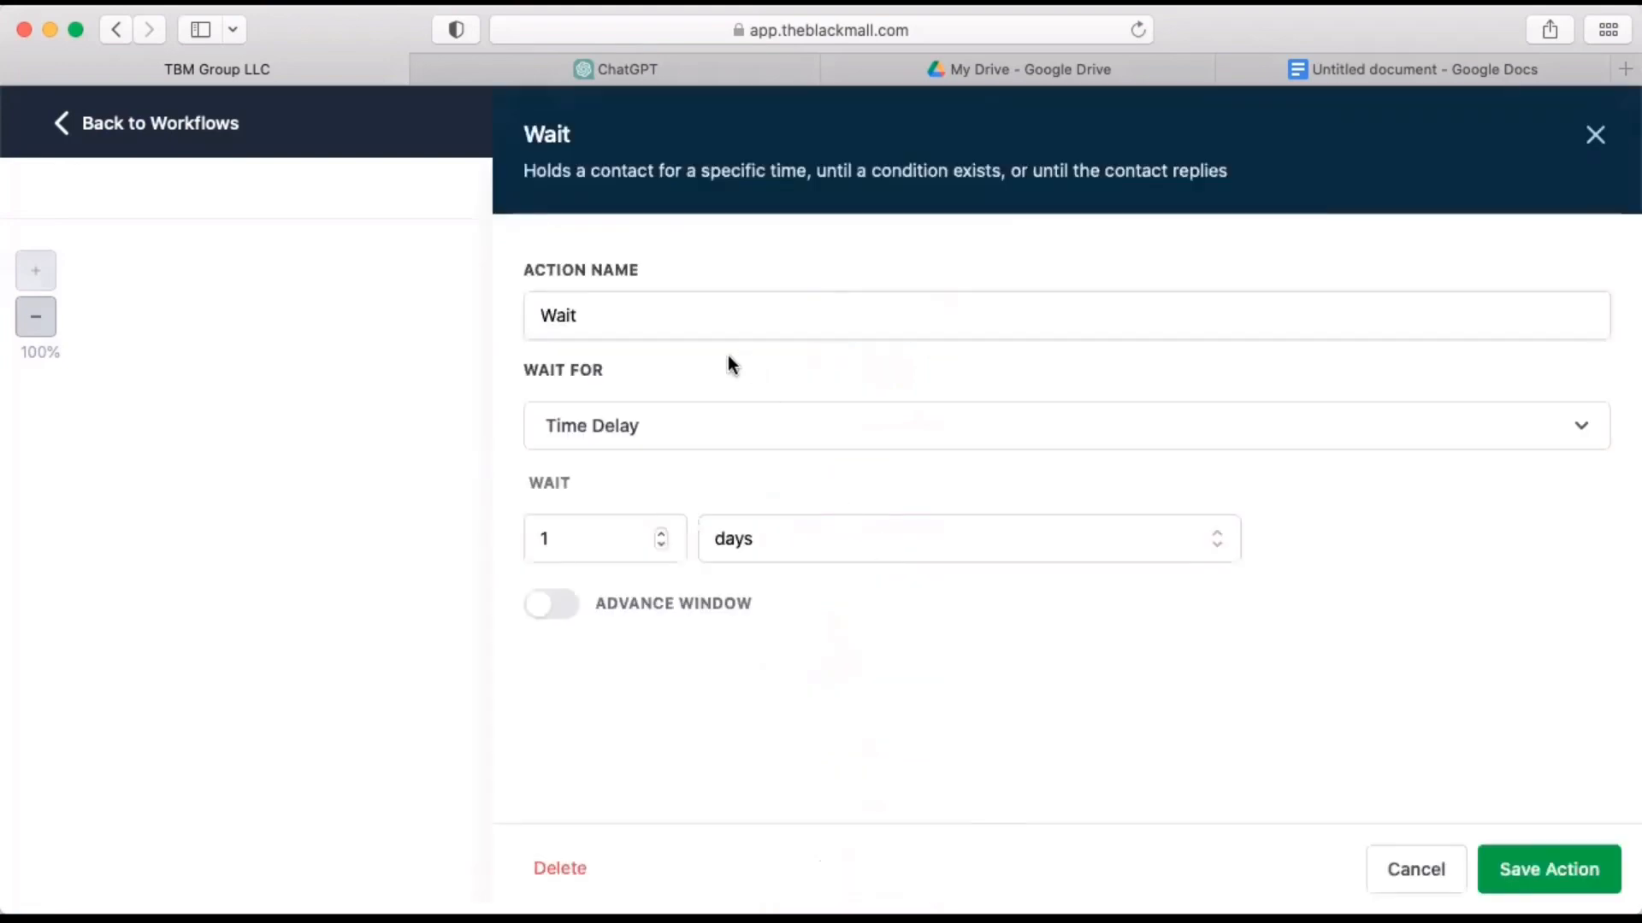
pyautogui.click(699, 310)
pyautogui.write('1 Day')
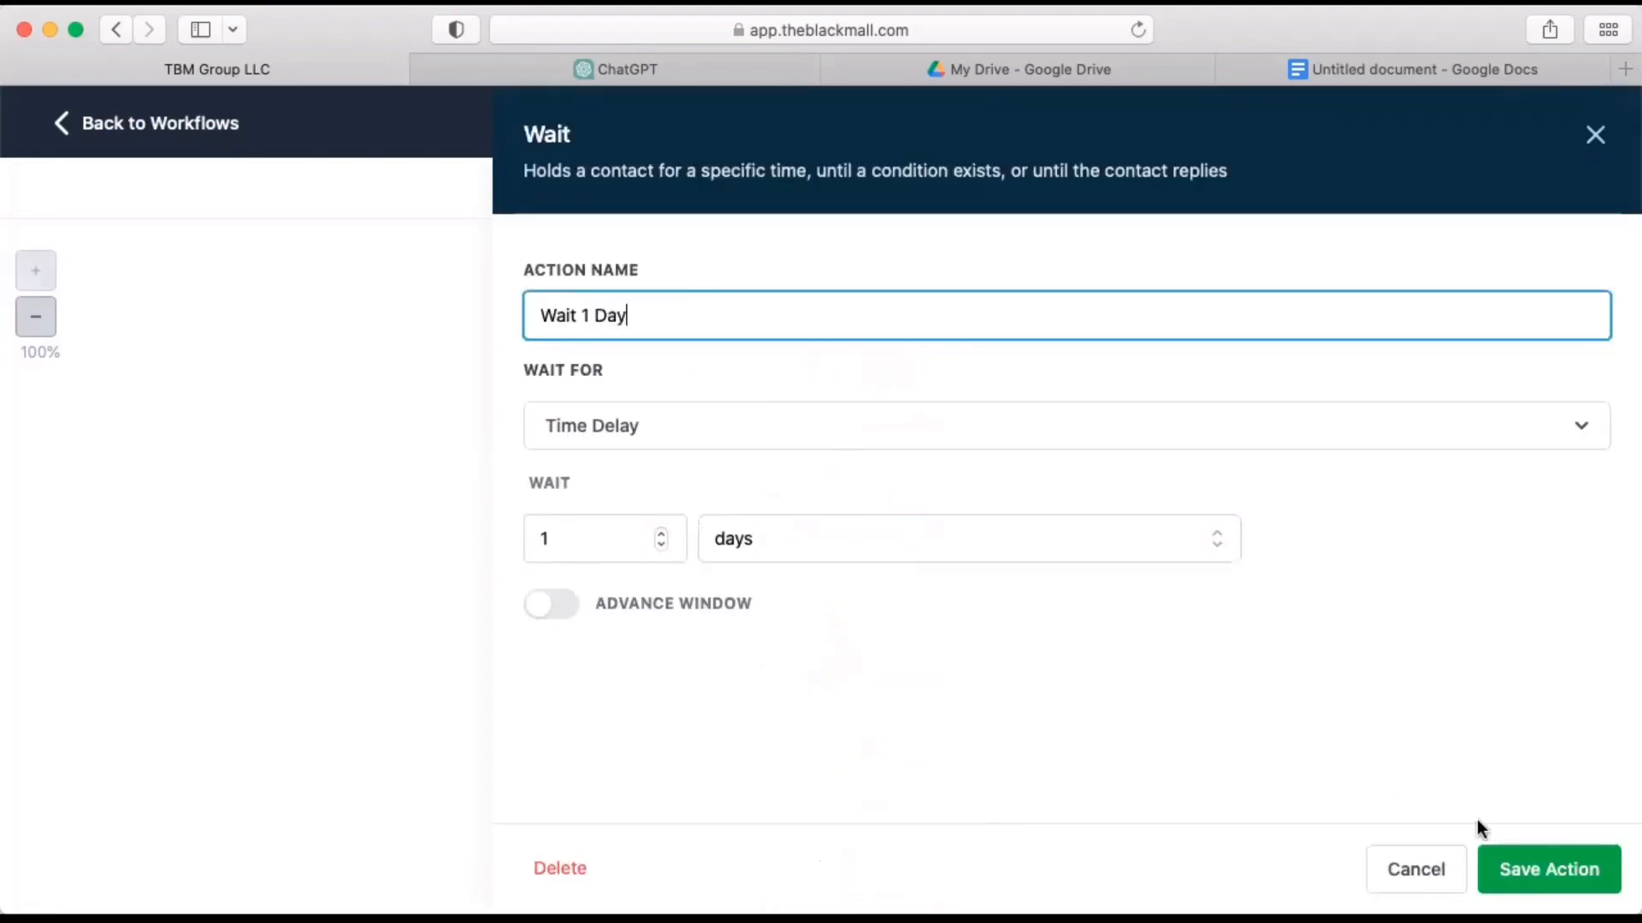
pyautogui.click(1520, 869)
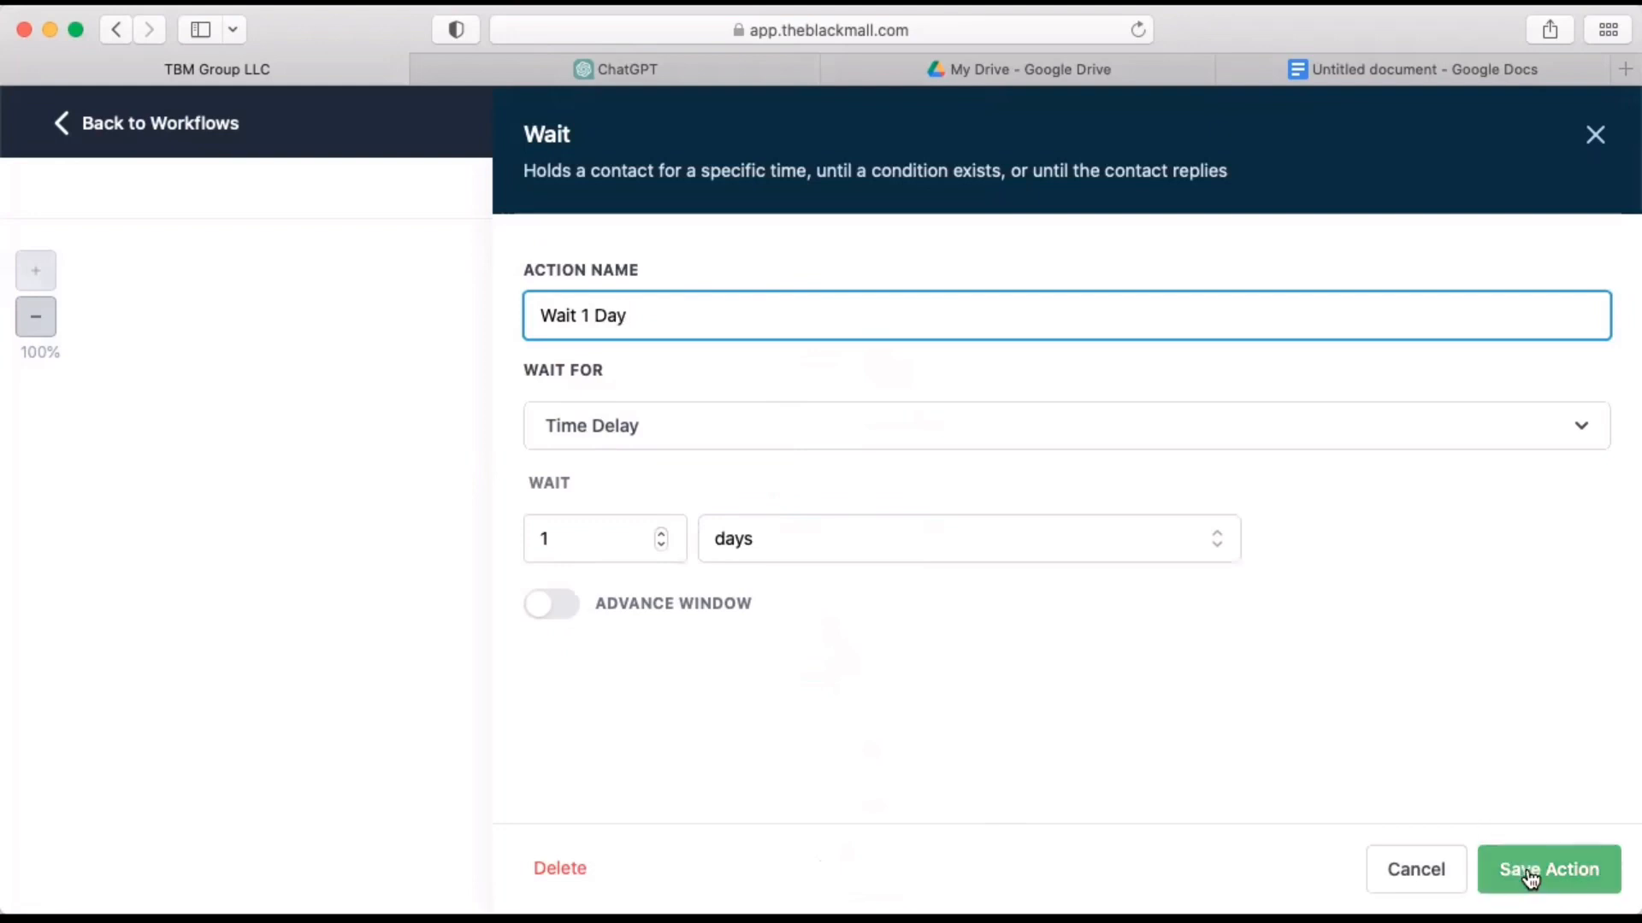
# Copy the Wait 1 Day action that follows Email 1 and place the copy between Email 2 and SMS 2.
pyautogui.click(957, 510)
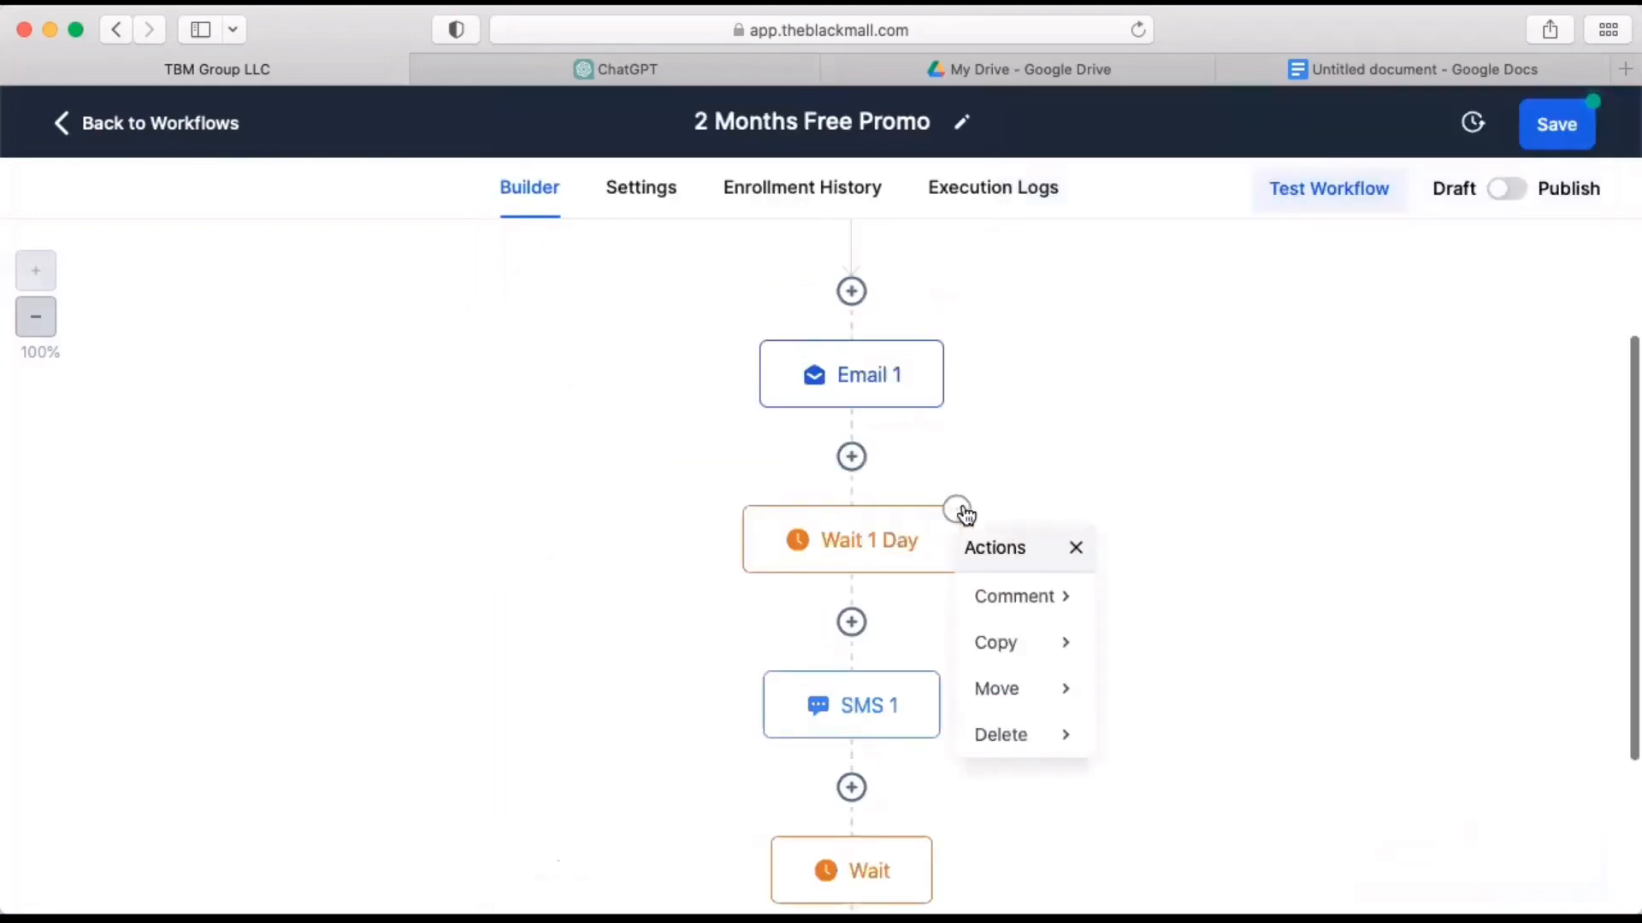
pyautogui.click(1017, 646)
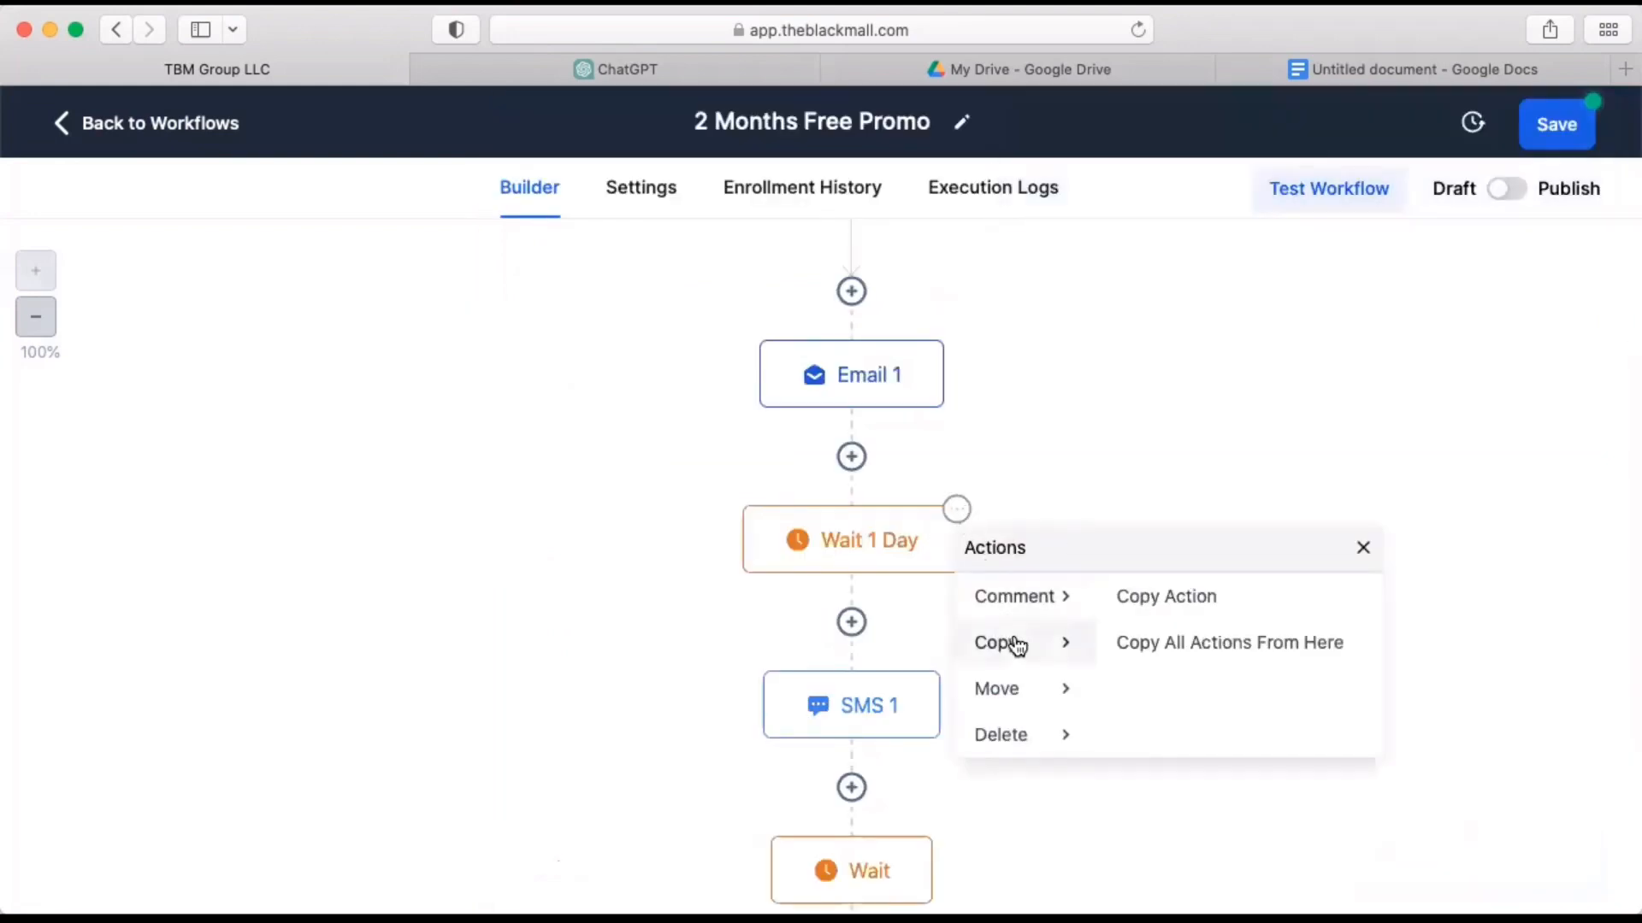
pyautogui.click(1165, 612)
pyautogui.scroll(-5, 1161, 659)
pyautogui.scroll(-4, 1161, 667)
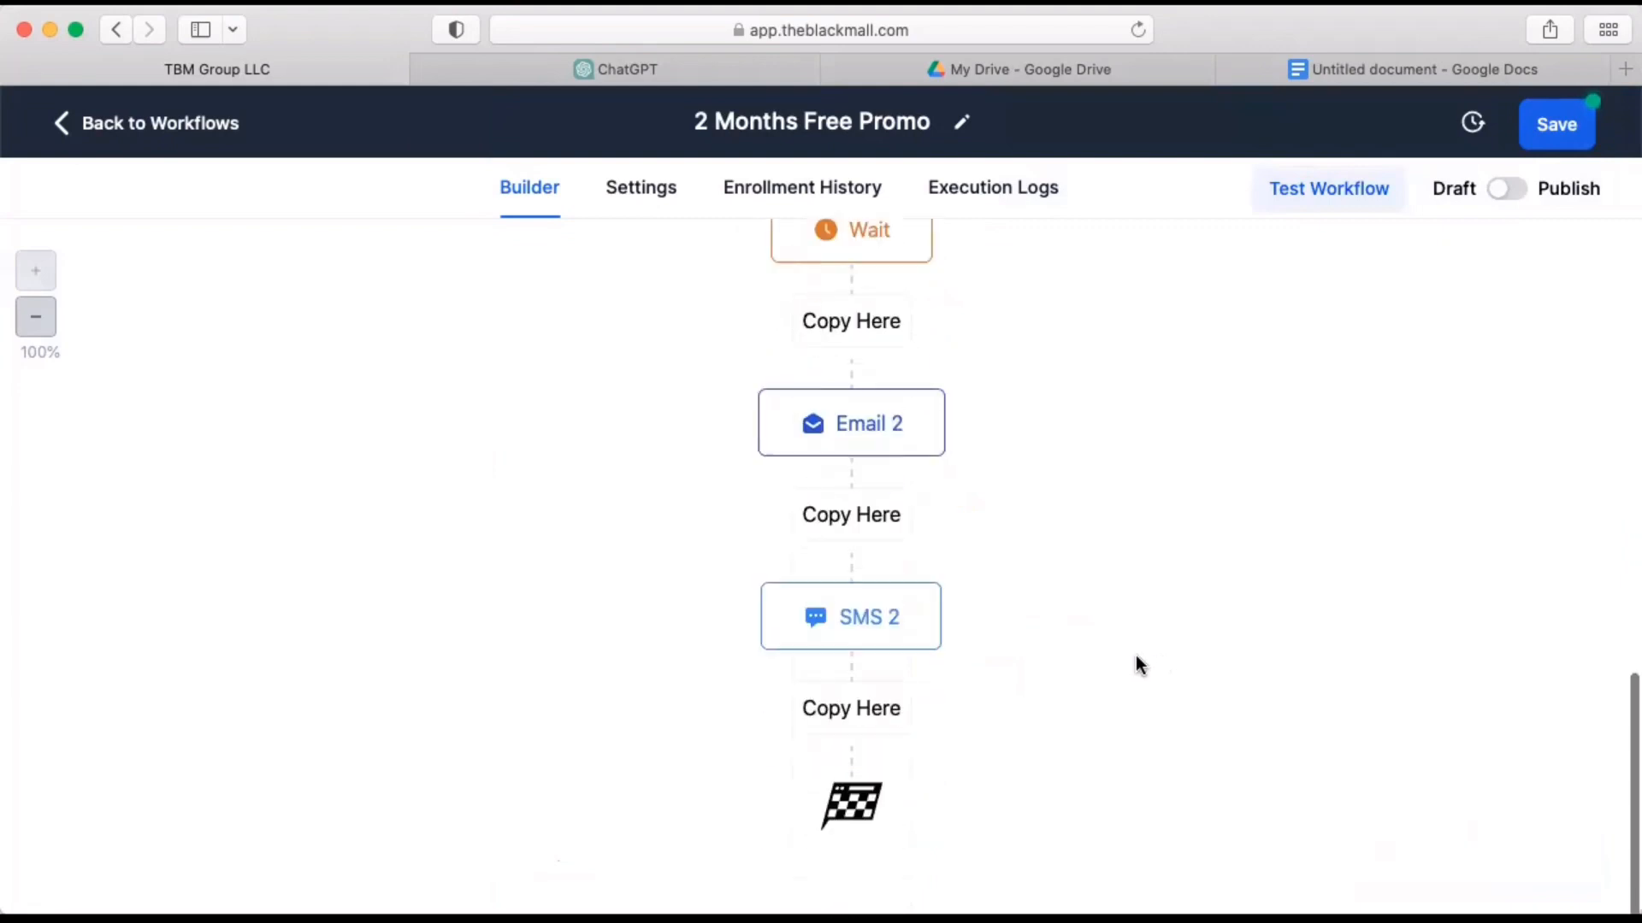
pyautogui.click(854, 523)
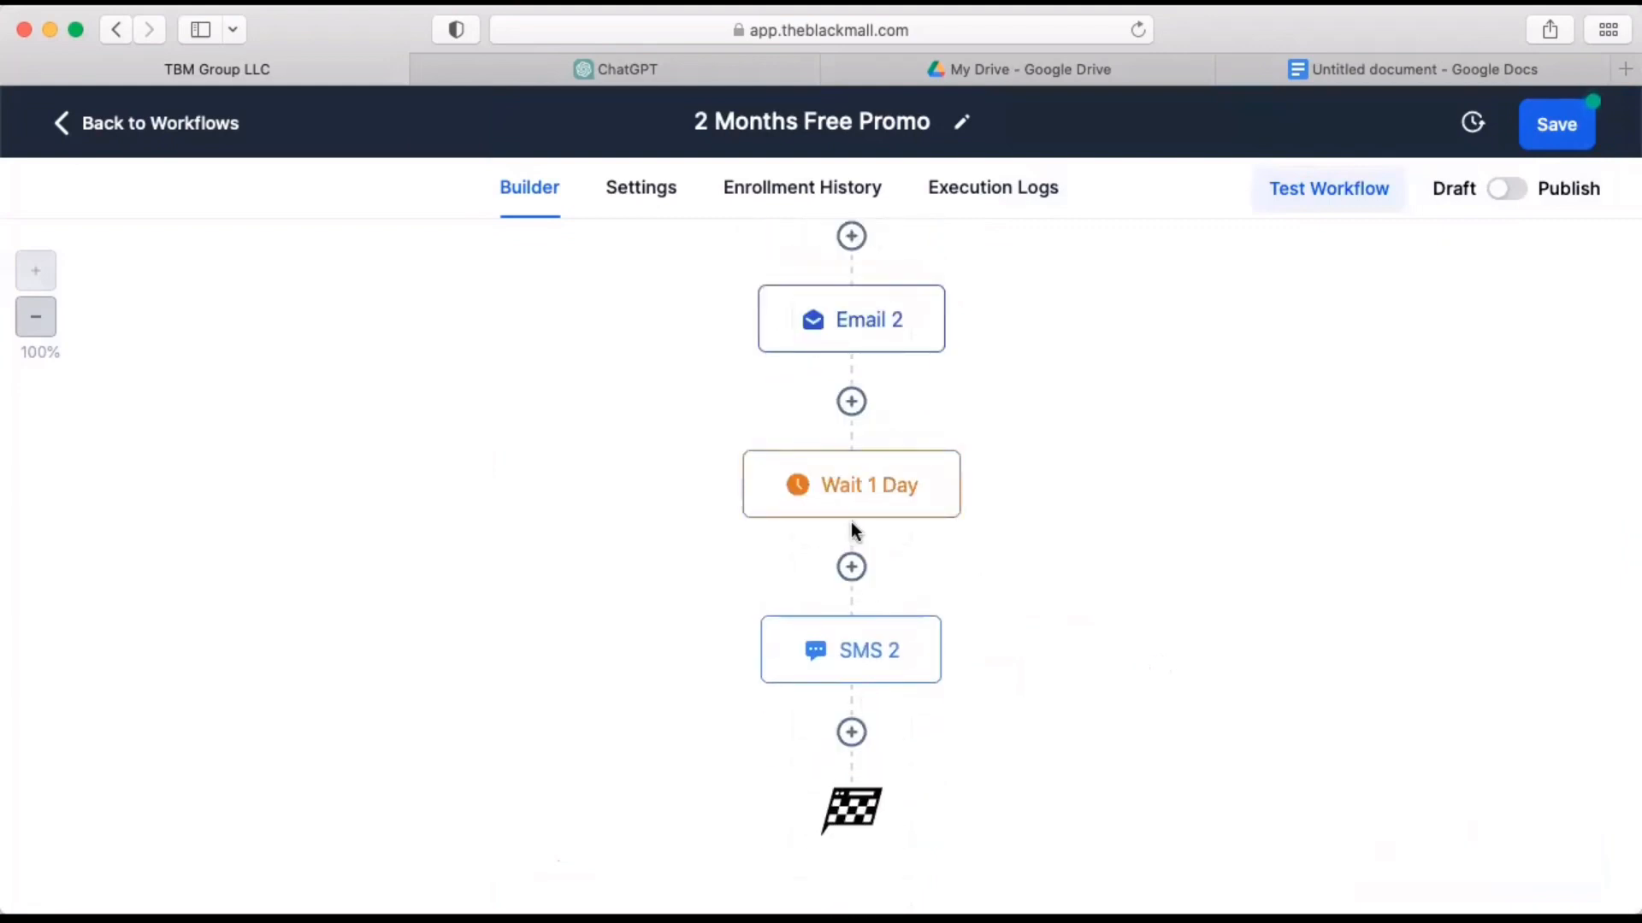
# Switch to the Google Docs document to read the Voice Drop script, and return to the 2 Months Free Promo workflow.
pyautogui.click(1378, 73)
pyautogui.scroll(-4, 788, 669)
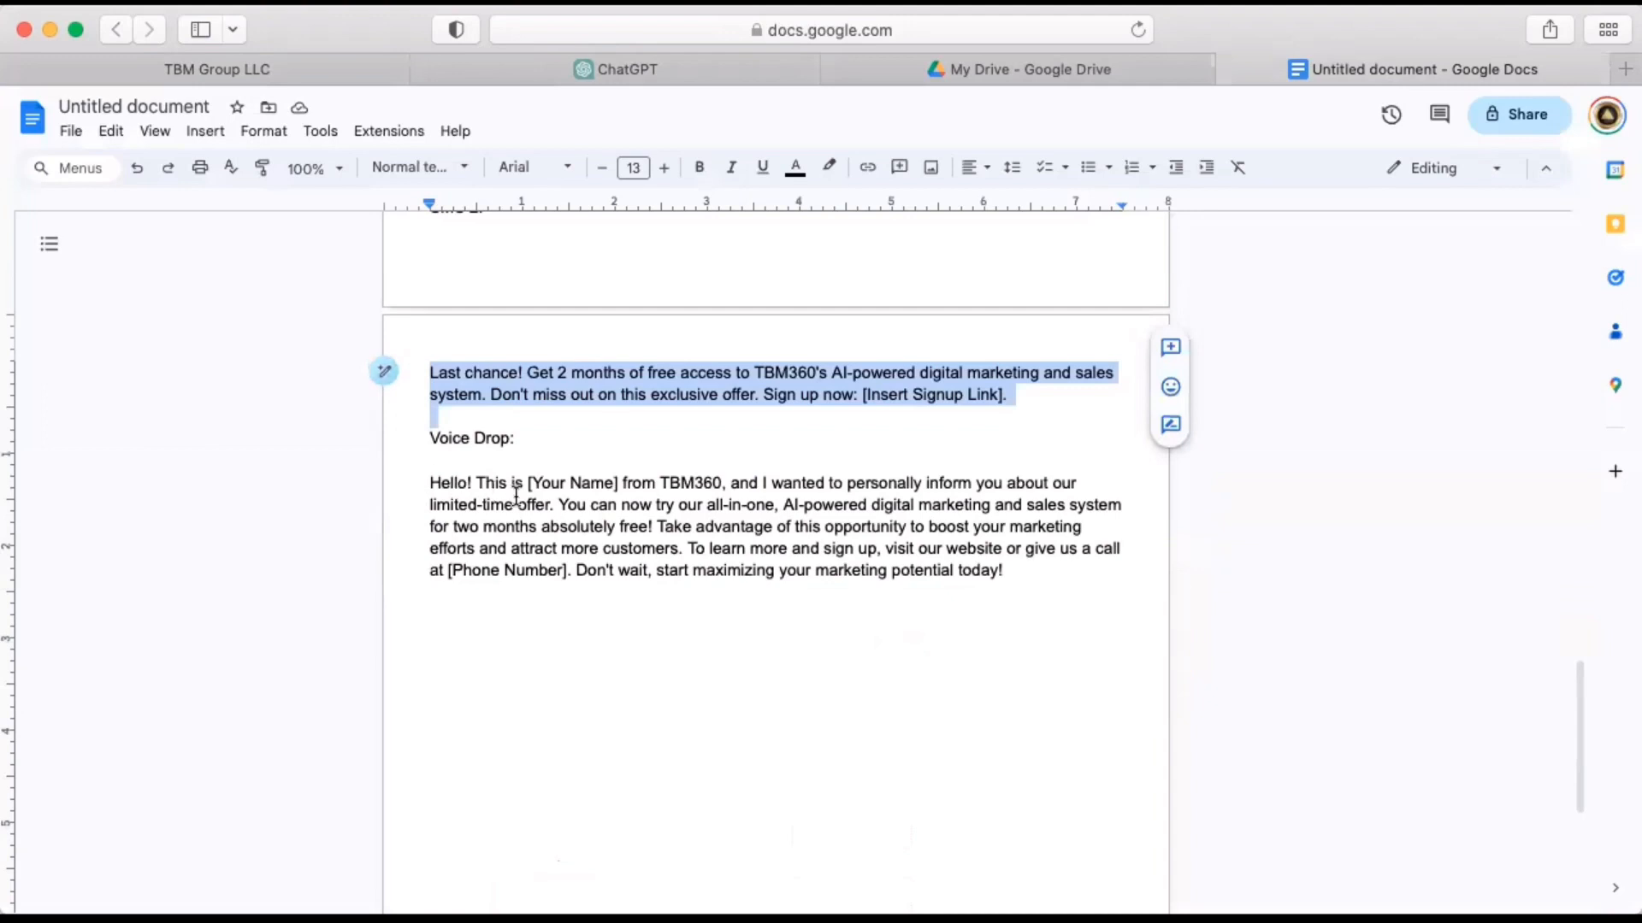
pyautogui.click(517, 496)
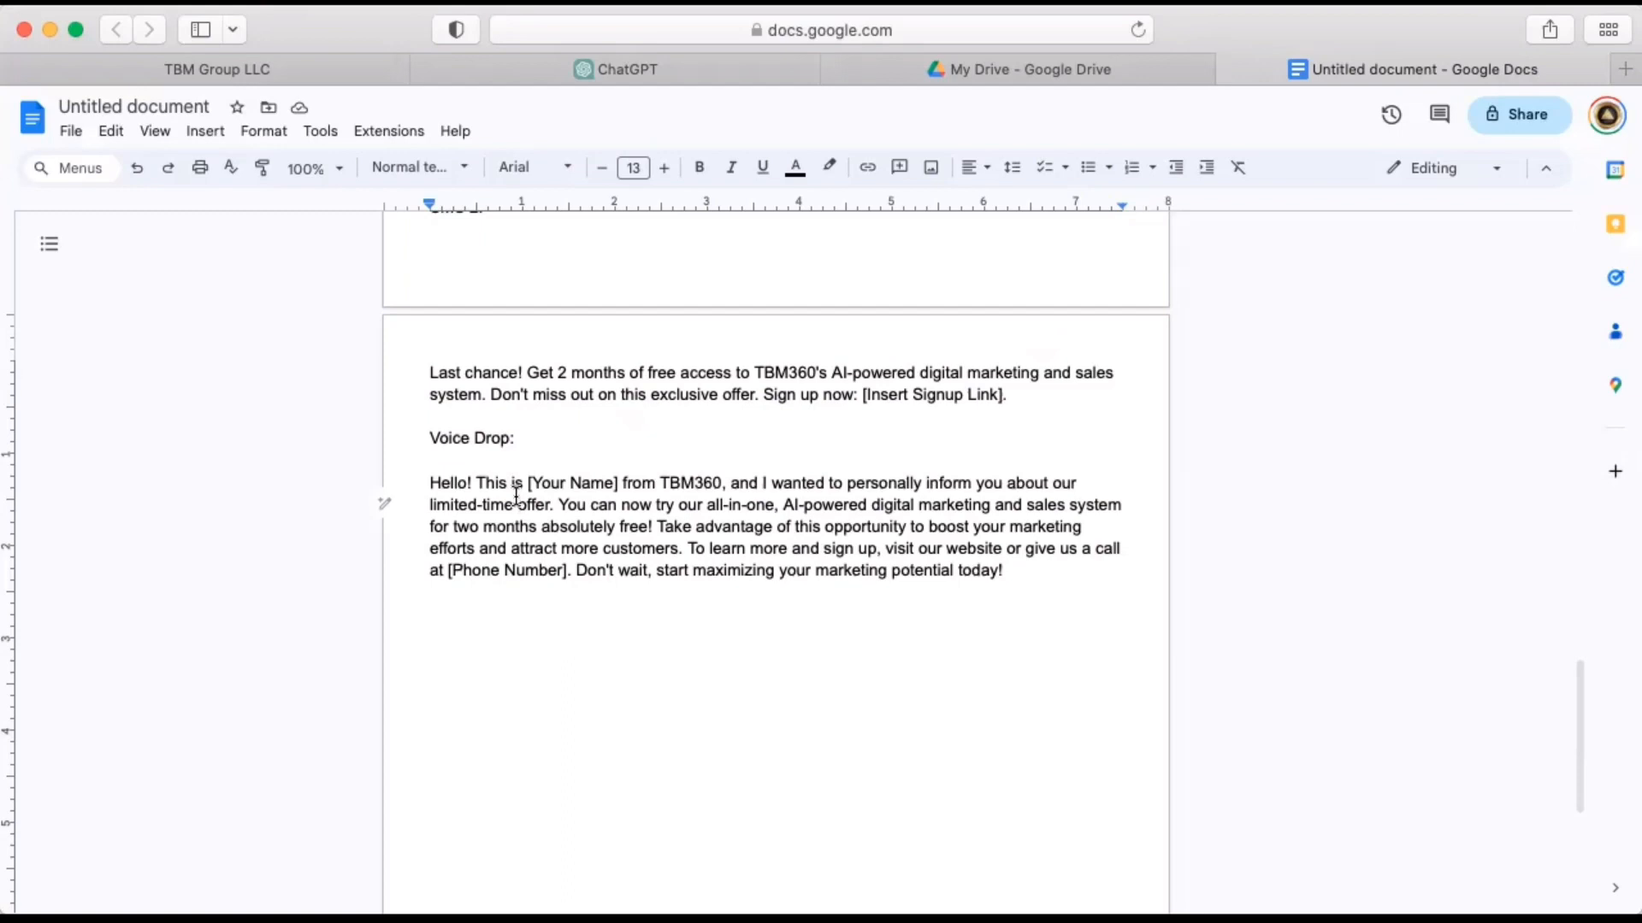
pyautogui.moveTo(430, 481); pyautogui.dragTo(1080, 574)
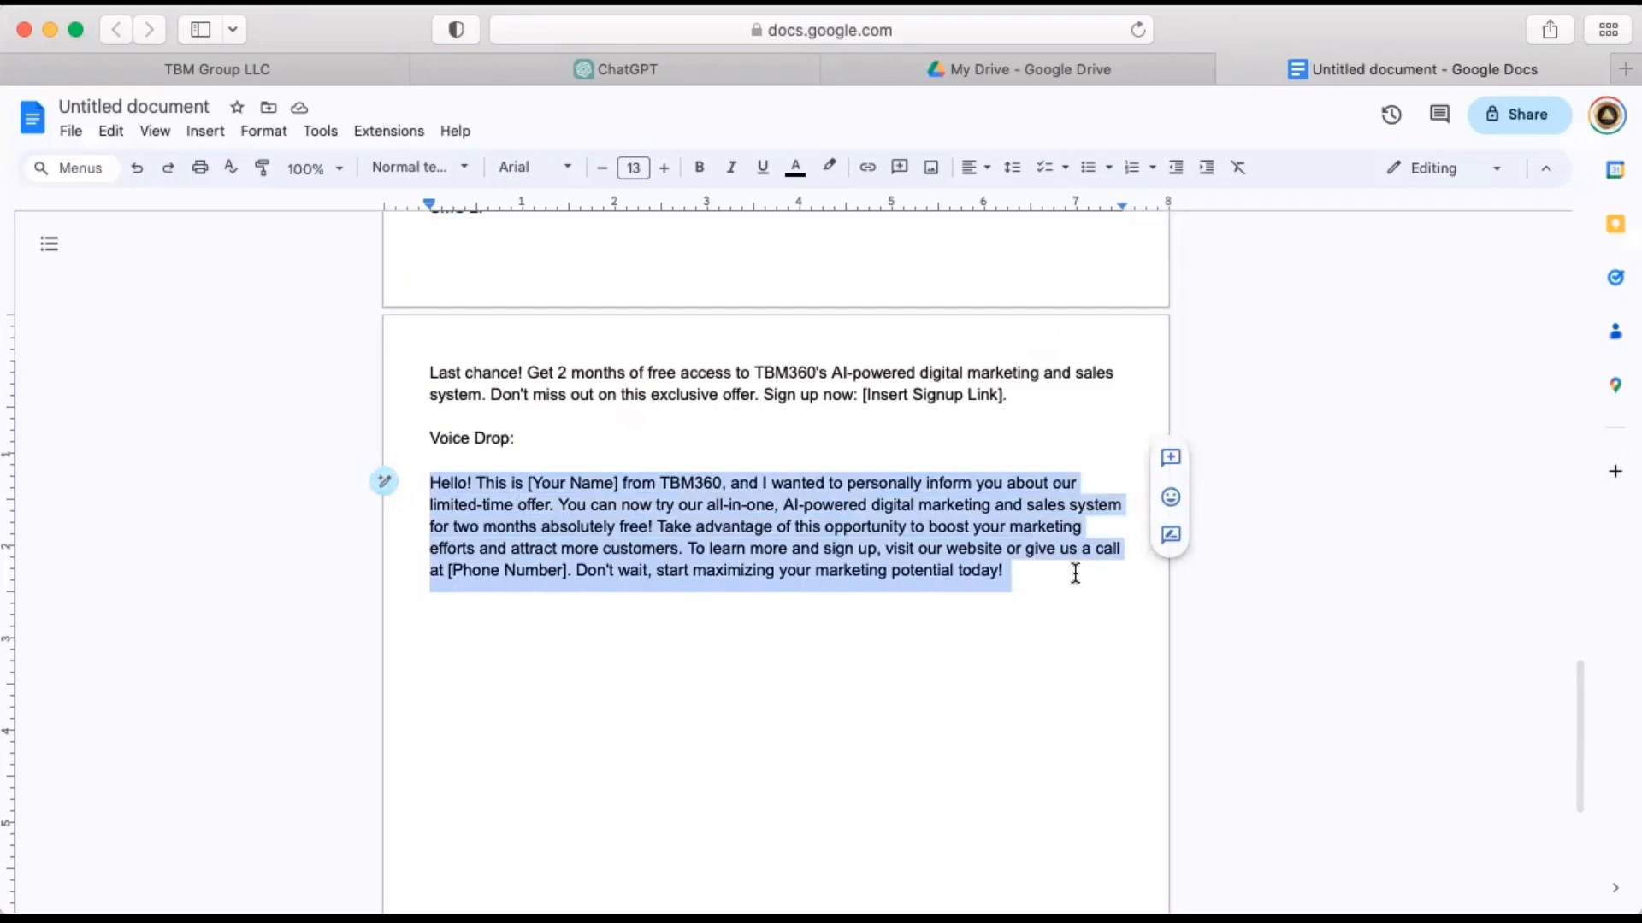
pyautogui.click(972, 598)
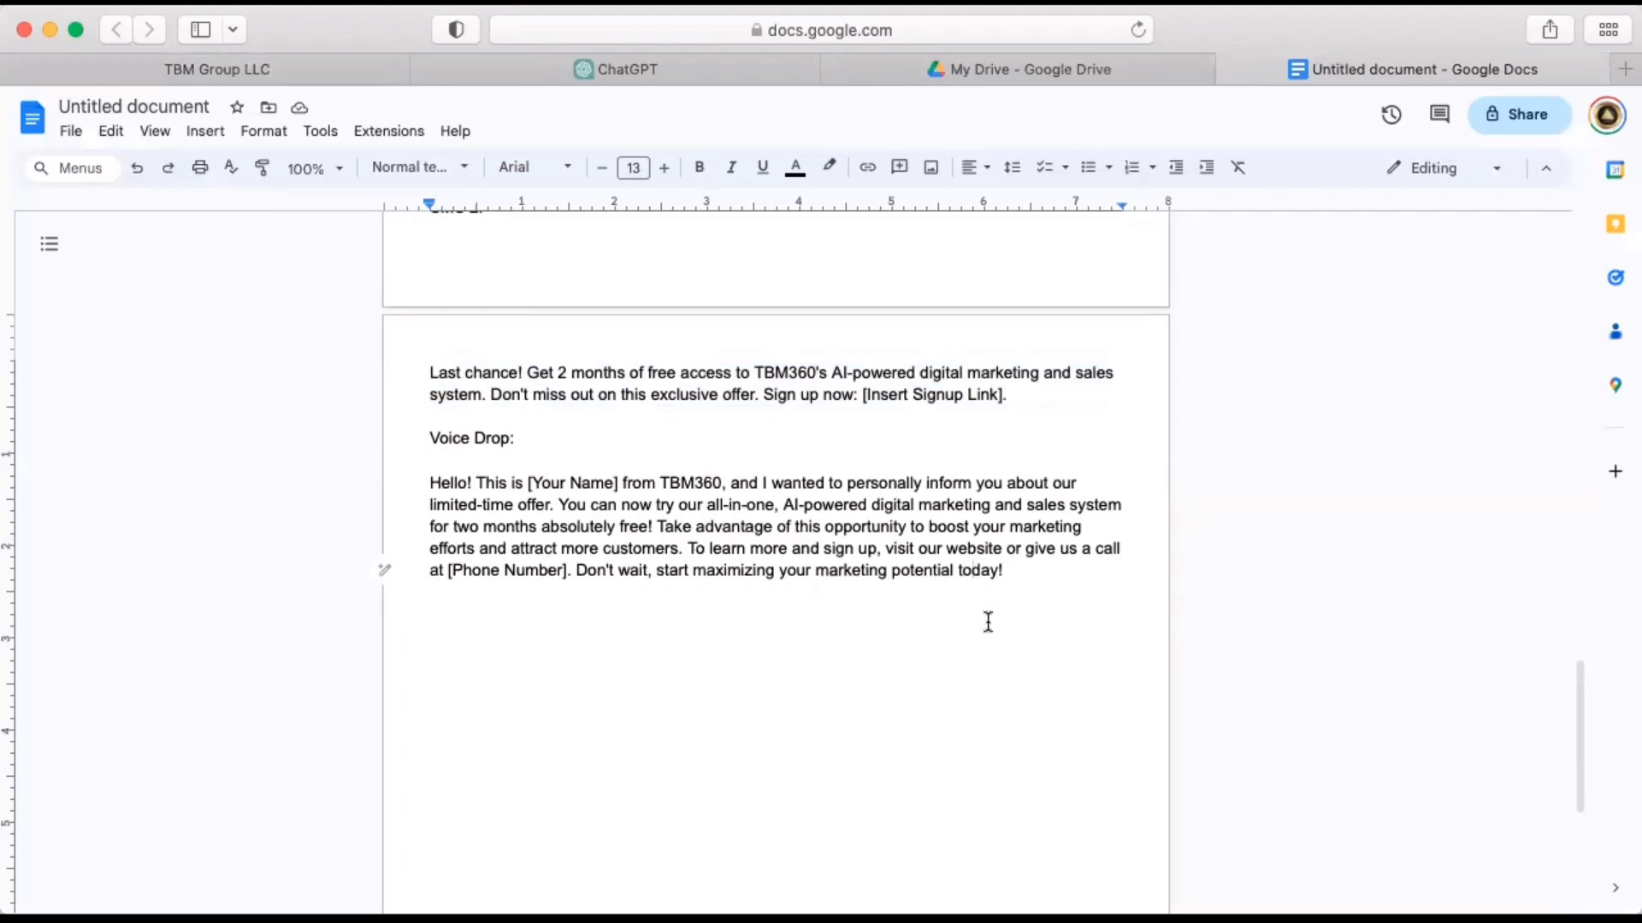
pyautogui.click(323, 63)
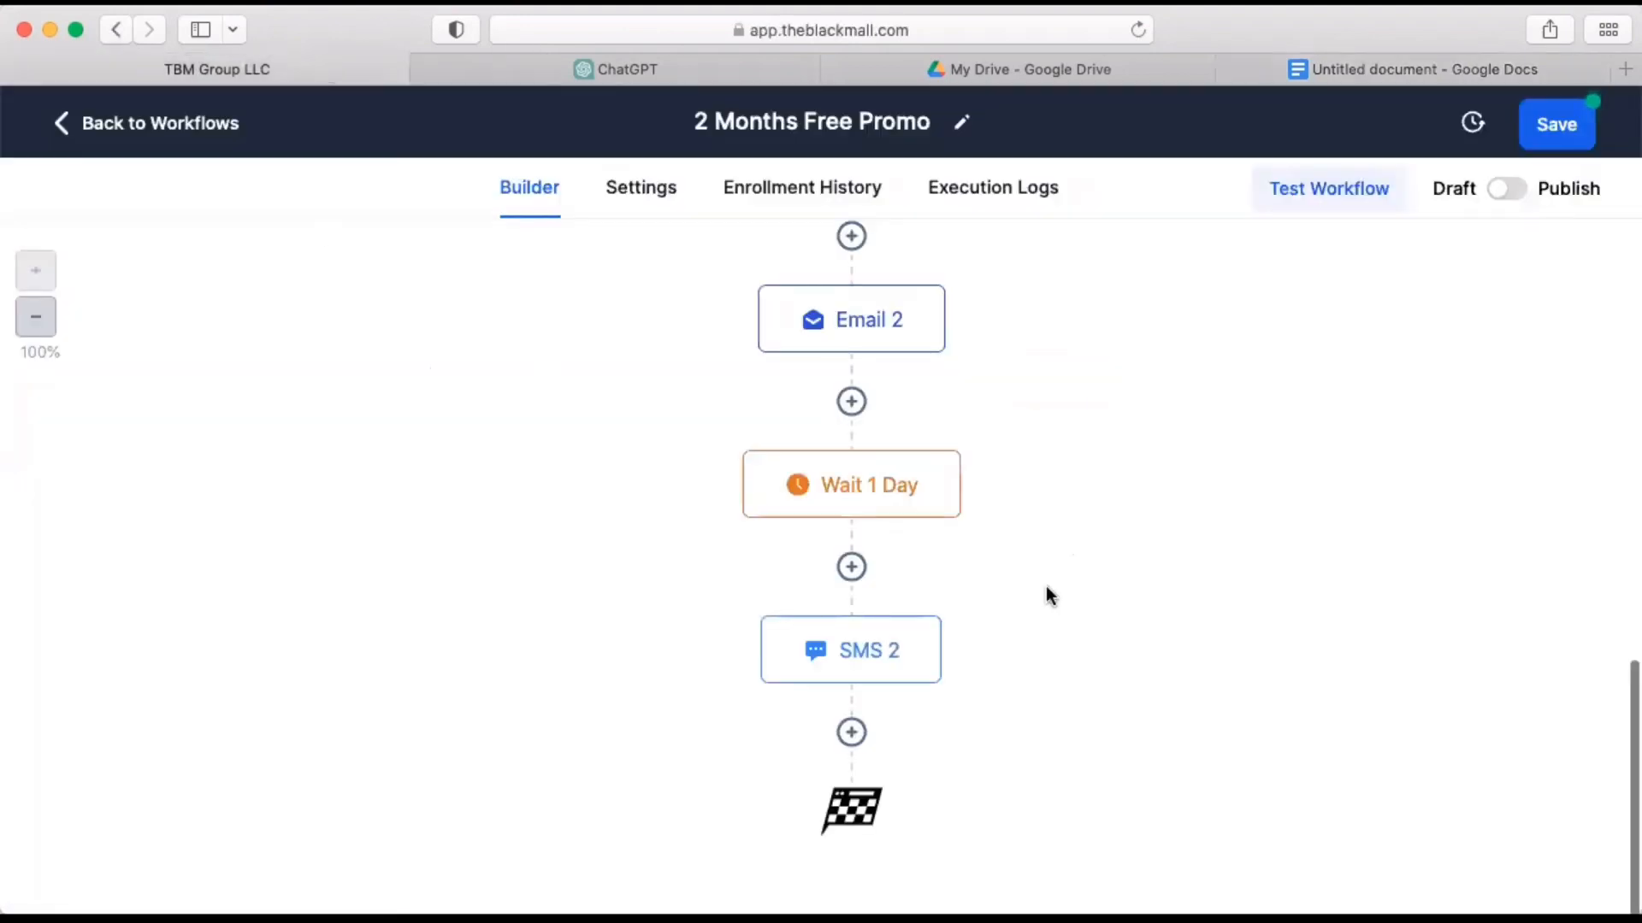
pyautogui.moveTo(912, 488)
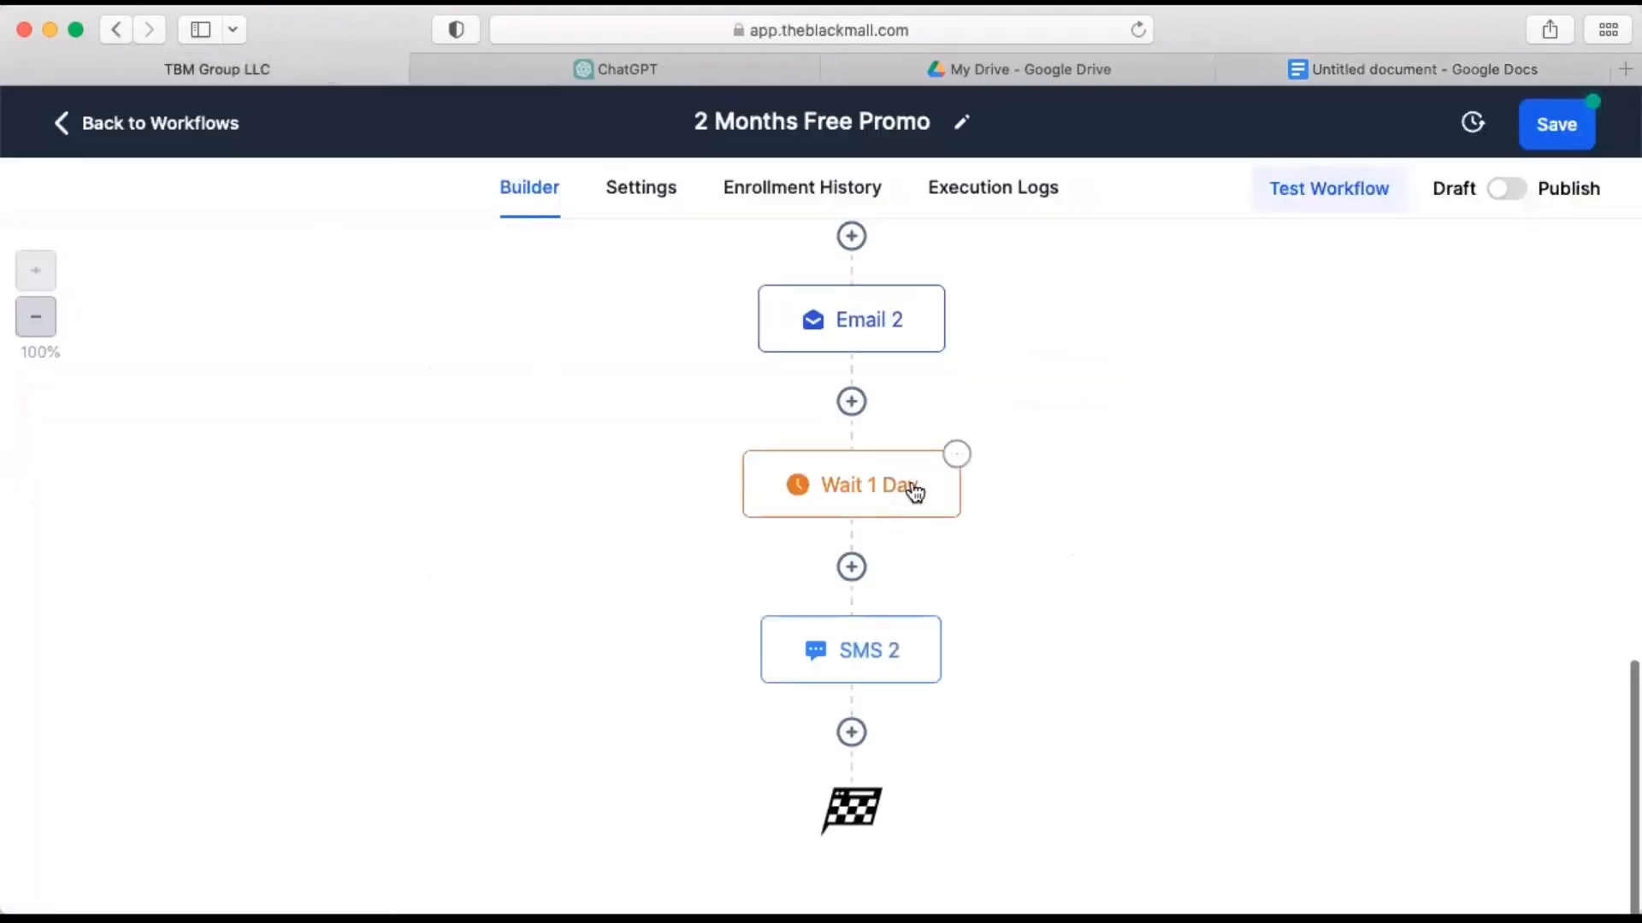
pyautogui.click(959, 457)
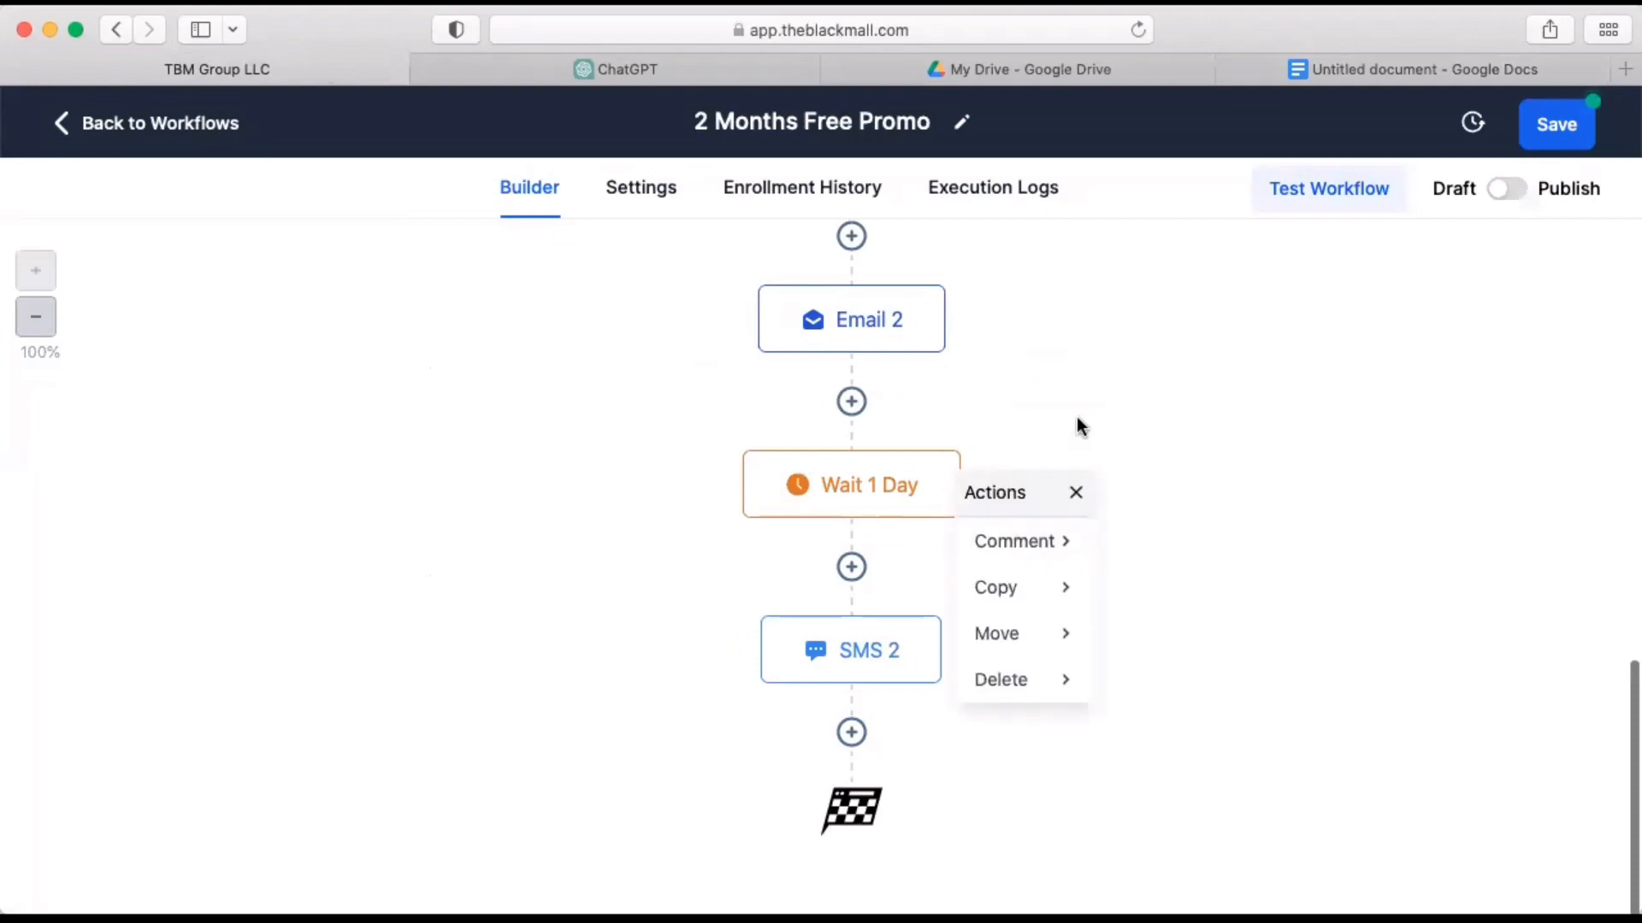
pyautogui.scroll(3, 1018, 425)
pyautogui.click(887, 431)
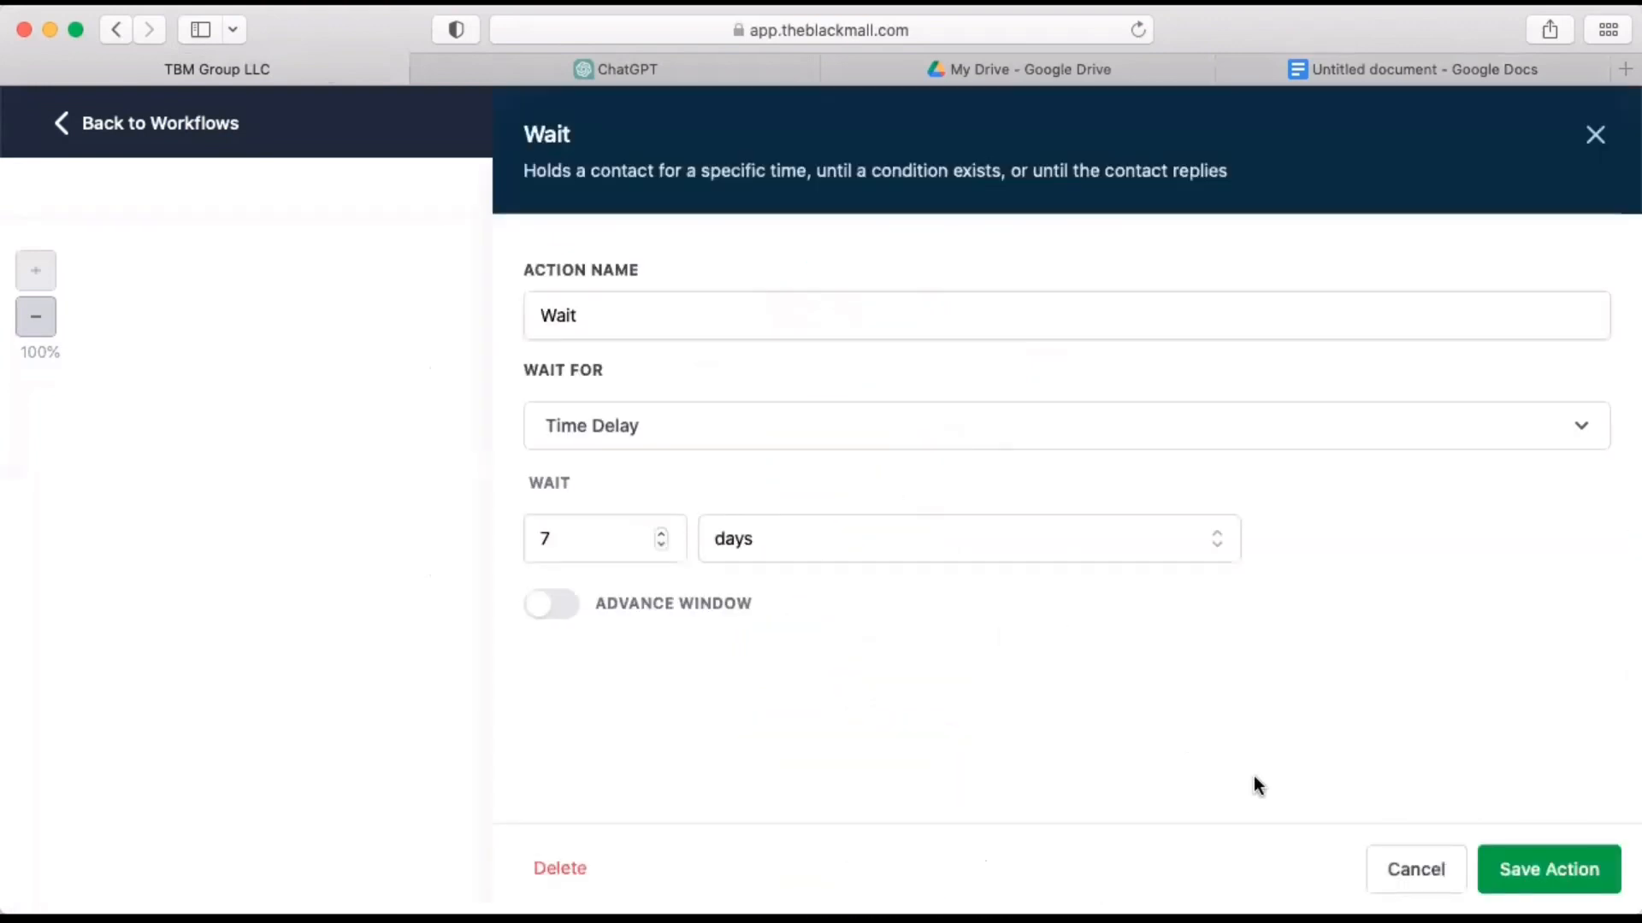
pyautogui.click(1393, 872)
pyautogui.scroll(-3, 1035, 742)
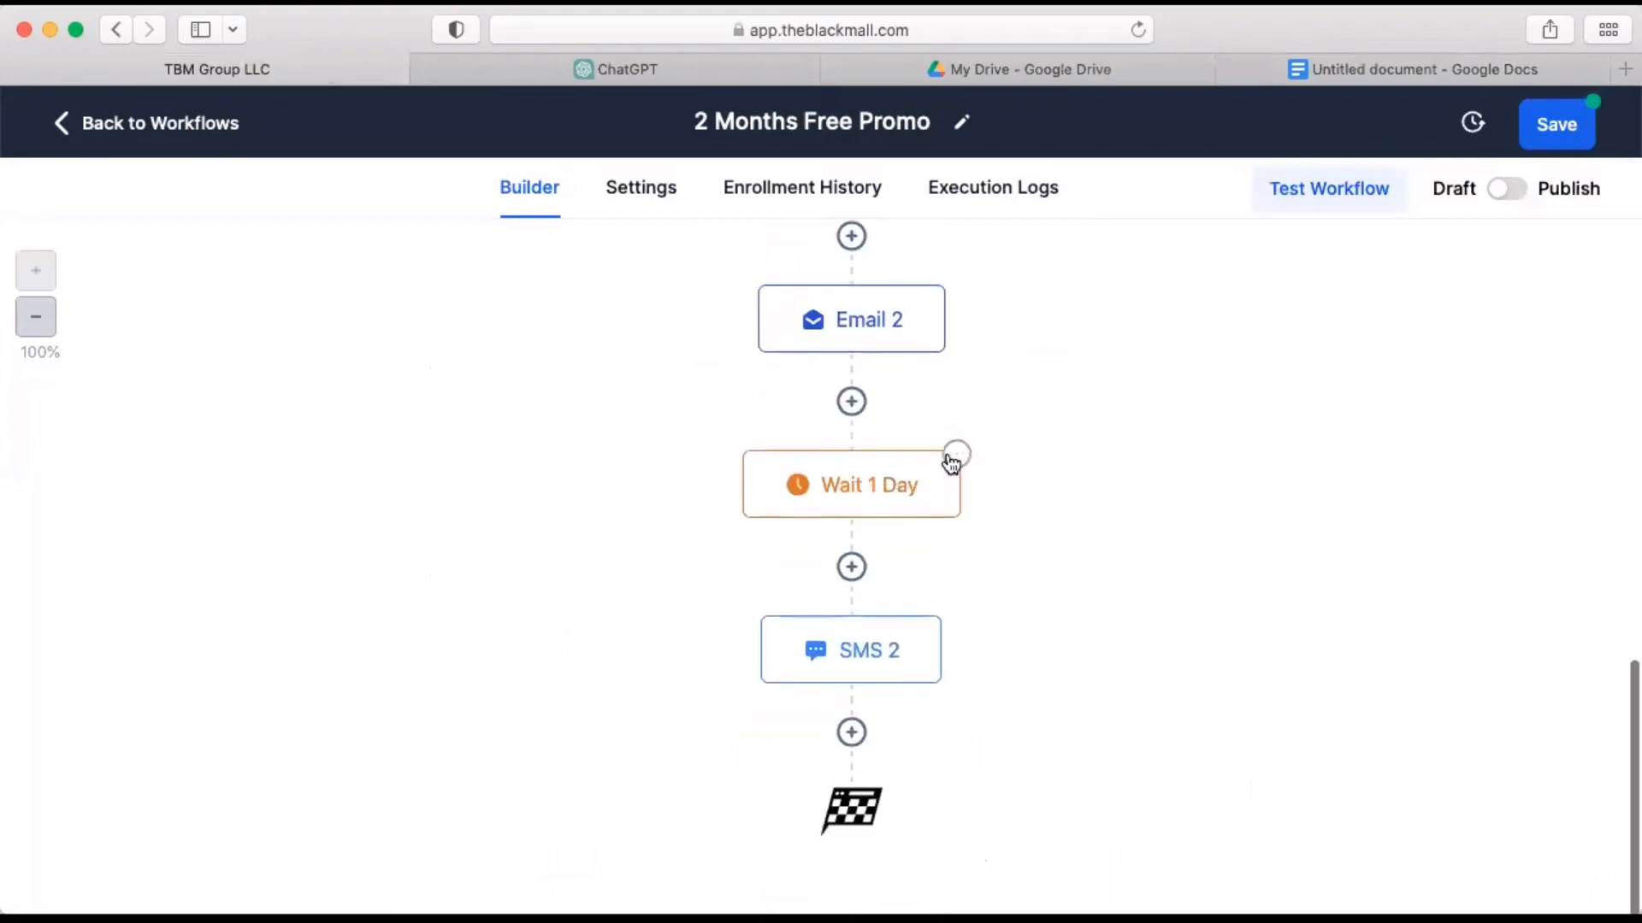
# Copy the Wait 1 Day action that follows Email 2 and place the copy after SMS 2.
pyautogui.click(952, 462)
pyautogui.moveTo(1025, 587)
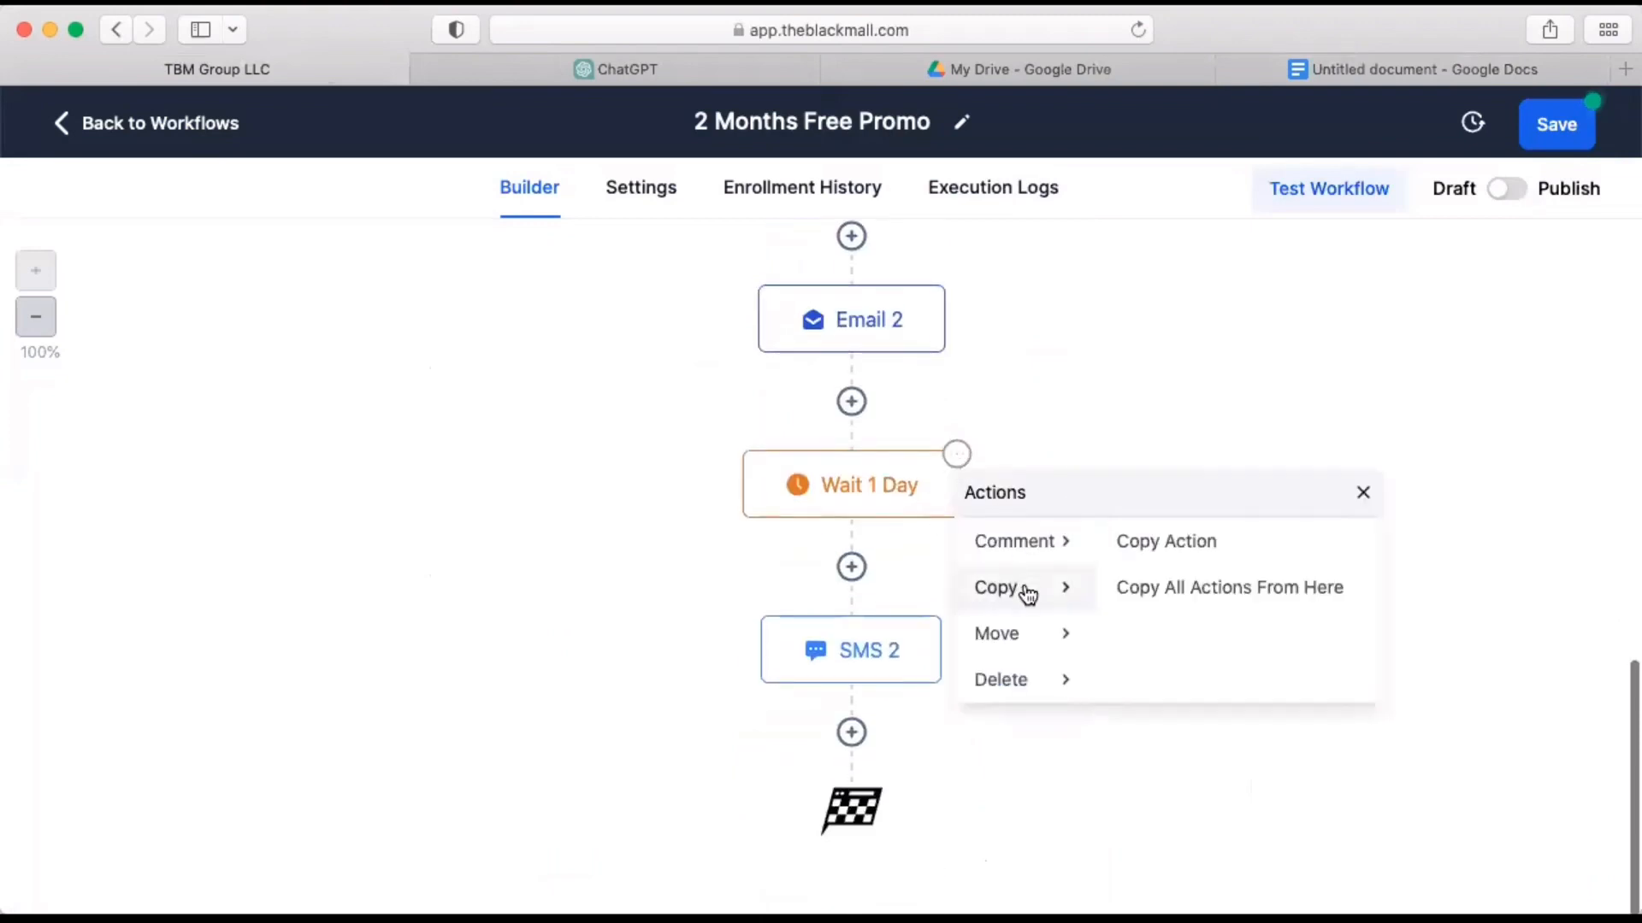
pyautogui.click(1158, 554)
pyautogui.scroll(-3, 975, 684)
pyautogui.click(865, 718)
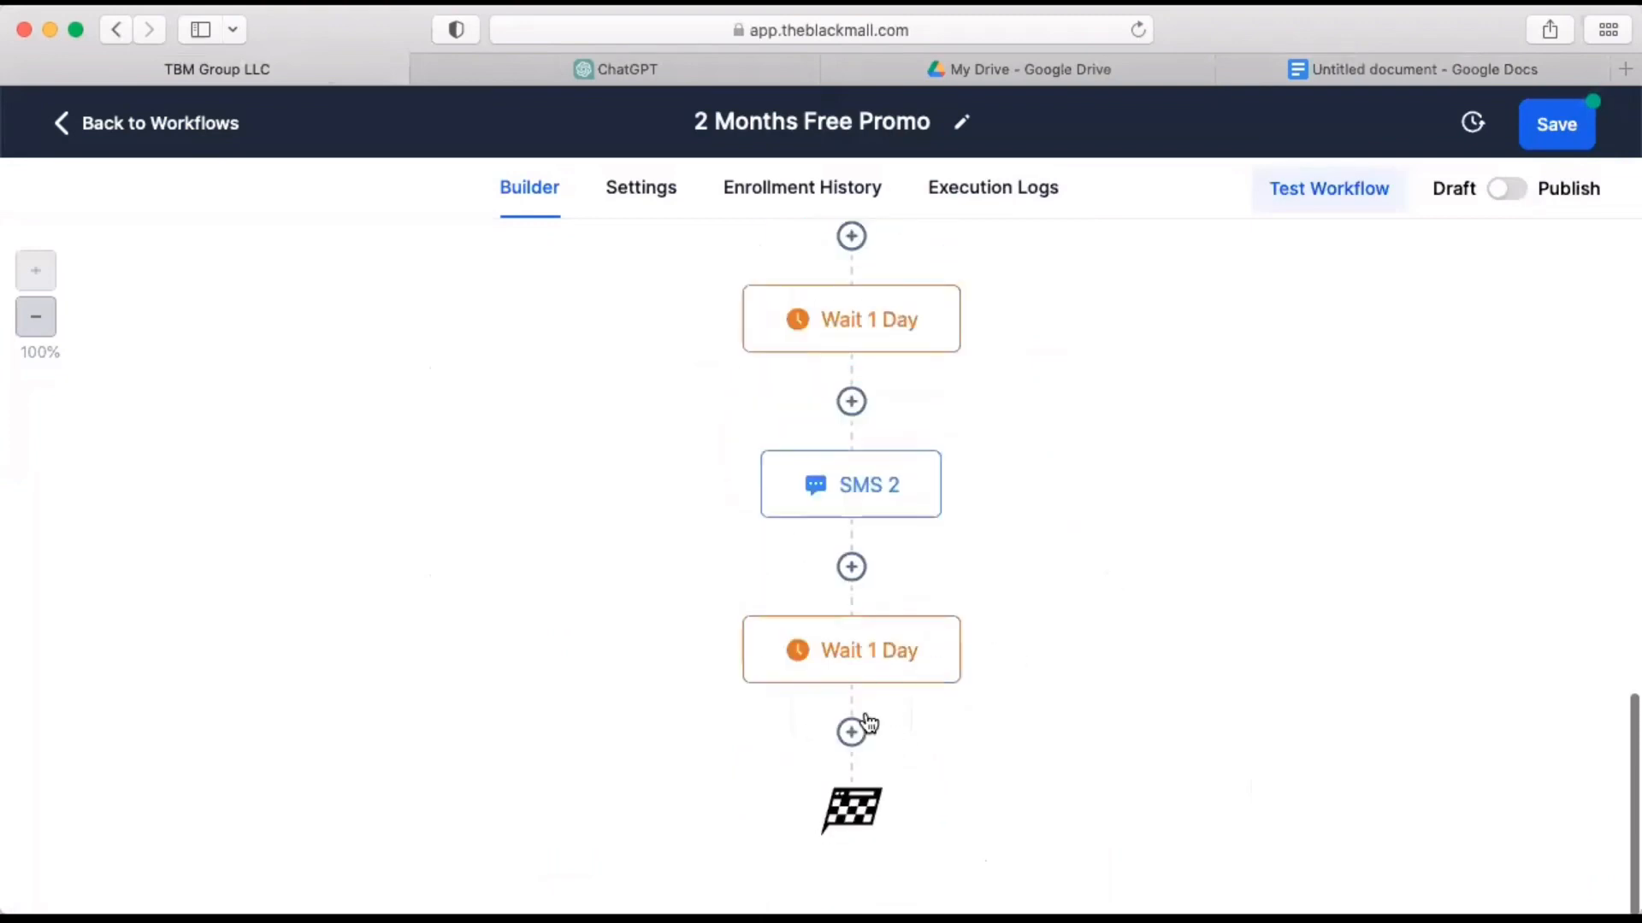
# Rename the Wait action after SMS 2 as "Wait 2 Days", set its delay to 2 days and save it.
pyautogui.click(883, 664)
pyautogui.click(597, 317)
pyautogui.press('BackSpace')
pyautogui.press('BackSpace')
pyautogui.write('2')
pyautogui.press('Right')
pyautogui.press('Right')
pyautogui.press('Right')
pyautogui.write('s')
pyautogui.click(662, 533)
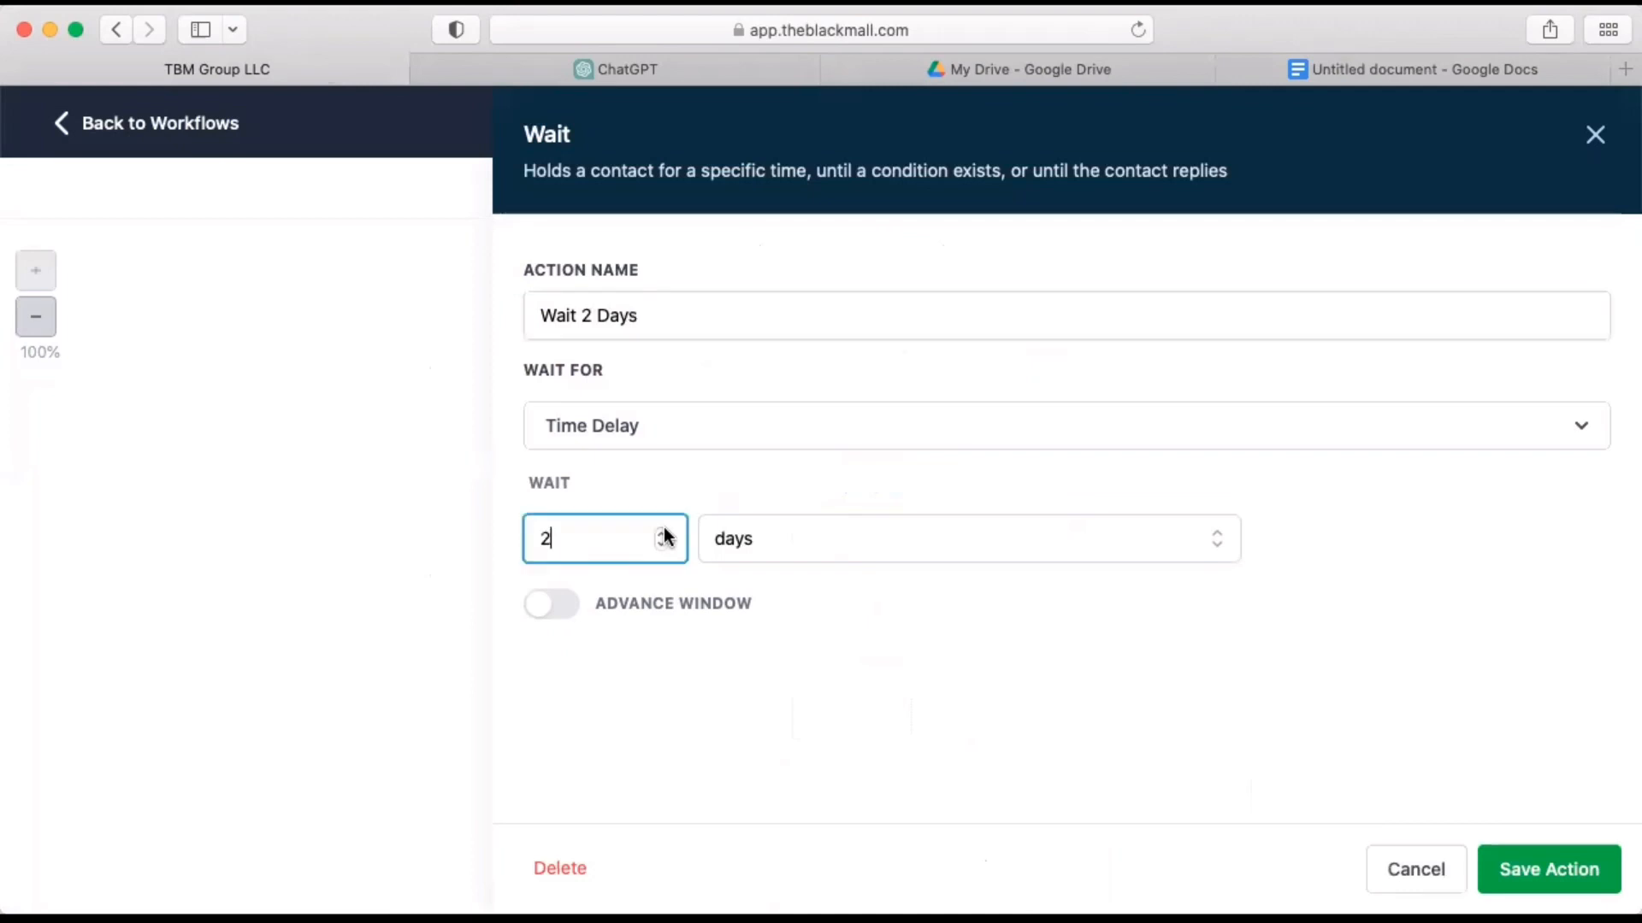
pyautogui.click(1549, 869)
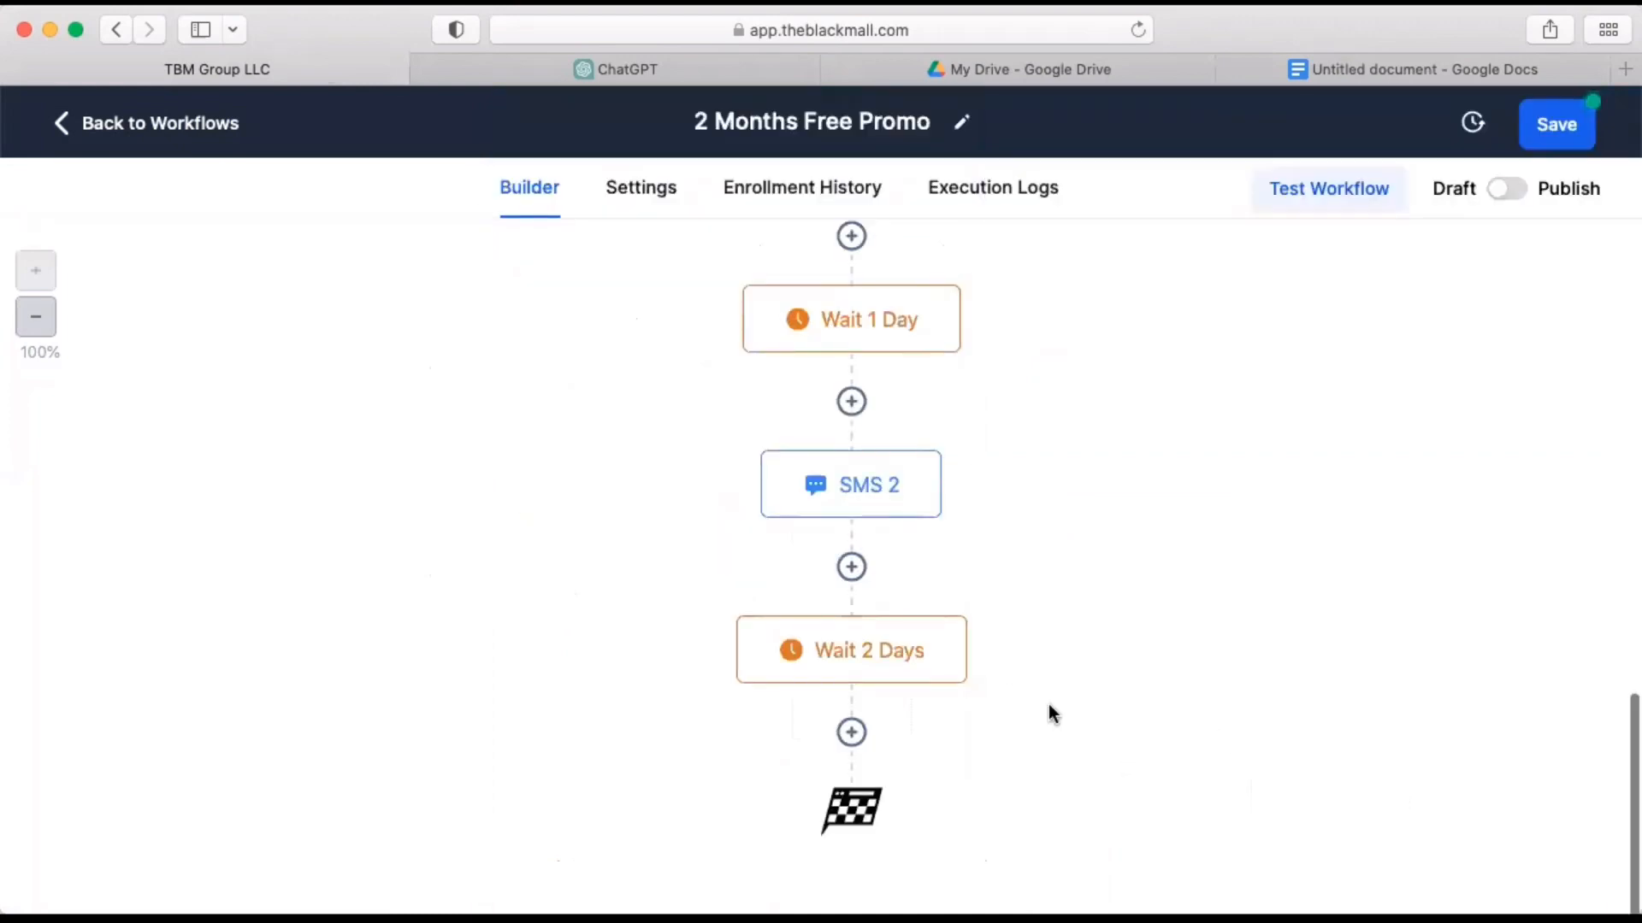
# Add a Voicemail action after Wait 2 Days with the audio file TBM360 ad 2 general.mp3, briefly preview the recording and save the action.
pyautogui.click(852, 734)
pyautogui.write('voic')
pyautogui.click(1203, 368)
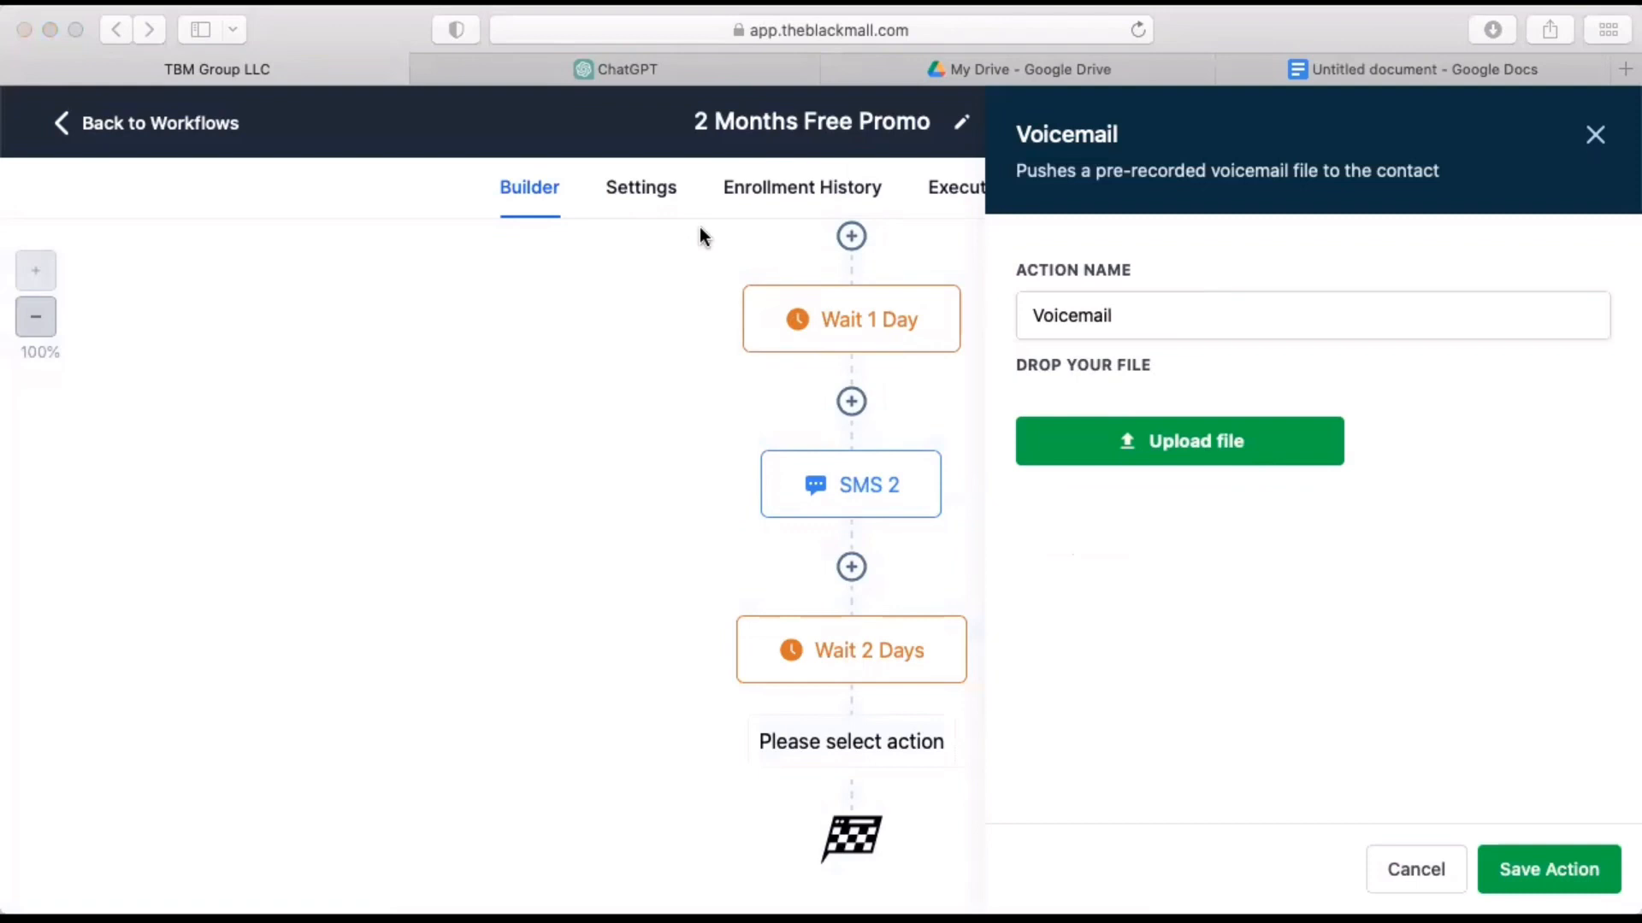
pyautogui.click(1225, 583)
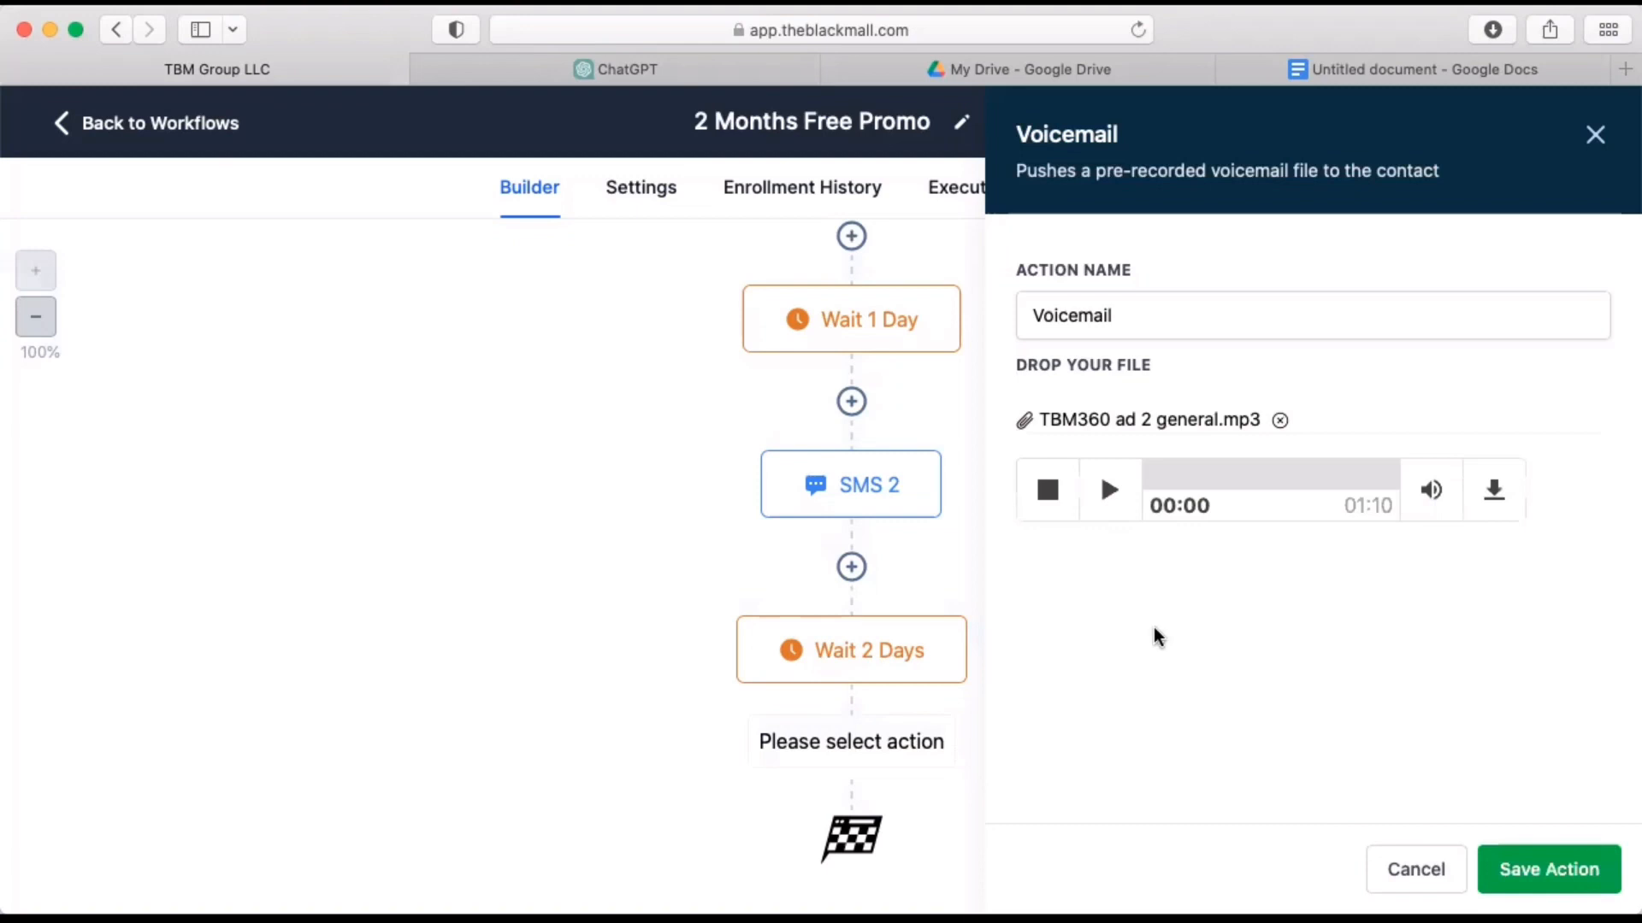
pyautogui.click(1110, 492)
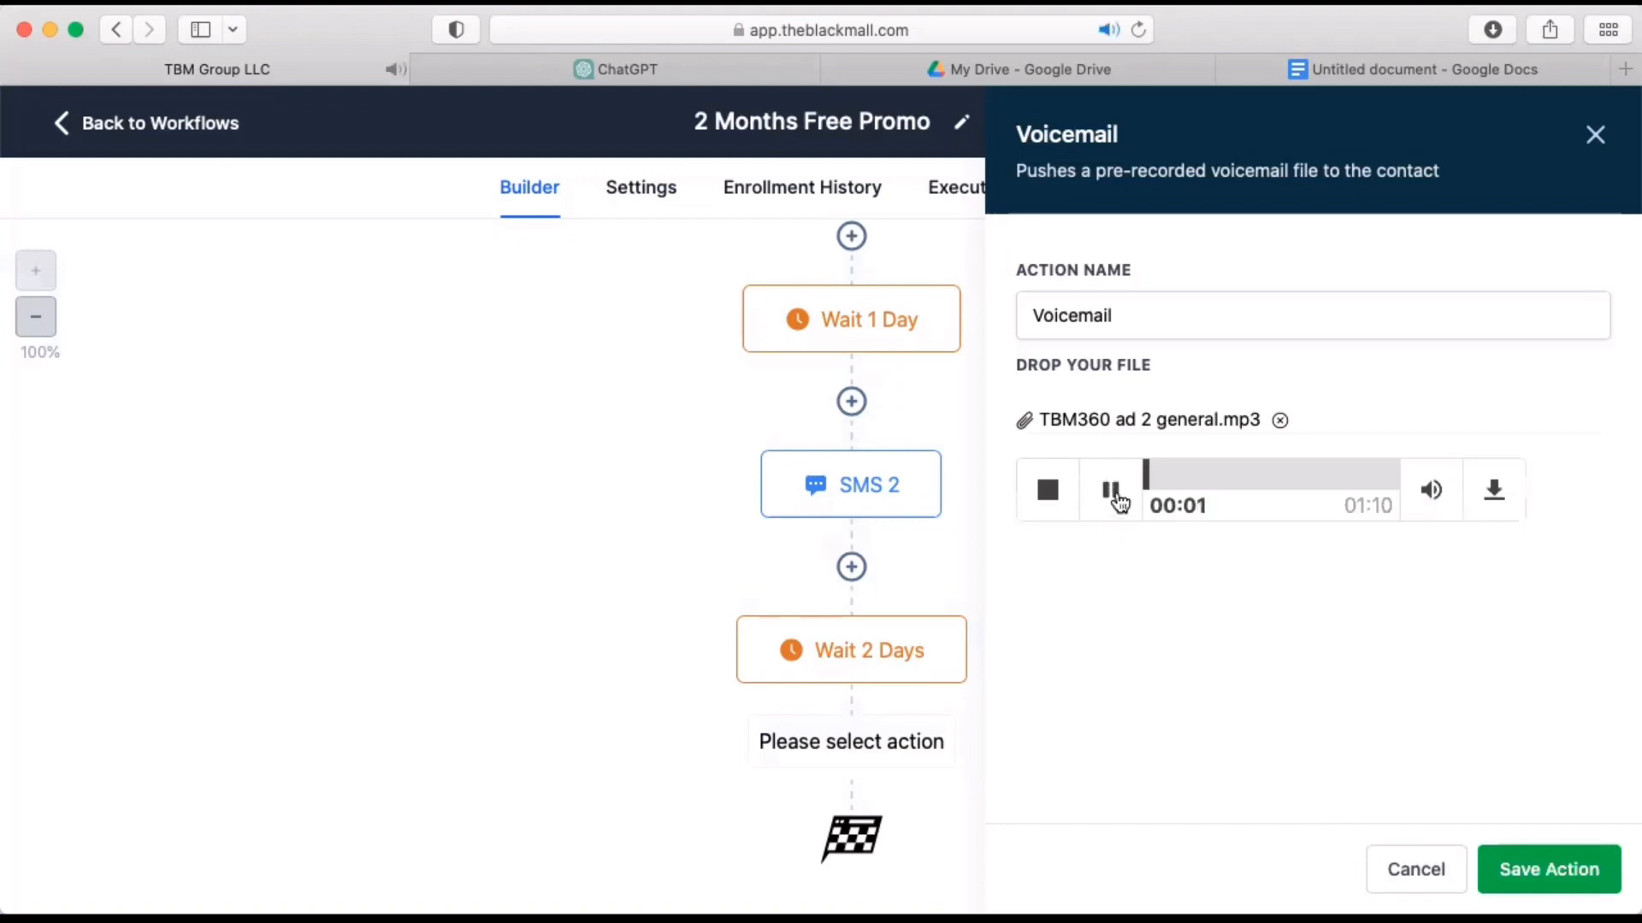
pyautogui.click(1113, 492)
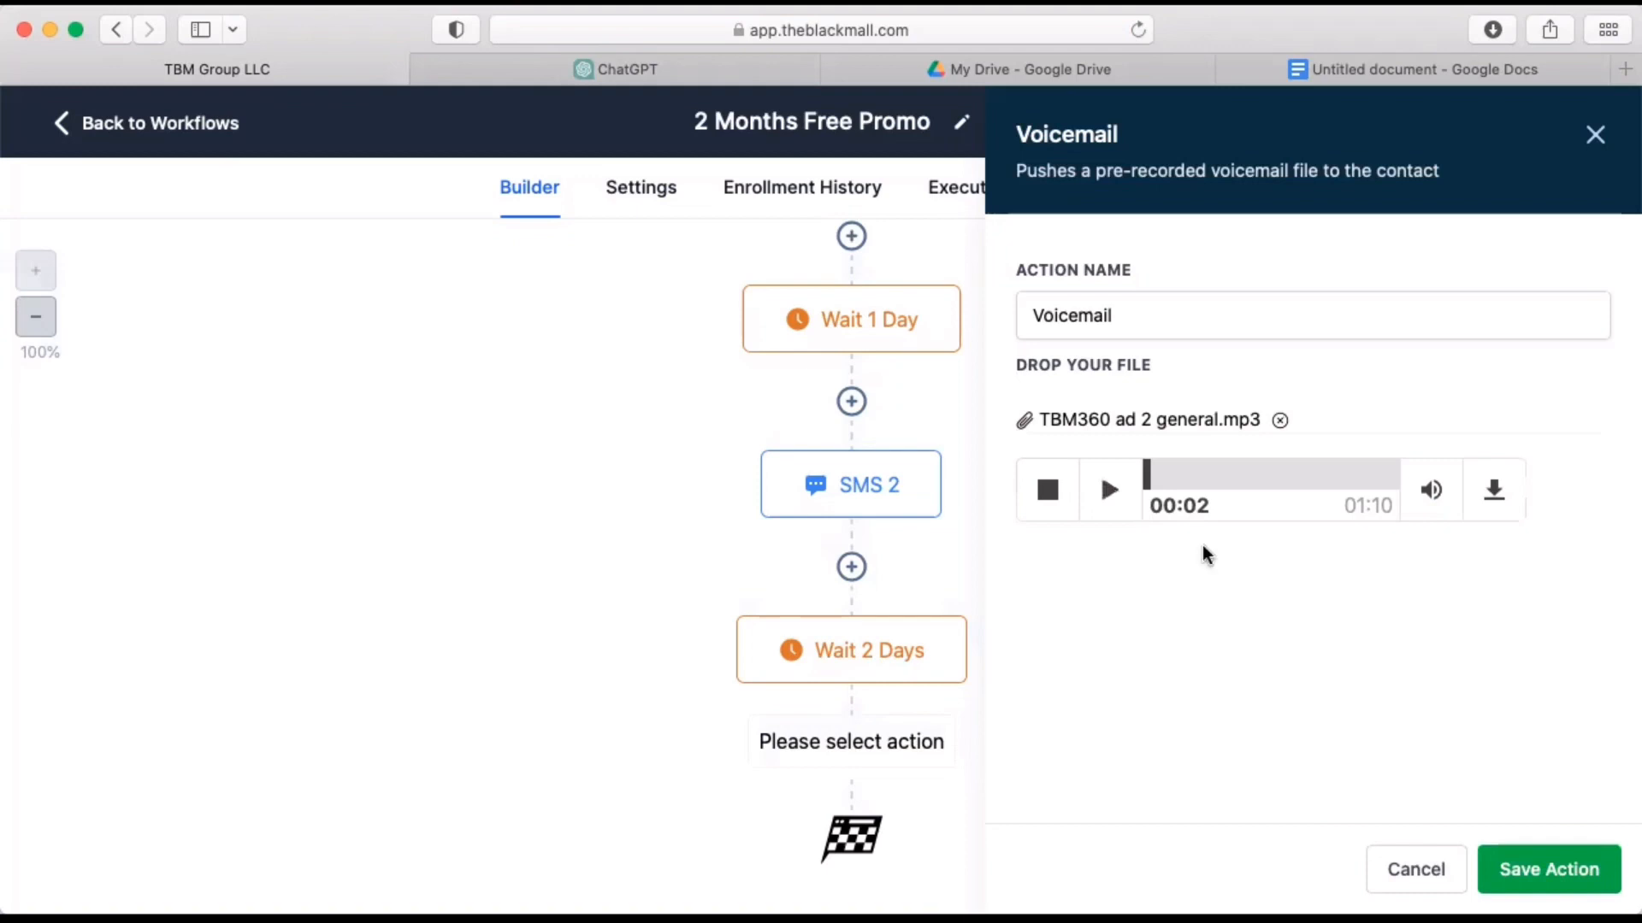
pyautogui.click(1523, 858)
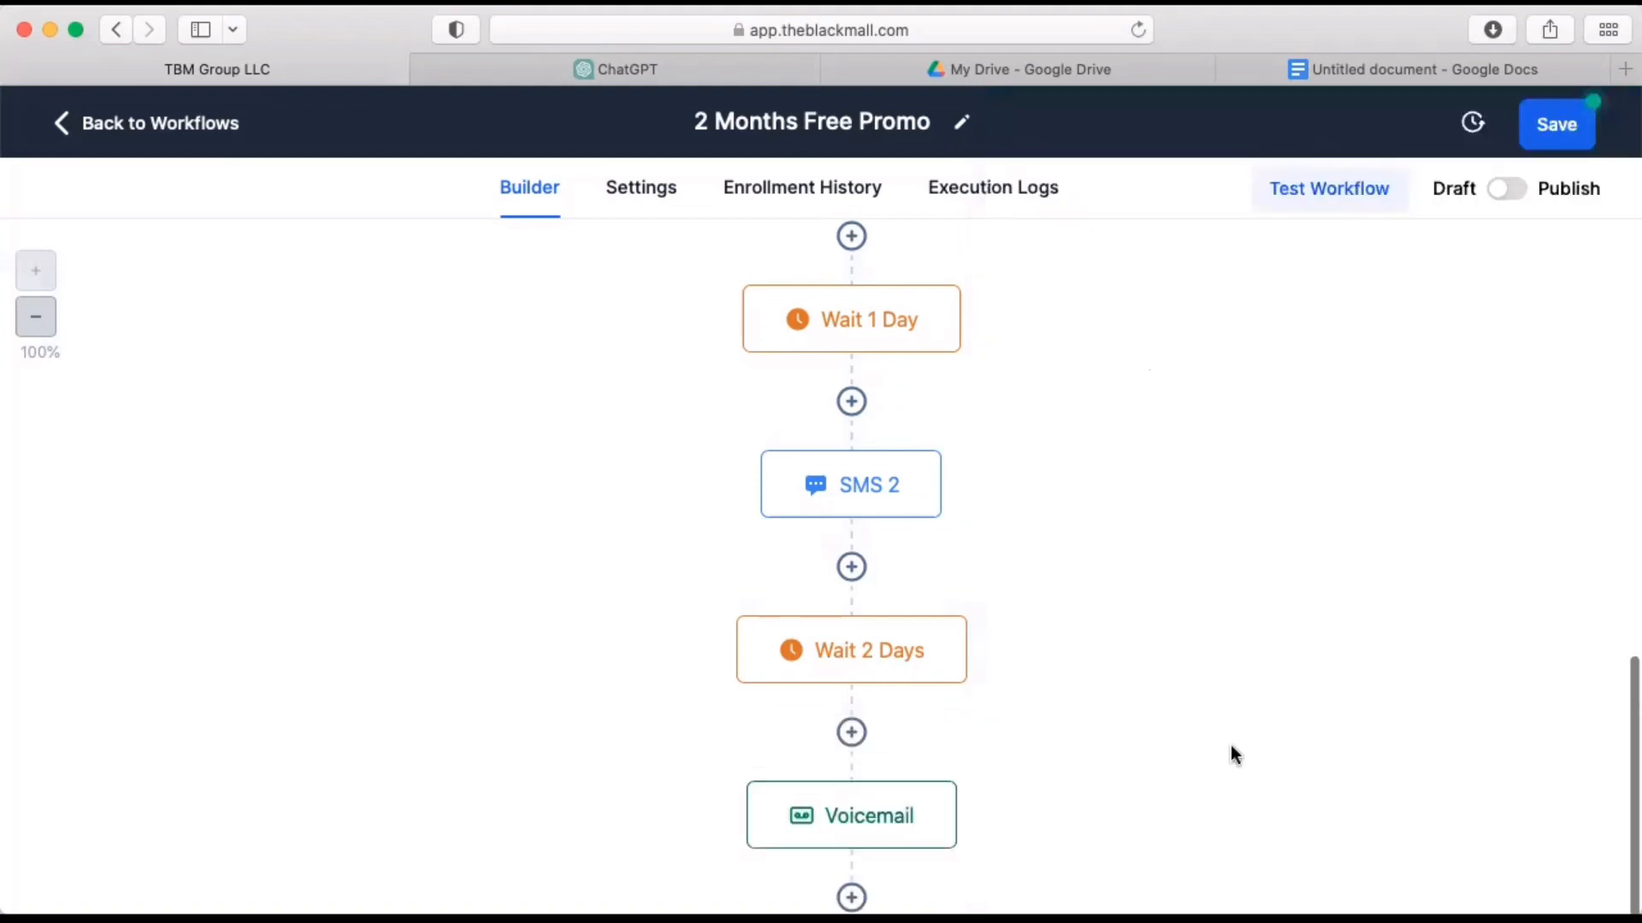
# Review the whole action sequence of the workflow, from the Voicemail action back up to the Contact Tag trigger.
pyautogui.scroll(-3, 1232, 748)
pyautogui.scroll(10, 1232, 747)
pyautogui.scroll(5, 1229, 746)
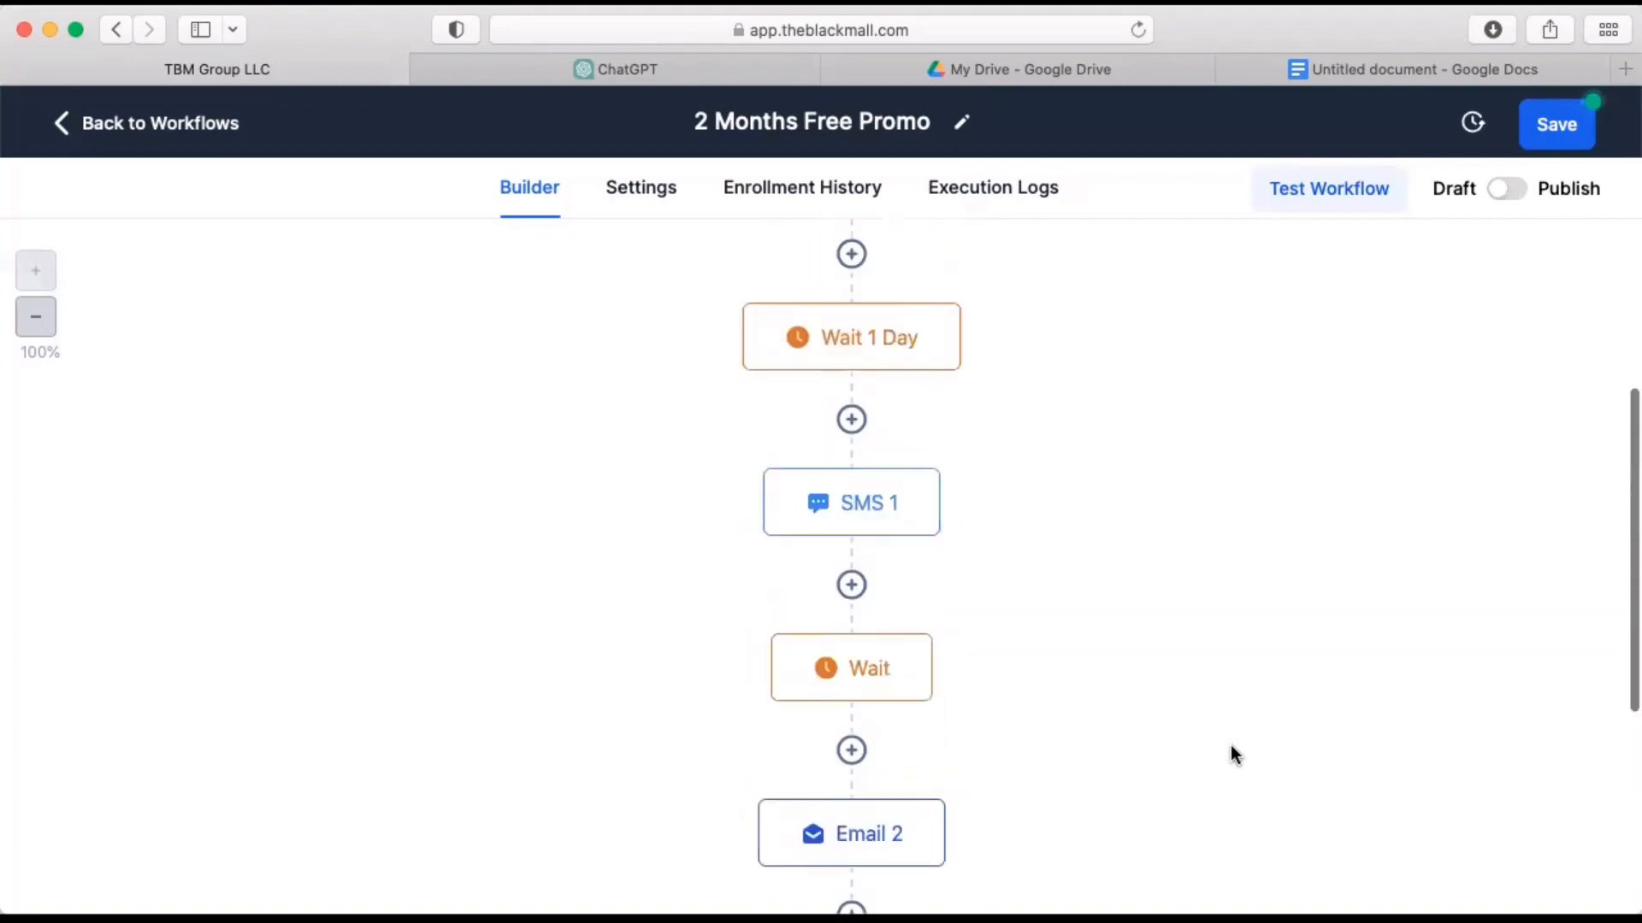
pyautogui.scroll(-9, 982, 447)
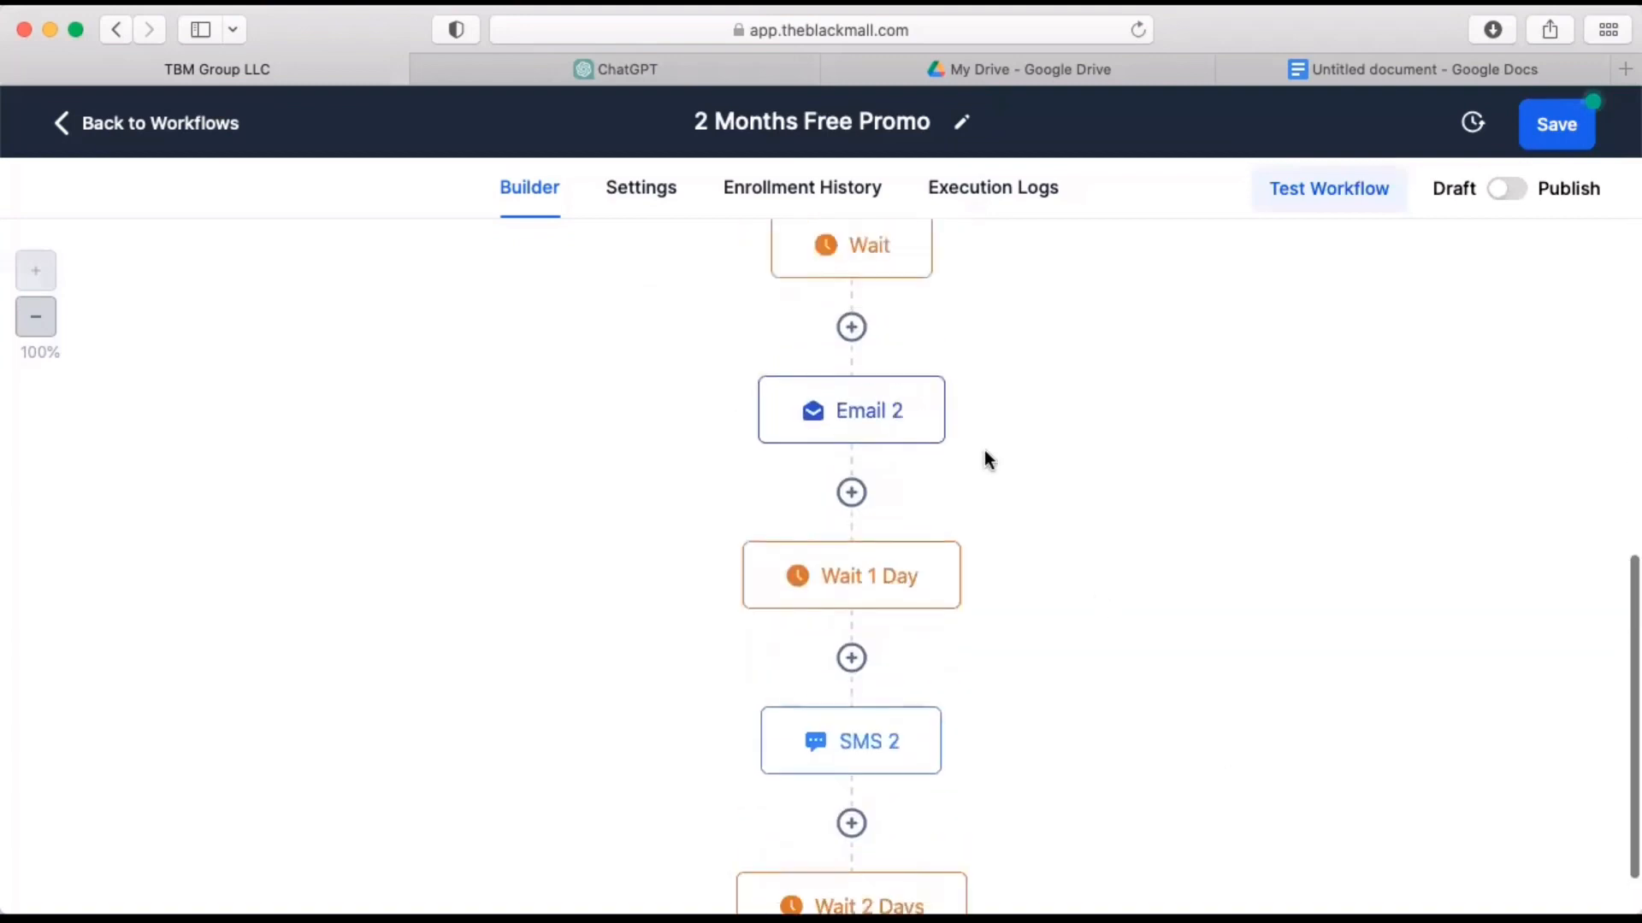
pyautogui.scroll(5, 984, 450)
pyautogui.scroll(-2, 983, 449)
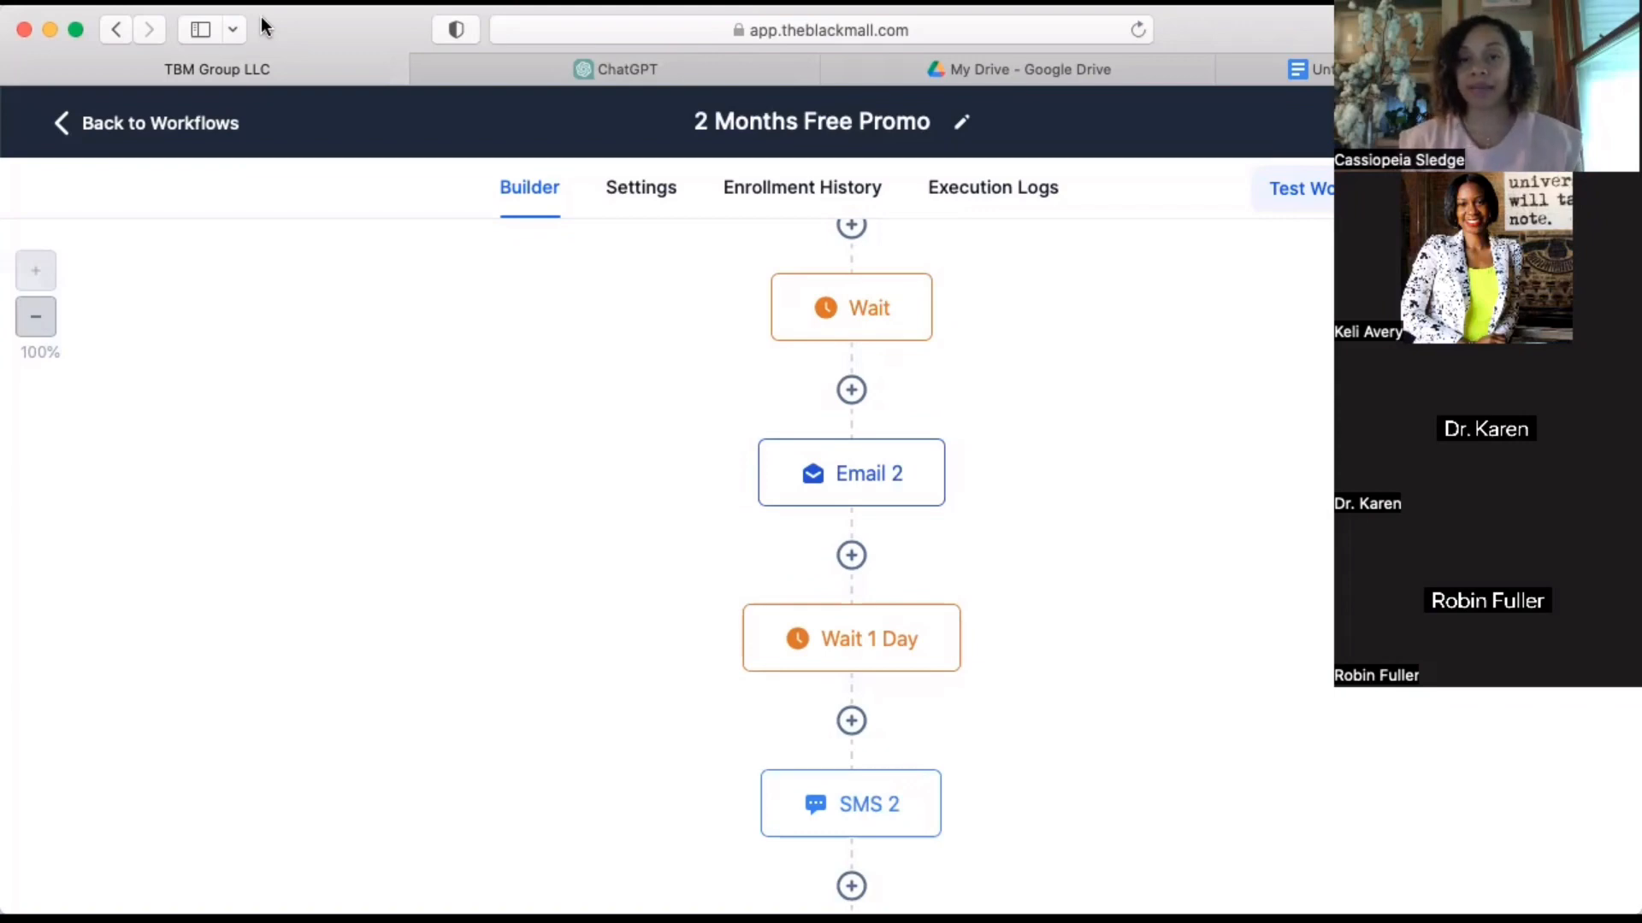
pyautogui.scroll(3, 802, 404)
pyautogui.scroll(8, 804, 406)
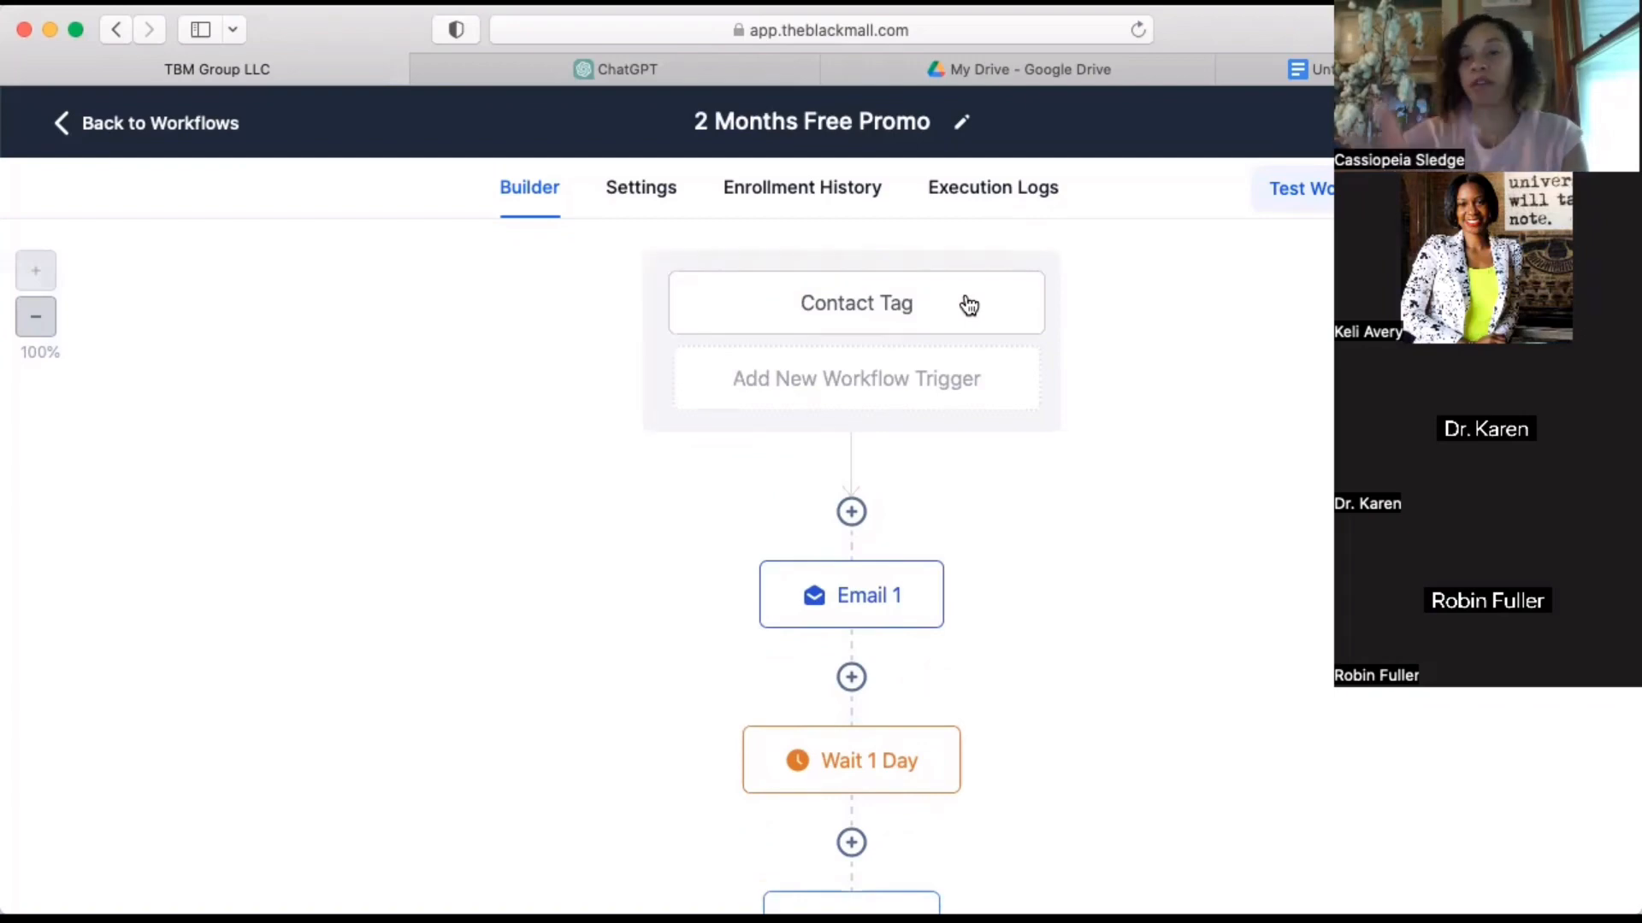
# Add a Form Submitted workflow trigger filtered to the 30 Day OPT-IN form and save it.
pyautogui.click(834, 386)
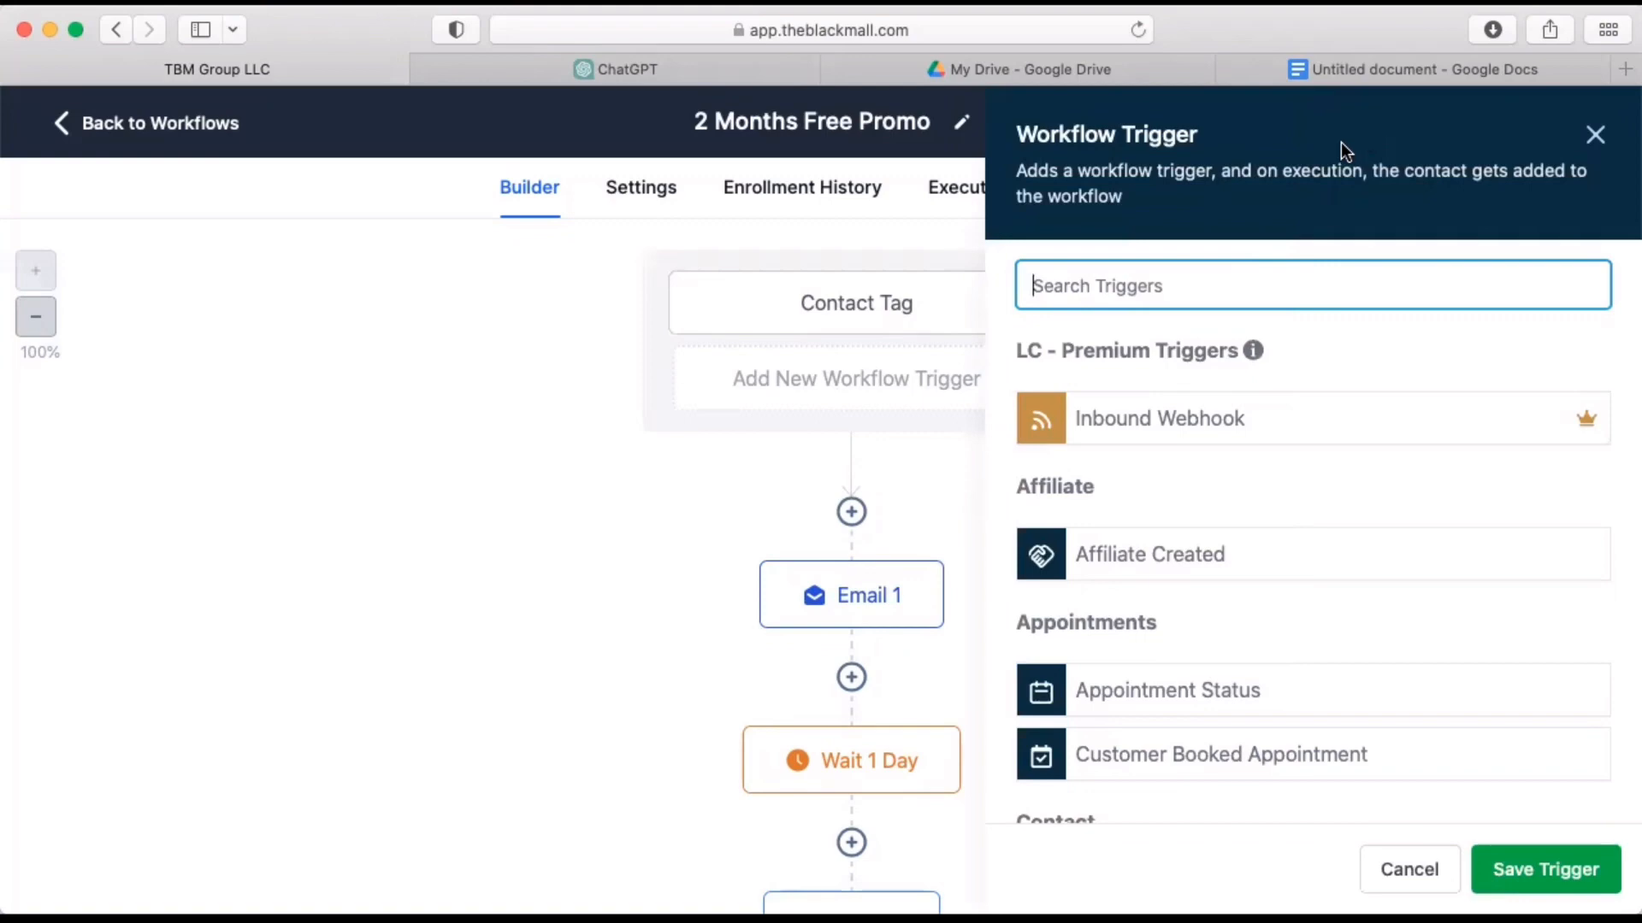
pyautogui.write('form')
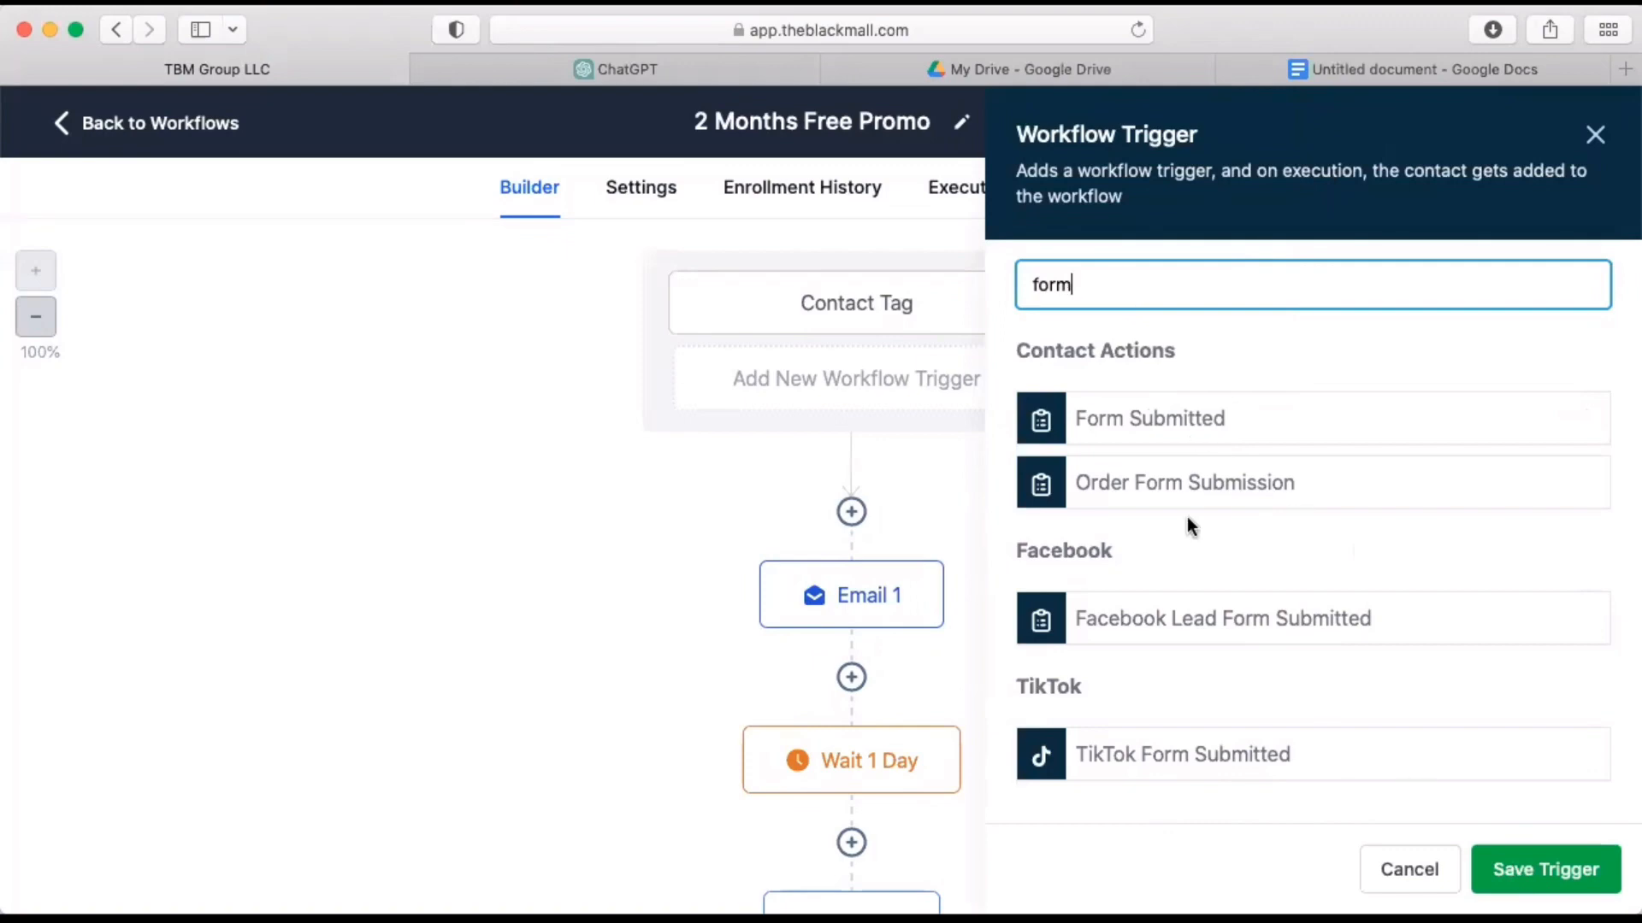
pyautogui.click(1146, 434)
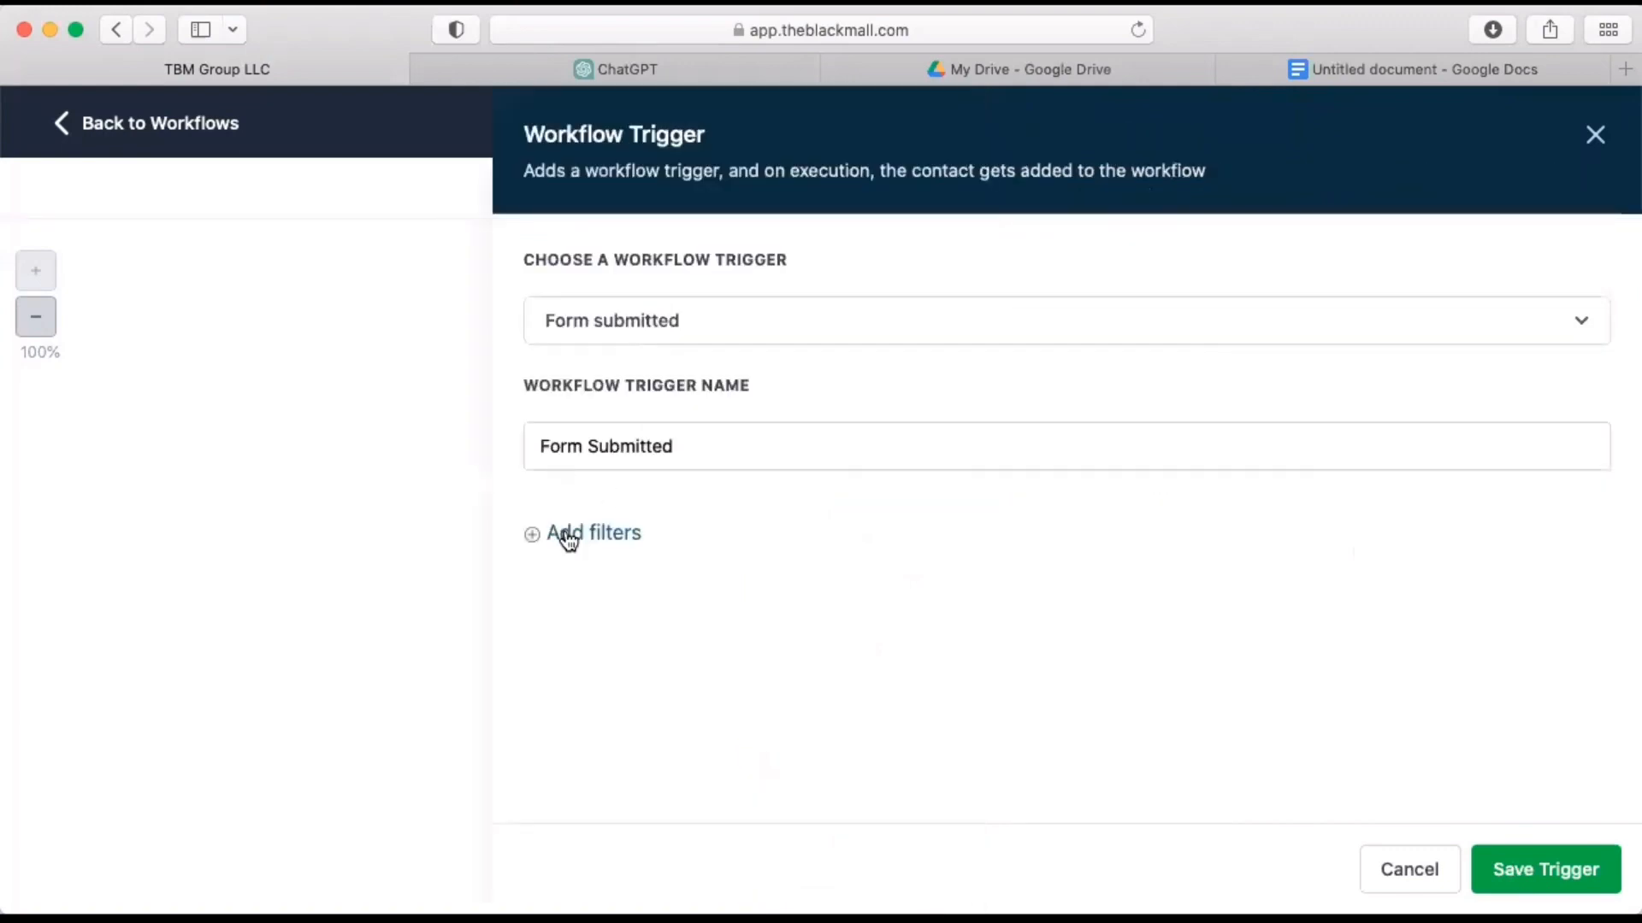
pyautogui.click(569, 537)
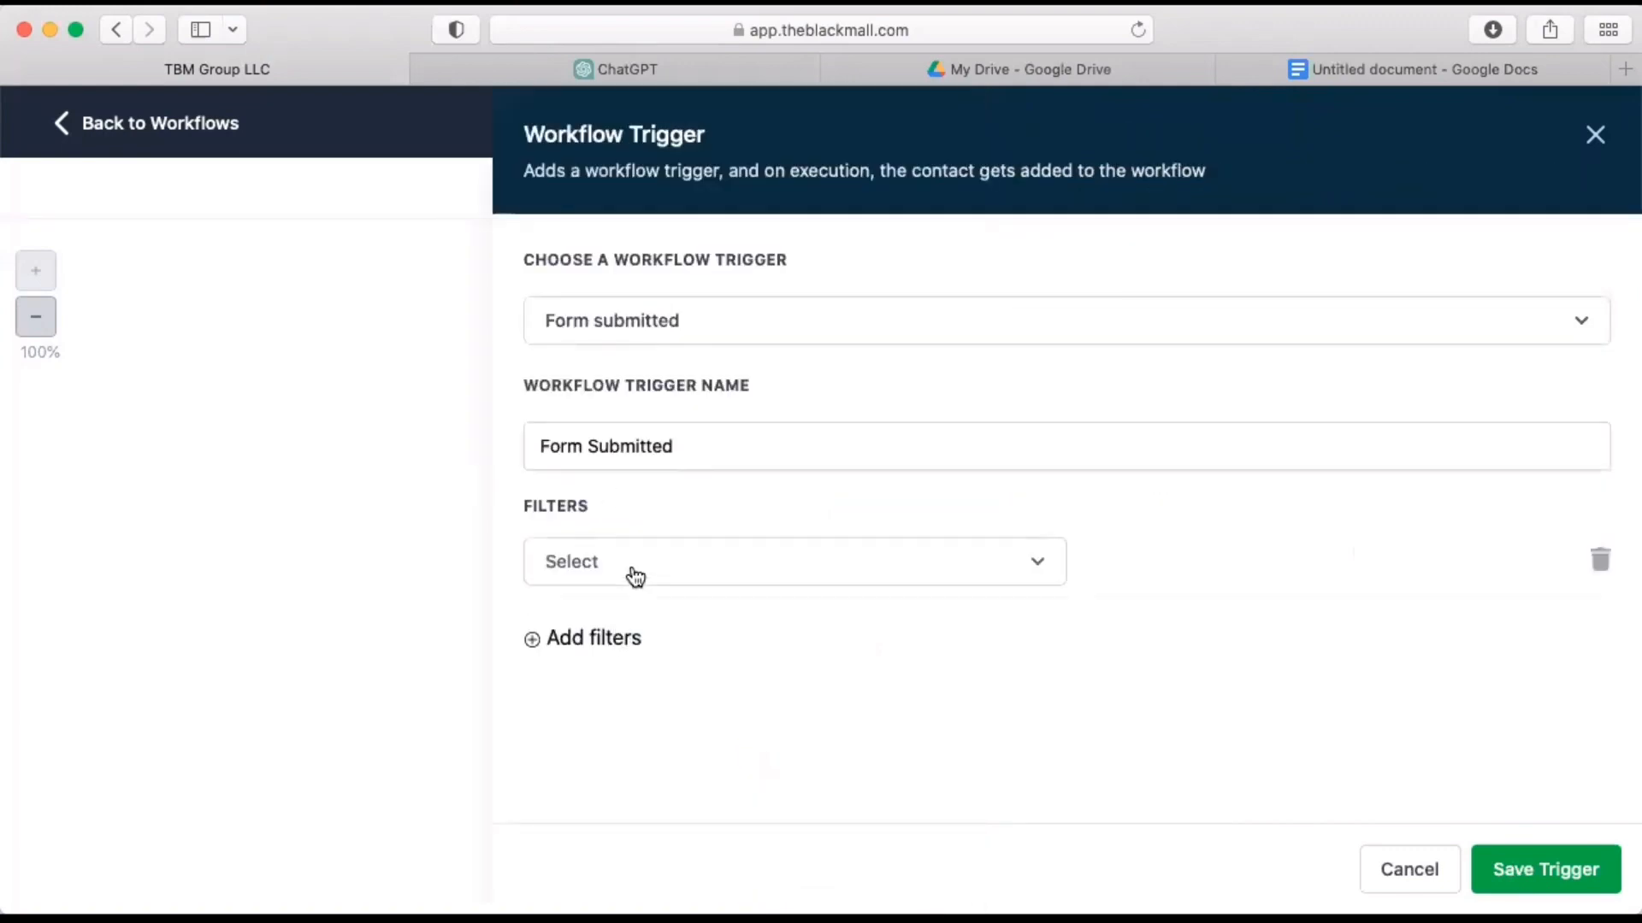
pyautogui.click(631, 574)
pyautogui.click(576, 743)
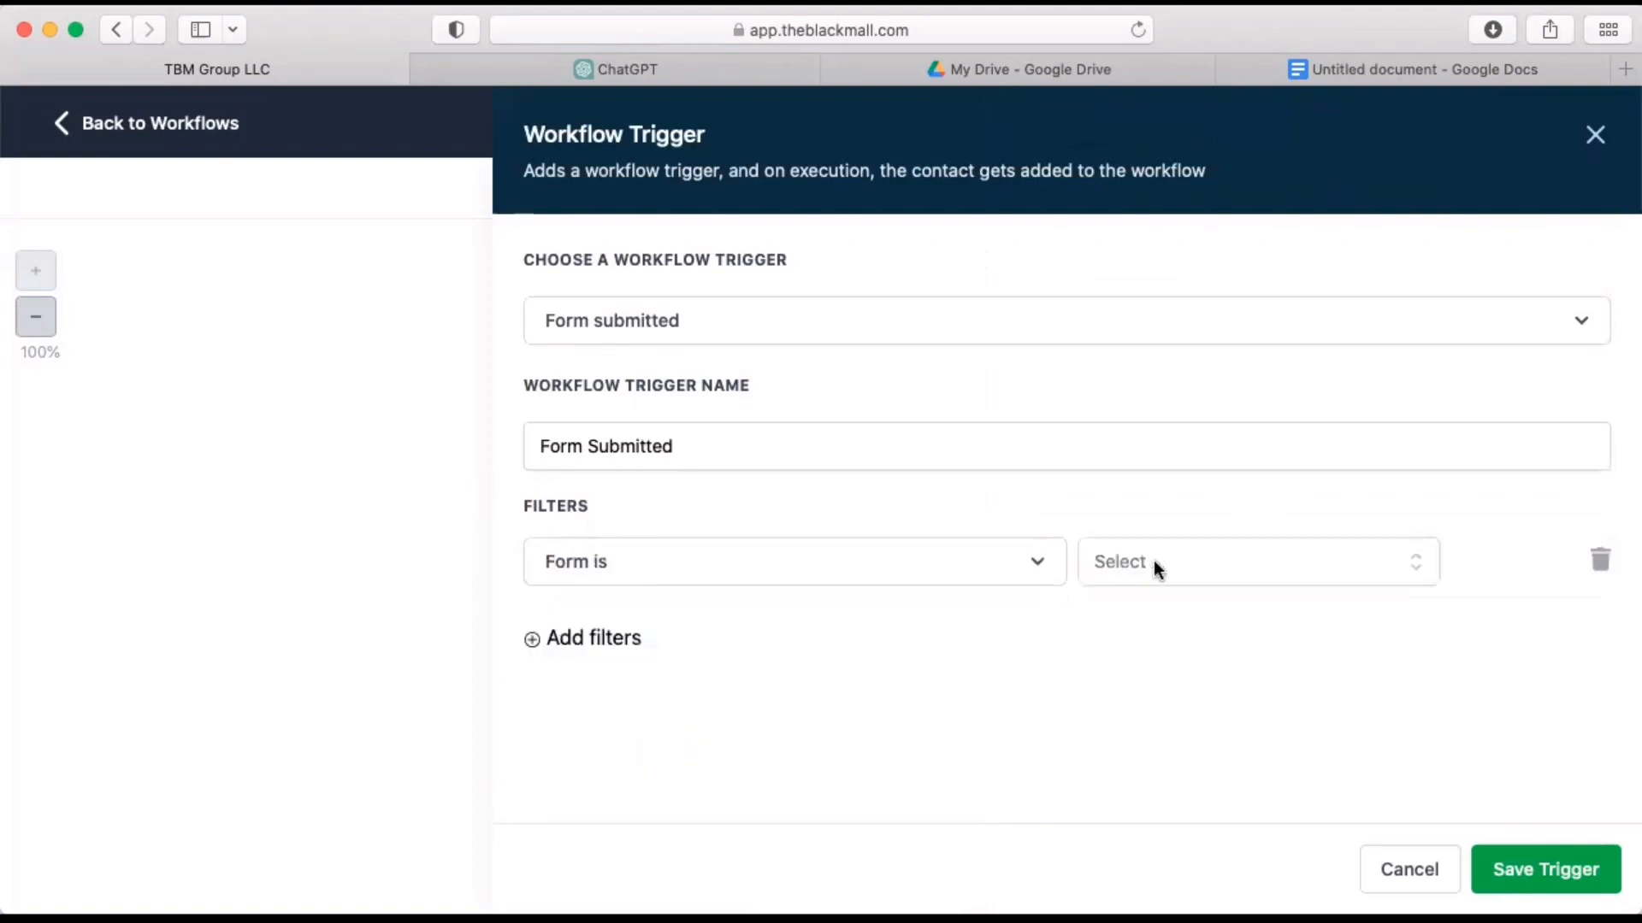
pyautogui.click(1152, 561)
pyautogui.click(1191, 678)
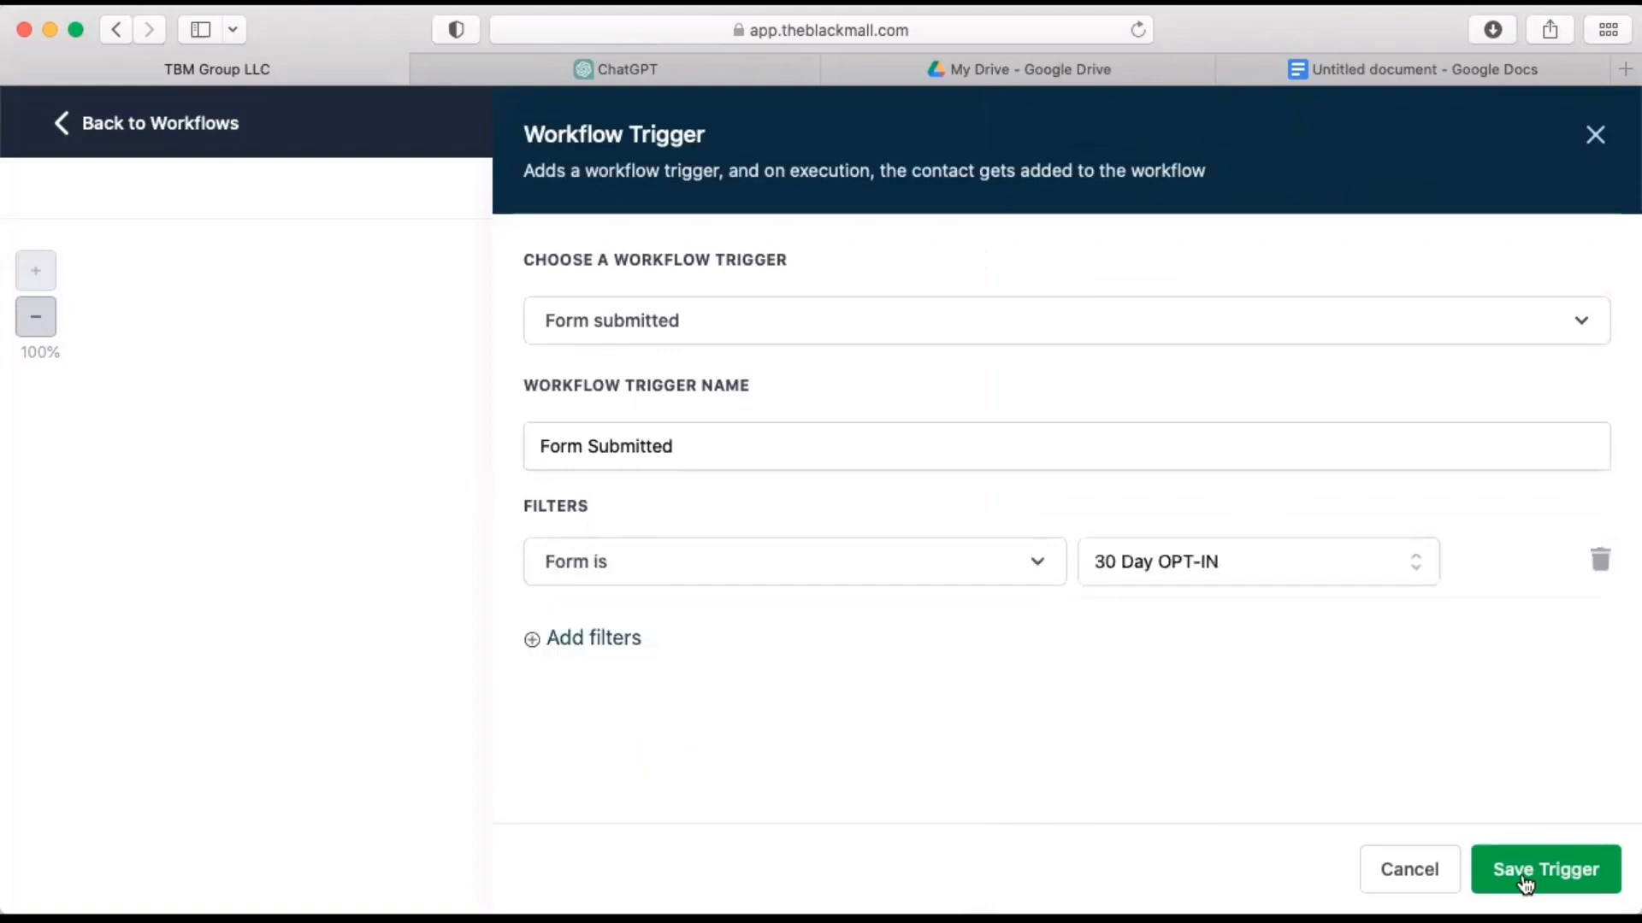
pyautogui.click(1528, 883)
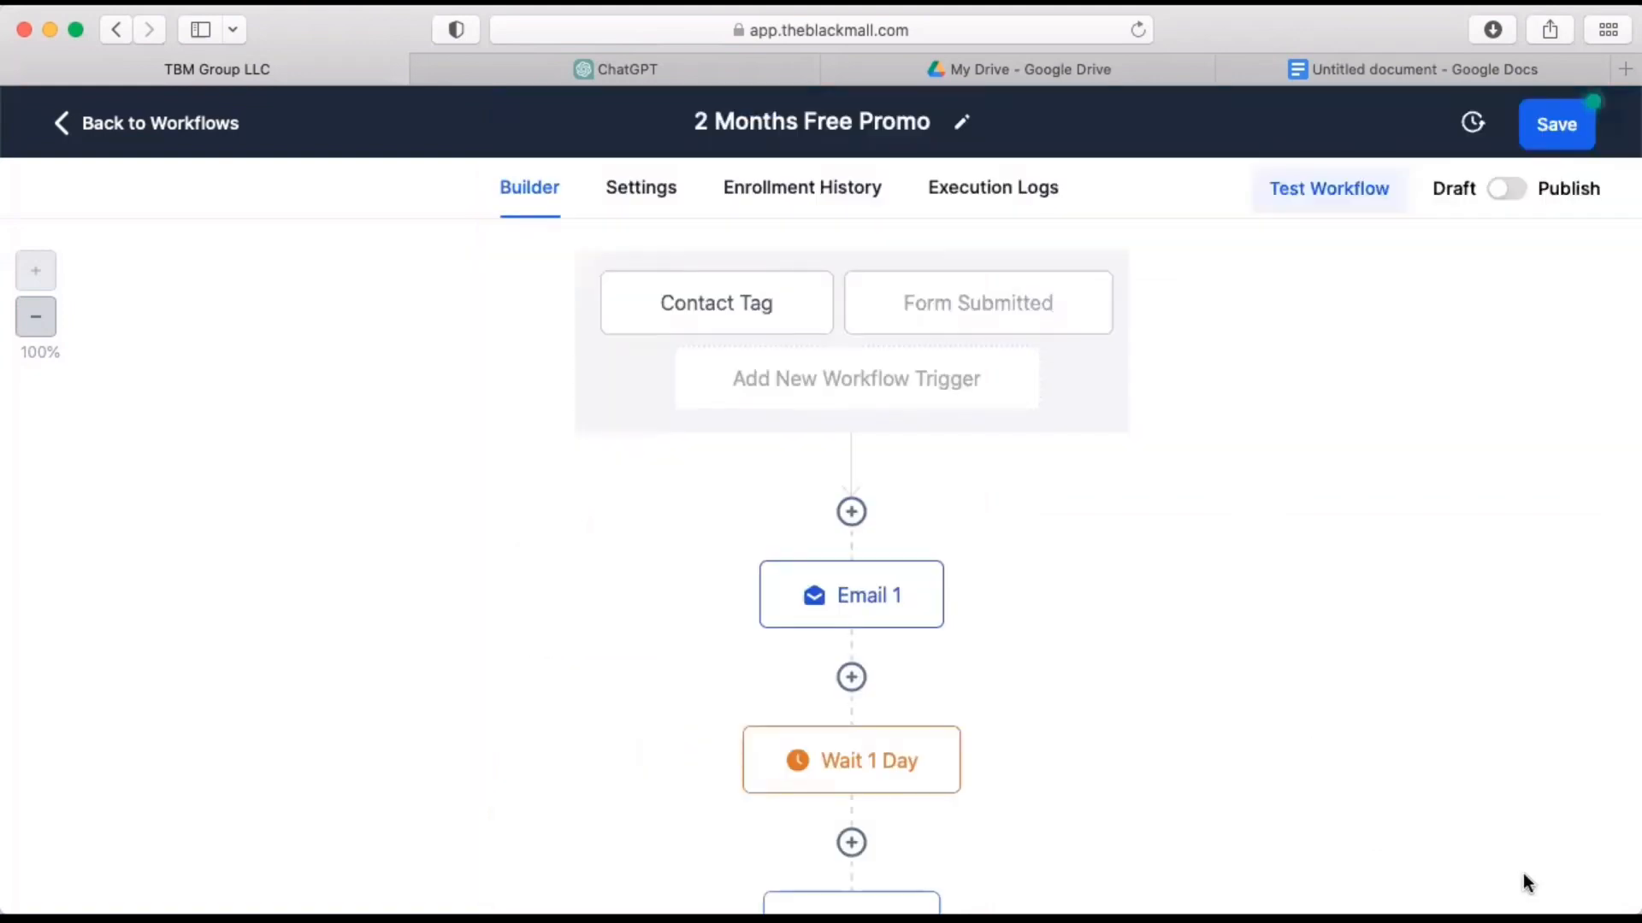
# Browse the available workflow trigger types, from Affiliate through Opportunities, and close the list without adding a trigger.
pyautogui.click(890, 392)
pyautogui.scroll(-3, 1300, 588)
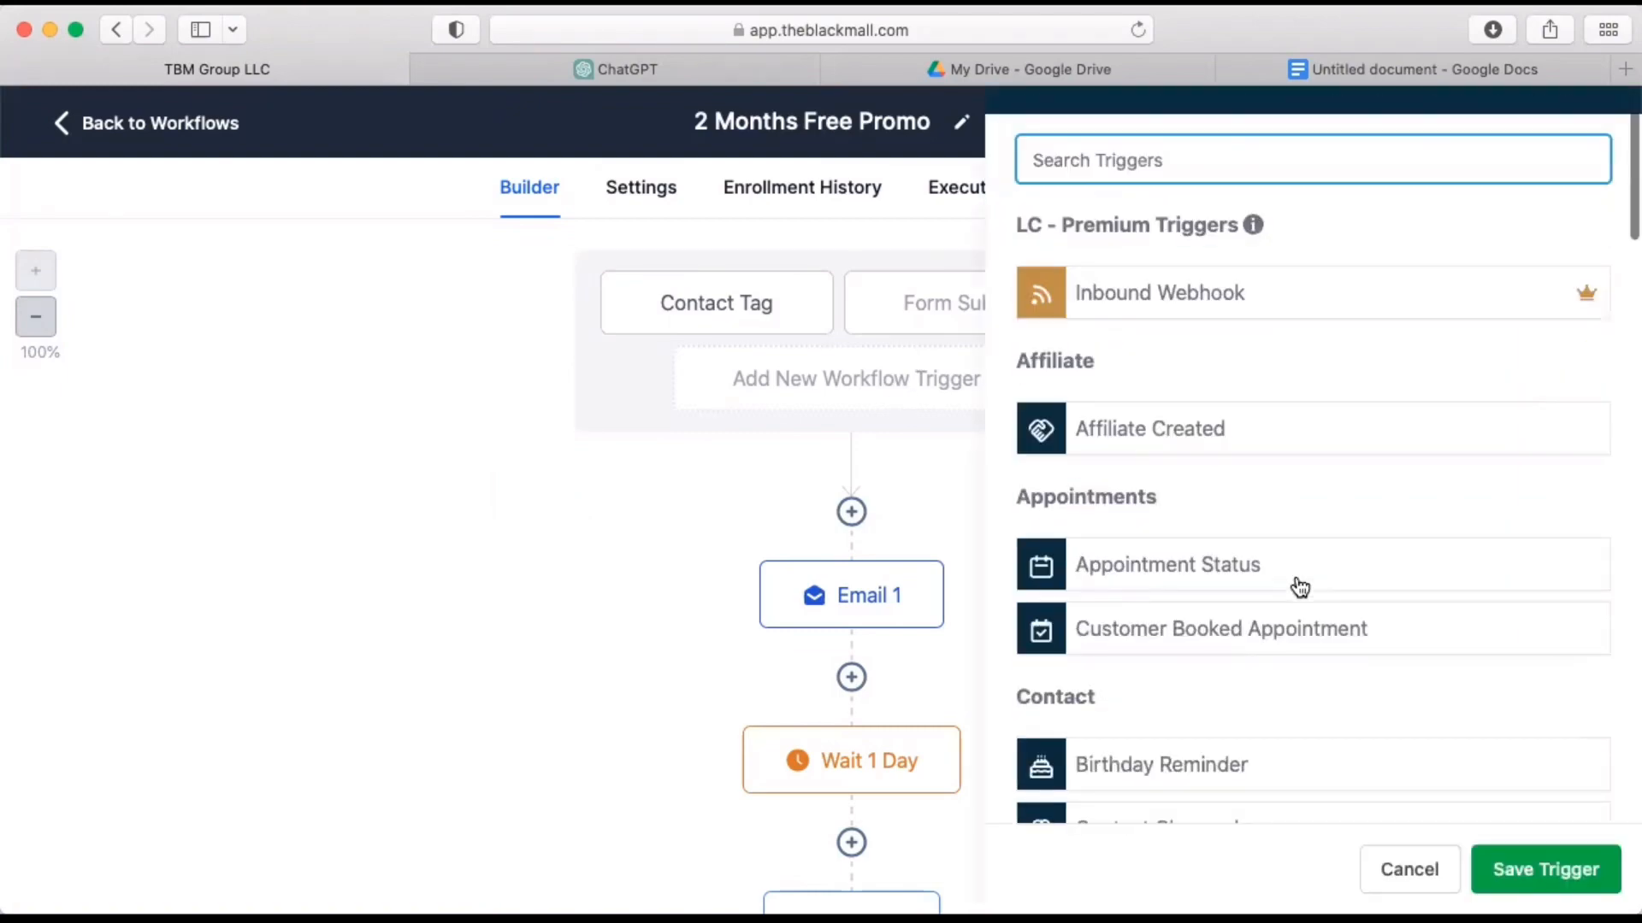
pyautogui.scroll(-1, 1300, 587)
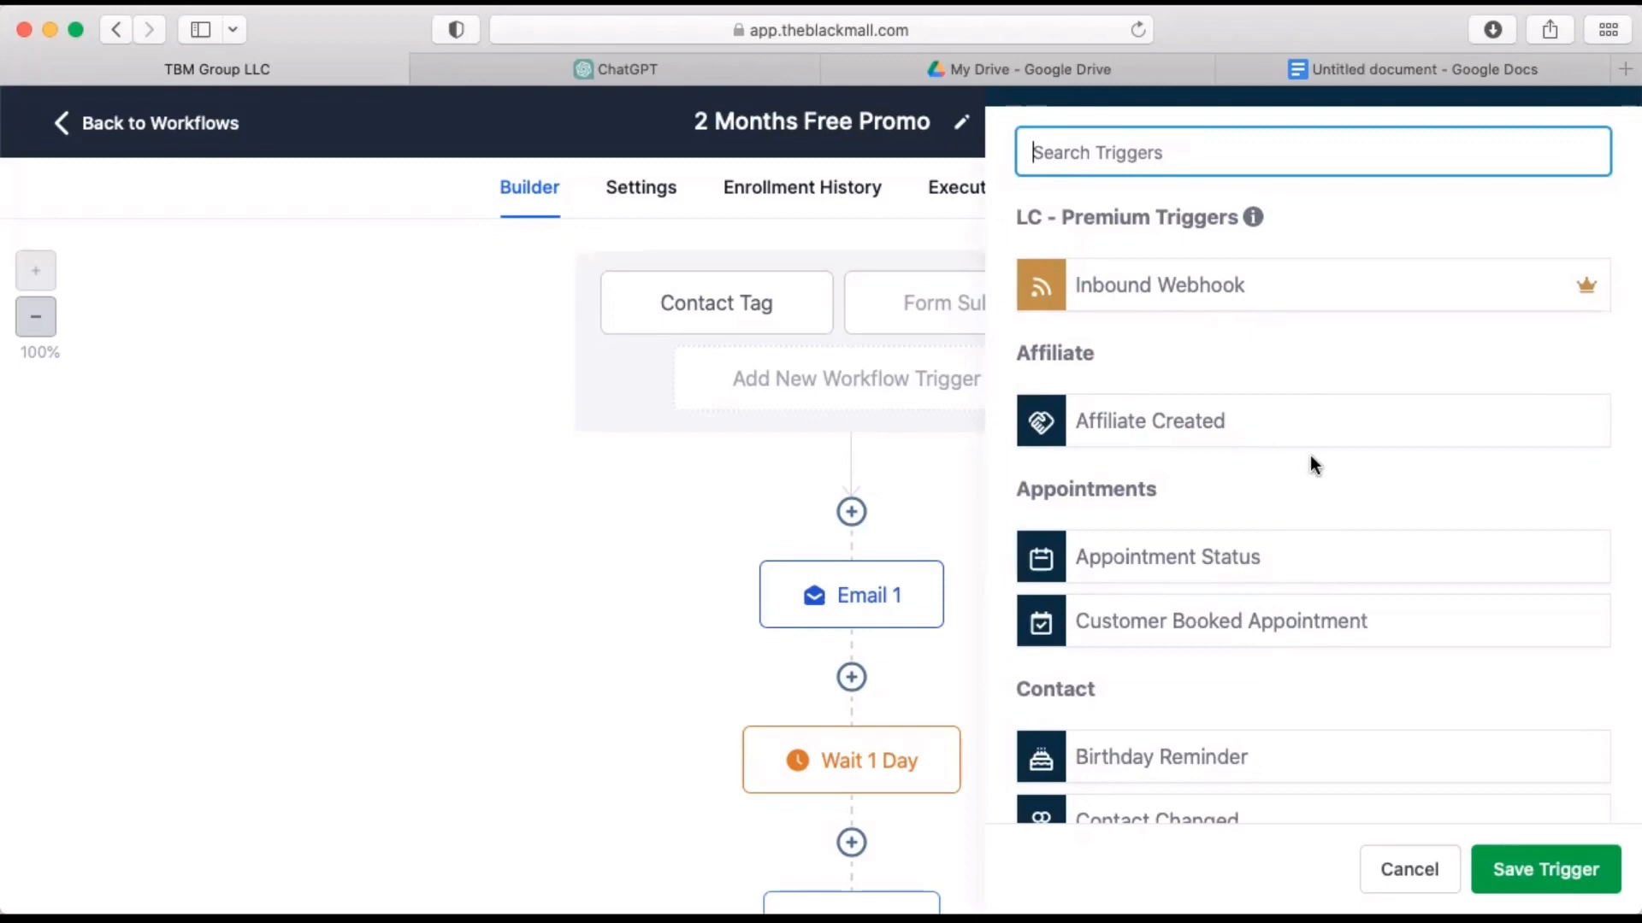
pyautogui.scroll(-5, 1310, 454)
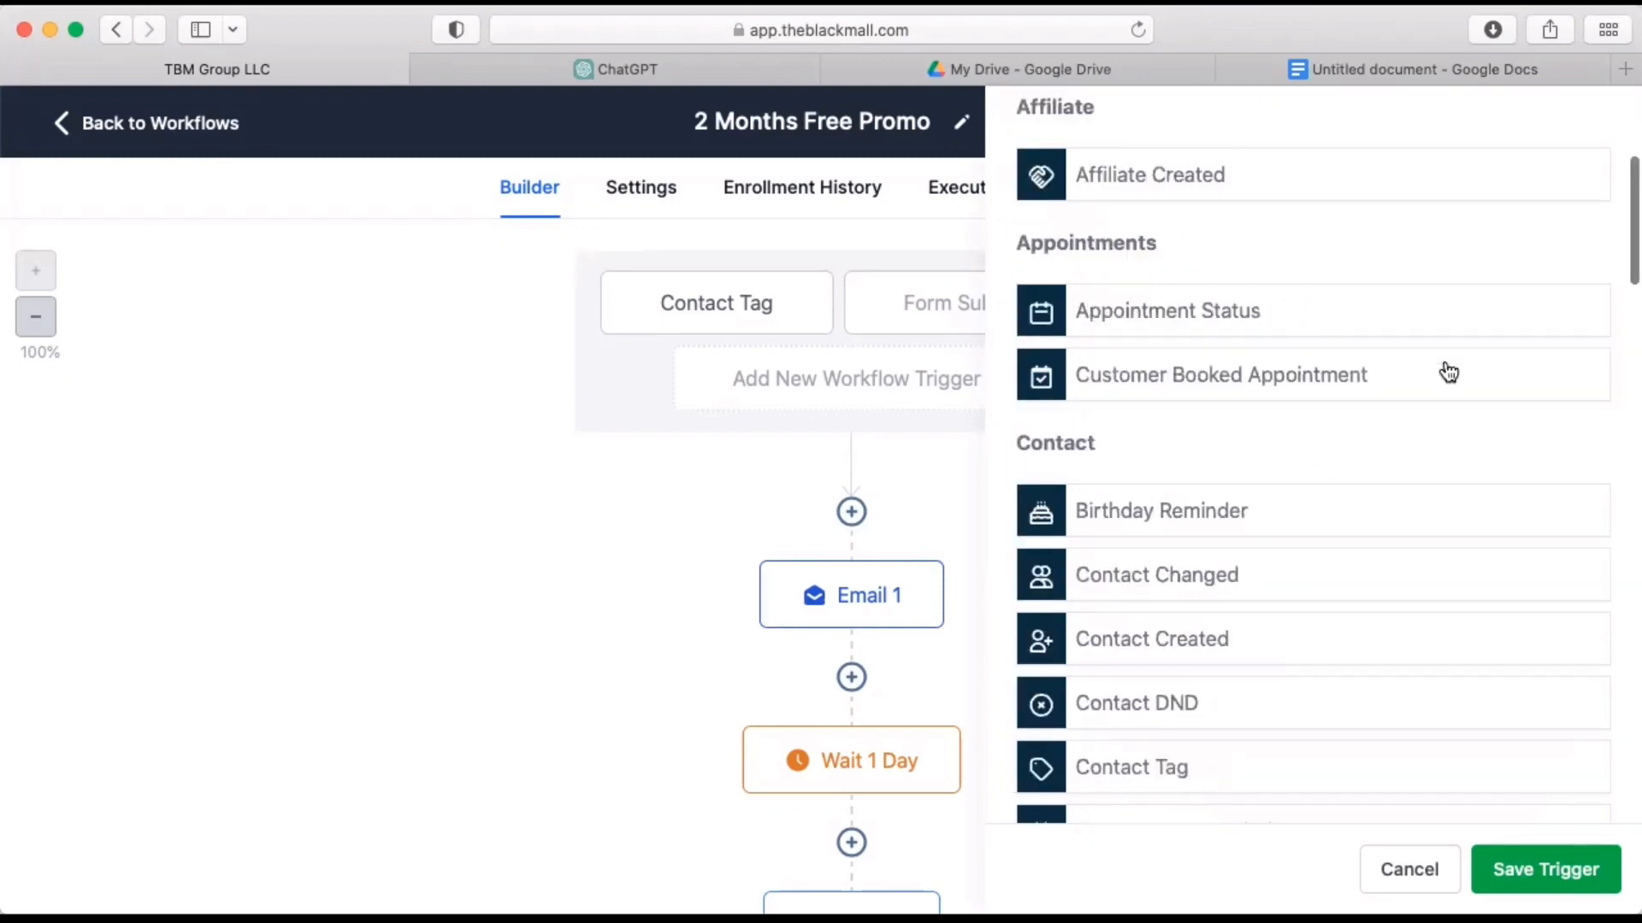
pyautogui.scroll(-4, 1448, 372)
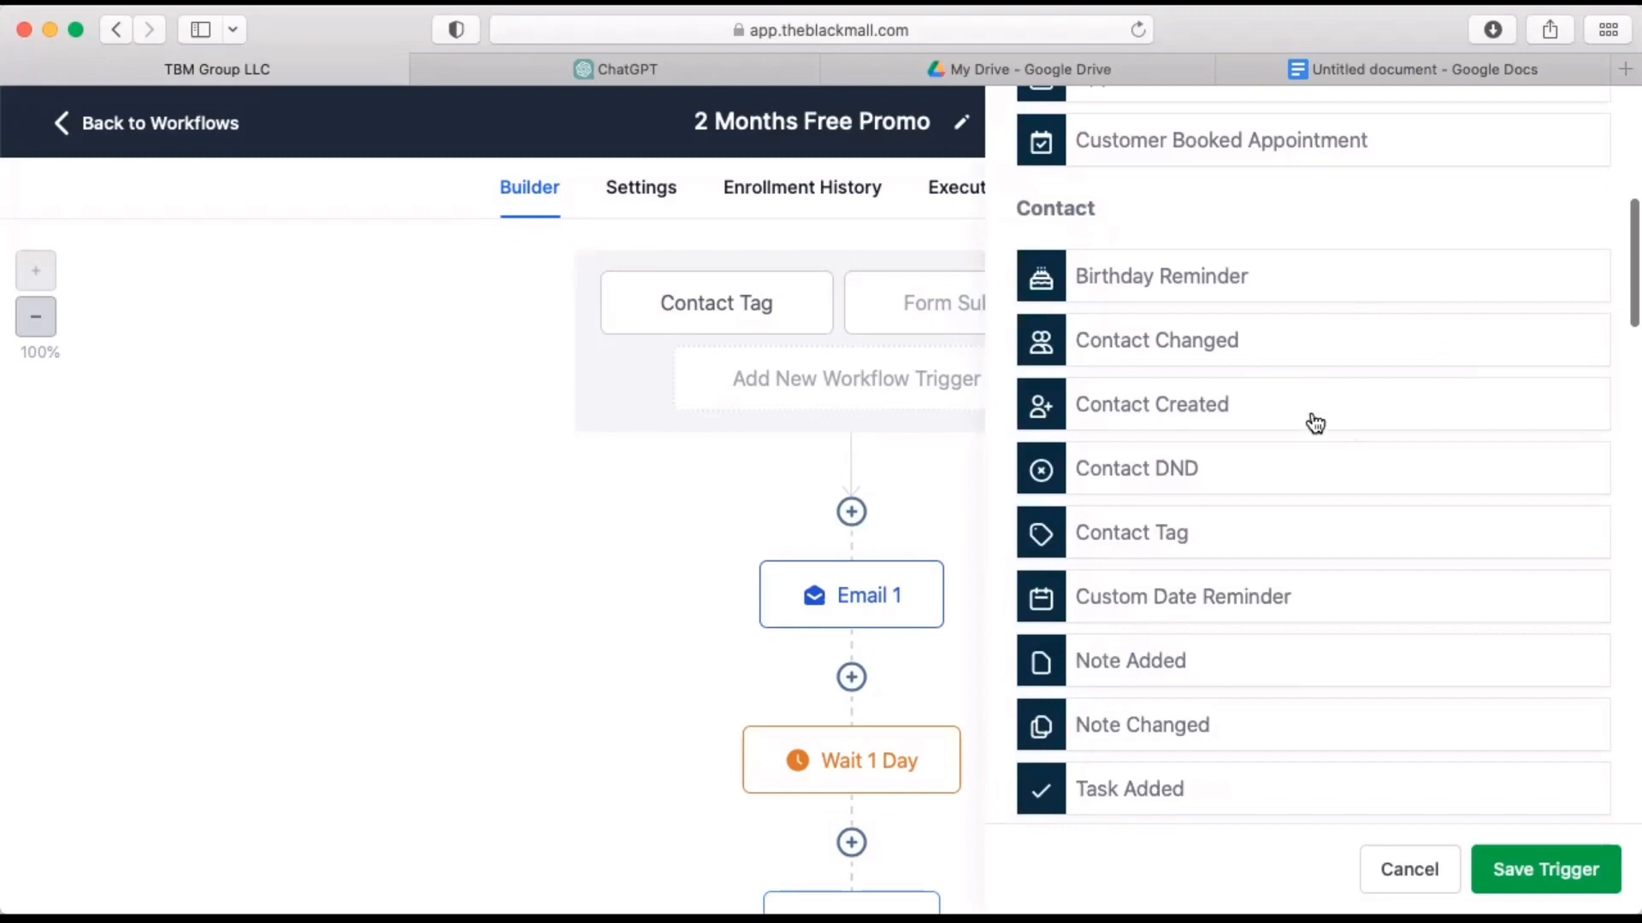
pyautogui.scroll(-7, 1314, 473)
pyautogui.scroll(-20, 1317, 474)
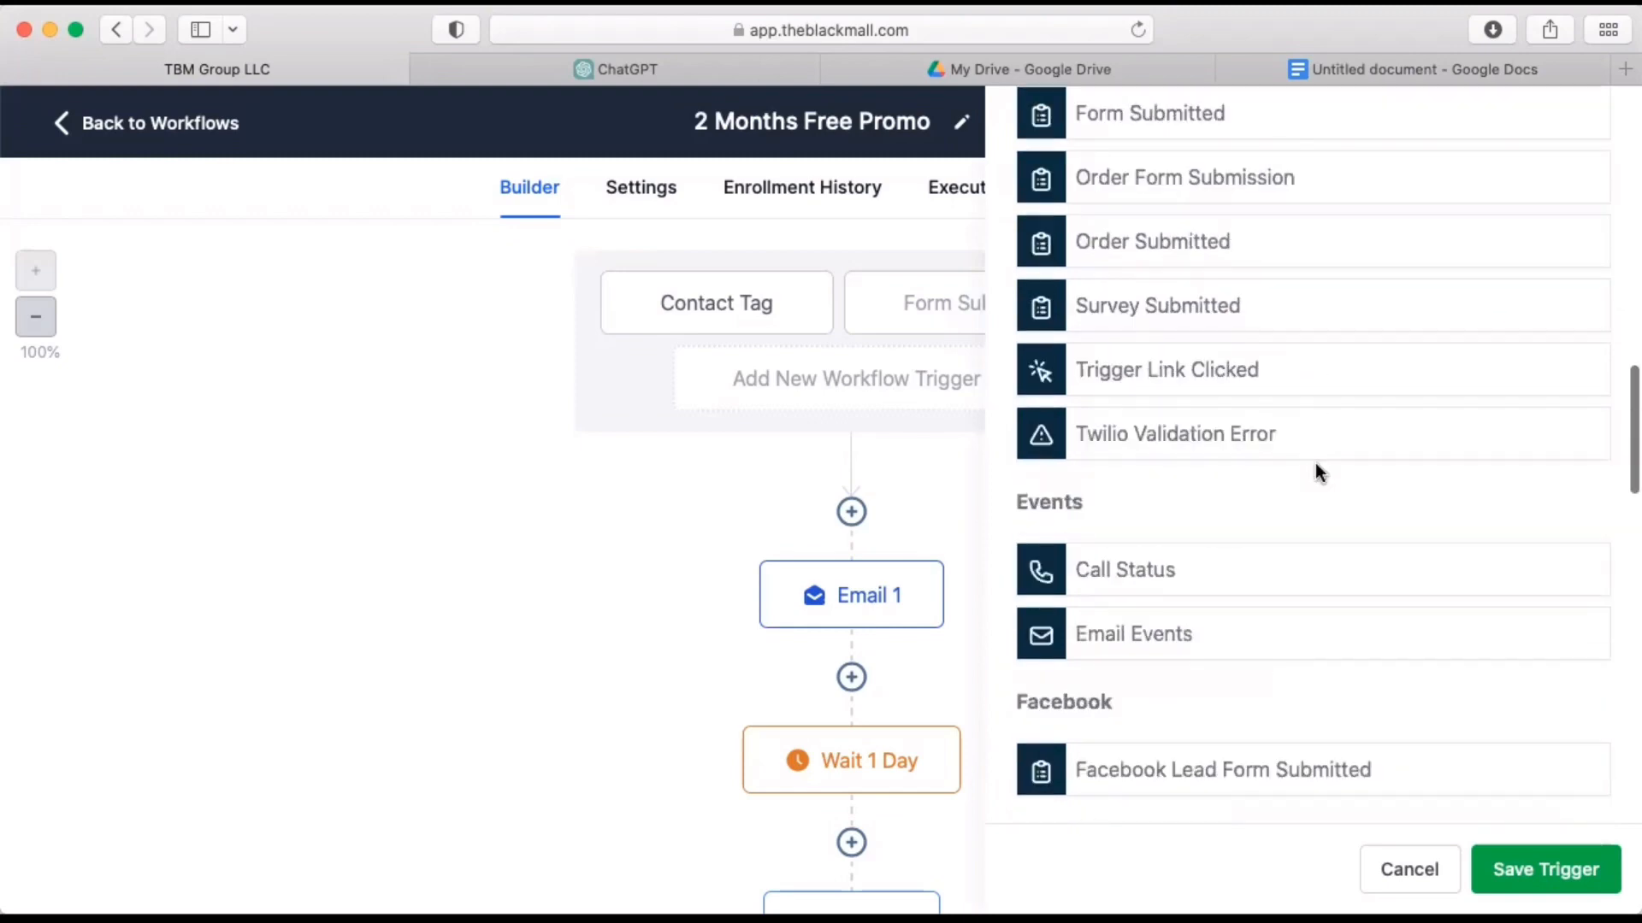
pyautogui.scroll(-2, 1315, 463)
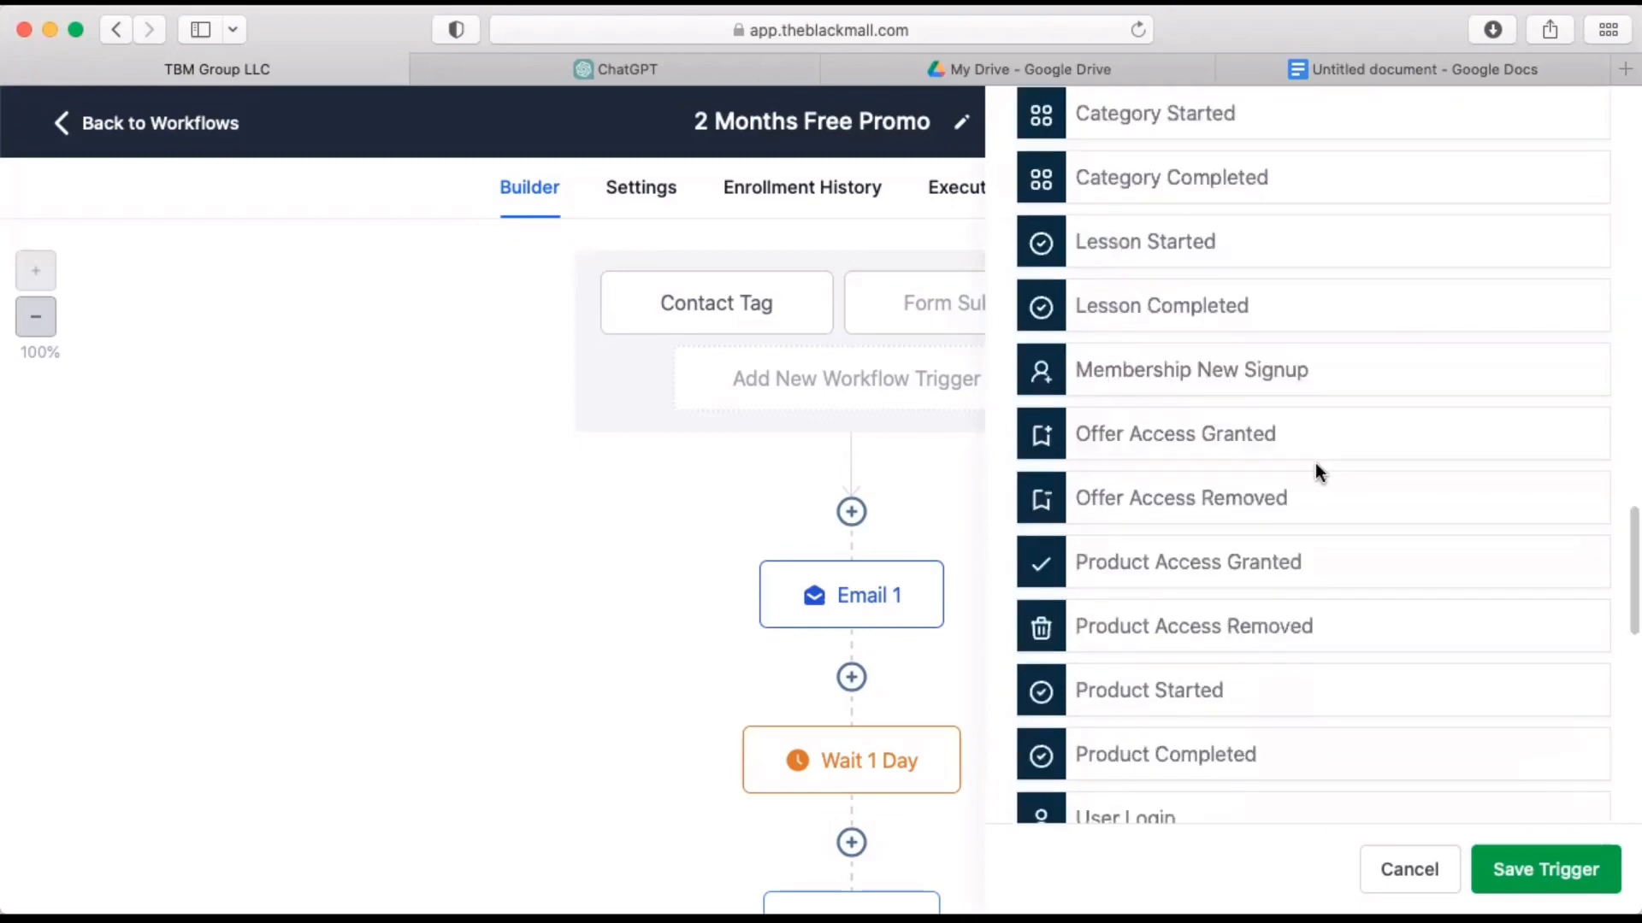
pyautogui.scroll(-6, 1315, 463)
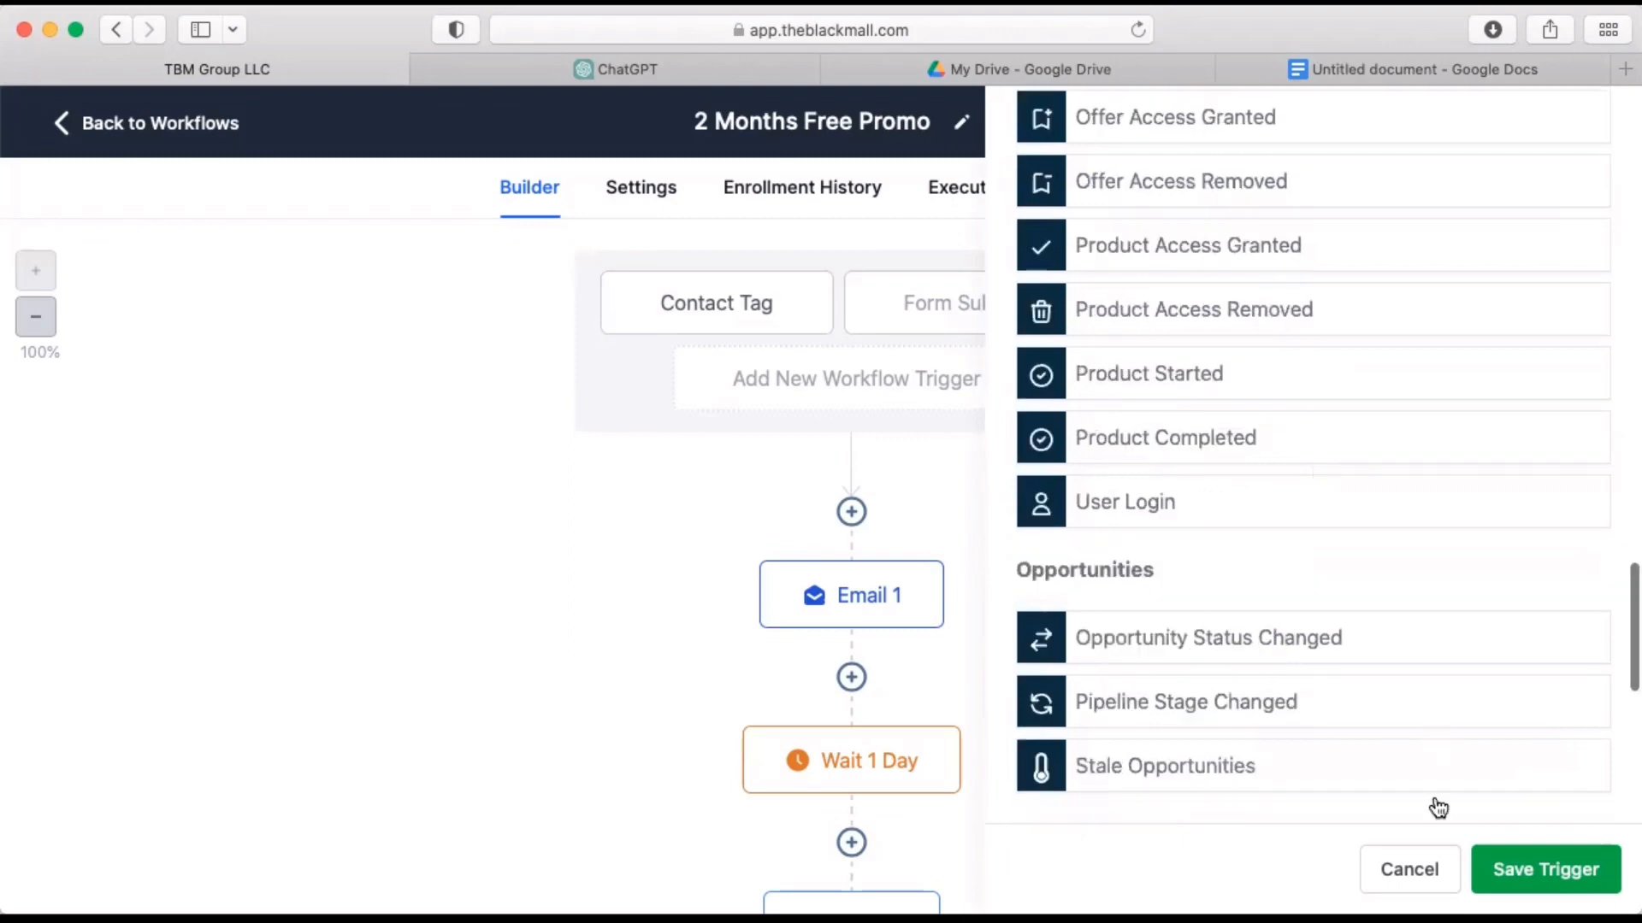
pyautogui.click(1410, 870)
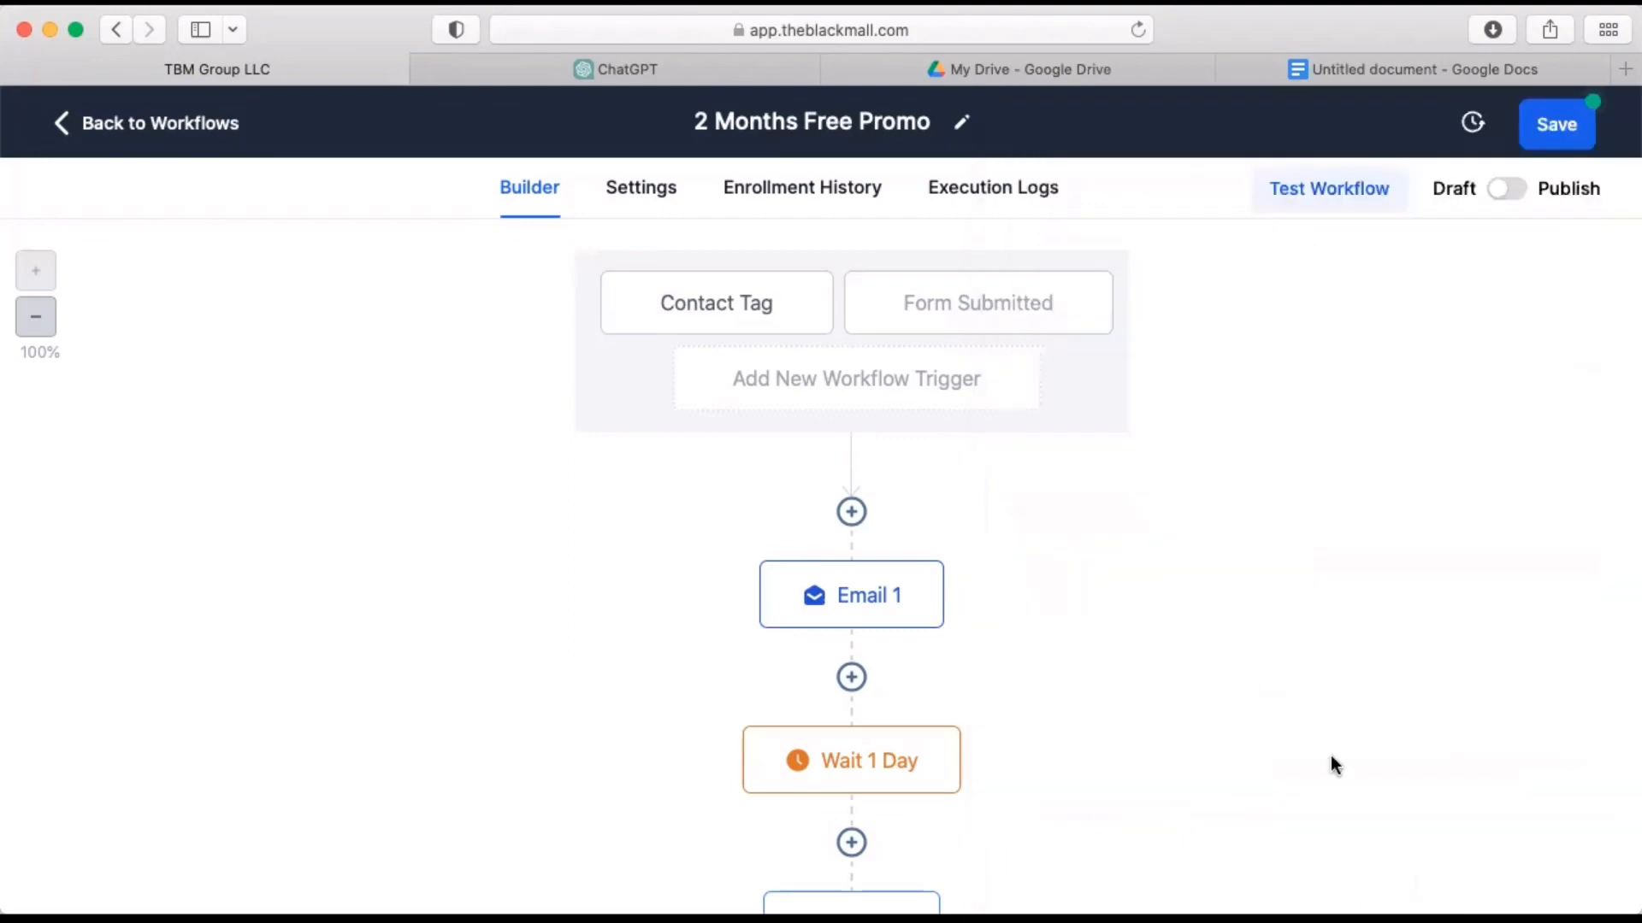
# Check the action sequence down to the Voicemail action, save the 2 Months Free Promo workflow and dismiss the notification.
pyautogui.scroll(-15, 1245, 681)
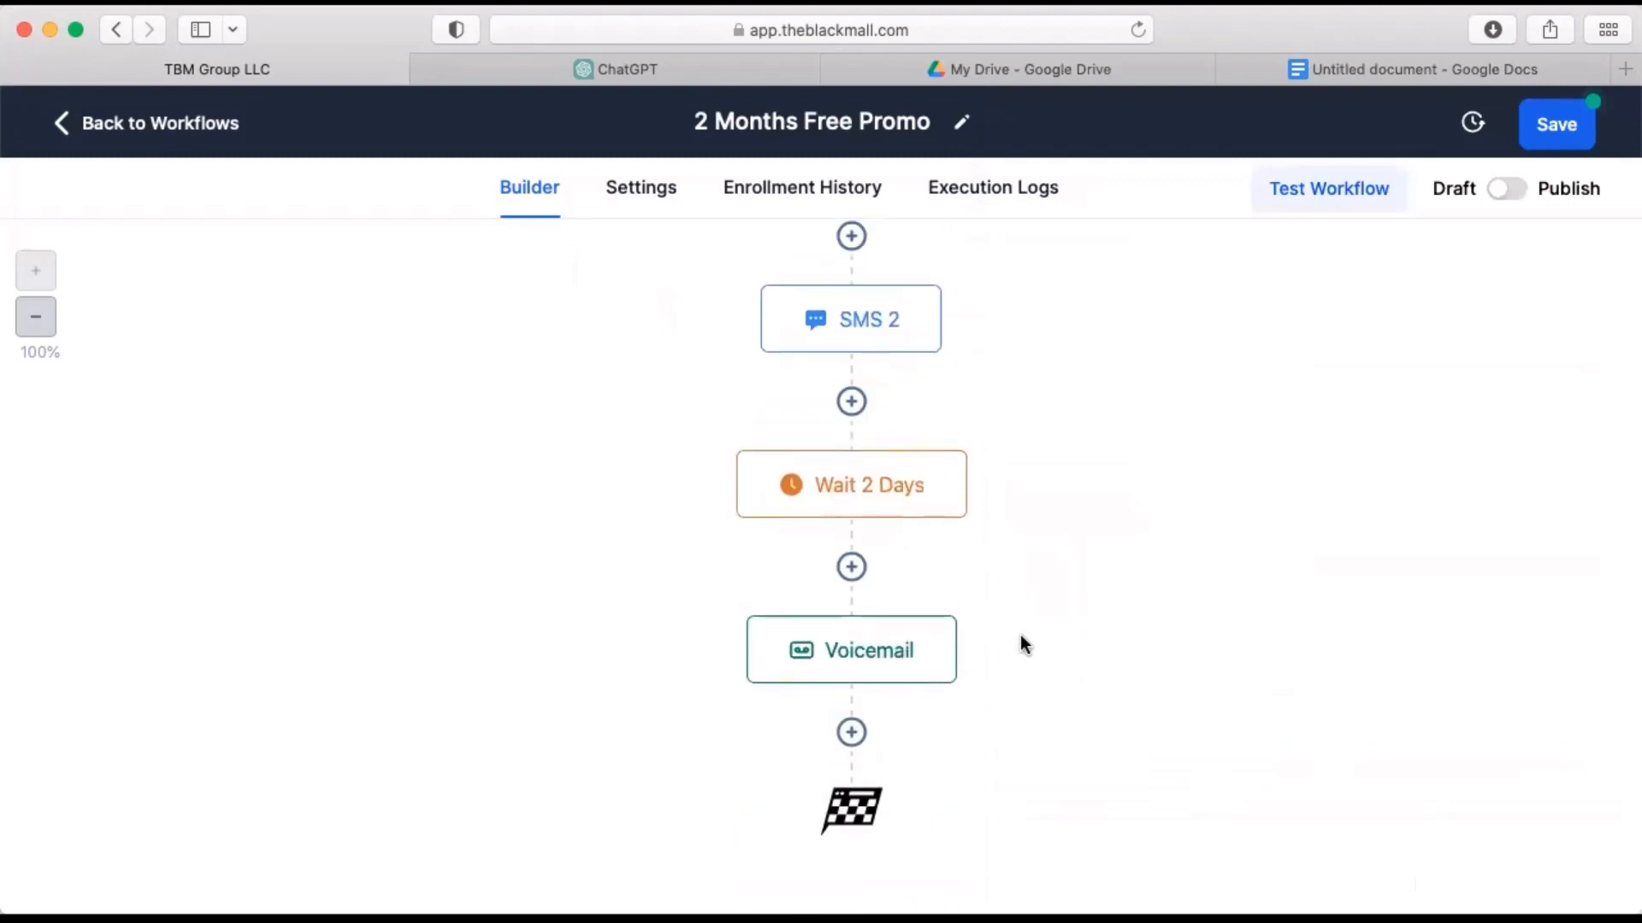
pyautogui.scroll(10, 1172, 696)
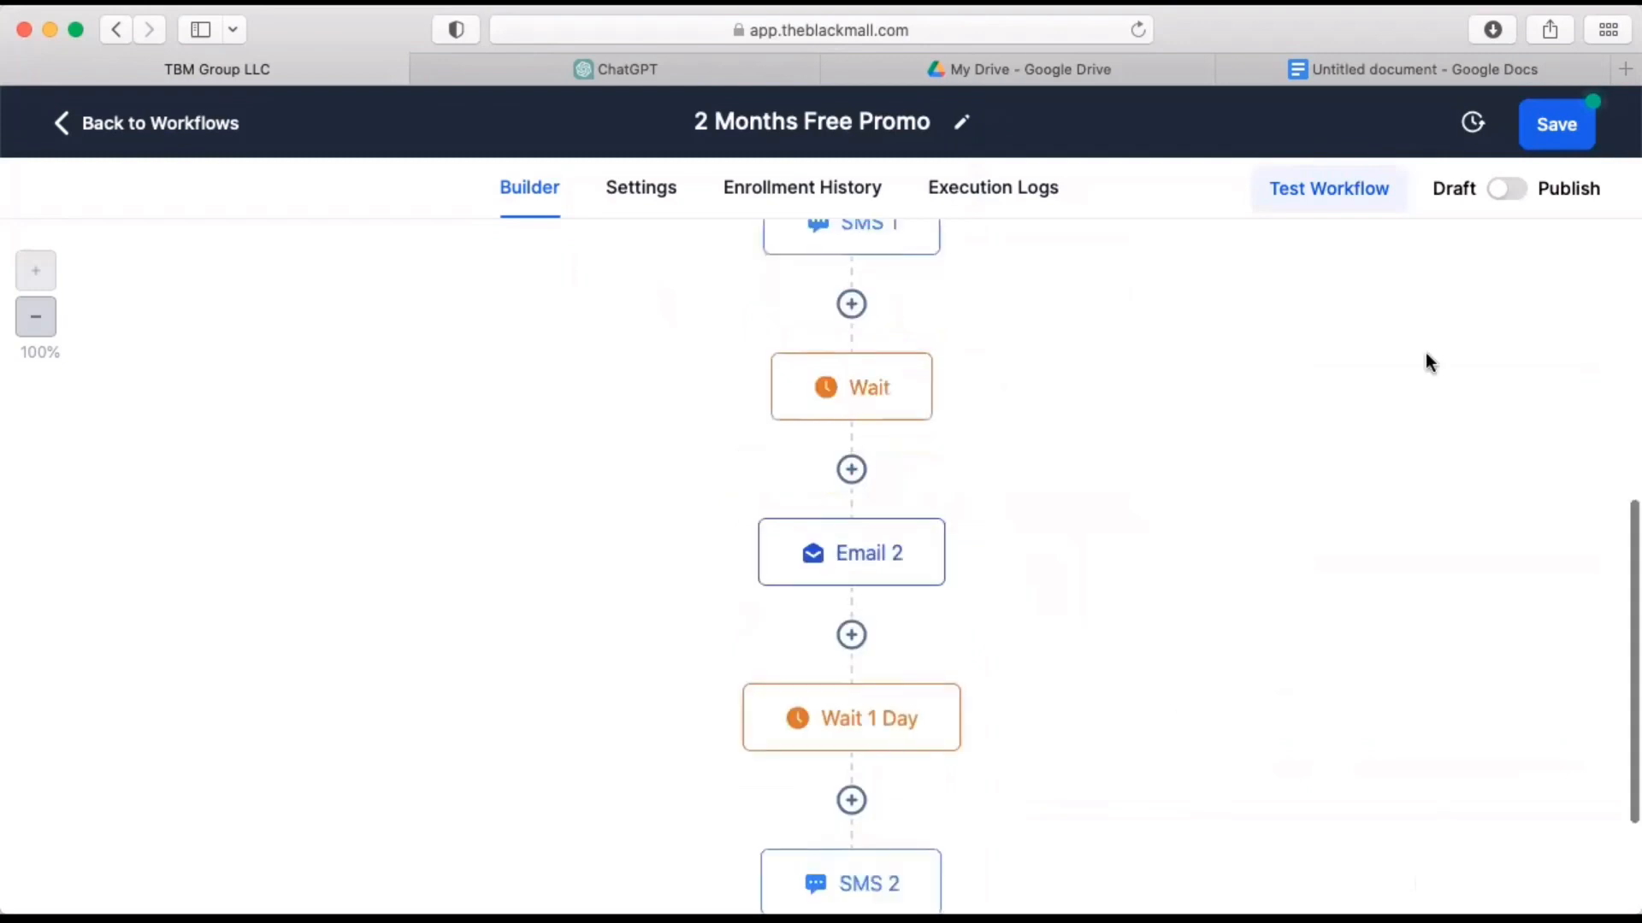
pyautogui.click(1555, 124)
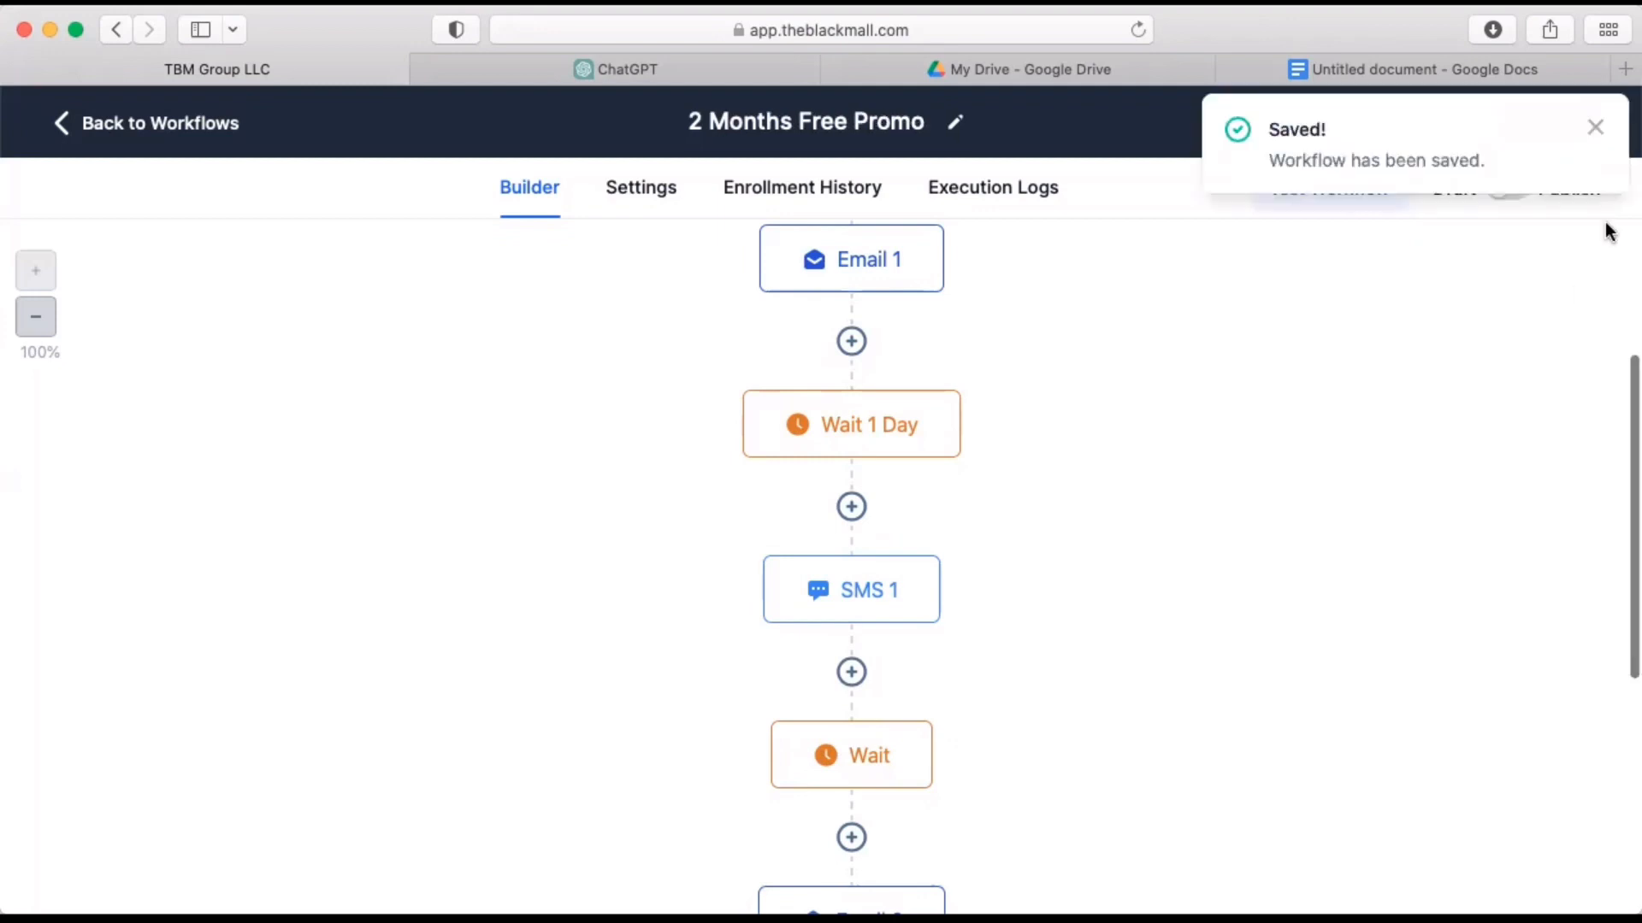
pyautogui.click(1595, 128)
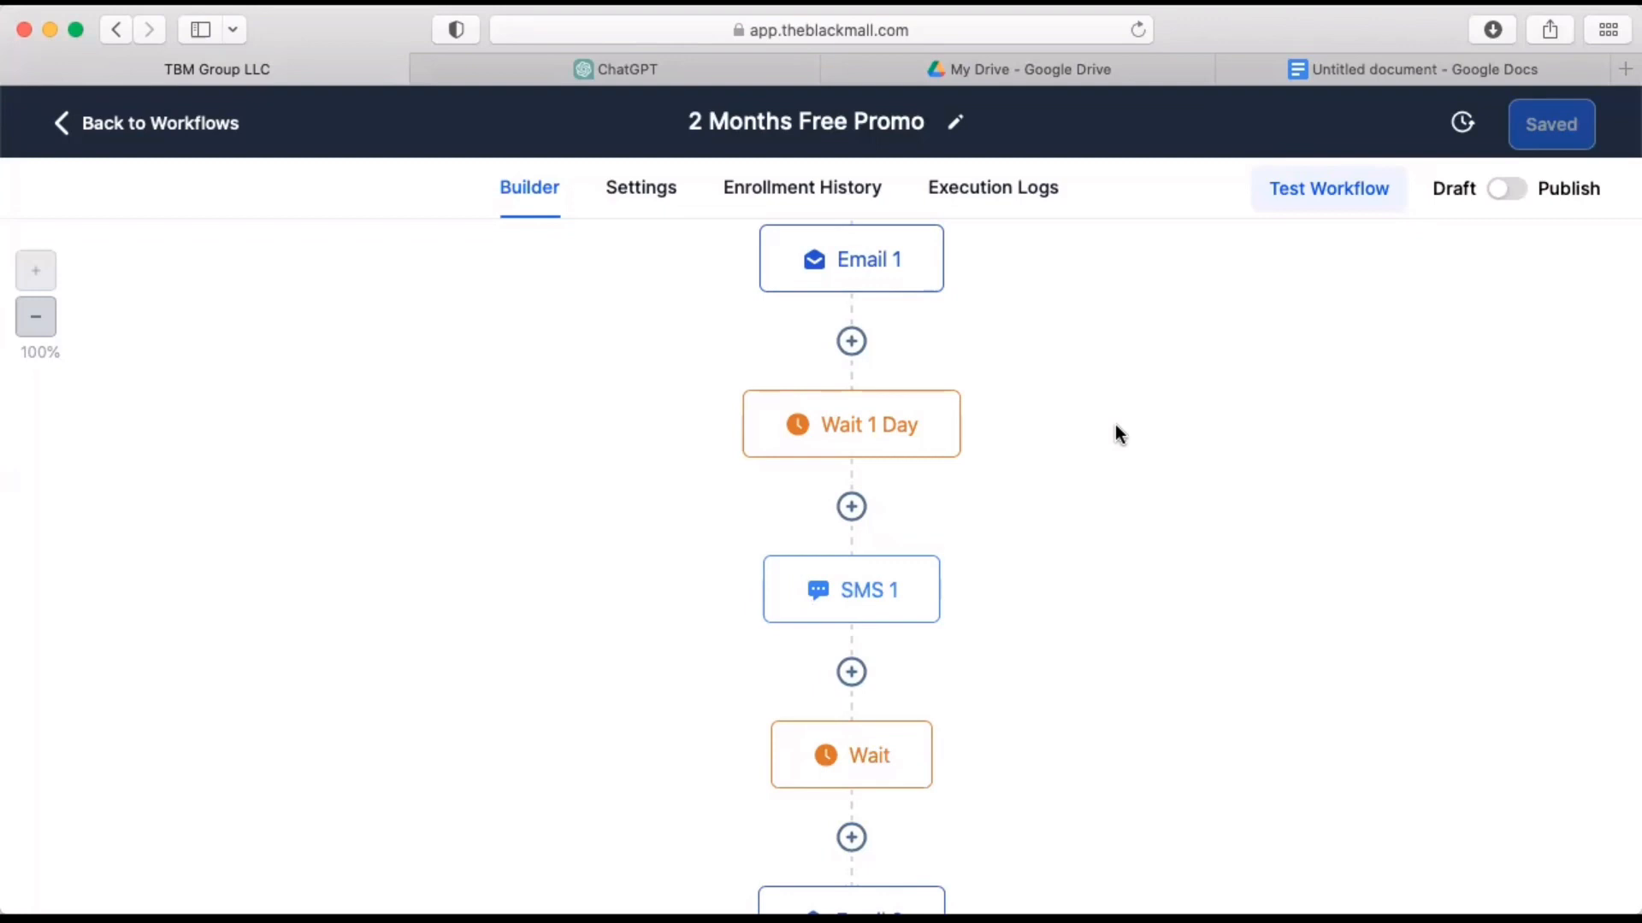
pyautogui.scroll(-5, 1115, 426)
pyautogui.scroll(2, 1115, 425)
pyautogui.scroll(5, 1115, 425)
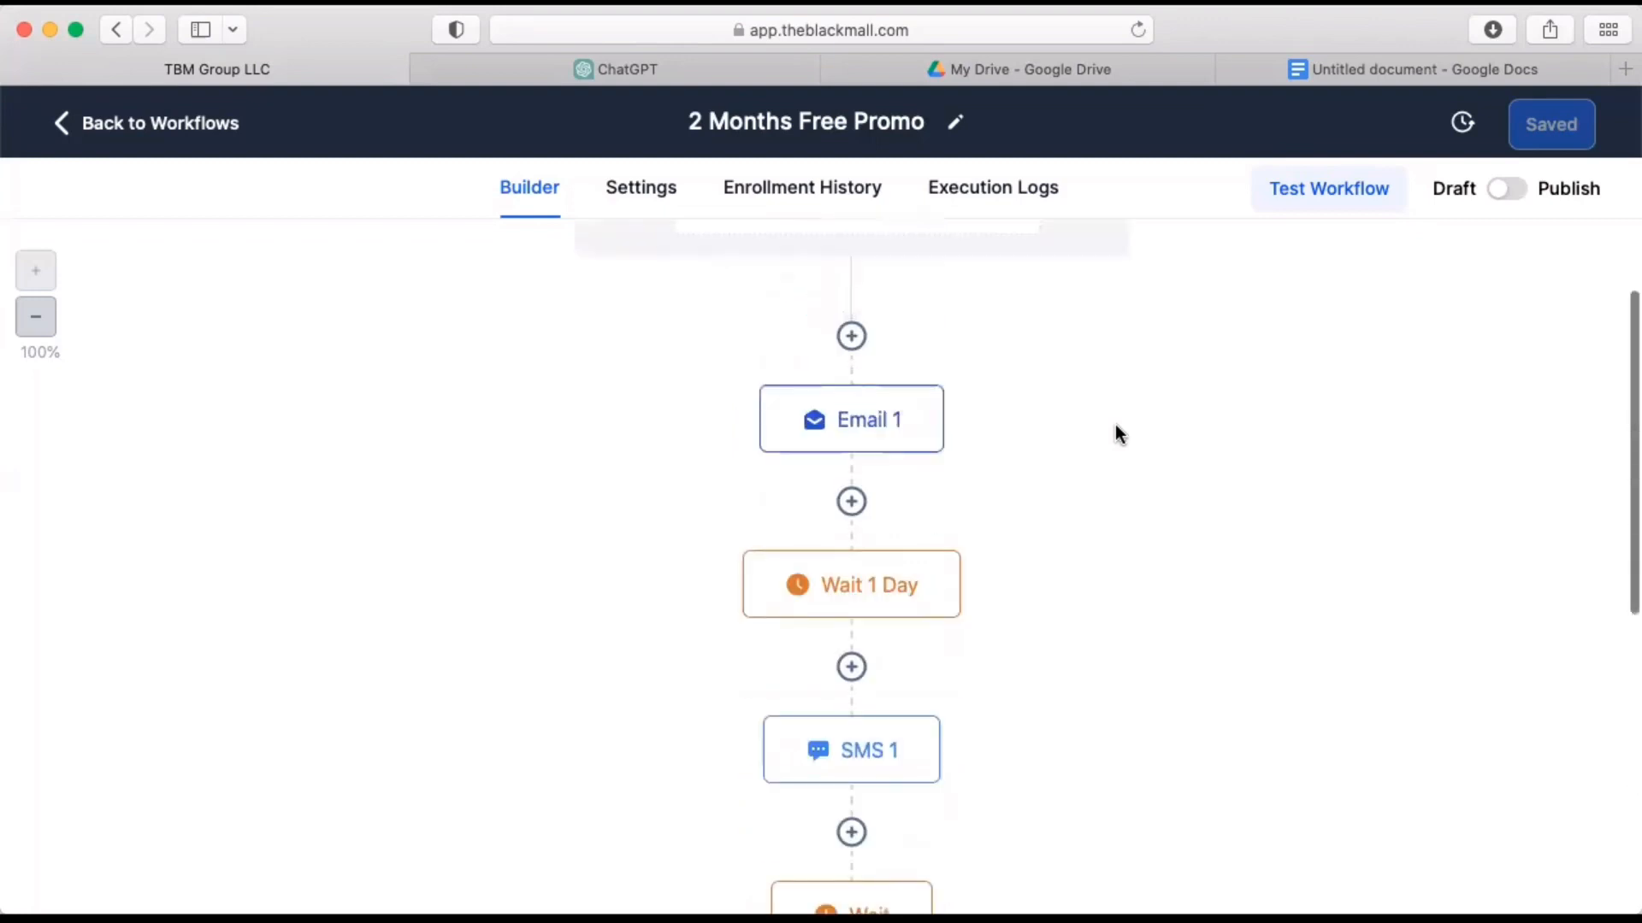
# Look through the further sections of the platform's main navigation, down to Reporting and Design Wizard (Canva).
pyautogui.scroll(-12, 1115, 424)
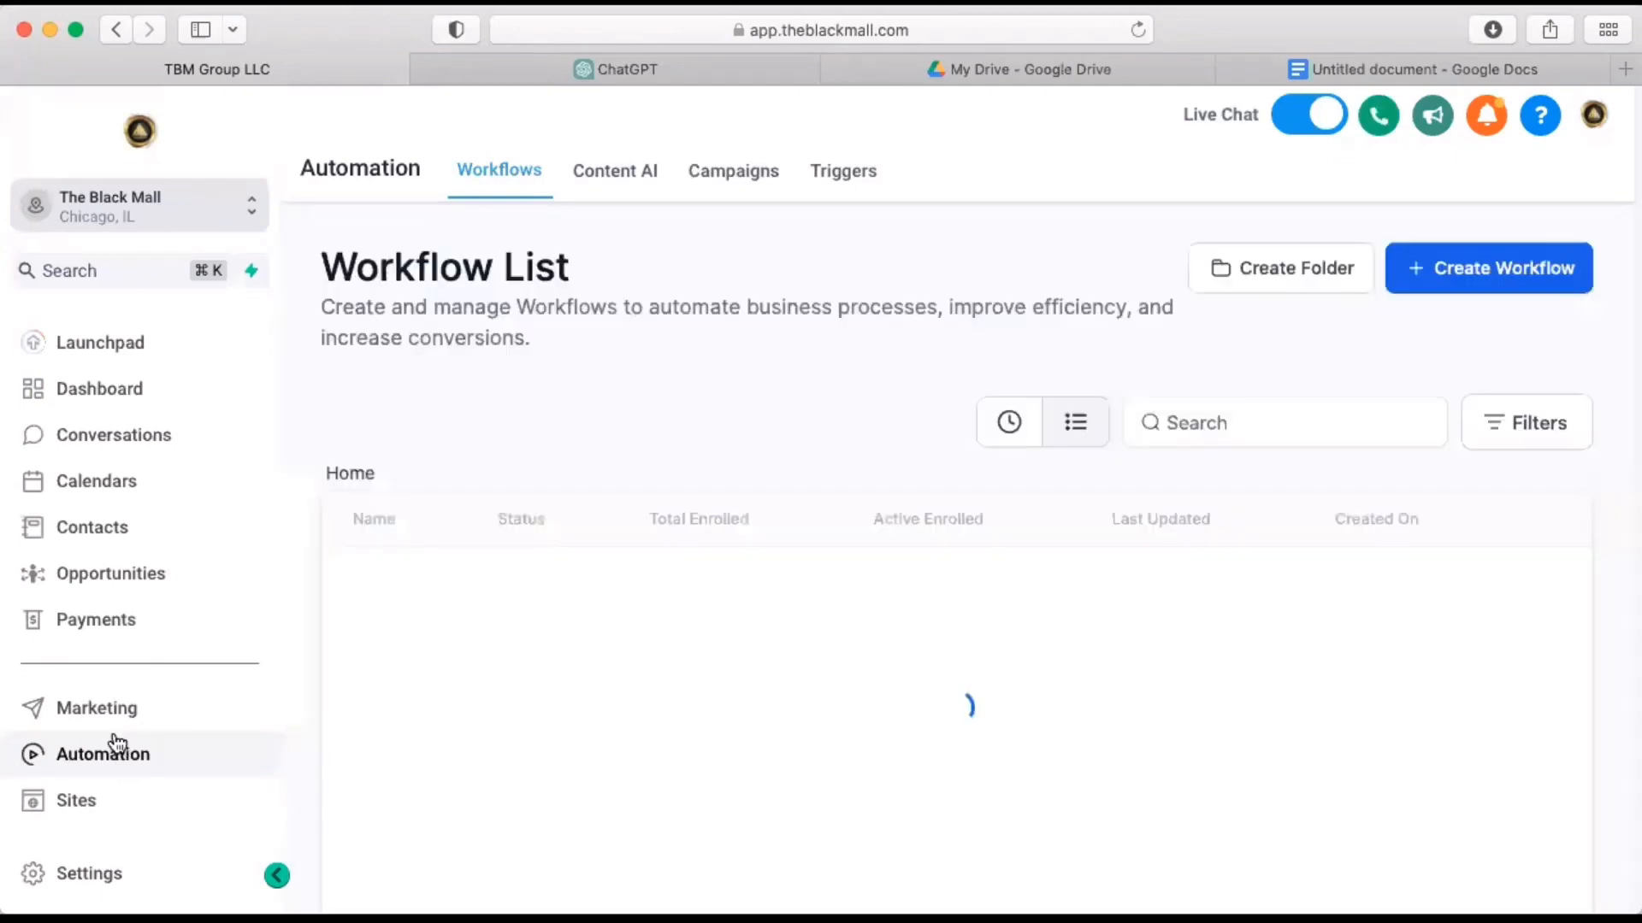
pyautogui.scroll(-3, 117, 742)
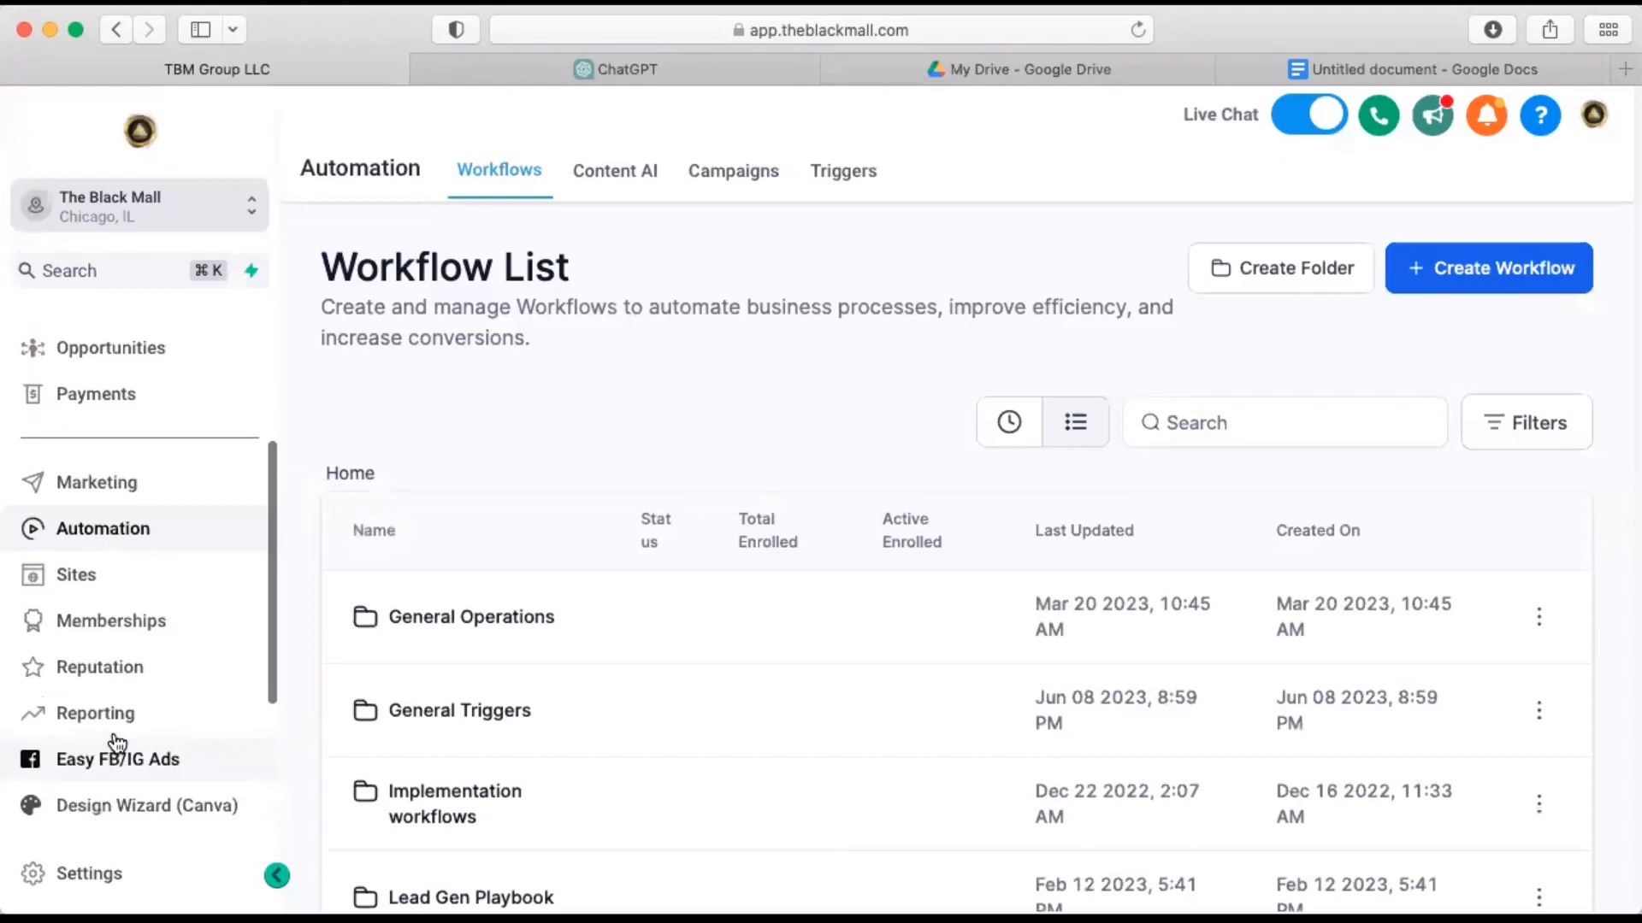